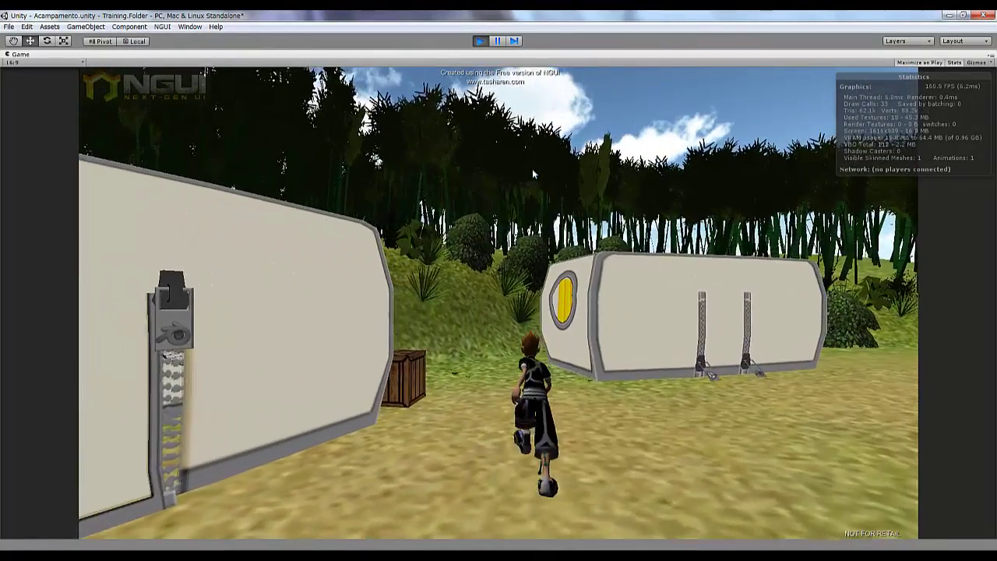
Run the character around the camp toward the tent, the two-door wall and the crates
key("Down")
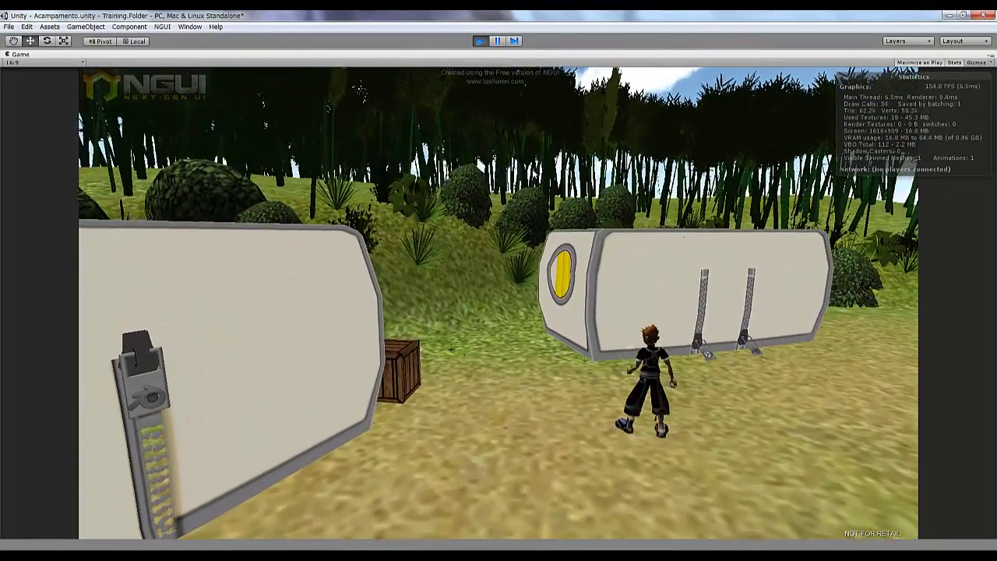
key("Up")
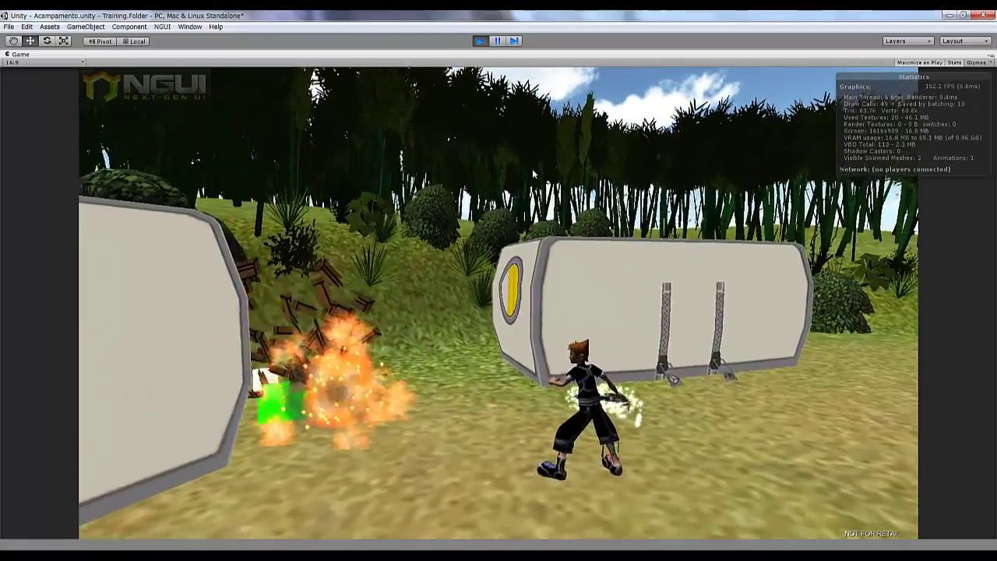
key("Left")
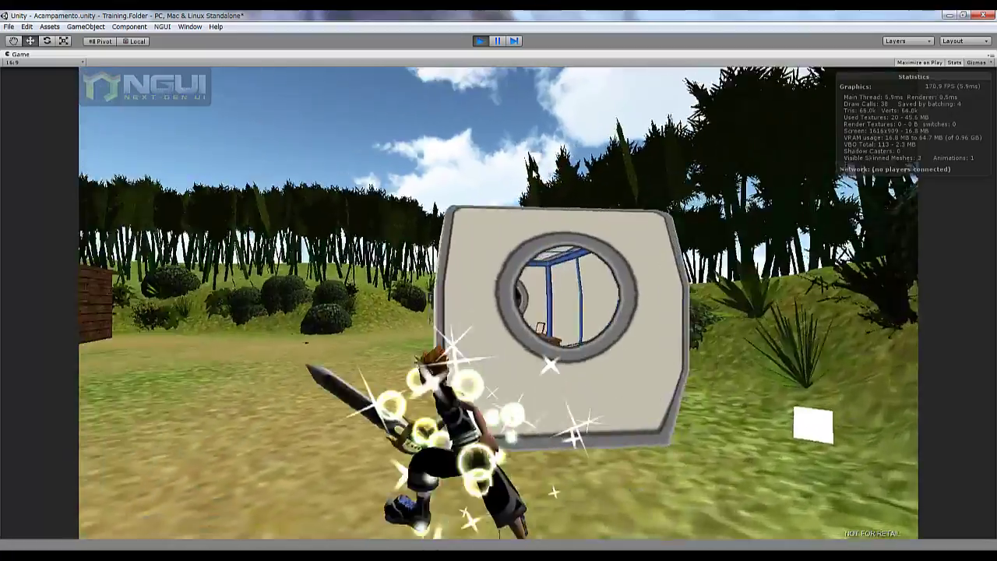
key("Right")
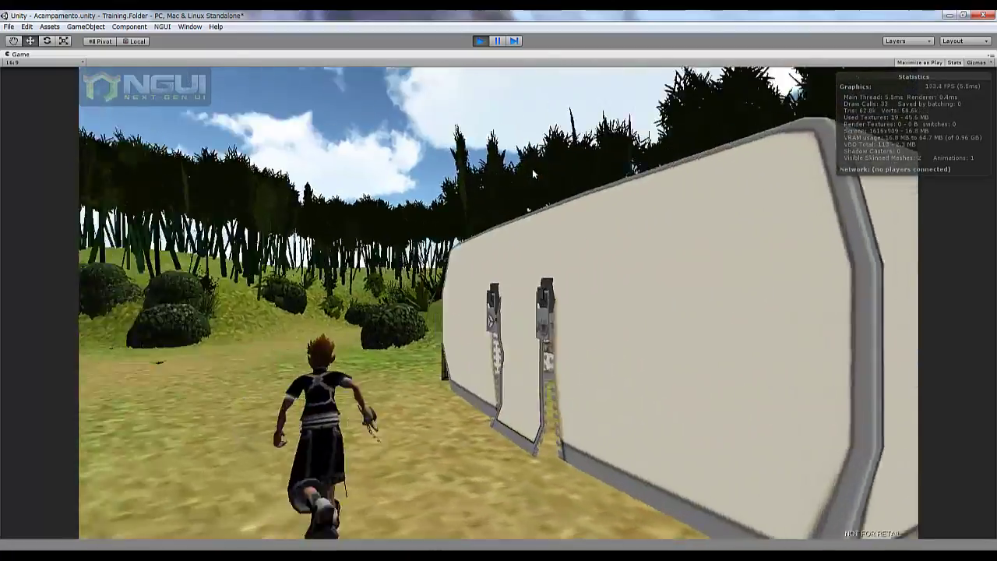
key("Left")
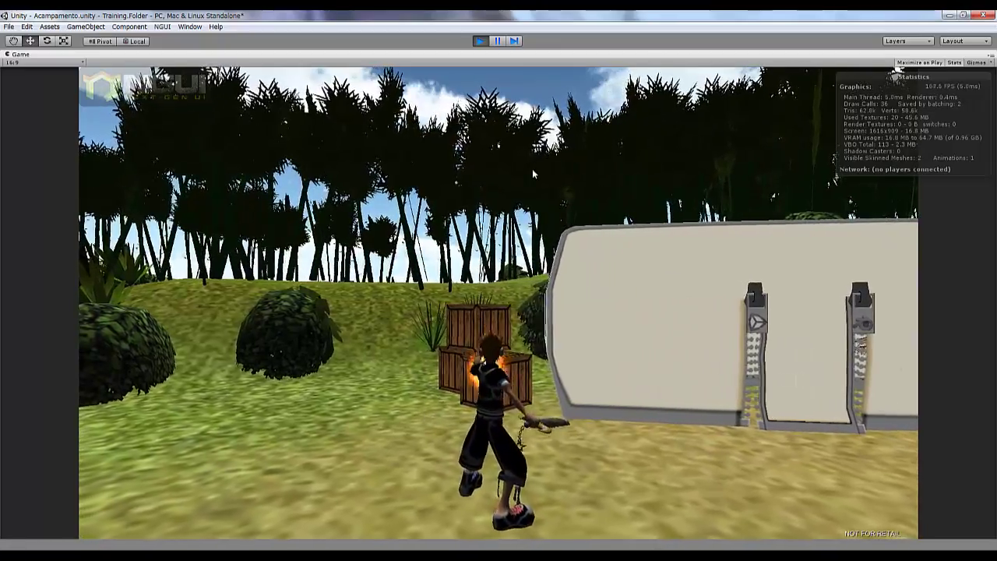
Smash the crates, run back toward the campfire, then exit Play mode
left_click(531, 168)
key("Right")
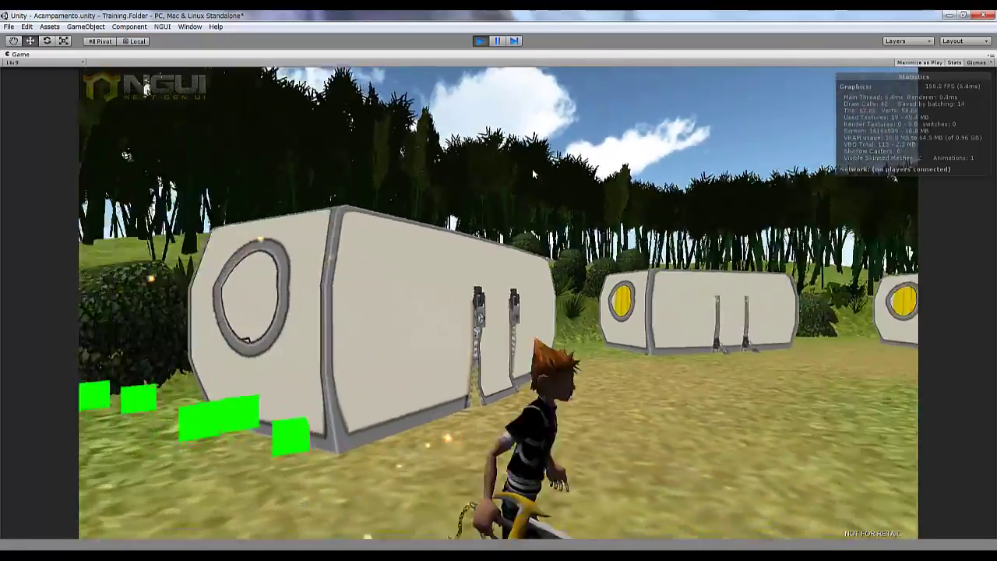
key("Right")
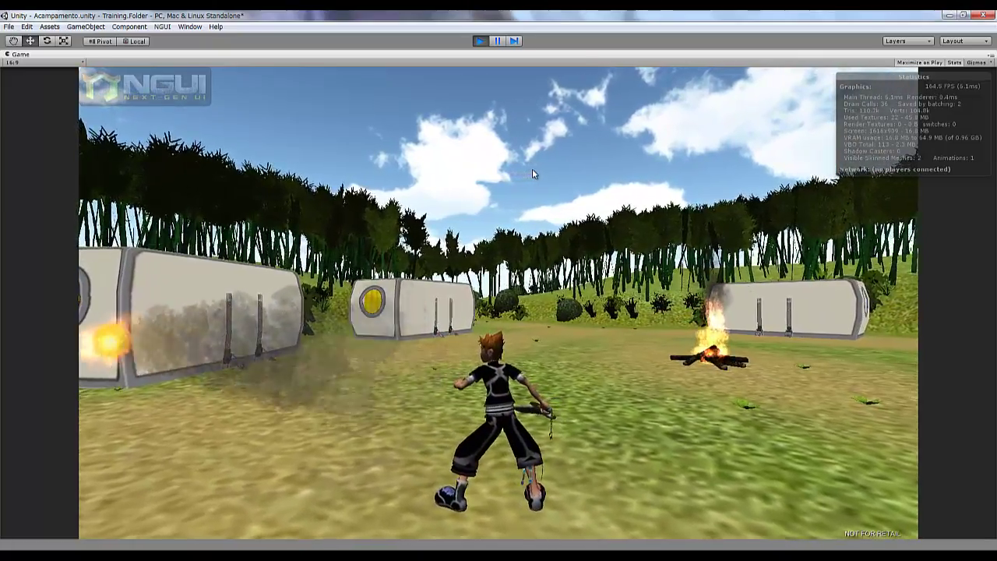
key("Left")
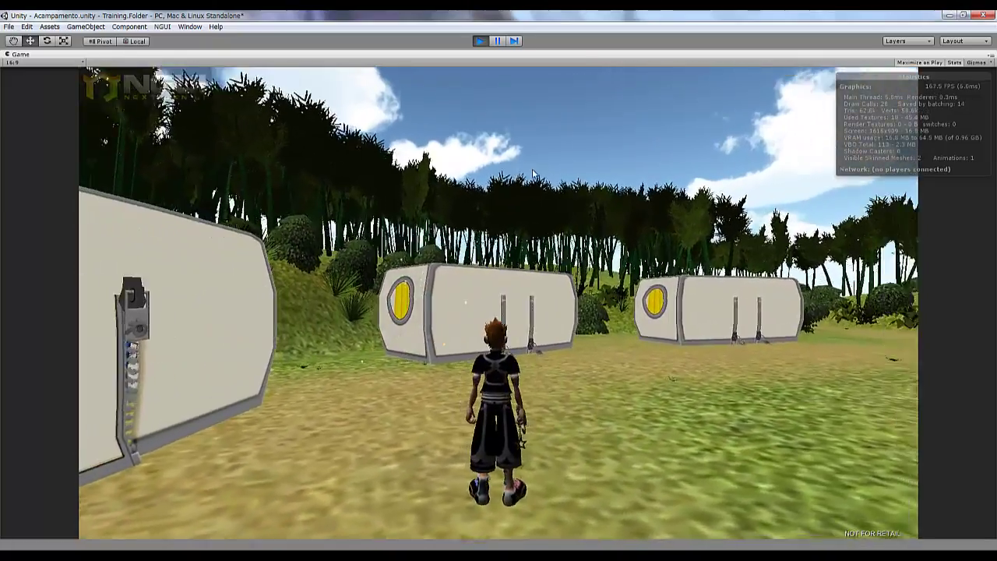
key("Right")
key("Right")
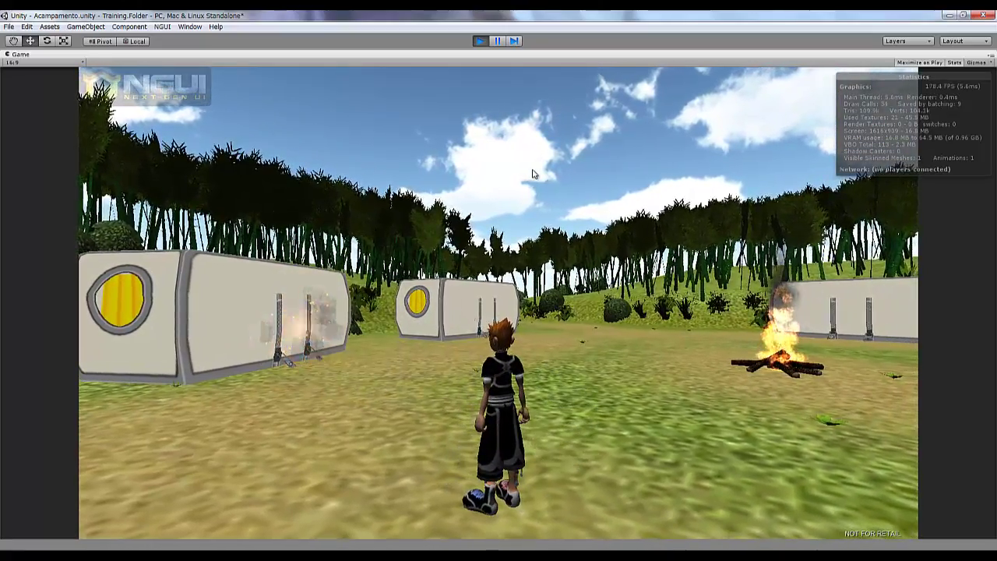
left_click(480, 40)
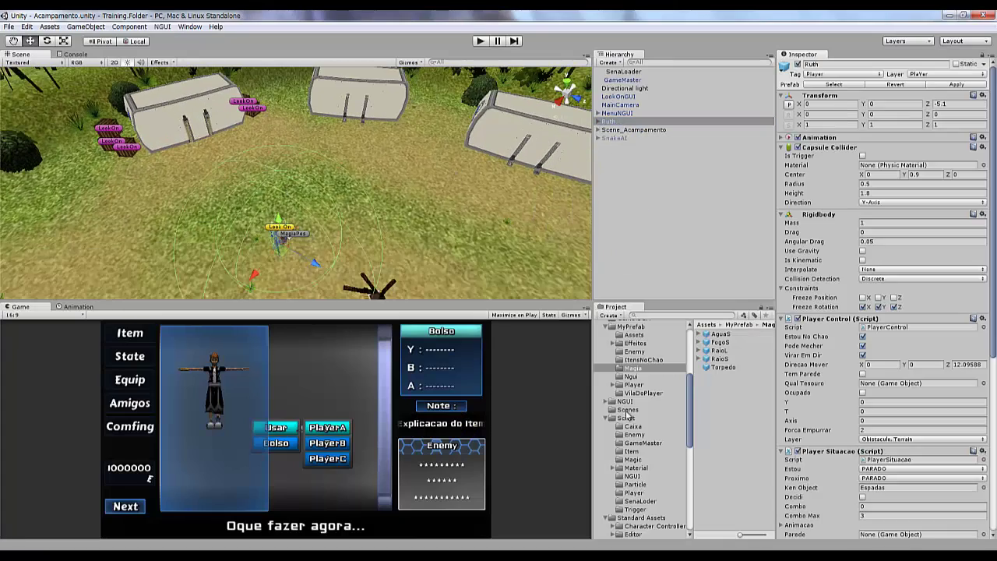
Open the TestParticles scene from Scenes and create a new Particle System in it
left_click(627, 410)
double_click(729, 366)
left_click(609, 62)
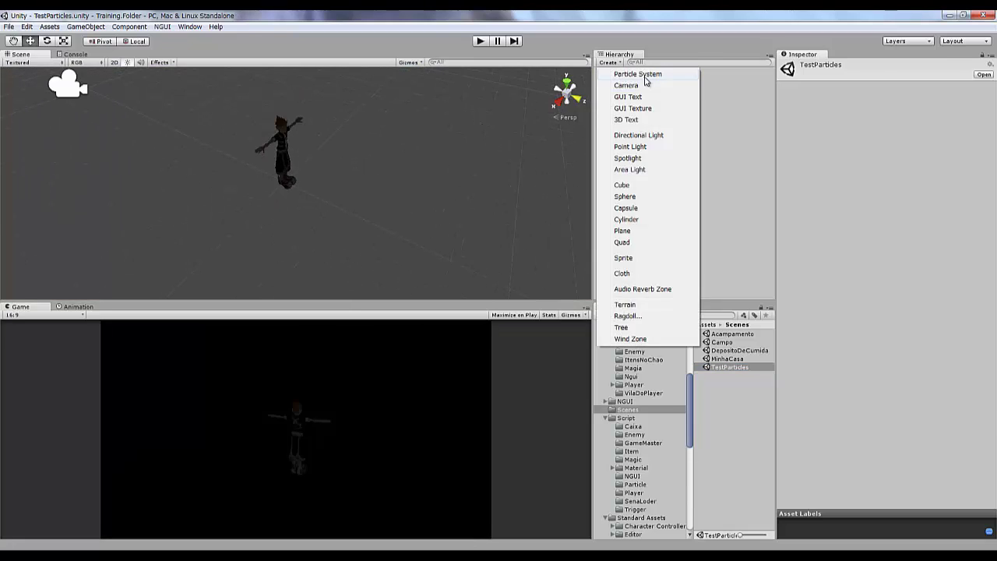
left_click(645, 77)
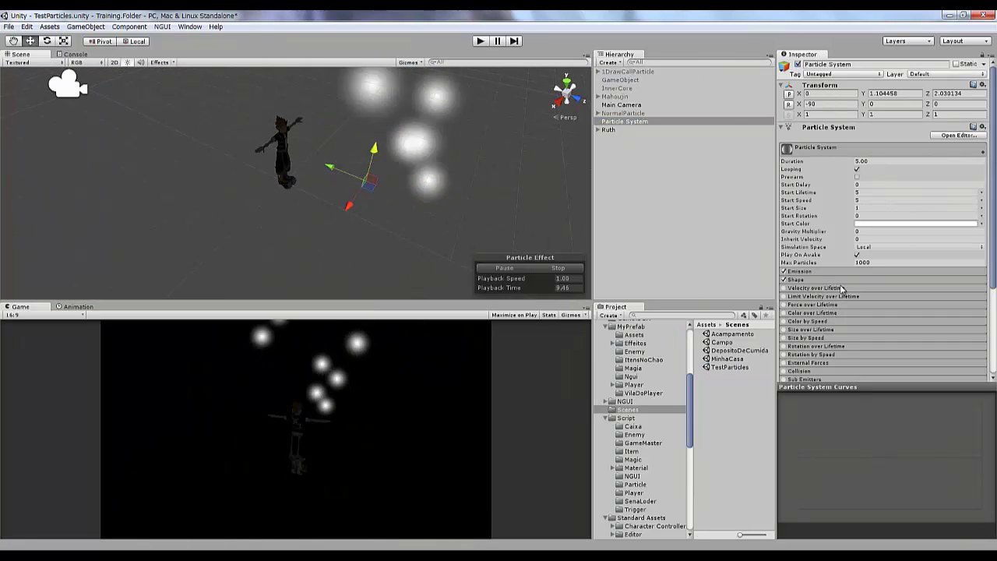
scroll(840, 288, "down", 5)
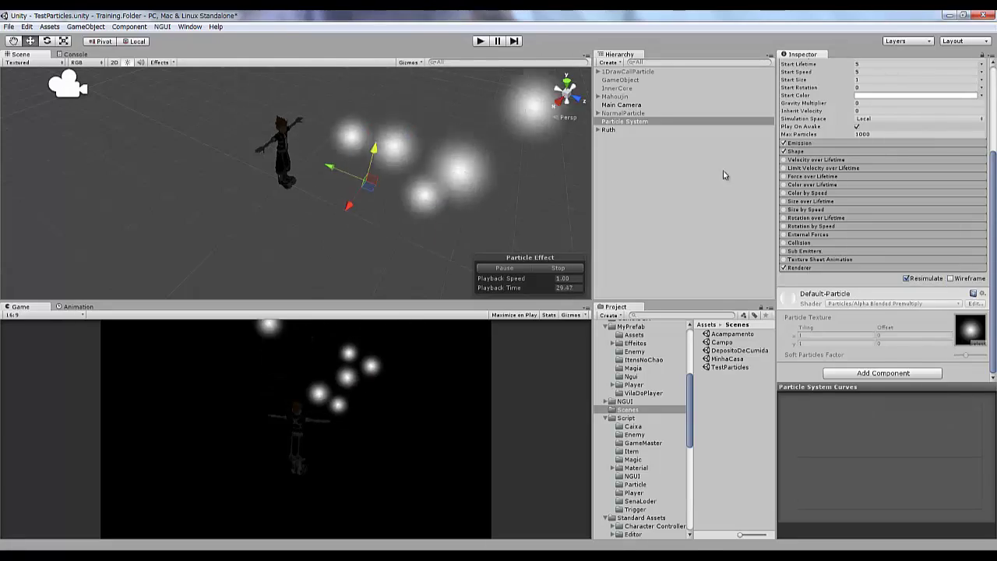
Assign the AllBrushAlpha material in the Renderer and inspect the AllBrush sprite sheet texture
left_click(798, 267)
left_click(981, 292)
double_click(864, 243)
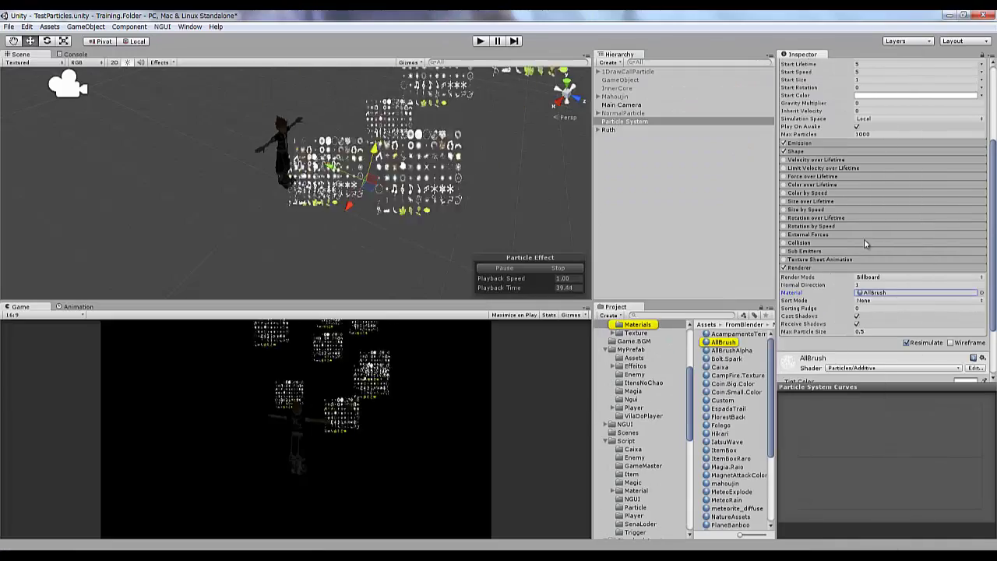
left_click(731, 351)
left_click(613, 121)
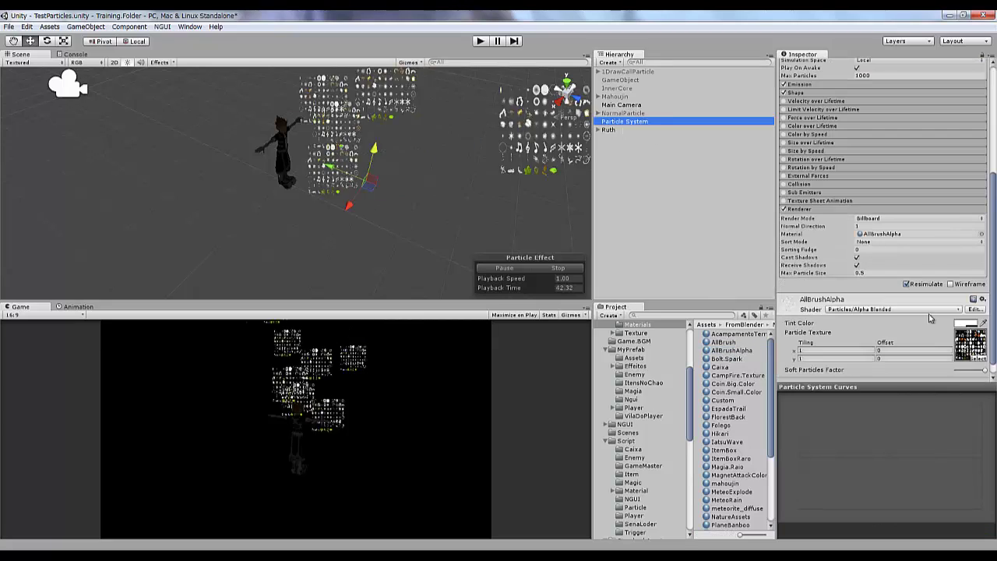
double_click(932, 401)
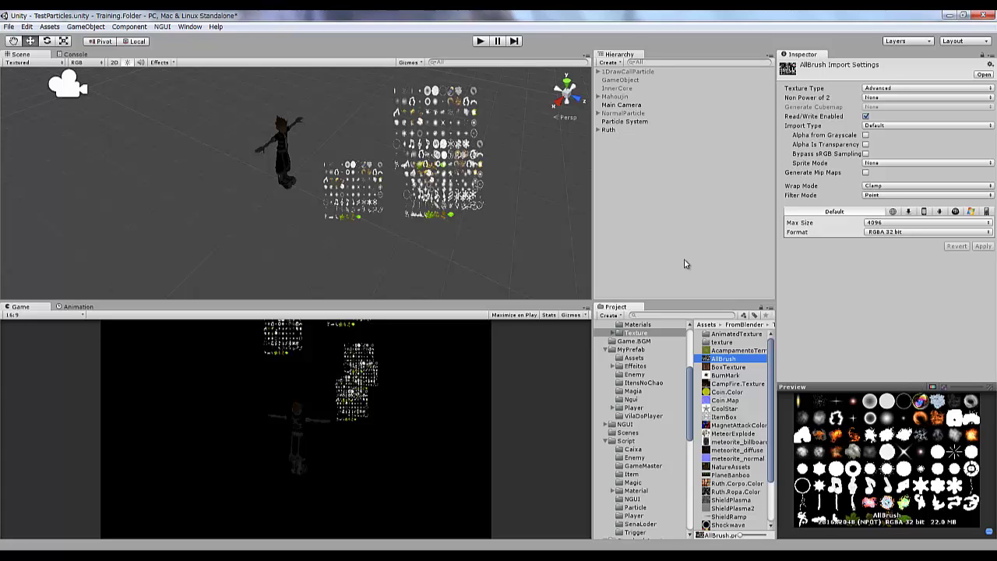
Make Texture Sheet Animation's Frame over Time a single constant value
left_click(623, 122)
scroll(880, 234, "down", 5)
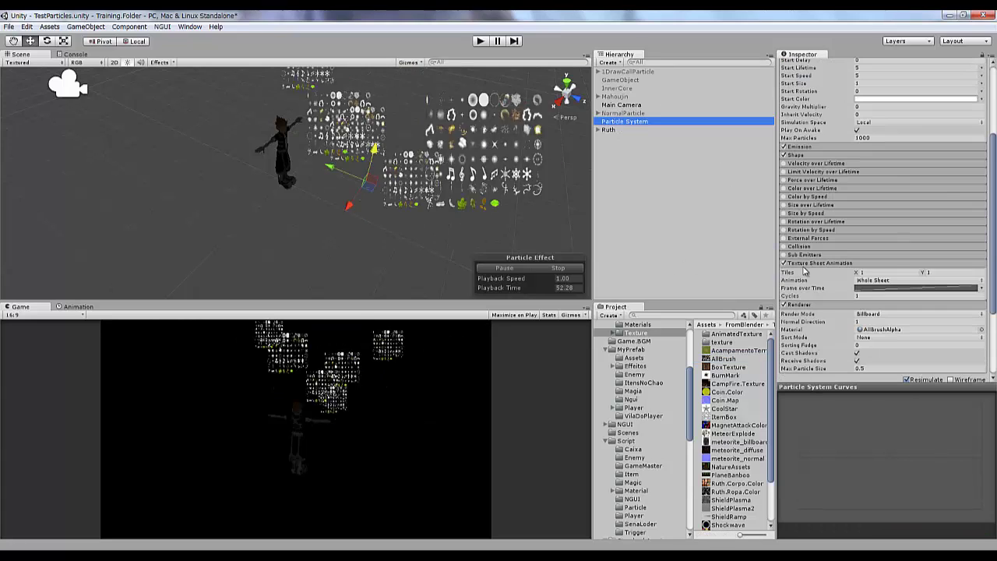
left_click(978, 292)
left_click(941, 288)
type("2")
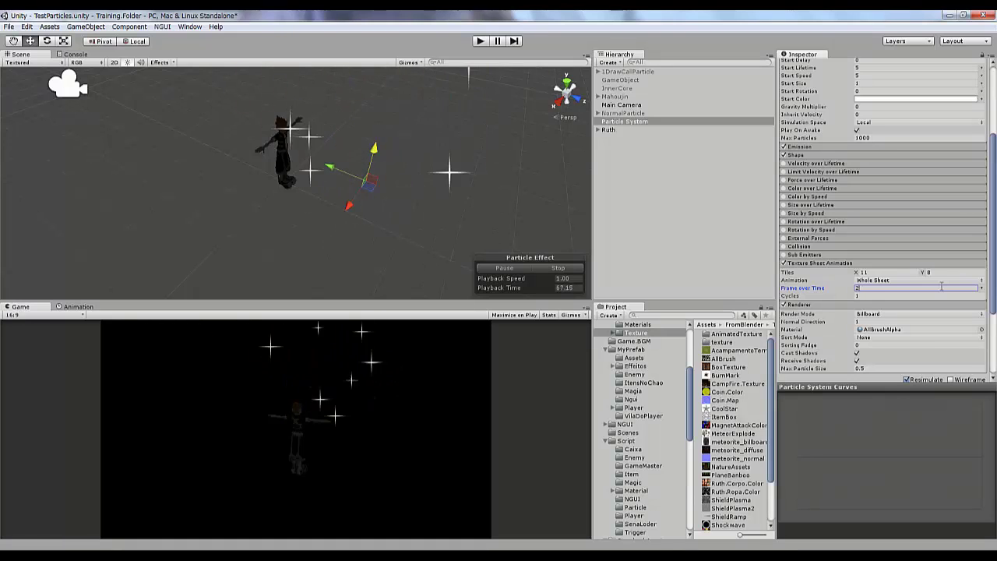
key("BackSpace")
type("25")
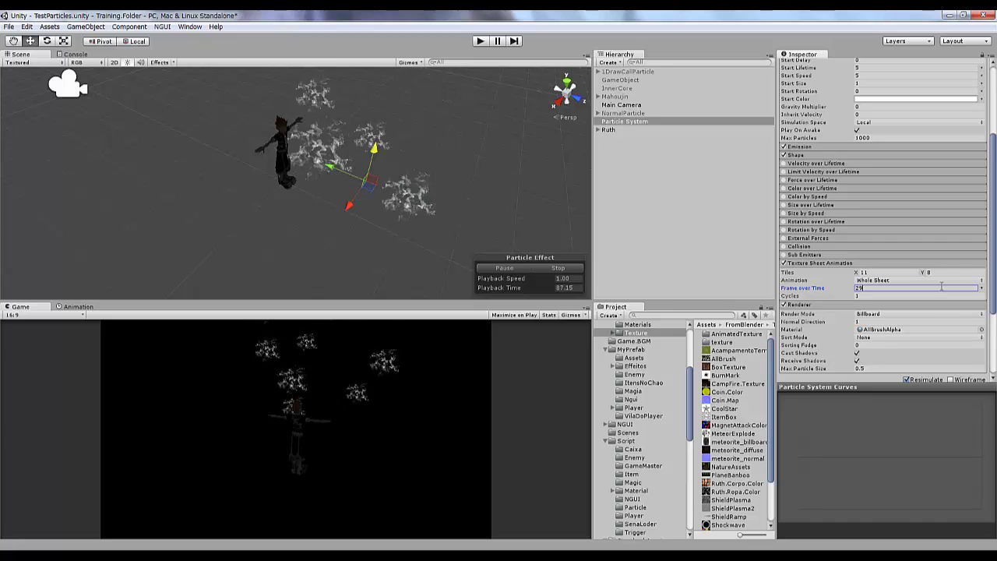
Recheck the 11 x 8 sprite layout, use Whole Sheet mode and set Frame over Time to 32
left_click(725, 359)
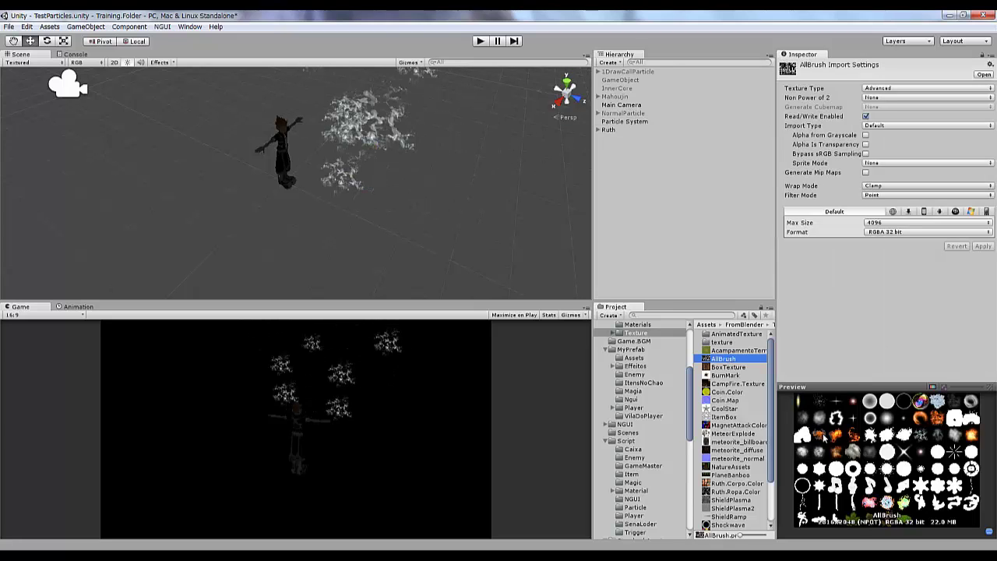
left_click(624, 121)
left_click(918, 248)
left_click(872, 257)
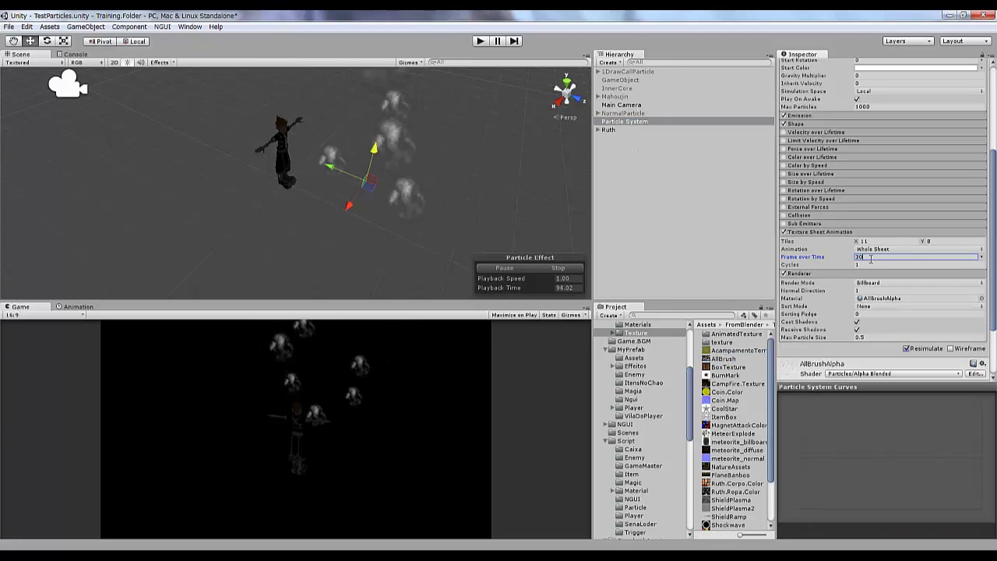
key("BackSpace")
type("2")
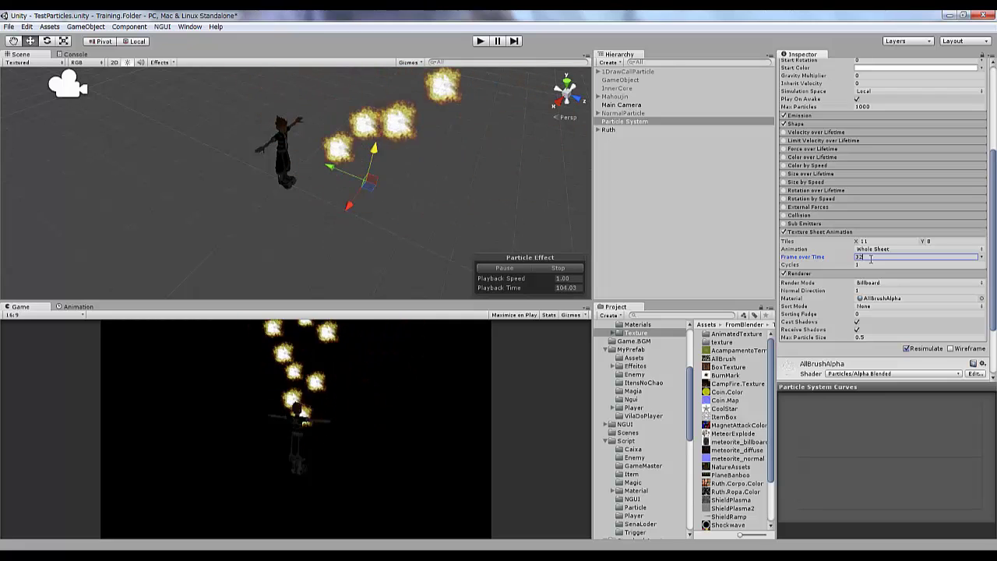
Reapply AllBrushAlpha to the particles and switch its shader to Particles/Alpha Blended Premultiply
left_click(636, 323)
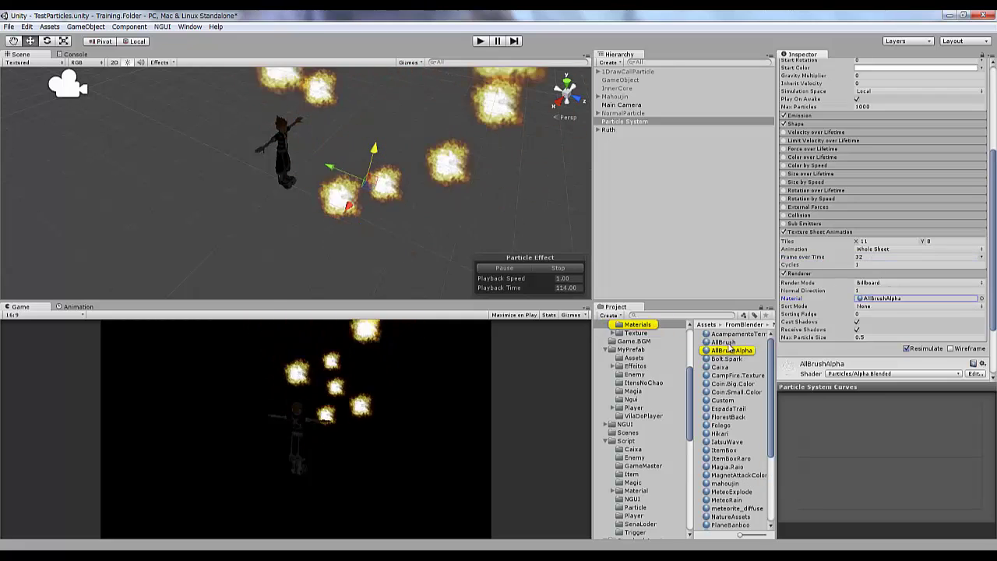
left_click_drag(723, 342, 917, 297)
left_click_drag(731, 350, 895, 298)
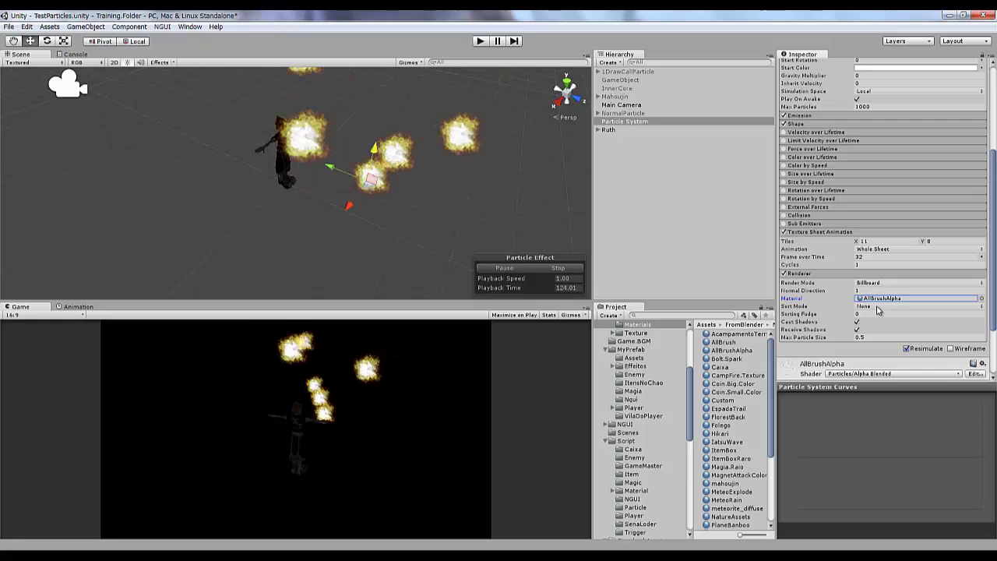
left_click(740, 350)
left_click(896, 74)
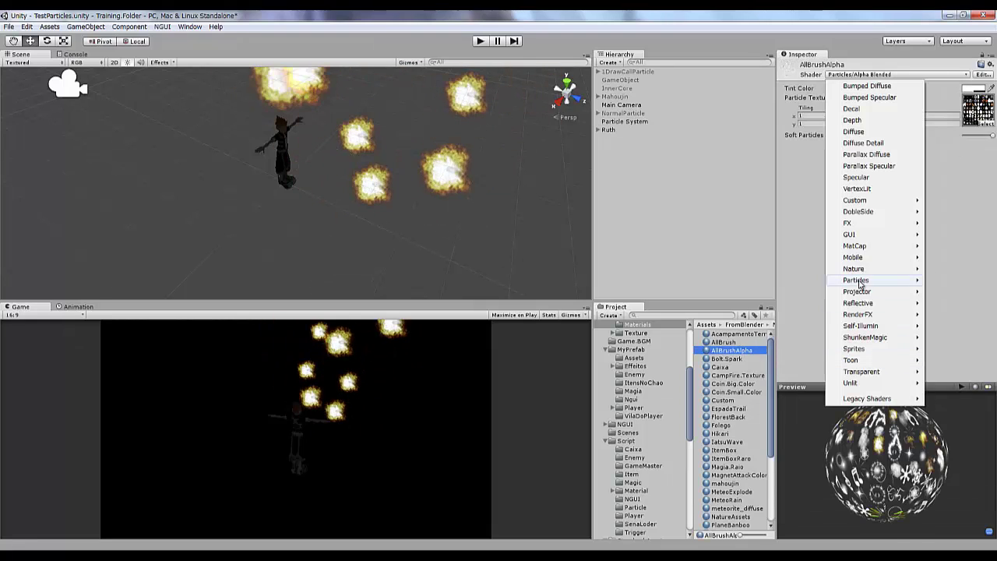
mouse_move(857, 282)
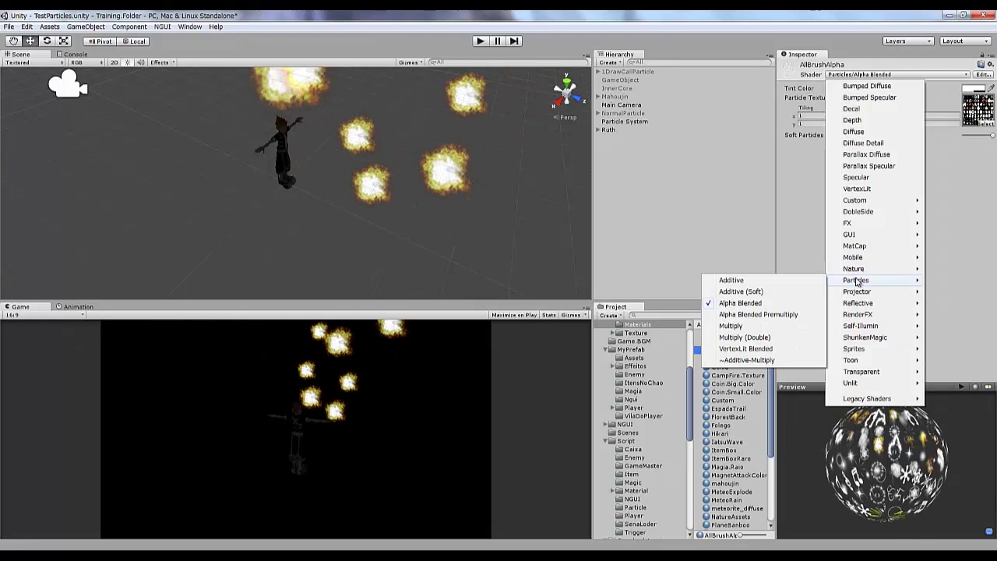
left_click(792, 313)
left_click(624, 122)
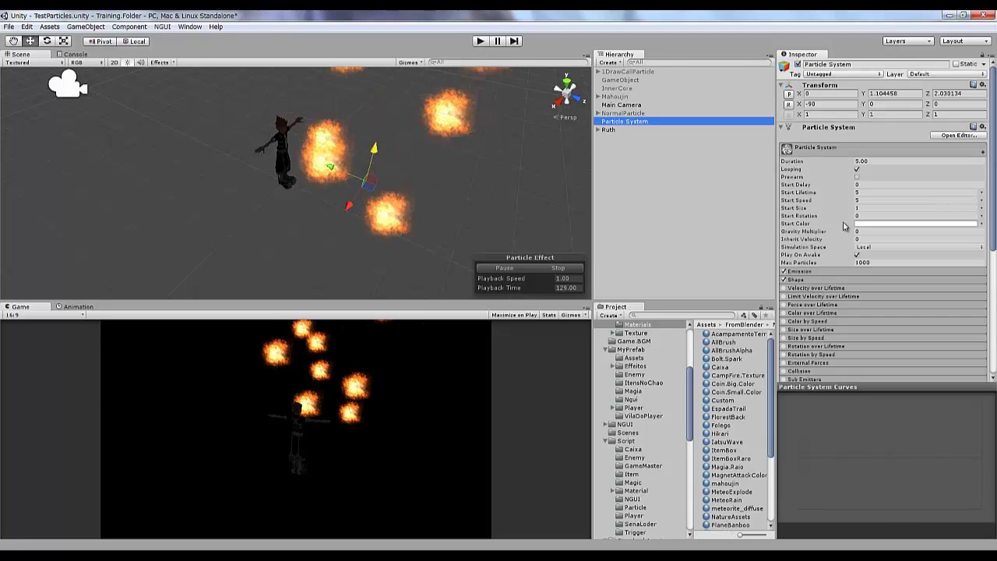
Set emission bursts to 10 particles, Start Speed to 1 and Shape Radius to 0.1
left_click(794, 271)
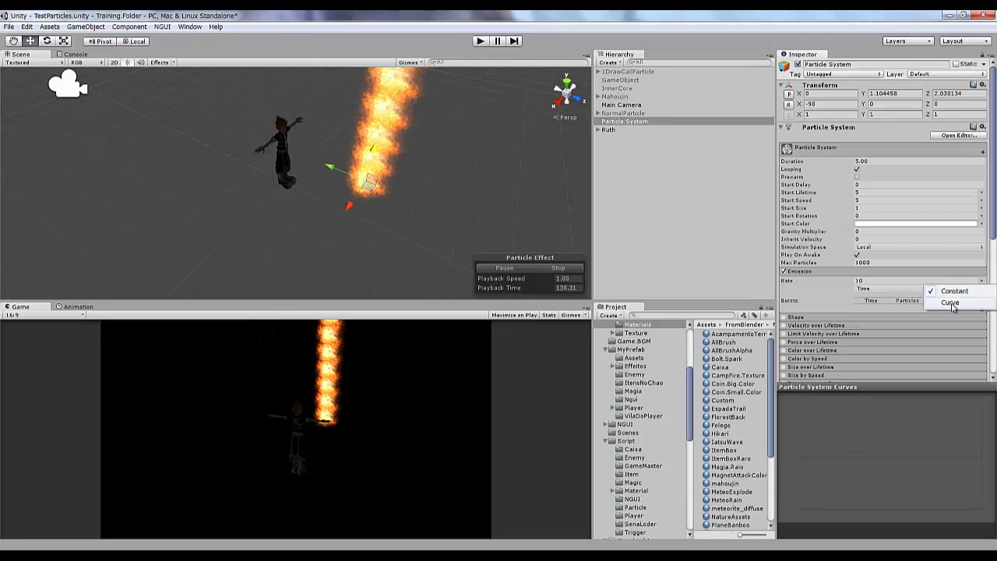
double_click(890, 281)
type("0")
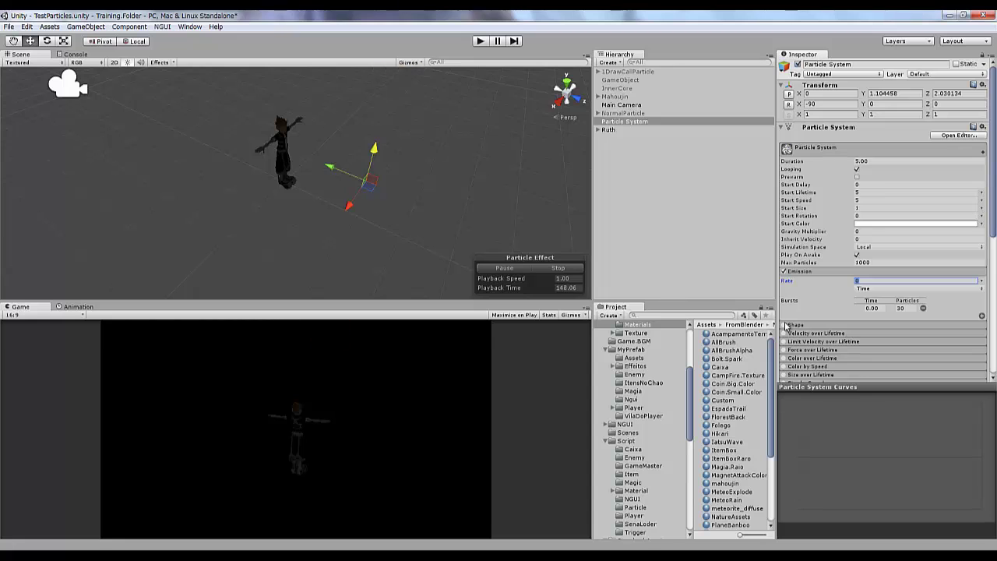
left_click(787, 325)
type("1")
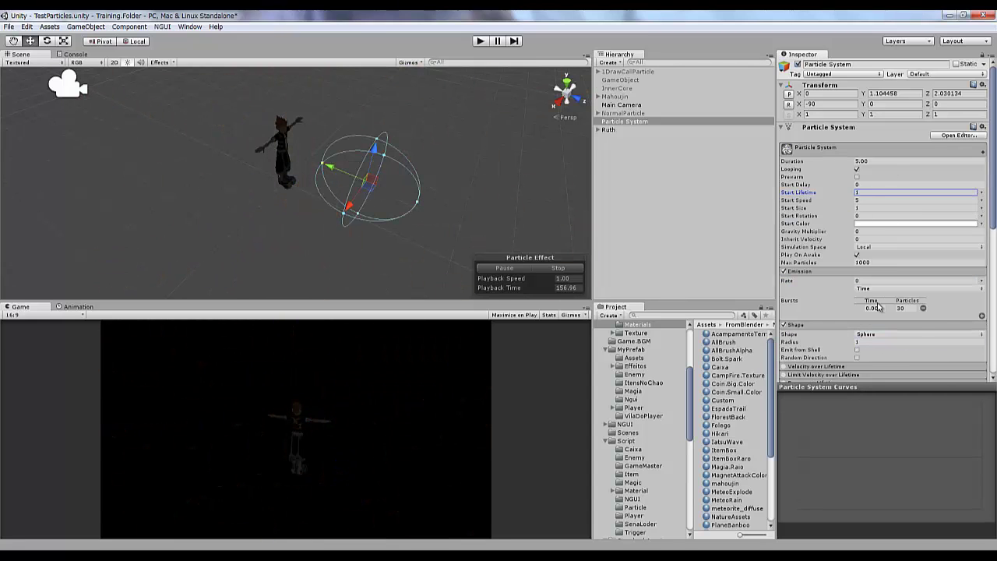
double_click(902, 307)
type("20")
double_click(872, 200)
type("1")
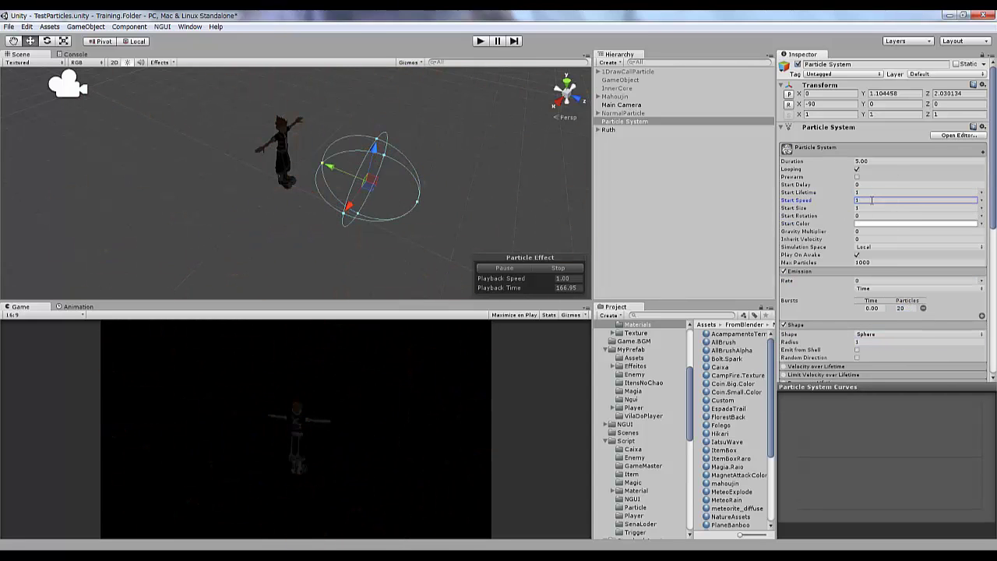
double_click(875, 341)
type("0.5")
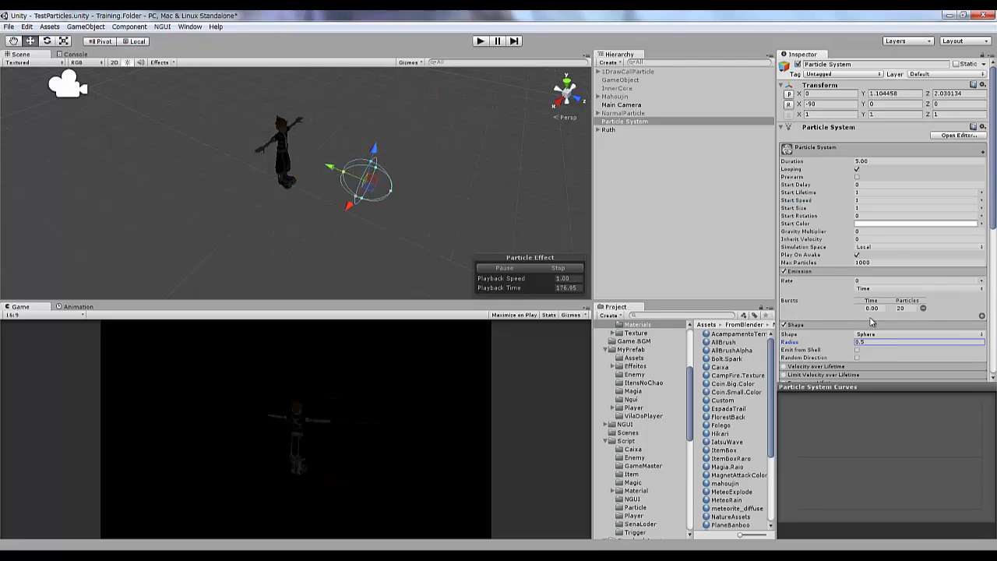
type("0.1")
key("Return")
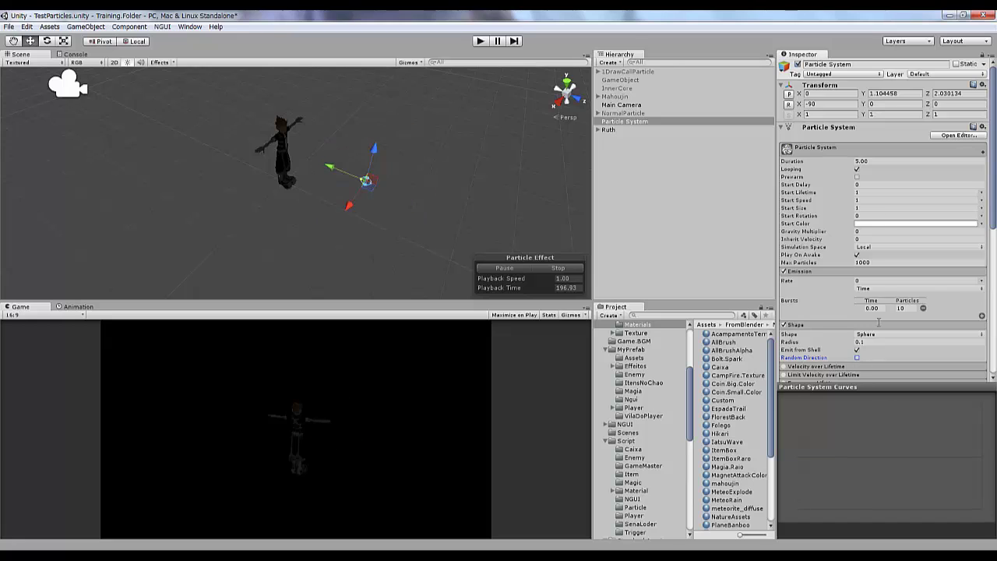
Enable Size over Lifetime and Color over Lifetime, and open the colour gradient
scroll(857, 360, "down", 3)
left_click(810, 314)
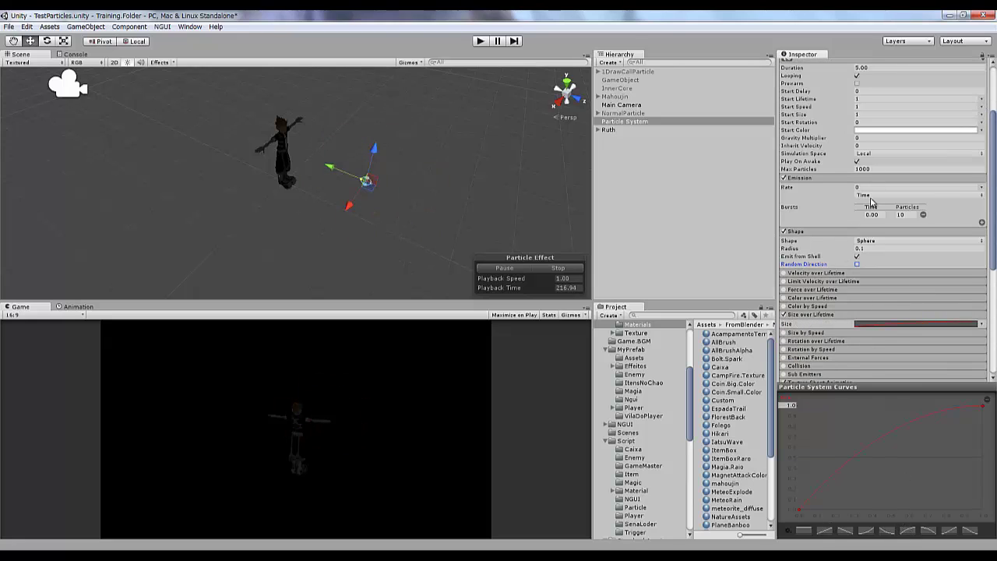
left_click(784, 297)
left_click(812, 297)
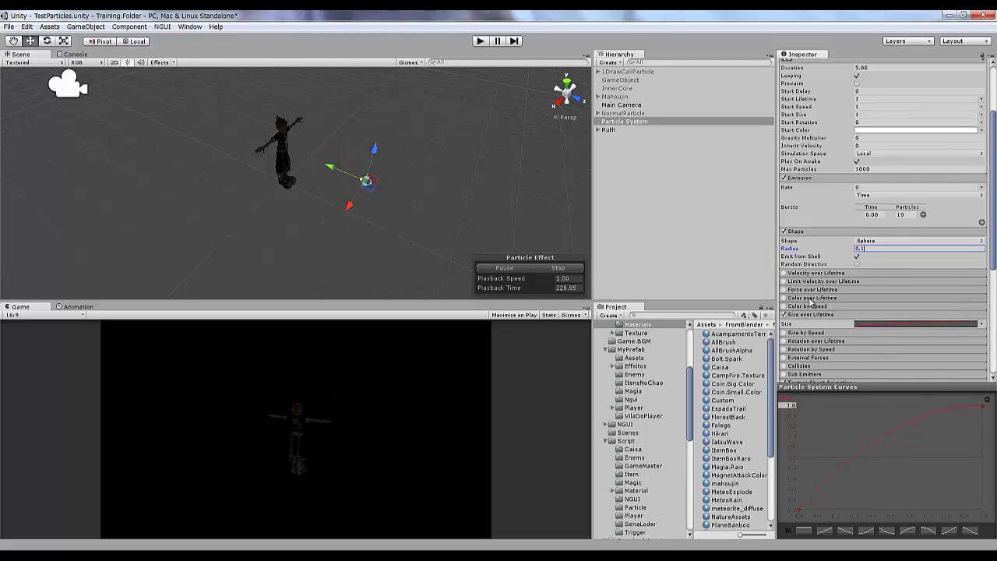
left_click(916, 307)
Apply the fade-to-transparent gradient preset, choose the starting colour and adjust the alpha keys
left_click(41, 110)
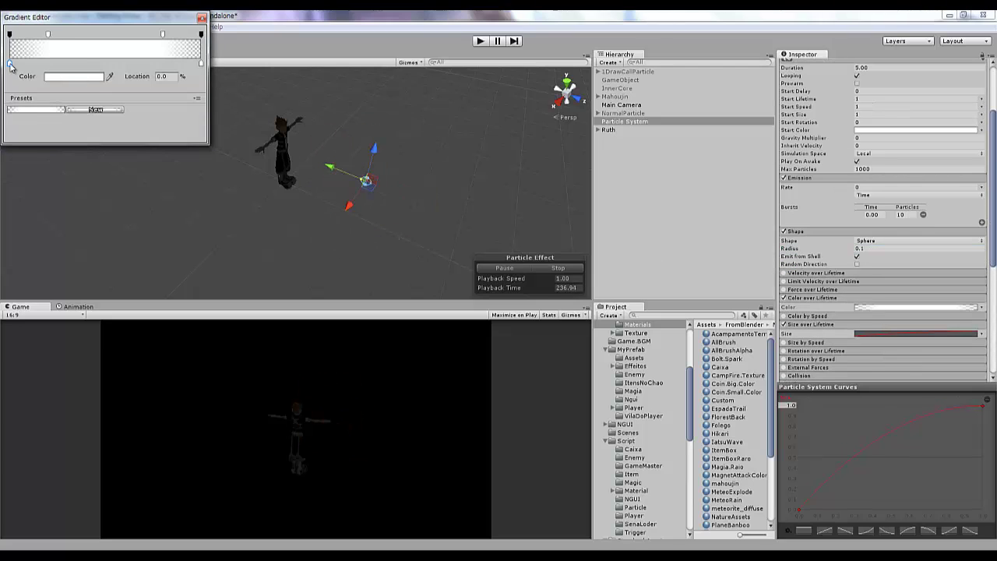
left_click_drag(48, 35, 10, 35)
left_click(154, 76)
left_click(9, 63)
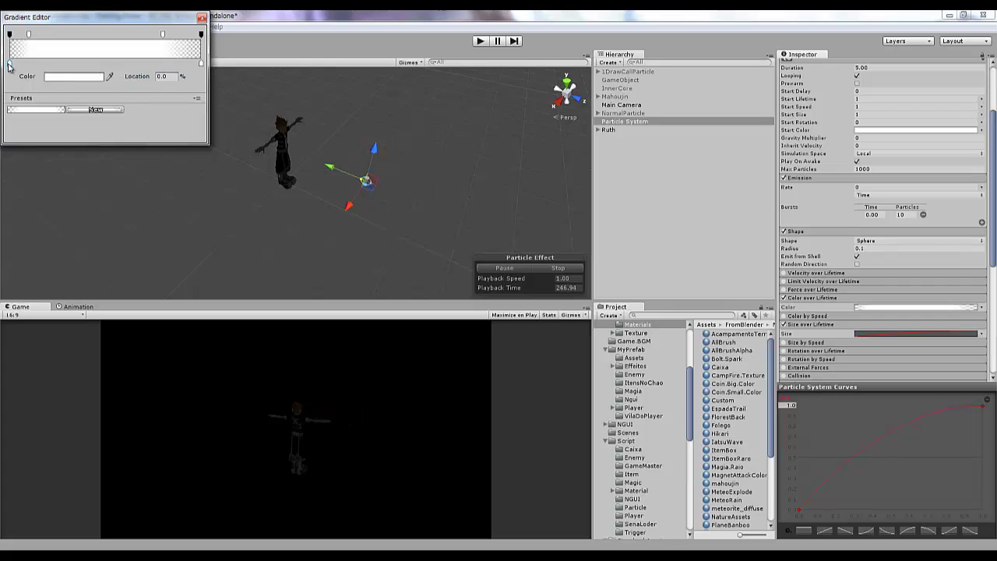
left_click(63, 76)
left_click(105, 19)
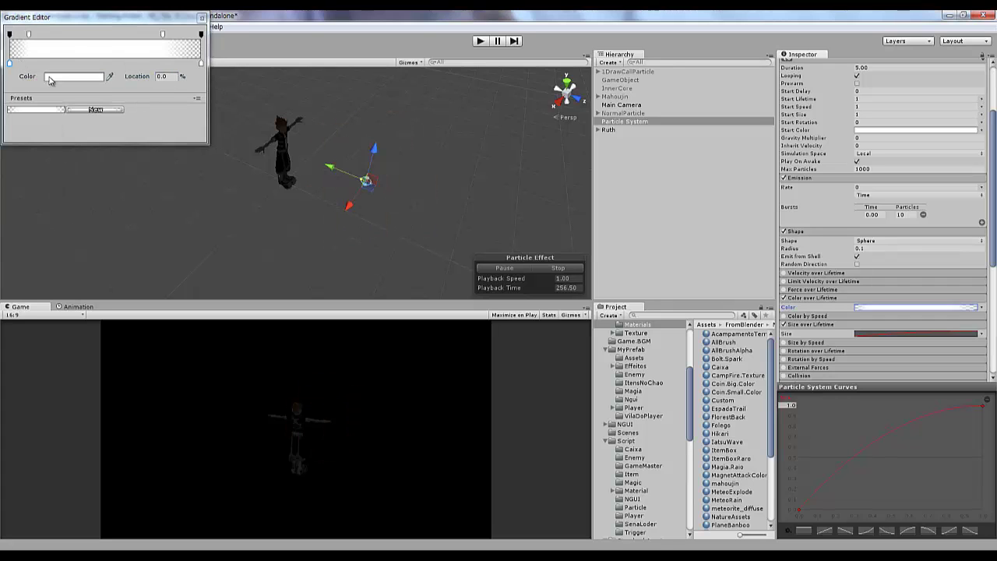
left_click(162, 35)
type("60")
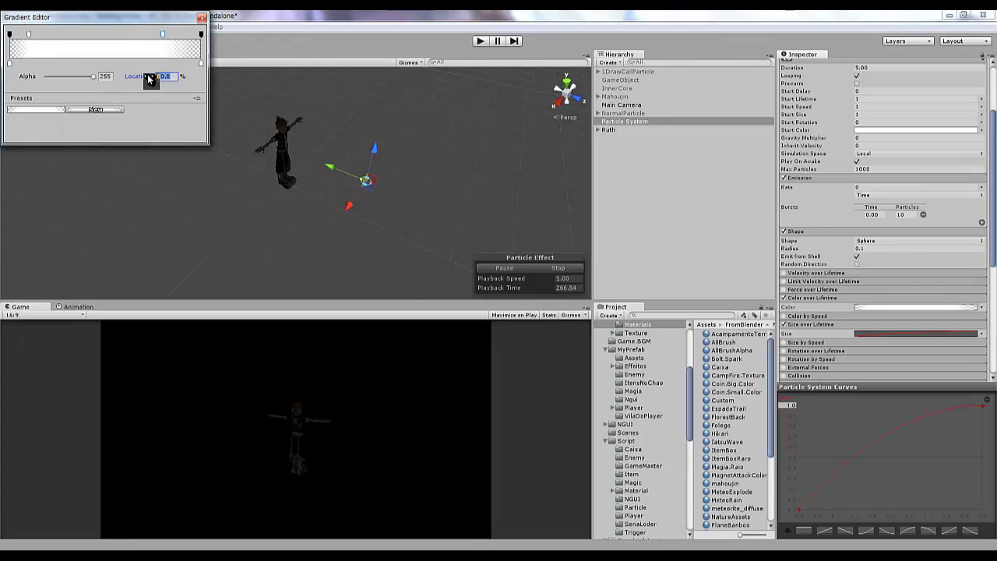
left_click(201, 18)
scroll(867, 202, "up", 3)
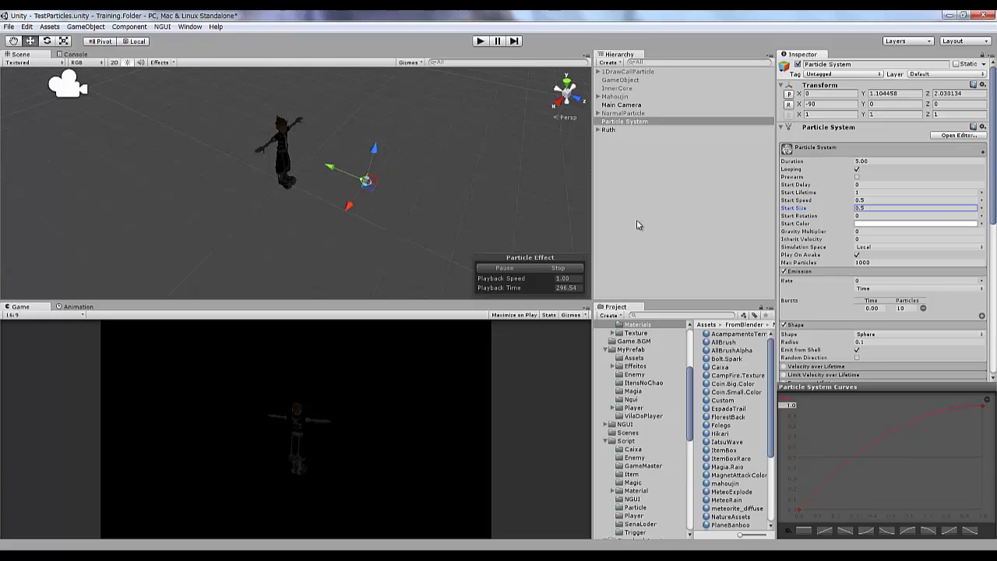
Confirm the radius, toggle Size over Lifetime and revisit the colour over lifetime gradient
left_click(830, 330)
type("2")
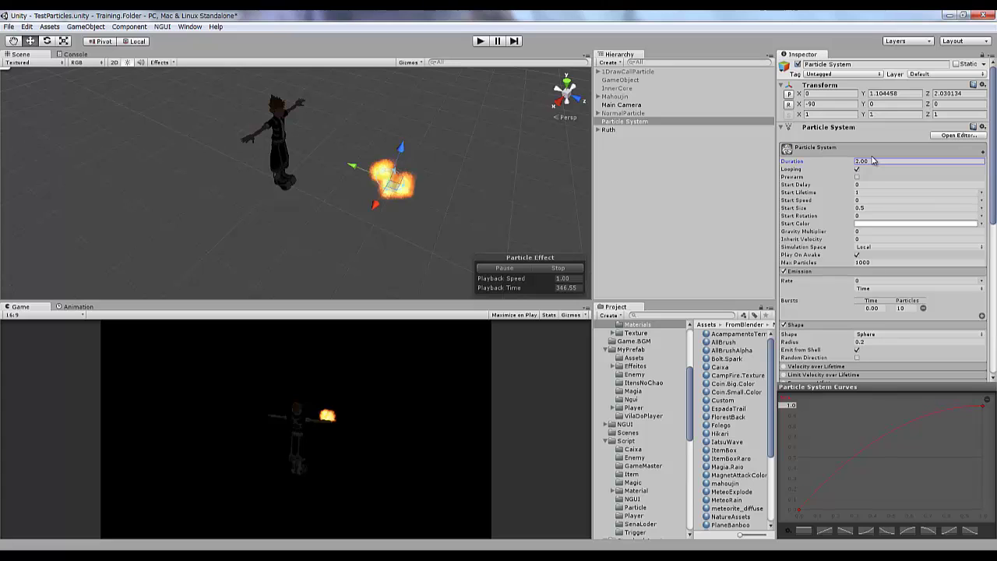
scroll(876, 279, "down", 3)
left_click(784, 324)
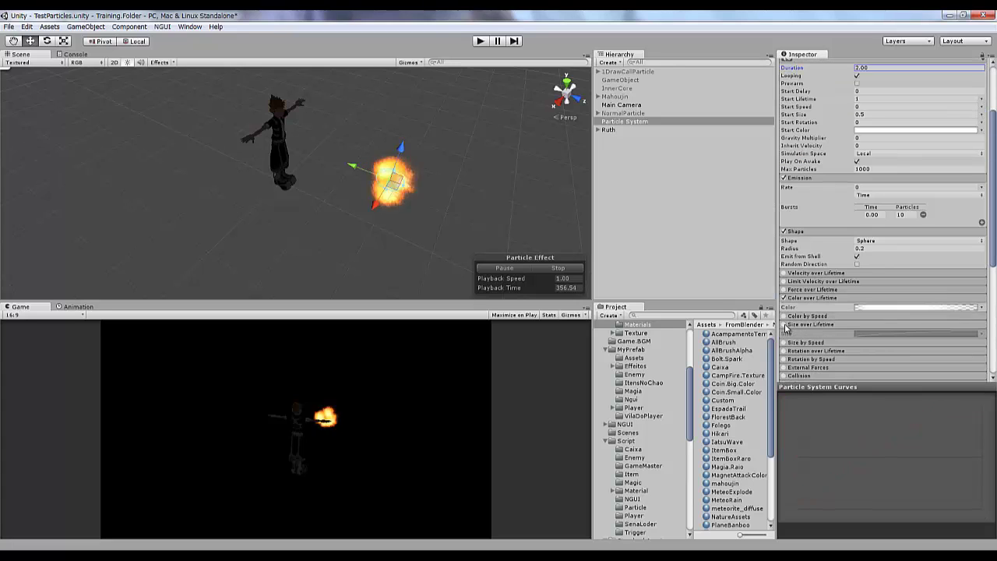
left_click(864, 307)
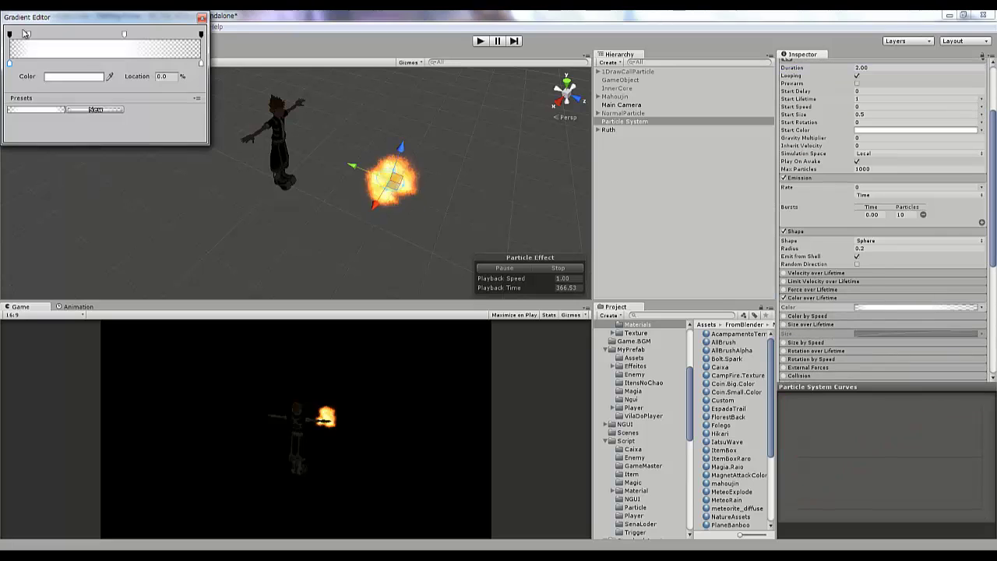
left_click(206, 18)
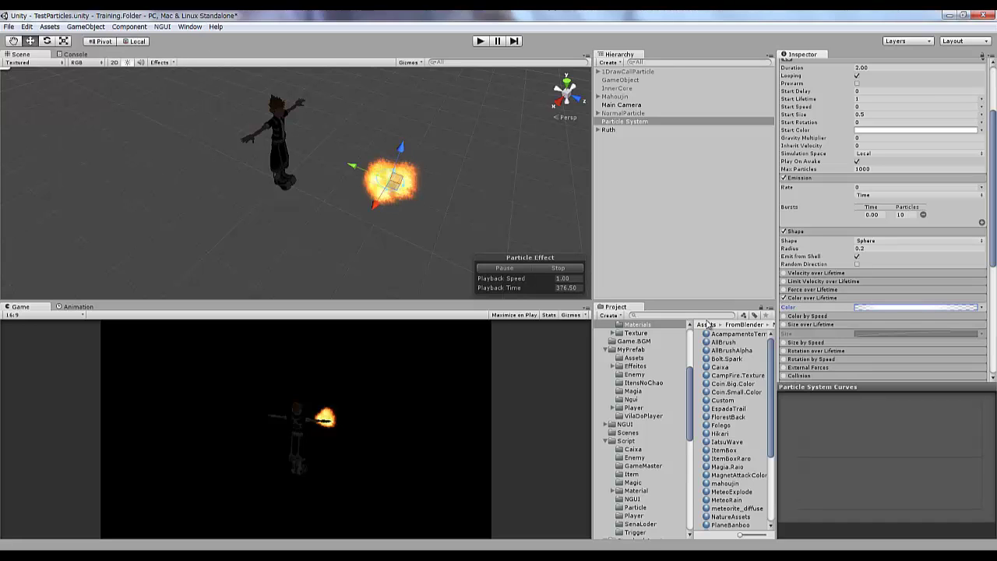
left_click(860, 307)
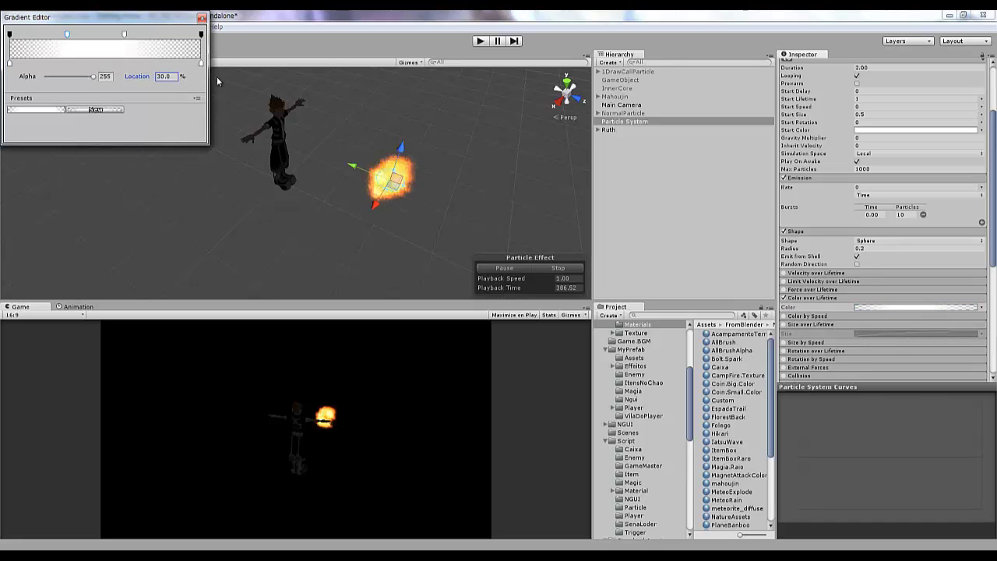
left_click(870, 106)
type(".1")
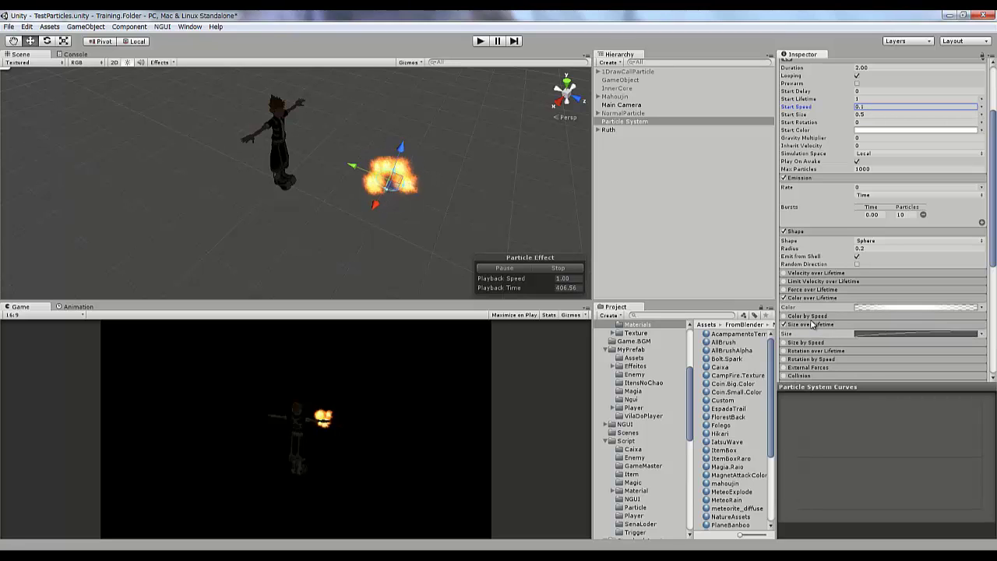
Set the shape radius to 0.3, then create a new empty GameObject with Ctrl+Shift+N
left_click(870, 249)
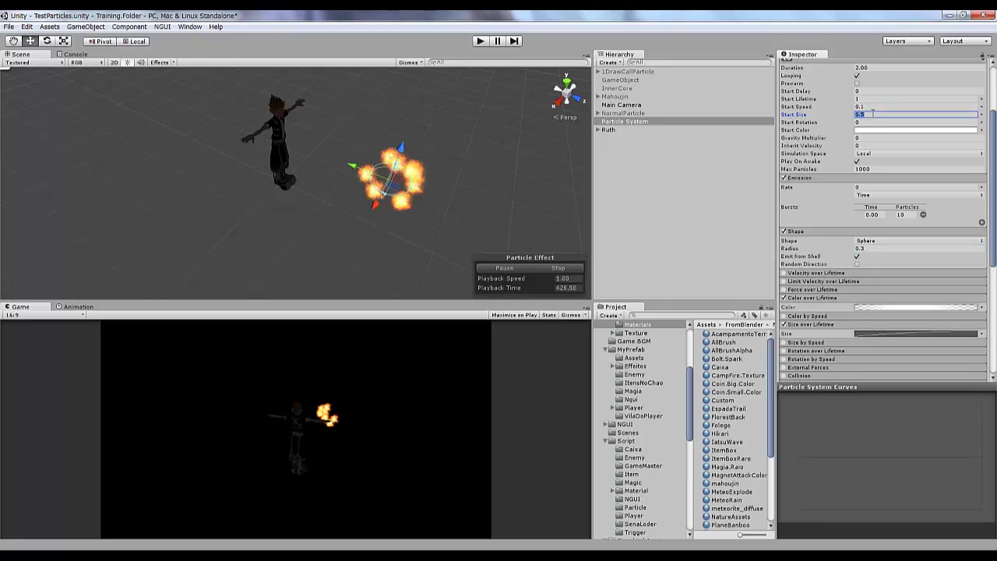
left_click(916, 113)
type("1")
left_click(639, 123)
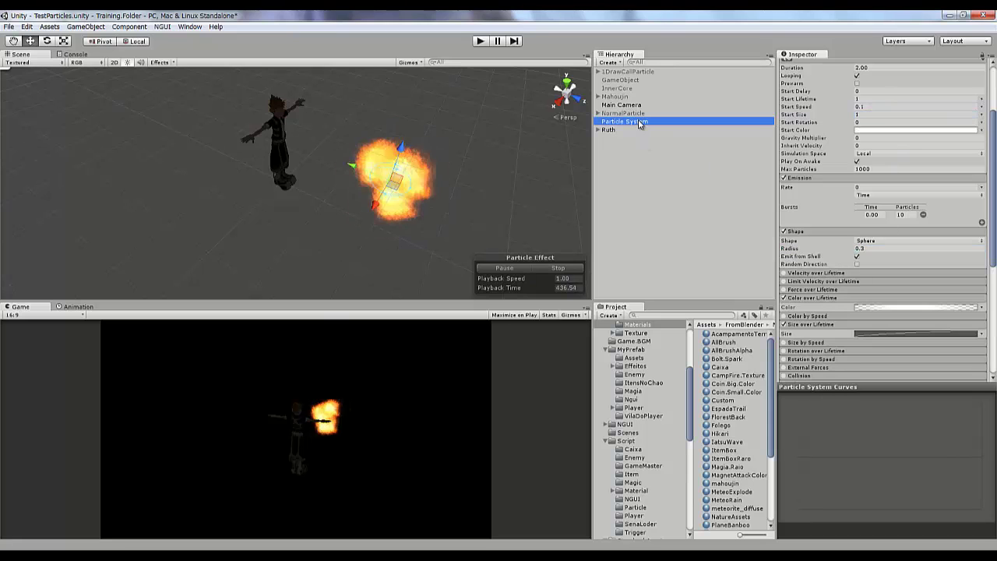
key("ctrl+shift+n")
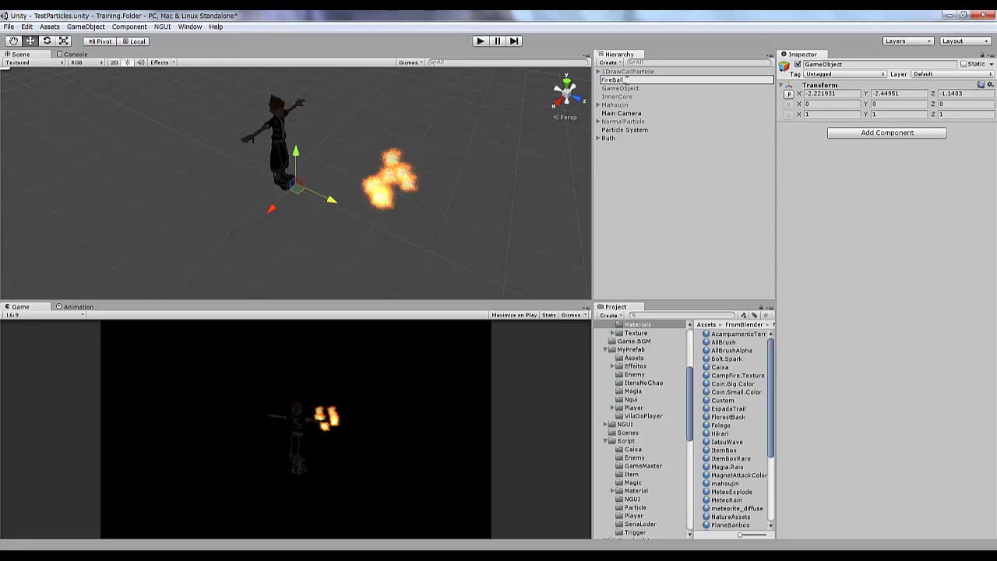
Parent the fire particle system under FogoS and expand FogoS to show it
left_click(633, 390)
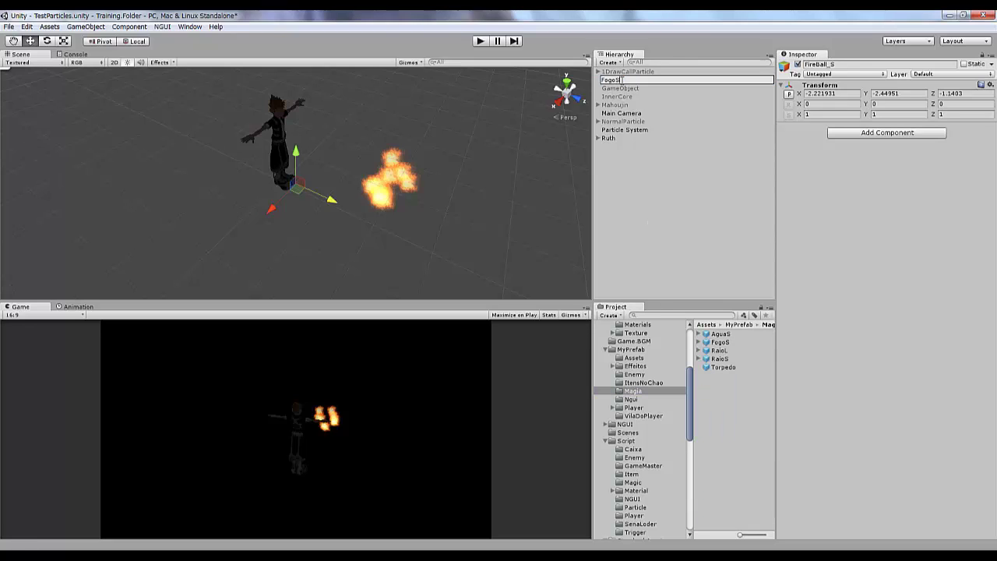
left_click_drag(622, 127, 604, 81)
left_click(621, 130)
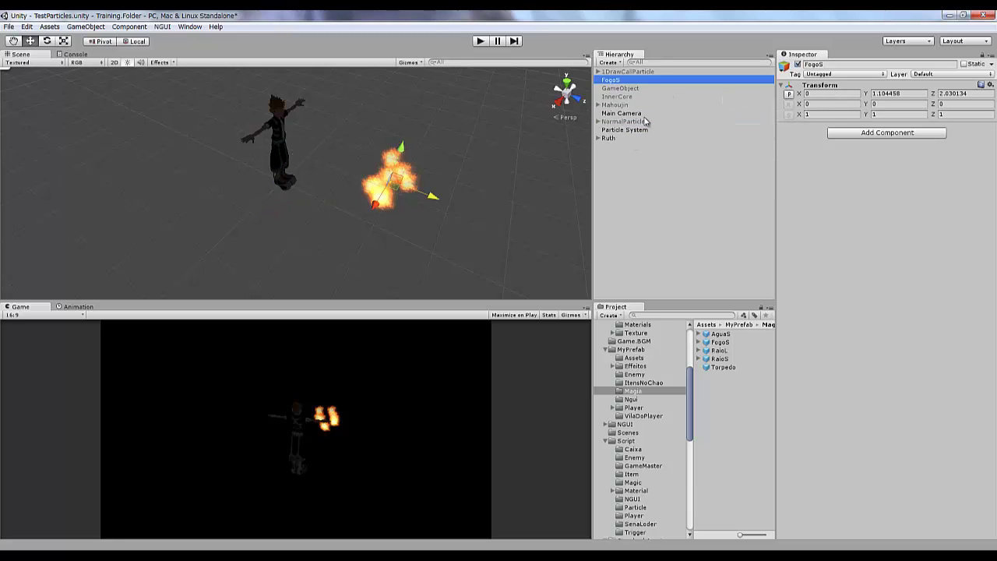
left_click(786, 105)
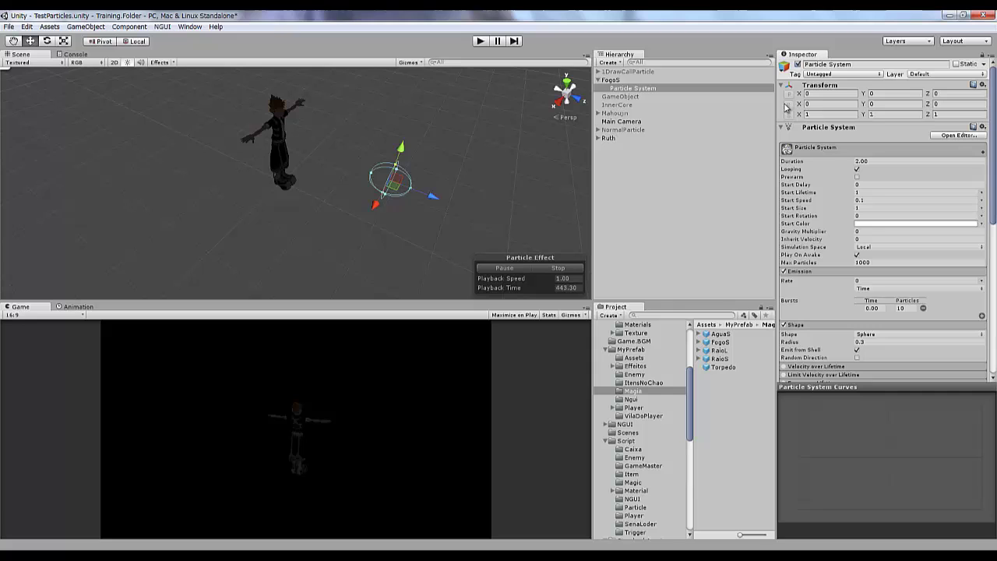
left_click(609, 80)
left_click(627, 88)
Rename the child FogoCentral, duplicate it and name the copy FogoRedor
left_click(627, 88)
type("Fogo")
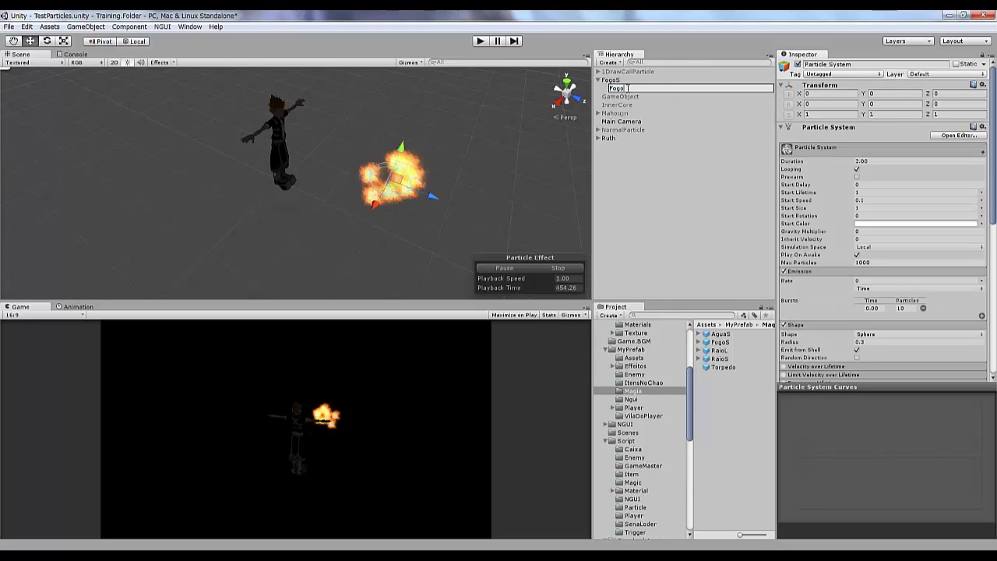
key("Return")
key("ctrl+d")
left_click(629, 95)
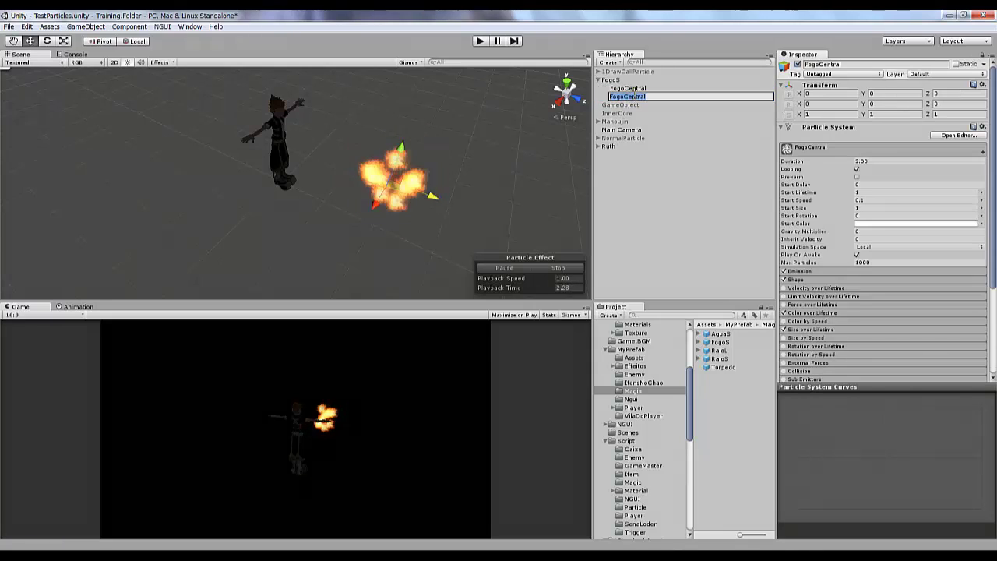
type("FogoCRedor")
key("Return")
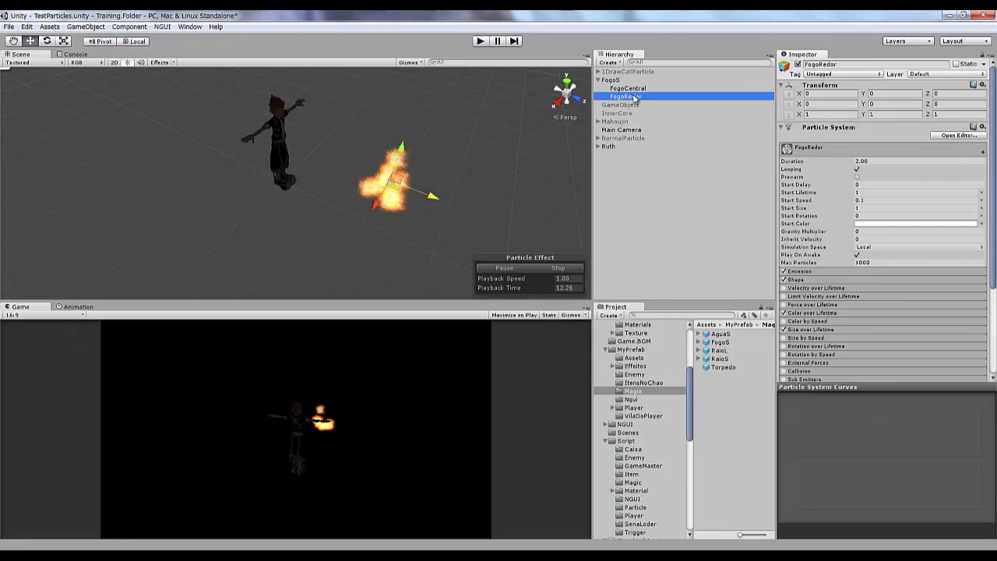
left_click(814, 279)
Adjust FogoRedor's shape radius and start speed, then preview the fireball in Play mode
left_click(870, 296)
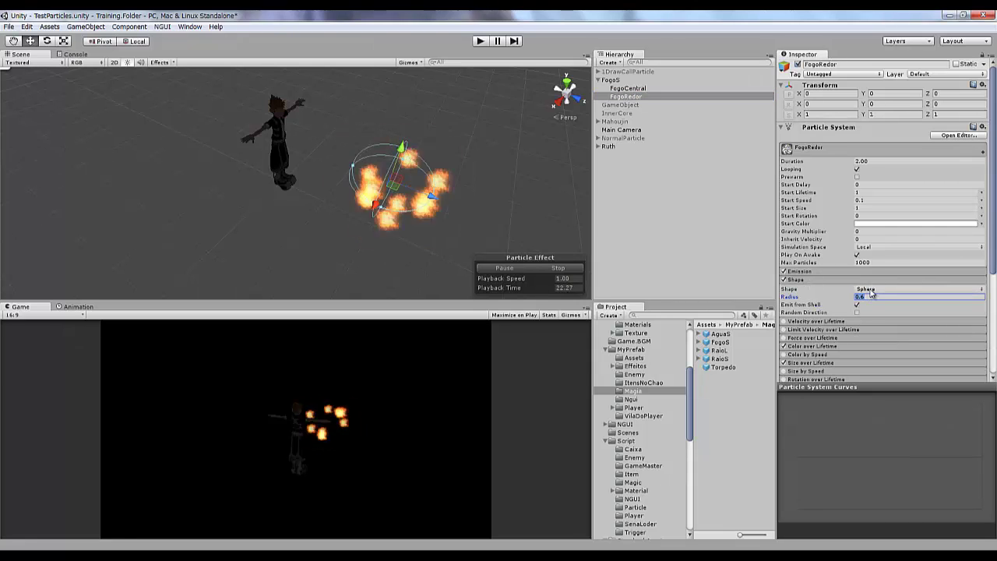
left_click(868, 200)
left_click(610, 79)
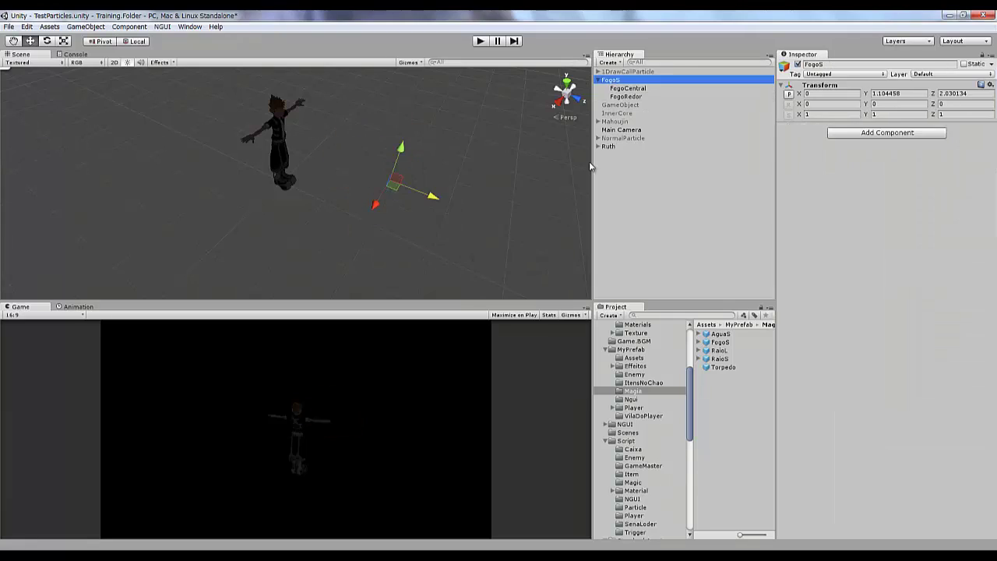
left_click(623, 95)
left_click(498, 42)
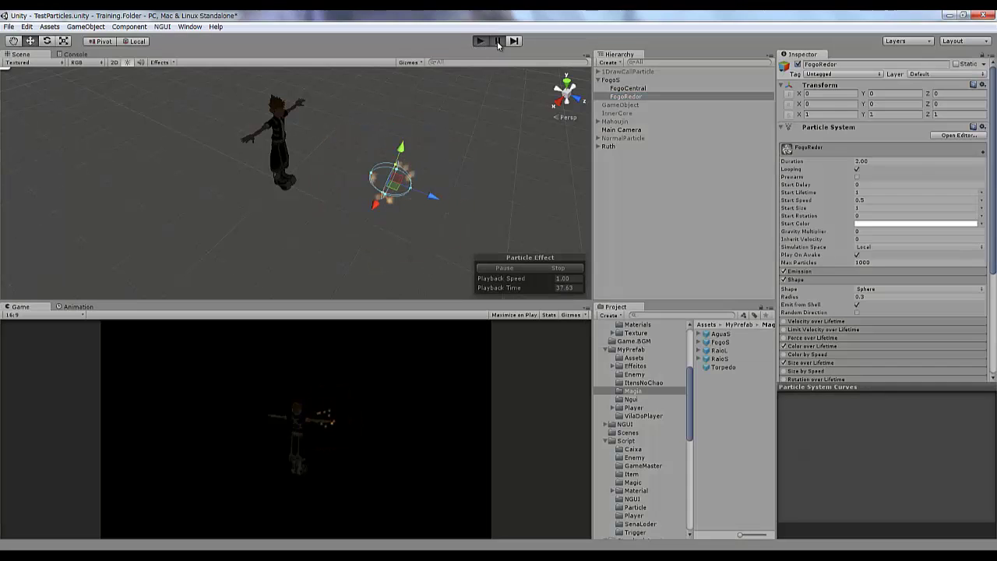
left_click(483, 42)
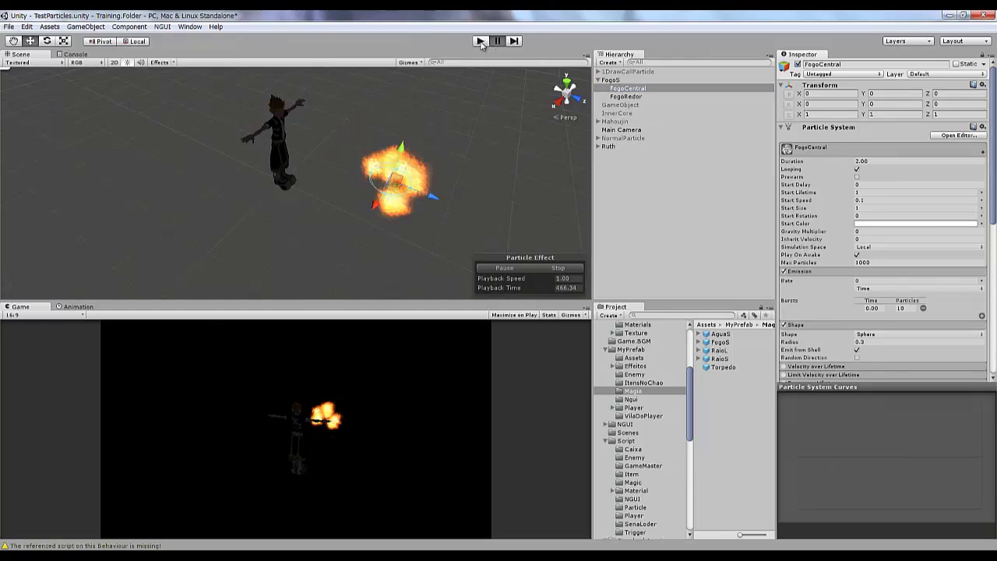
left_click(480, 42)
left_click(481, 42)
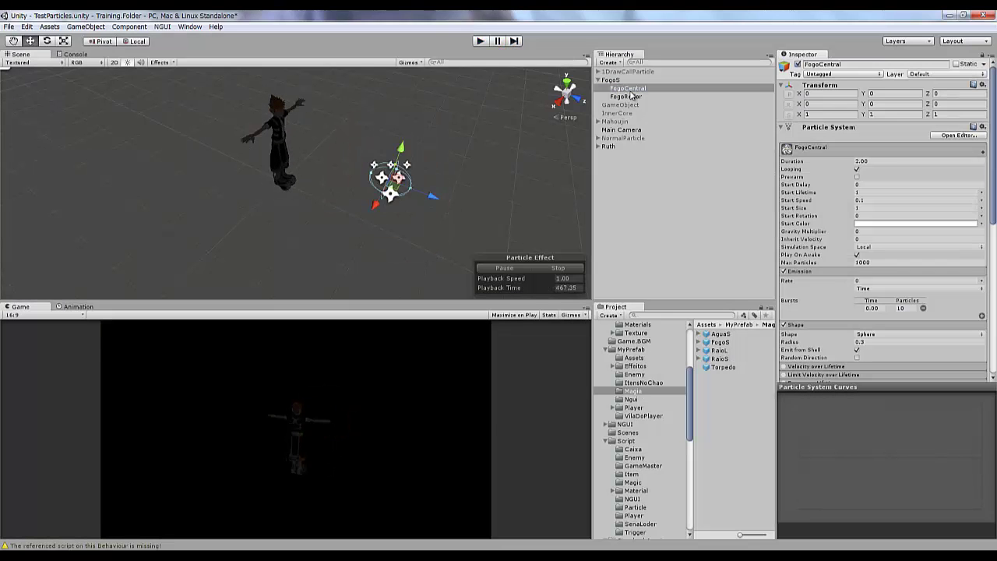
Tint FogoCentral's start colour light pink, test it in Play mode, and reselect FogoRedor
left_click(915, 224)
left_click(32, 160)
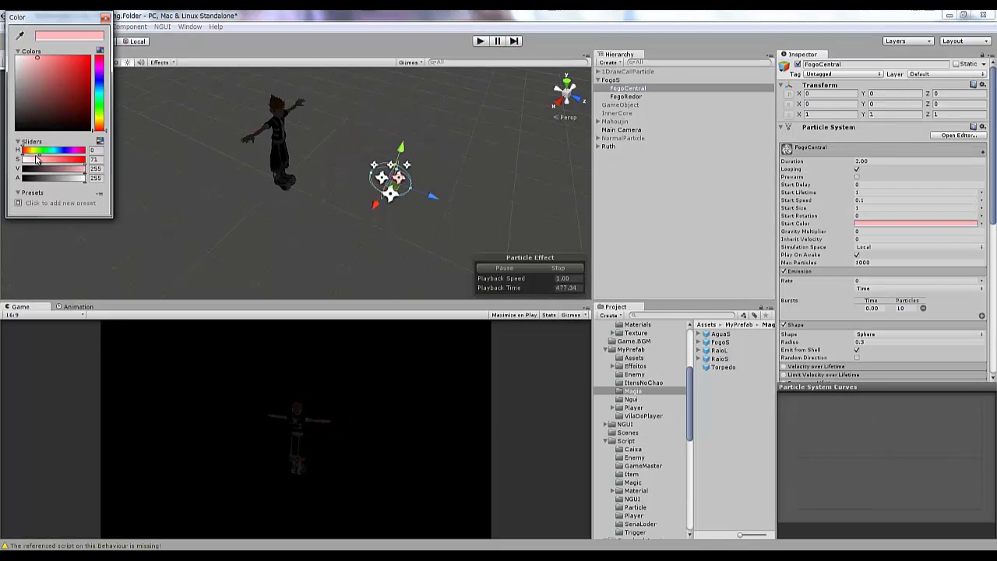
left_click(479, 41)
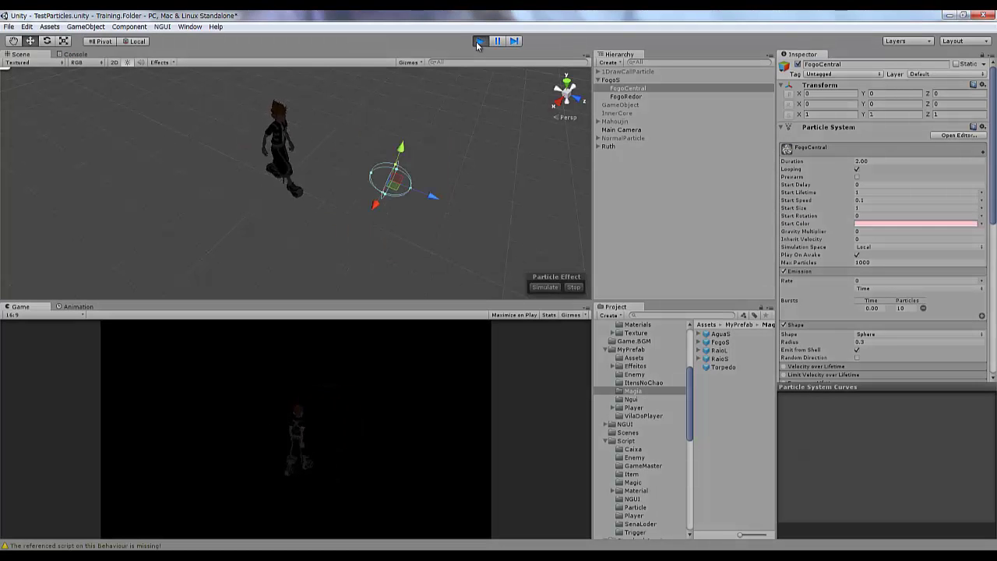
left_click(476, 41)
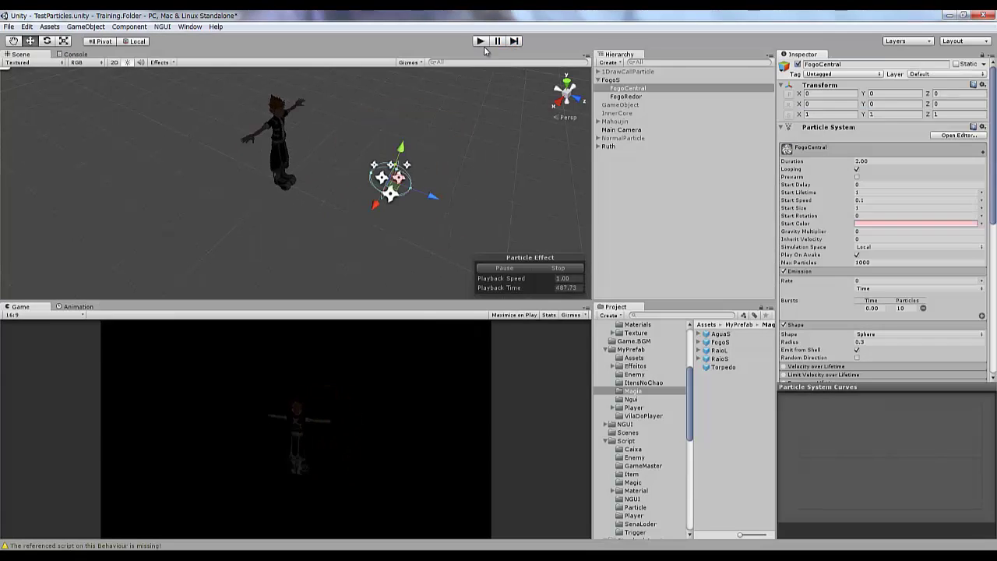
left_click(623, 95)
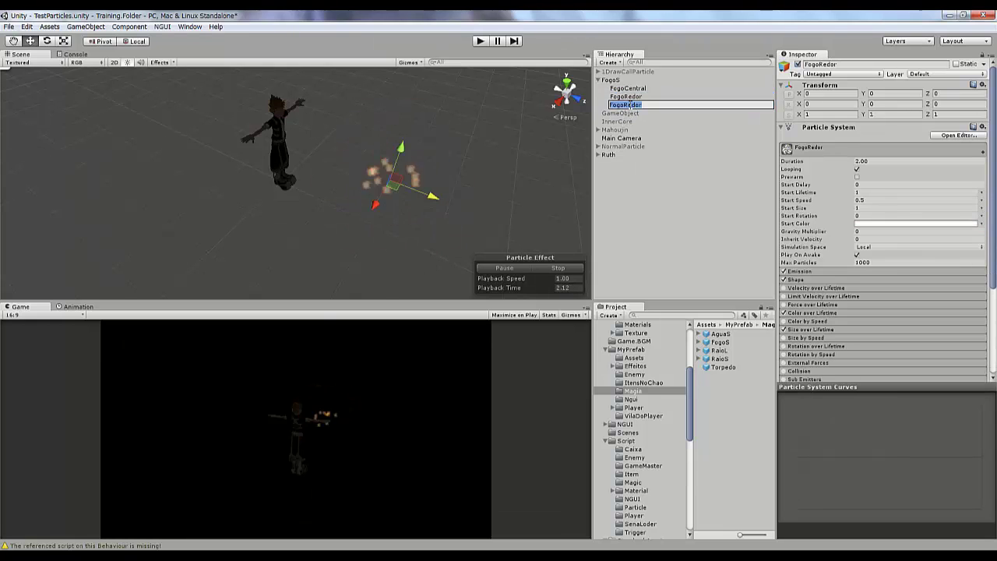
Name the copy Faisca and give it shape radius 0.1 and start speed 1
left_click(619, 88)
left_click(792, 279)
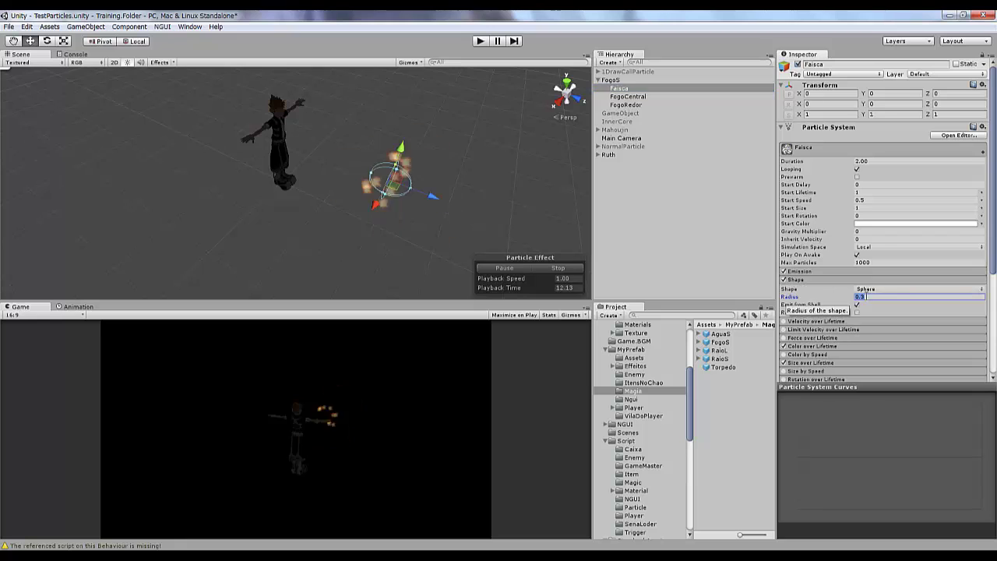
left_click(878, 297)
type("0.1")
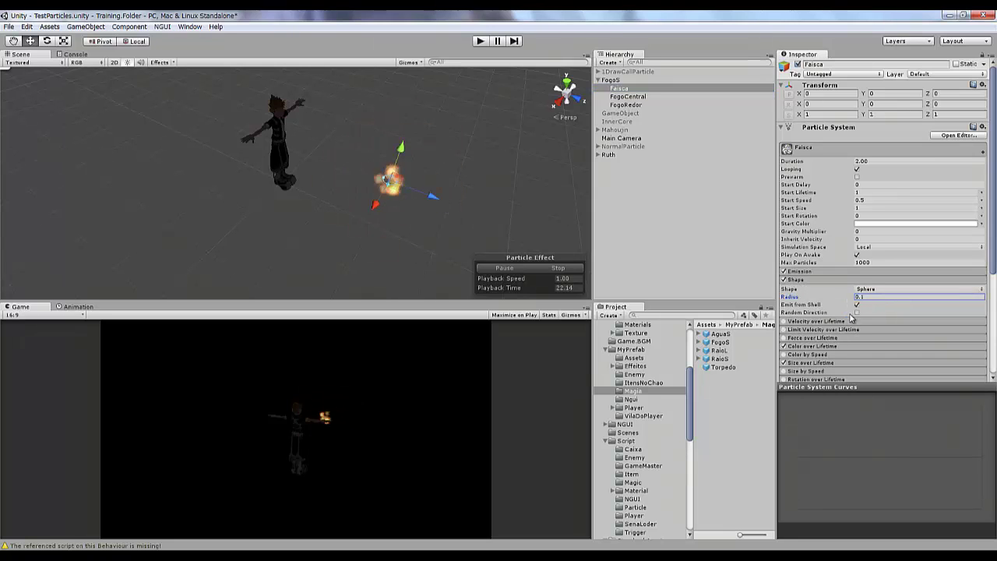
left_click(874, 201)
type("1")
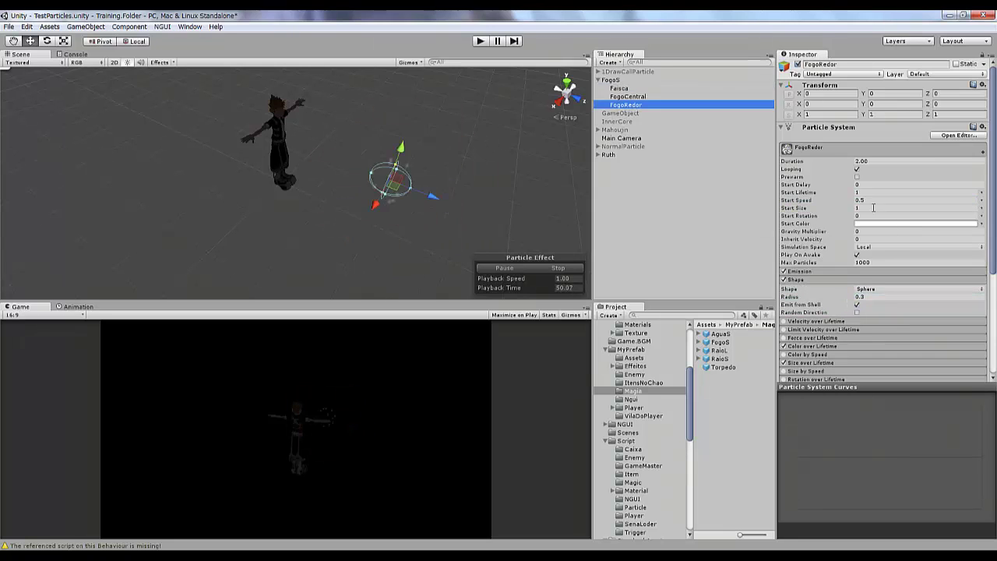
Set FogoRedor's shape radius to 0.2, check FogoCentral's start colour, then return to Faisca
left_click(625, 104)
left_click(879, 296)
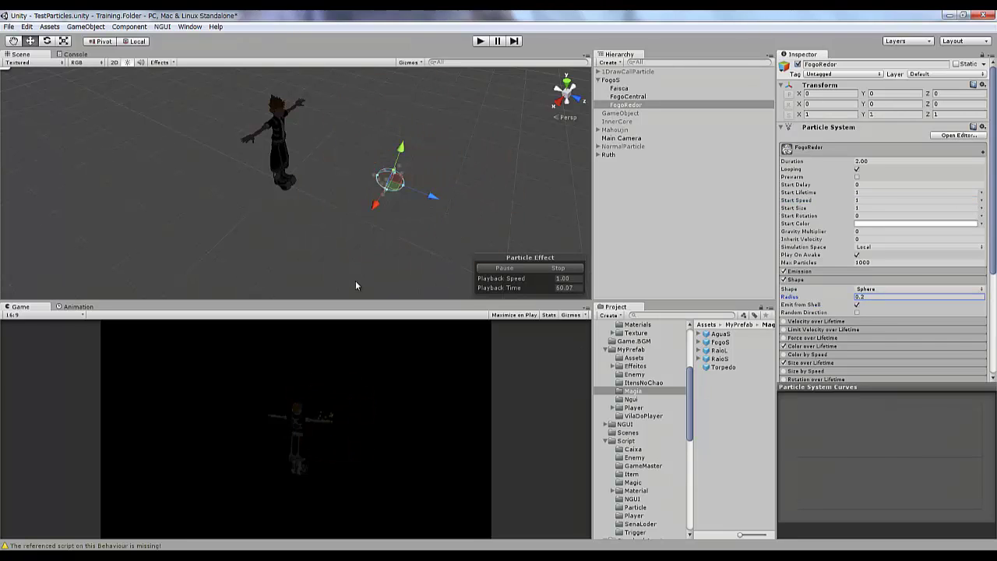
type("0.2")
left_click(880, 271)
left_click(627, 96)
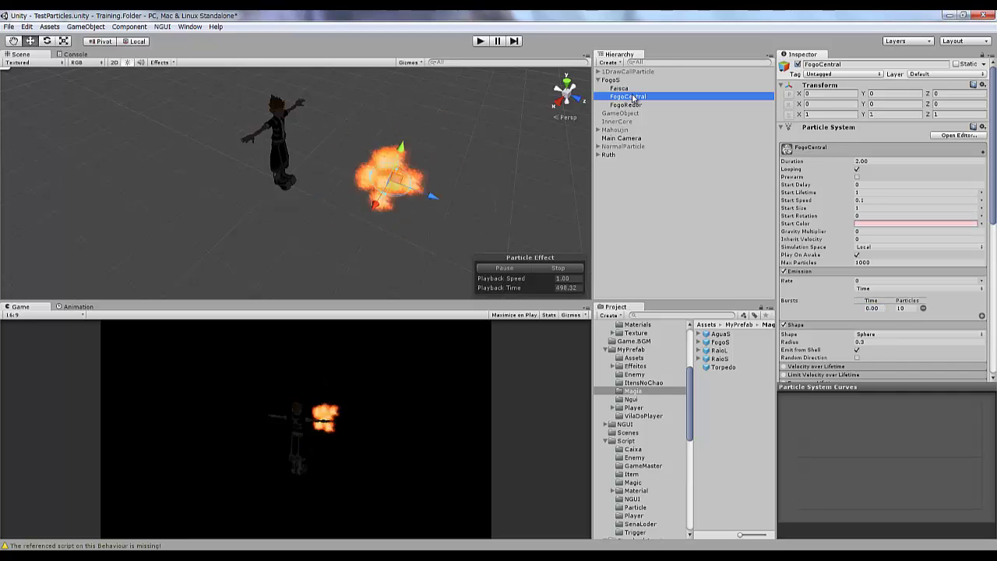
left_click(923, 225)
left_click(730, 201)
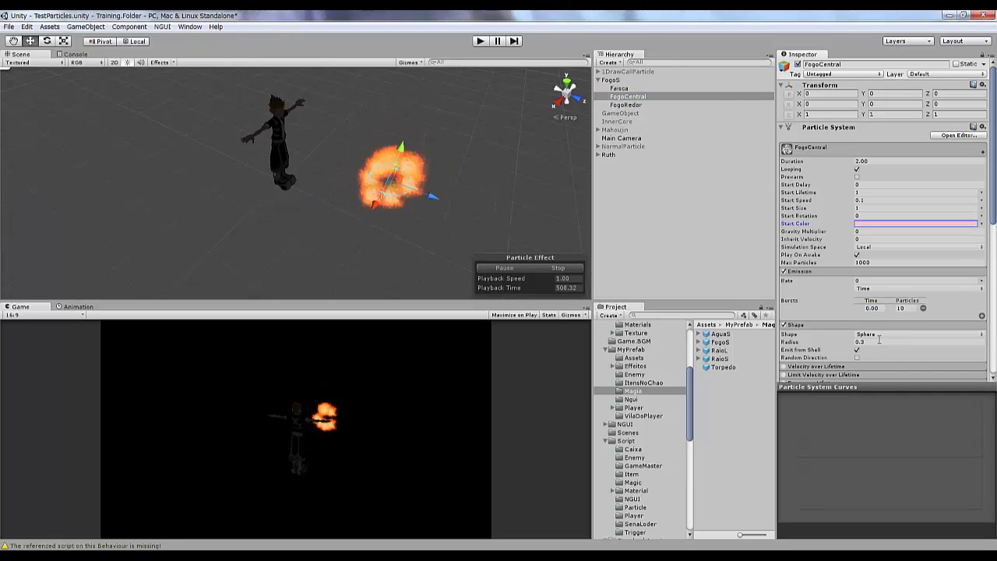
key("Up")
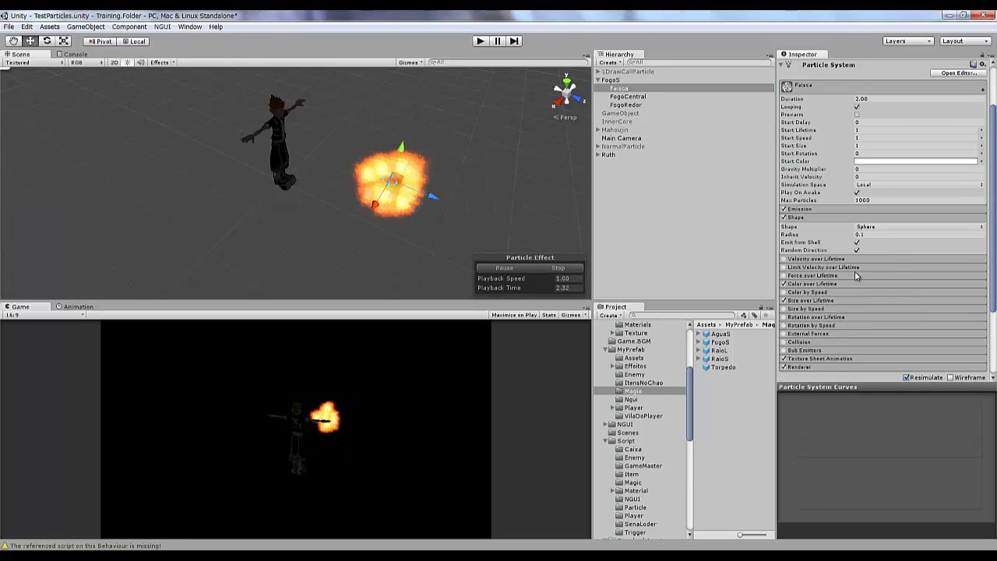
Open Faisca's AllBrushAlpha material and preview the 11 by 8 AllBrush texture atlas
left_click(799, 366)
double_click(895, 300)
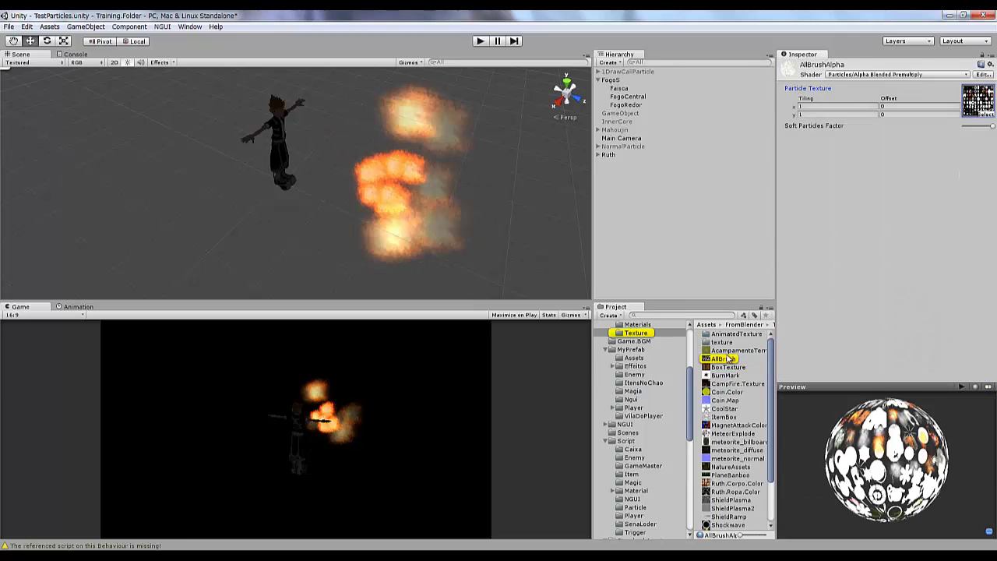
left_click(728, 358)
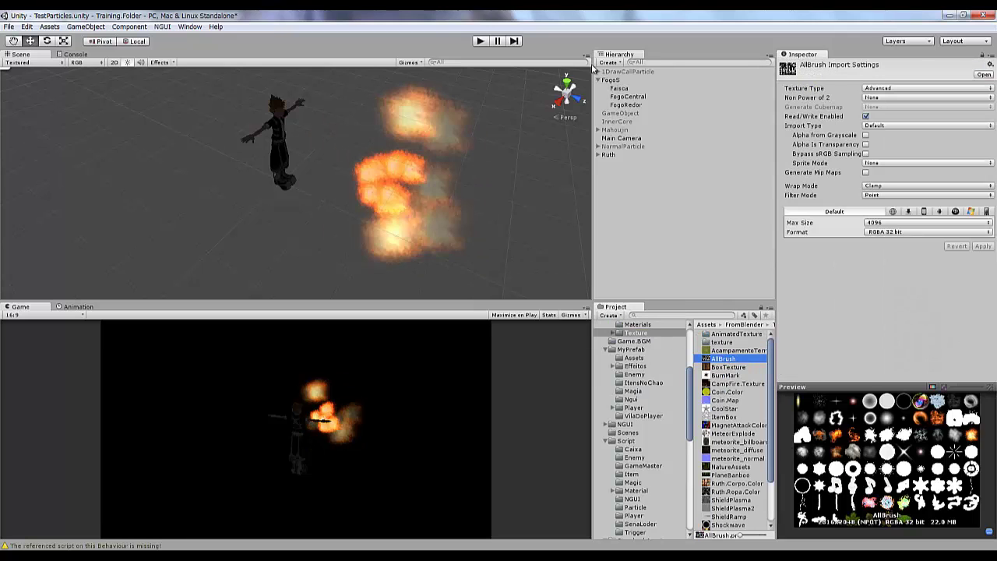
left_click(619, 88)
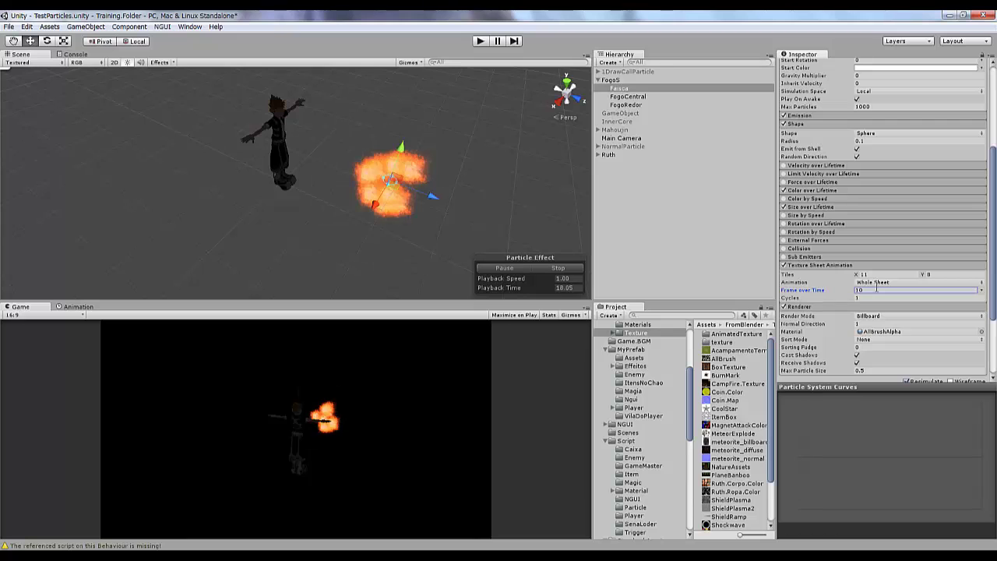
Retune Faisca's Texture Sheet Animation Frame over Time, rechecking the AllBrush atlas between tries
type("12")
type("21")
left_click(723, 358)
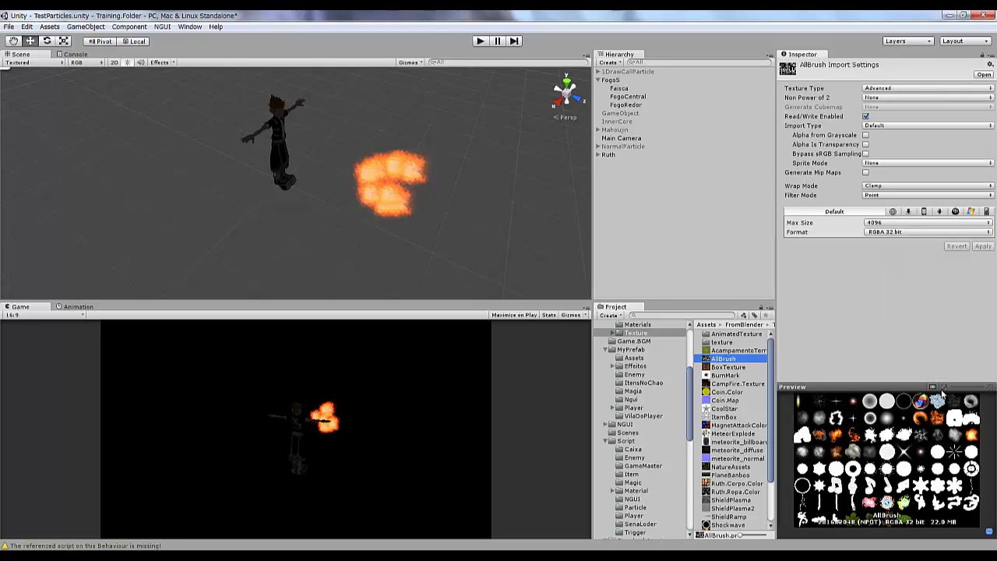
left_click(619, 88)
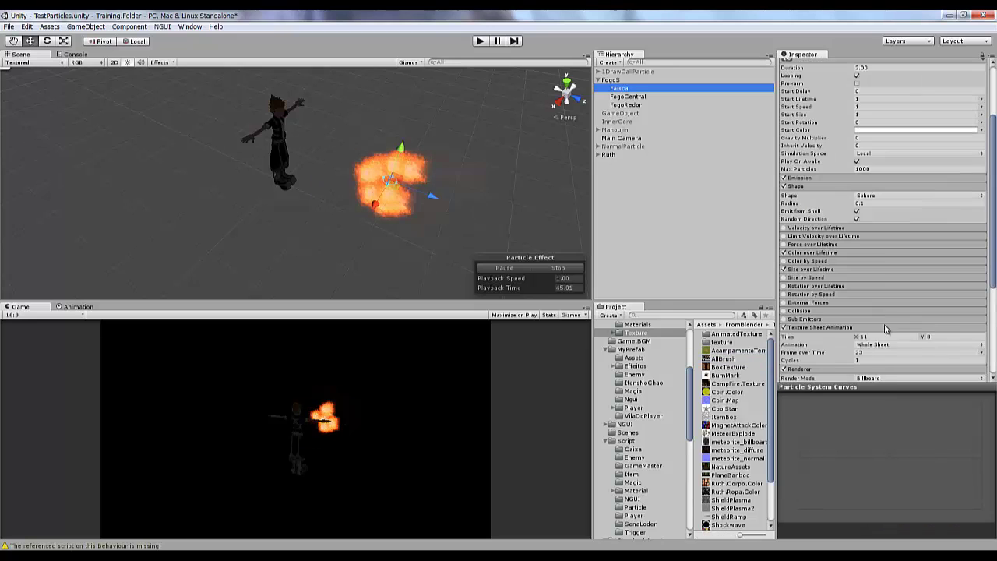
left_click(882, 352)
type("30")
key("BackSpace")
type("5")
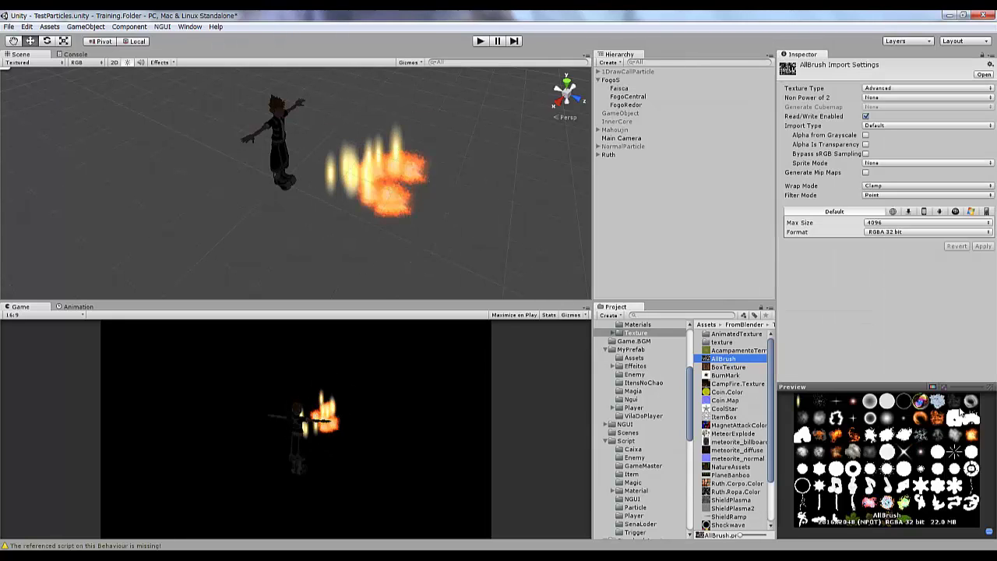
left_click(619, 88)
scroll(880, 234, "down", 2)
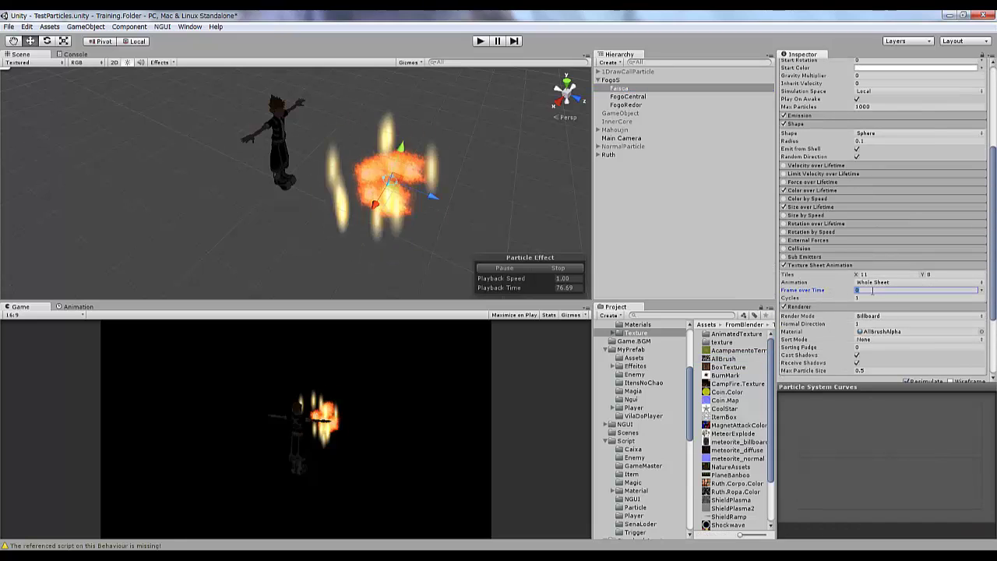
Adjust Frame over Time again and try a grey start colour, then revert it to white
left_click(872, 291)
scroll(880, 234, "up", 3)
left_click(915, 160)
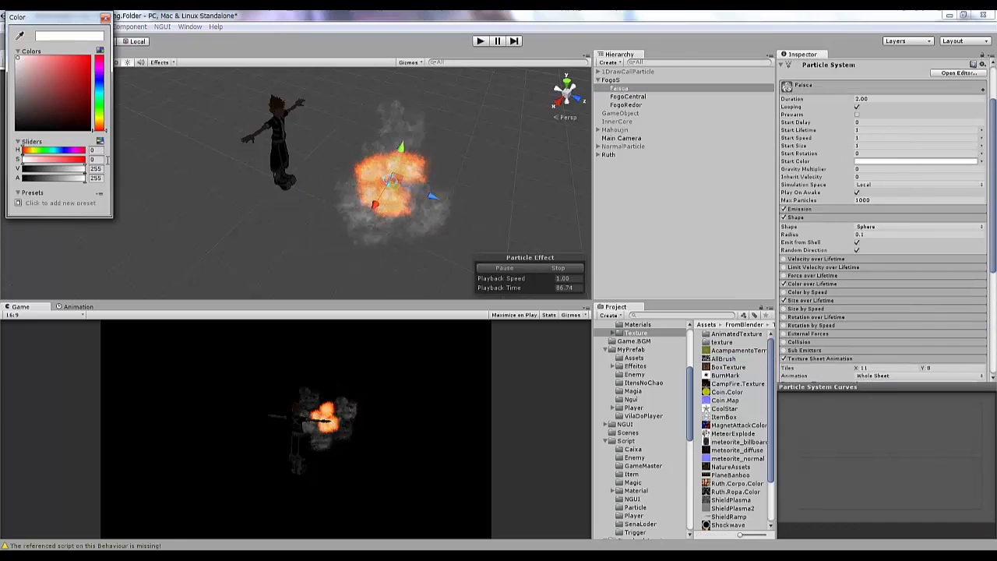
left_click_drag(83, 168, 49, 172)
key("ctrl+z")
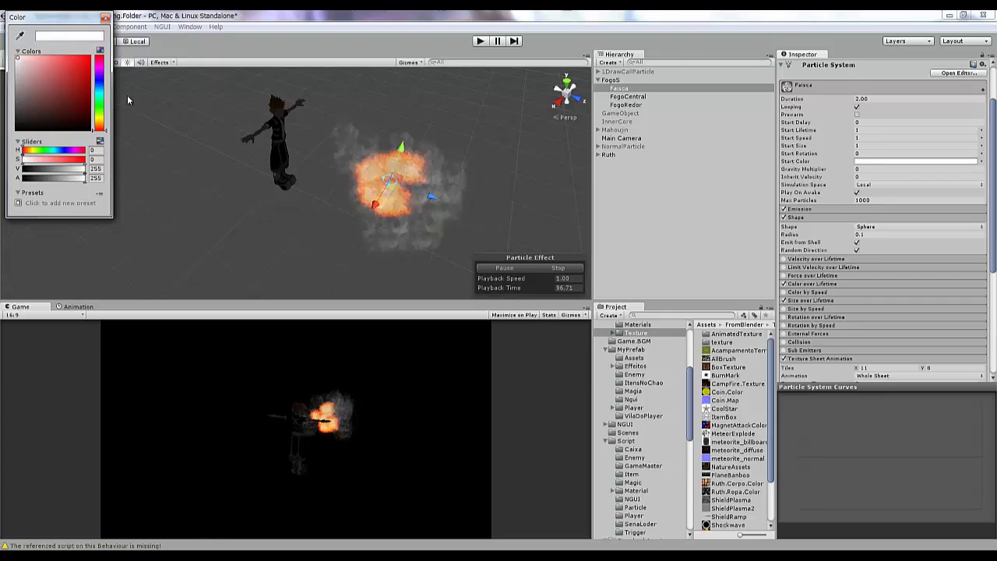
Edit the Color over Lifetime gradient: remove an alpha key, add one at 60%, end on grey
left_click(105, 17)
scroll(888, 233, "down", 2)
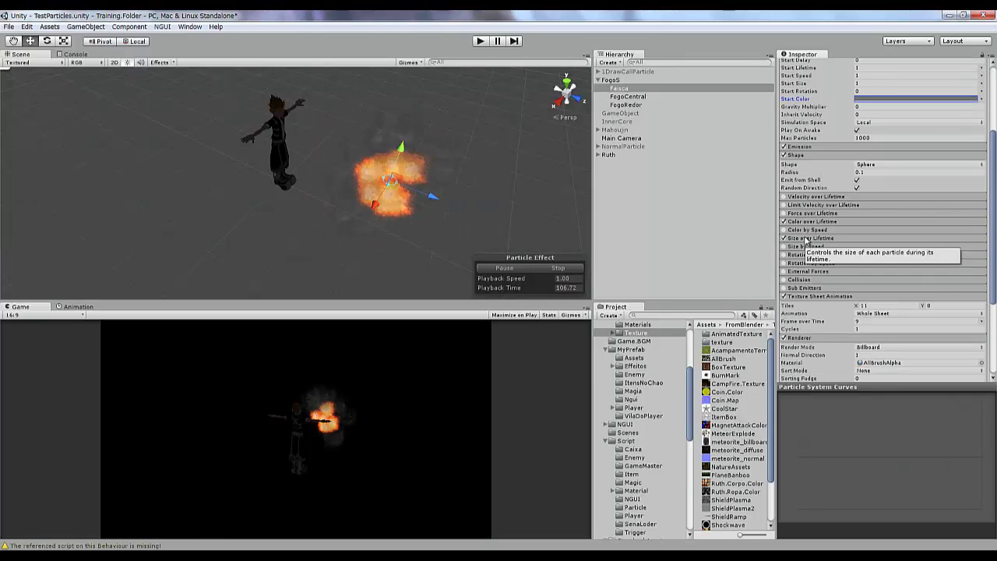
left_click(888, 222)
left_click(888, 231)
left_click(29, 33)
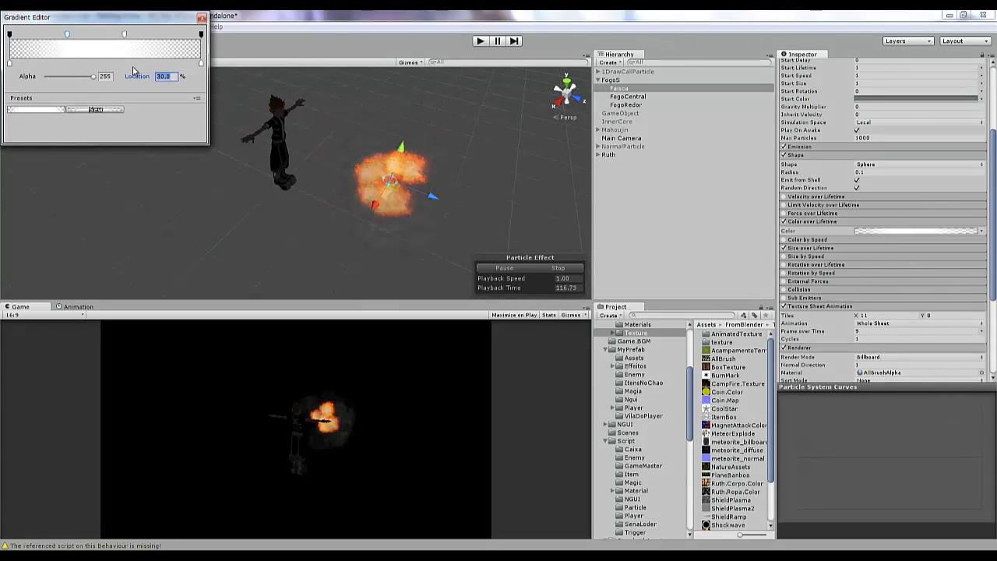
left_click_drag(125, 34, 142, 47)
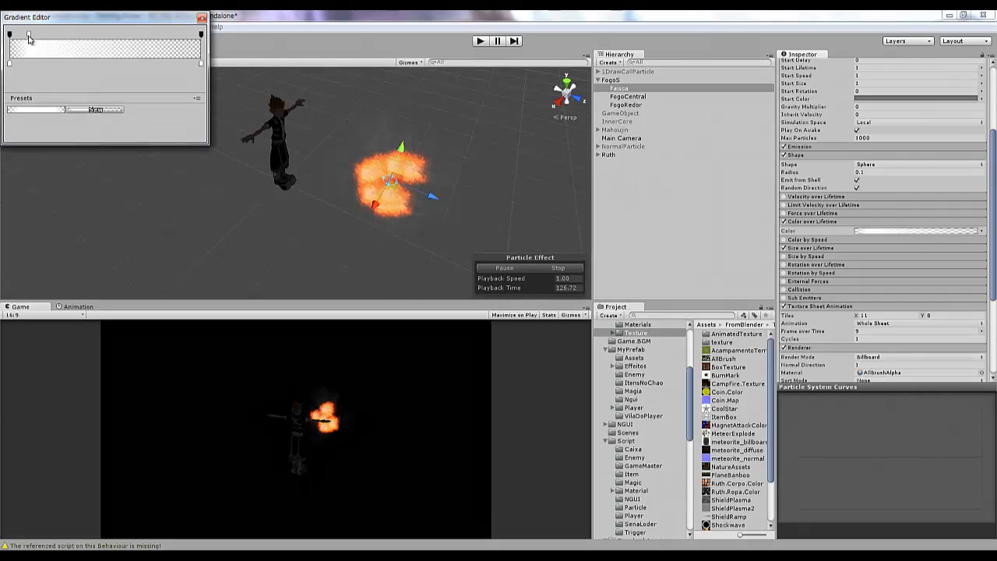
left_click(113, 34)
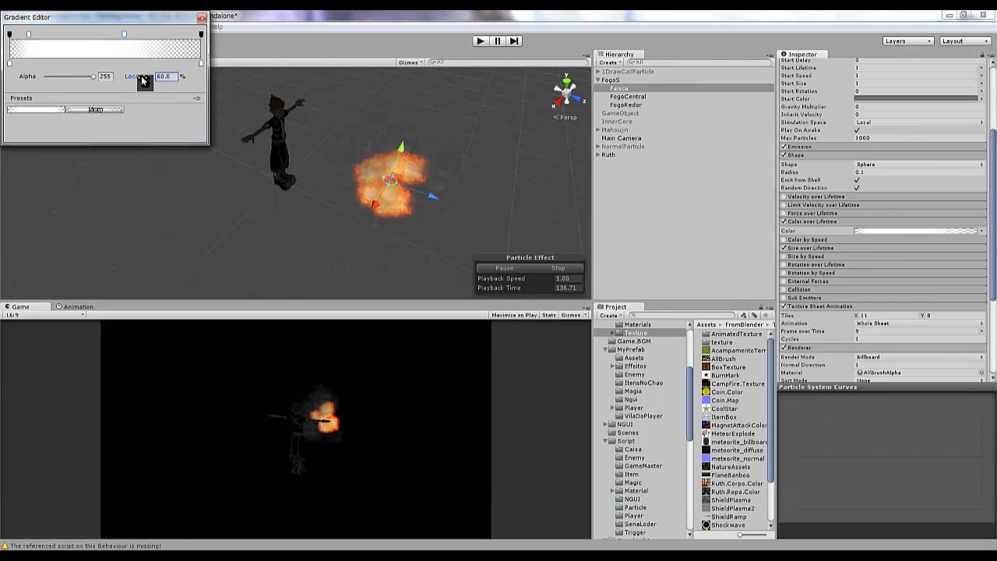
left_click_drag(113, 35, 125, 36)
left_click(10, 63)
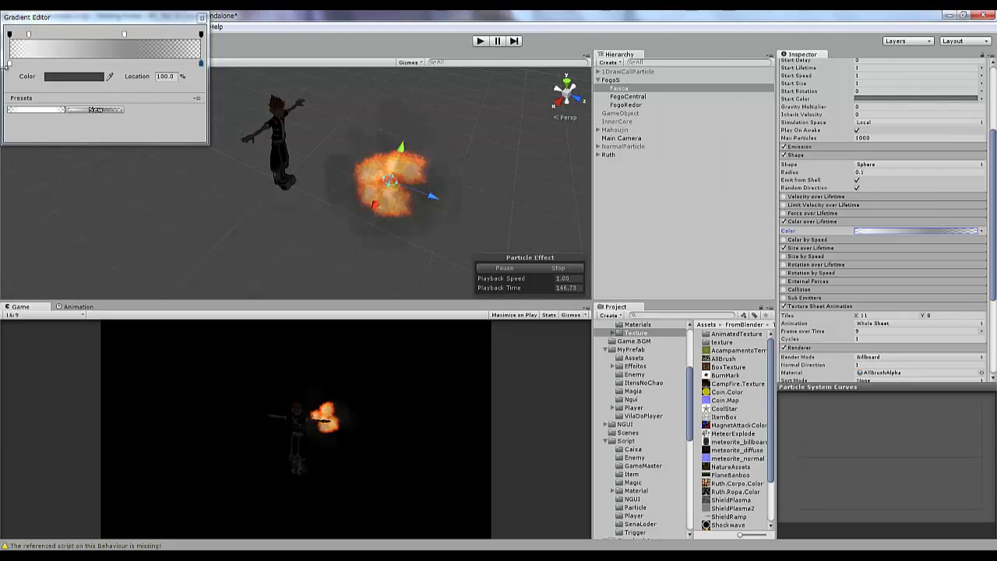
left_click(866, 99)
type("0.2")
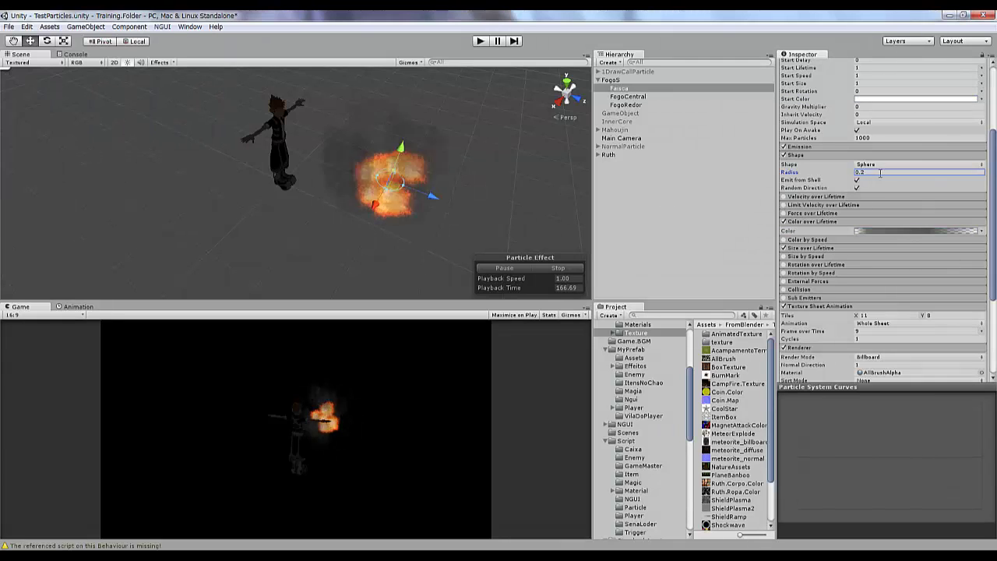
Set Faisca's Start Speed to 0.1 and the shape radius to 0.3
scroll(865, 148, "up", 3)
left_click(866, 137)
type("0.1")
left_click(861, 235)
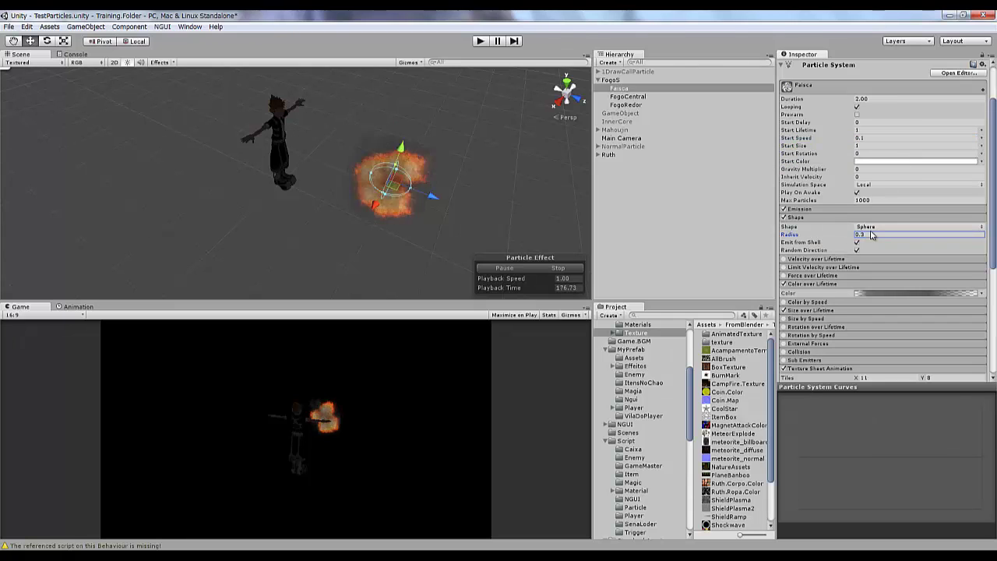
left_click(794, 217)
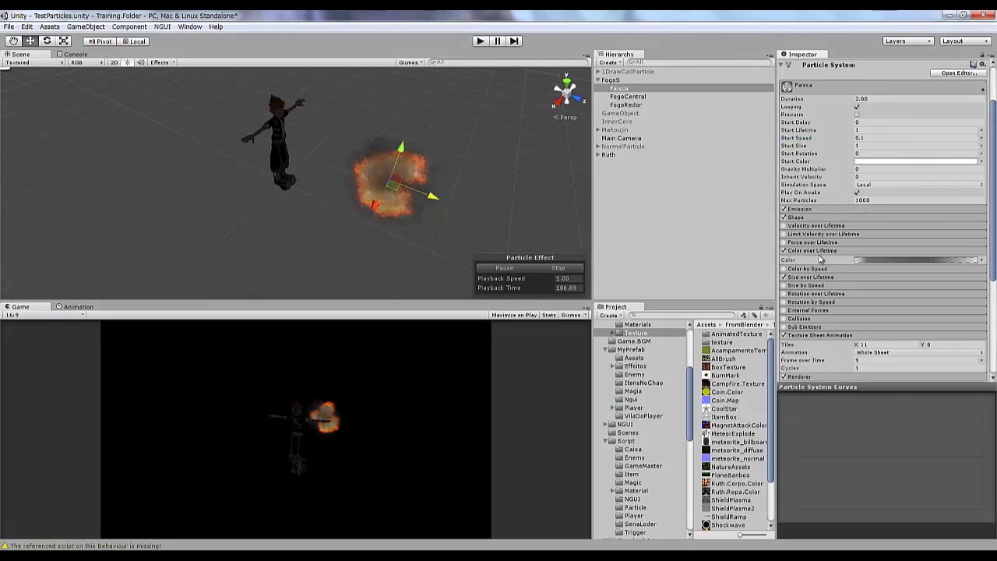
left_click(800, 325)
Duplicate Faisca as a new Fumassa smoke system under FogoS
left_click(631, 88)
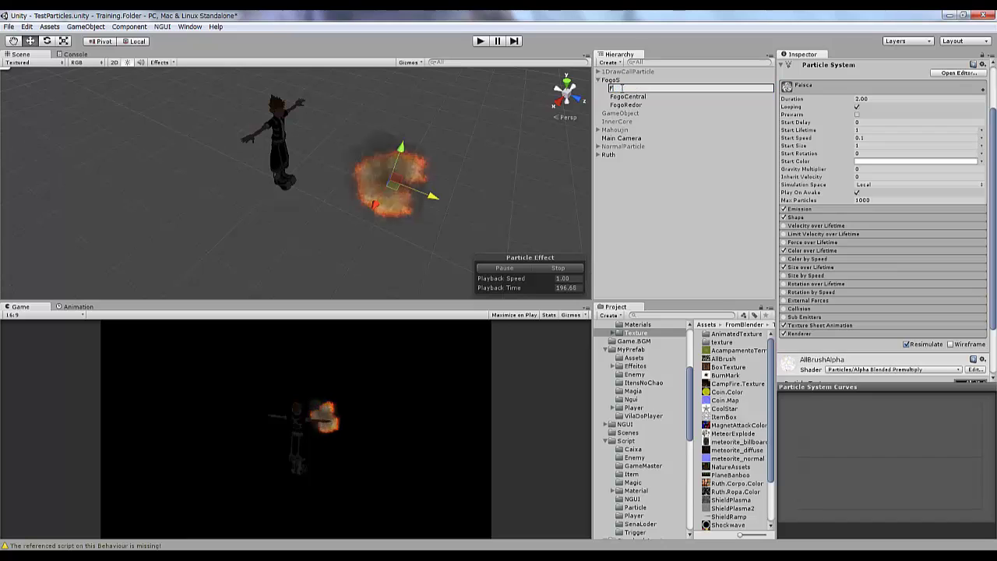
type("Fumassa")
key("Return")
left_click(631, 88)
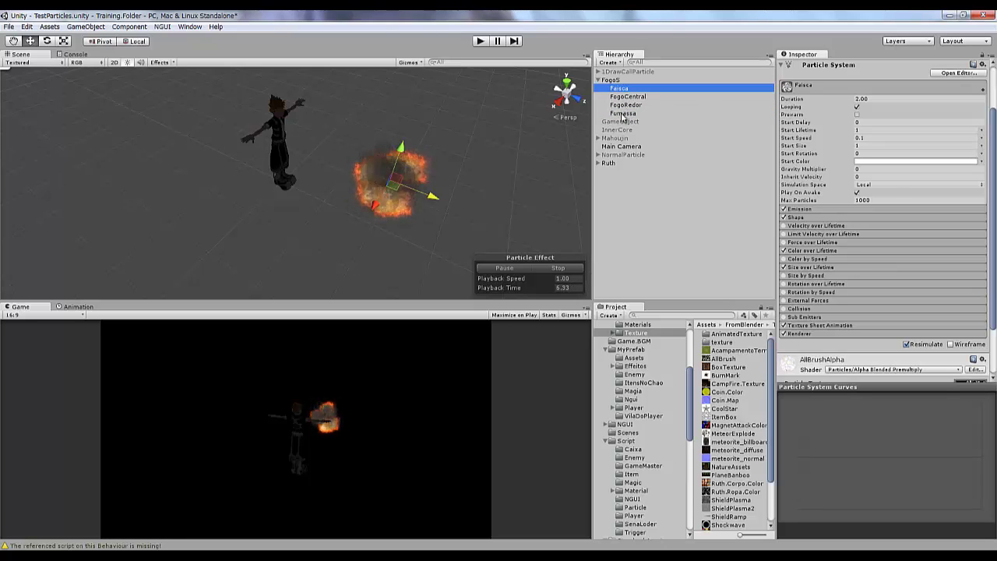
Set Faisca's Start Size to 0.1 and switch from Velocity over Lifetime to Force over Lifetime
left_click(863, 146)
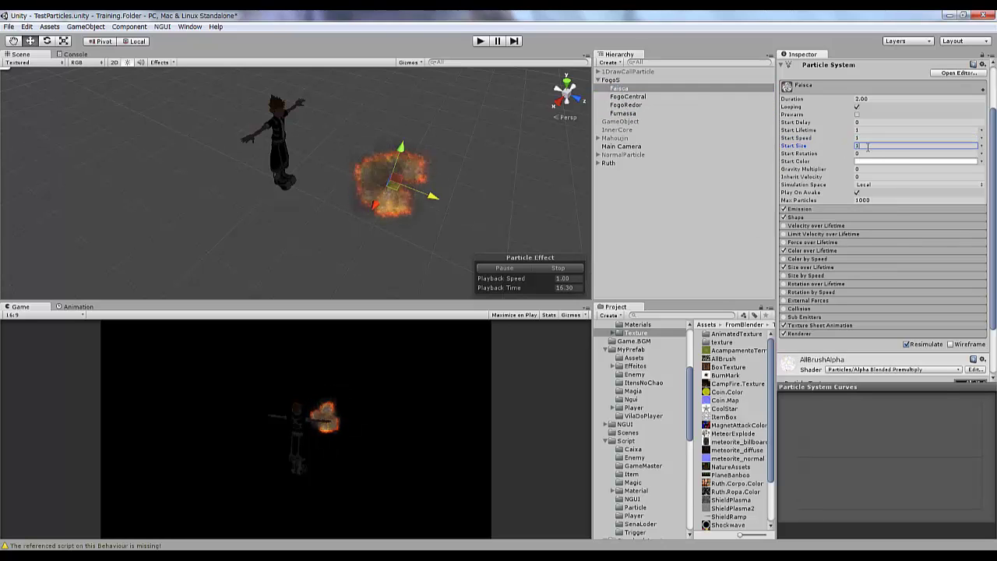
type("0.")
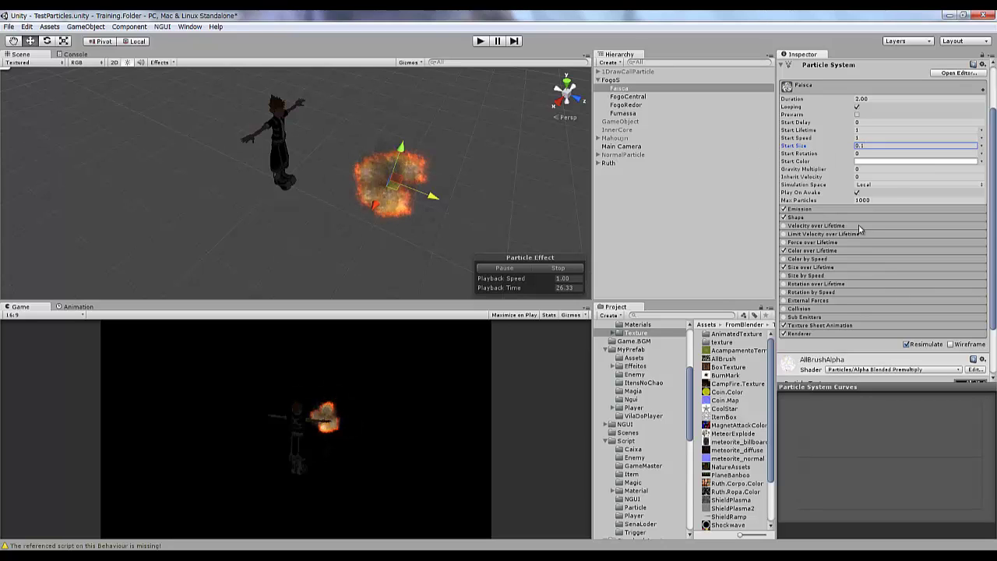
left_click(790, 226)
left_click(981, 235)
left_click(964, 271)
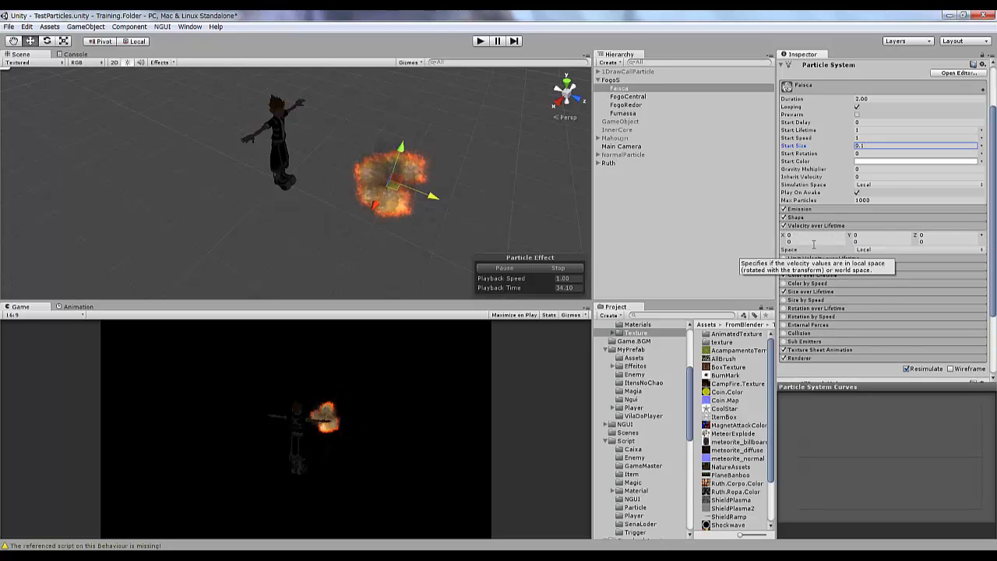
left_click(785, 225)
left_click(810, 266)
left_click(981, 251)
Make Faisca's force Random Between Two Constants at ±2 on each axis, randomized every frame
left_click(964, 285)
left_click(802, 251)
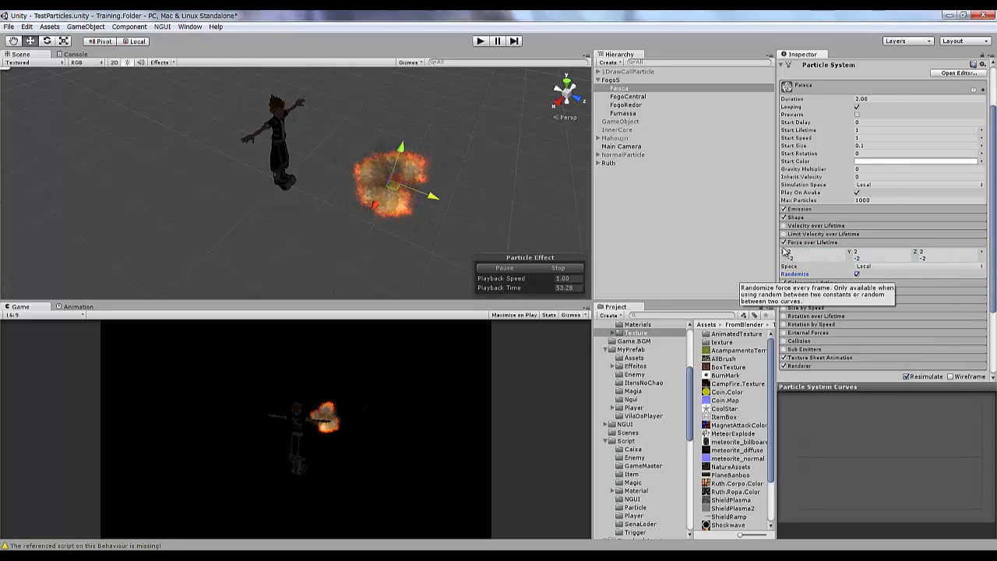
left_click(817, 274)
type("2")
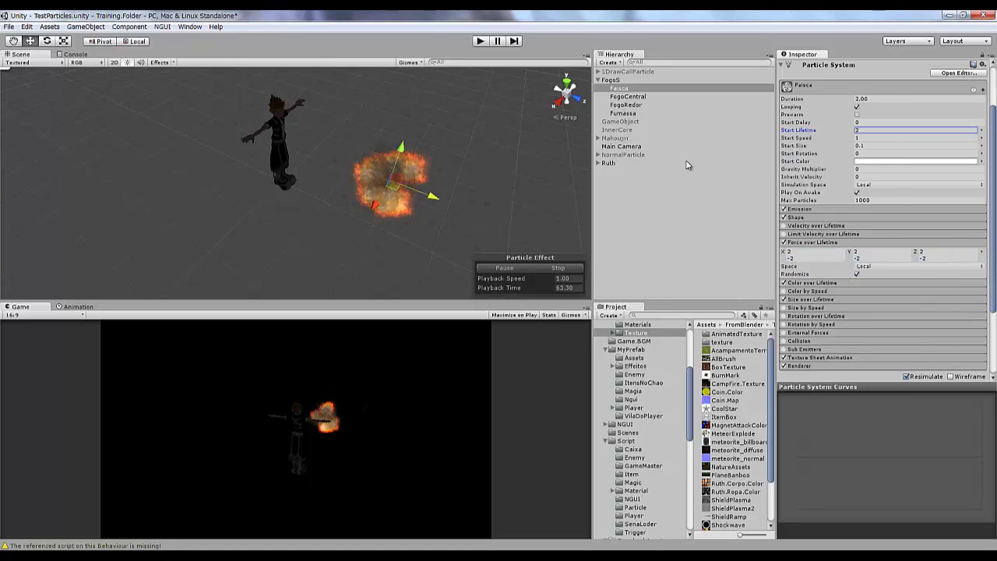
scroll(886, 180, "down", 2)
Enable Color over Lifetime and recolour its gradient orange, fading toward transparent
left_click(813, 220)
left_click(915, 229)
left_click(68, 77)
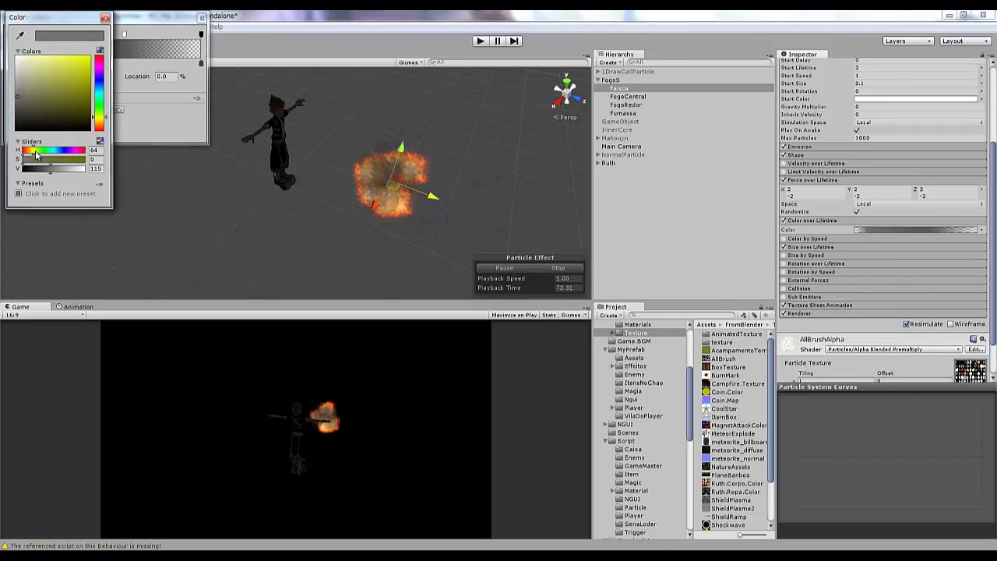
left_click_drag(47, 159, 112, 163)
left_click_drag(32, 155, 84, 169)
left_click(105, 17)
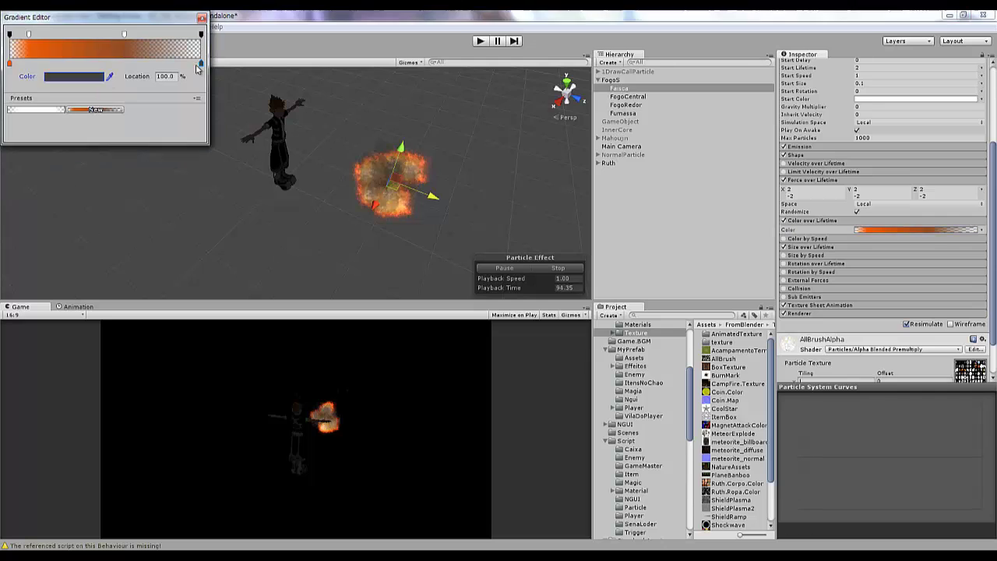
left_click(200, 62)
left_click(95, 109)
left_click(907, 230)
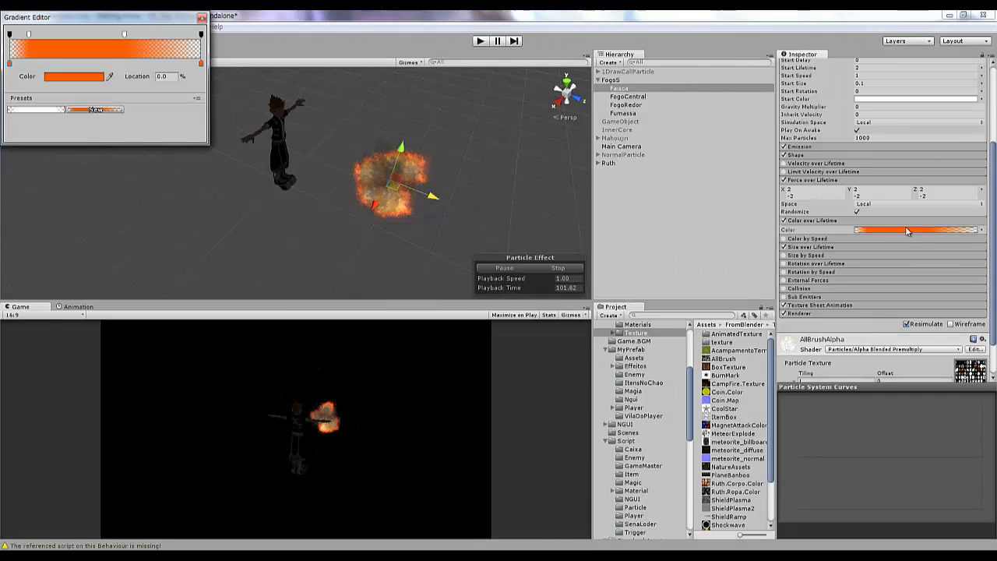
left_click(35, 113)
left_click(202, 17)
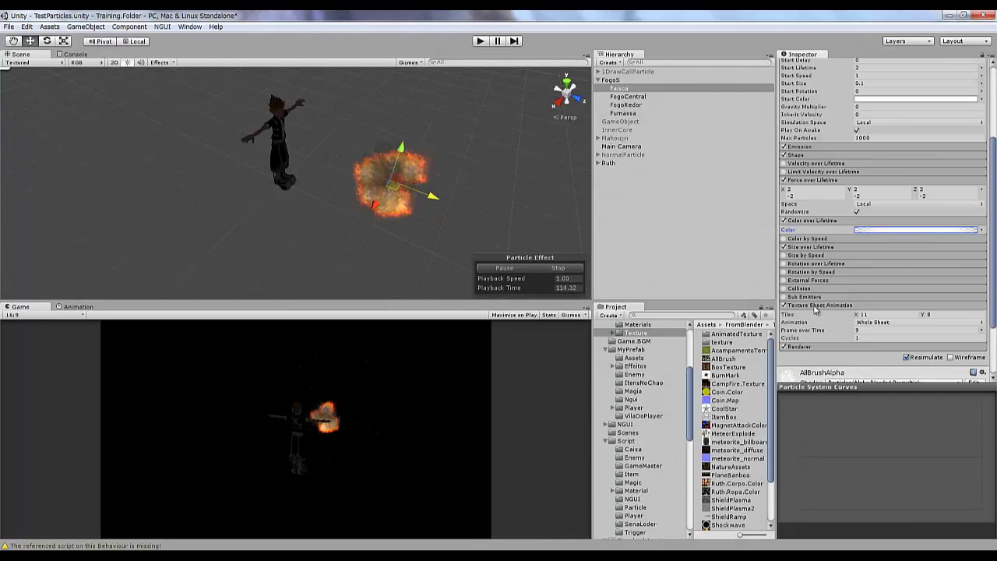
Adjust the texture animation frame count and recolour a Color over Lifetime gradient key orange
left_click(724, 360)
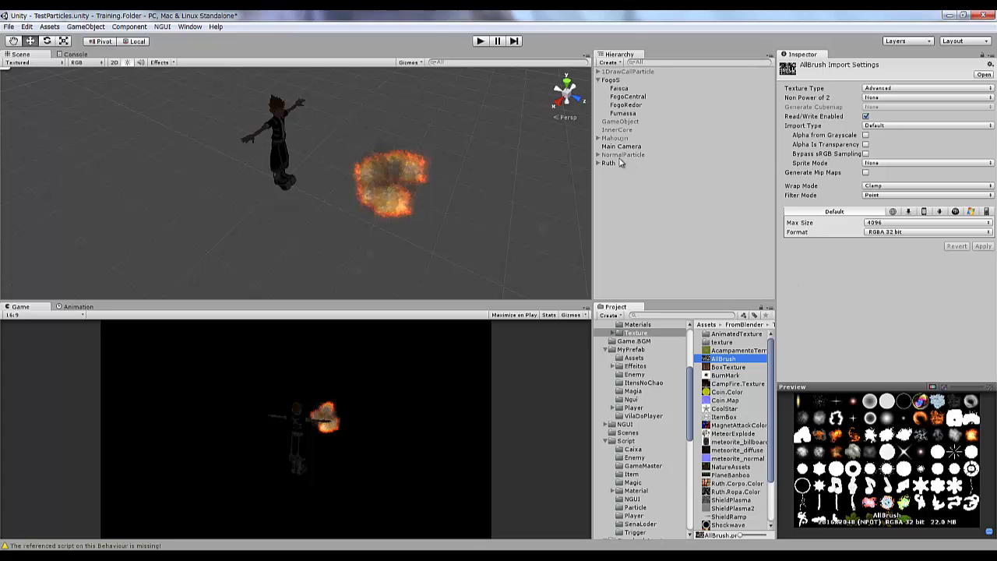
left_click(619, 88)
left_click(865, 298)
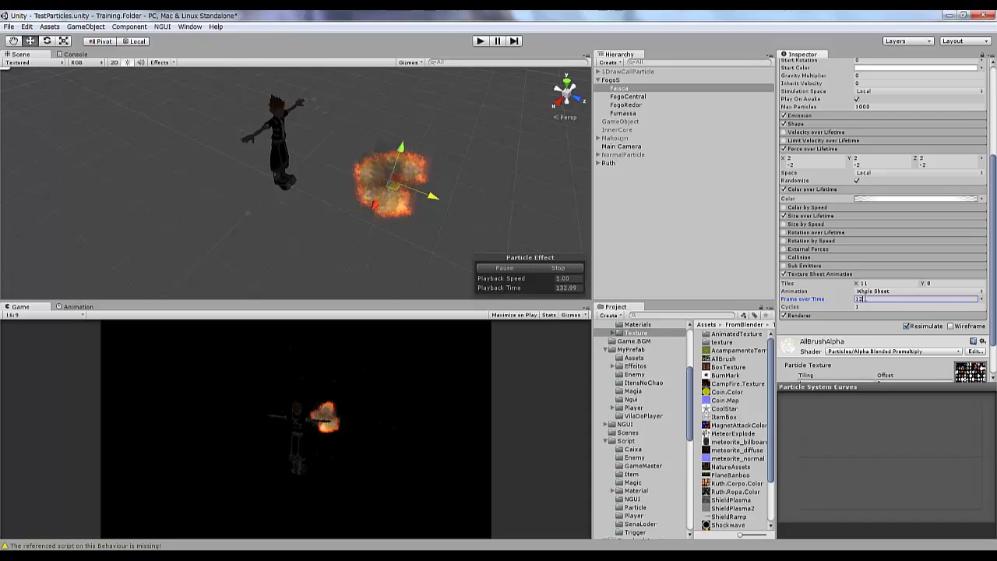
left_click(915, 198)
left_click(70, 100)
left_click(33, 151)
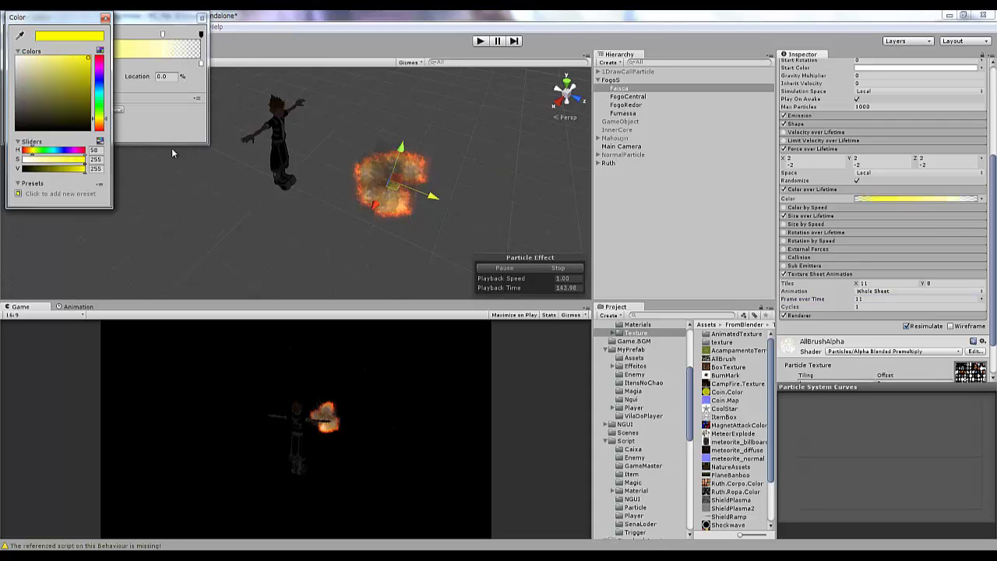
left_click_drag(33, 151, 30, 152)
left_click(104, 18)
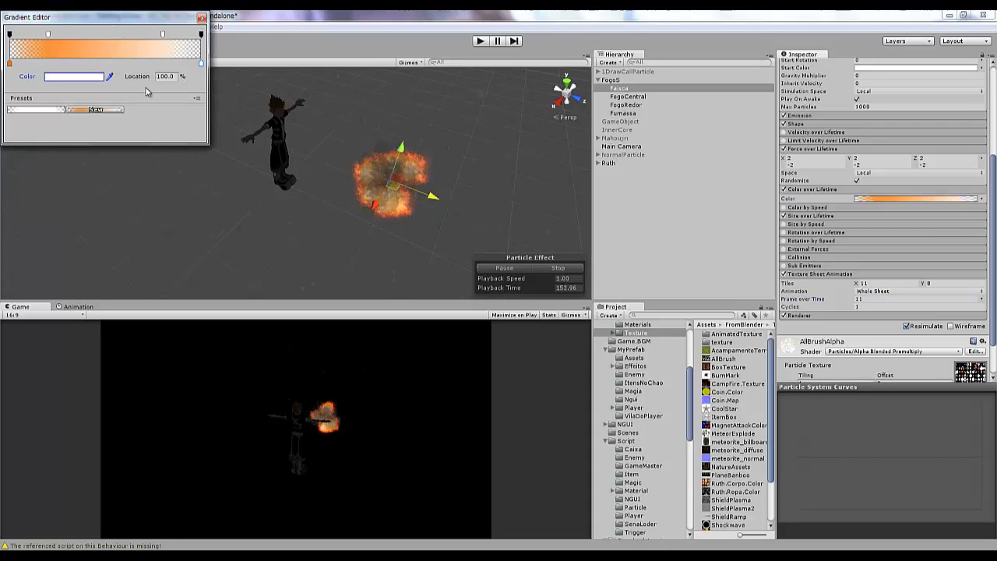
Set Texture Sheet Animation Frame over Time to 25 after checking the AllBrush sheet
left_click(722, 358)
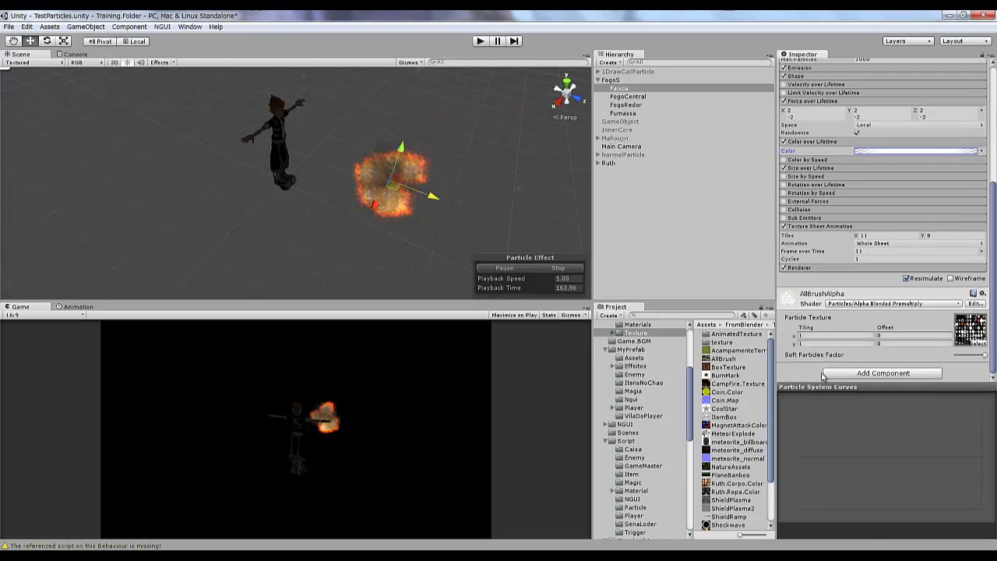
left_click(619, 88)
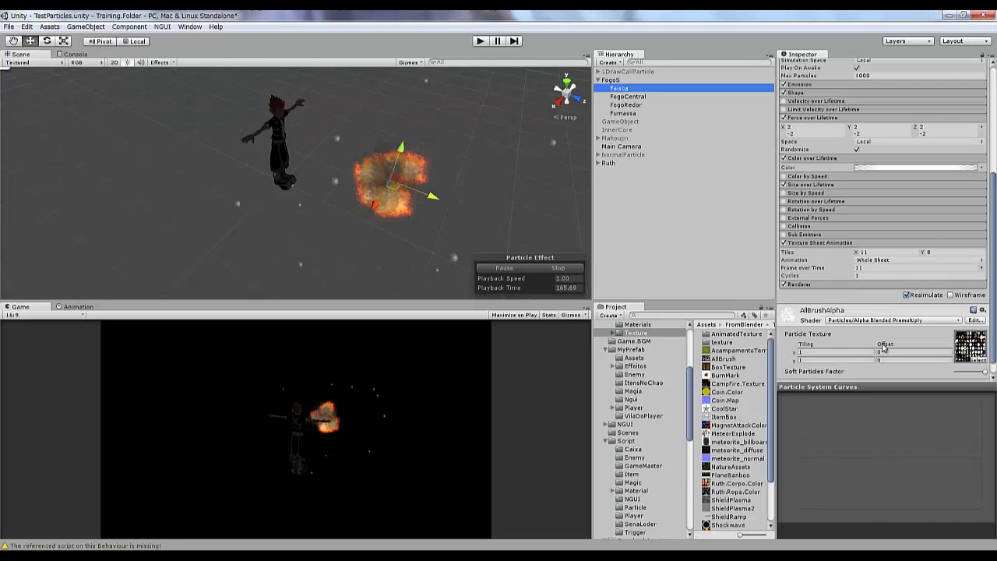
left_click(870, 268)
type("88")
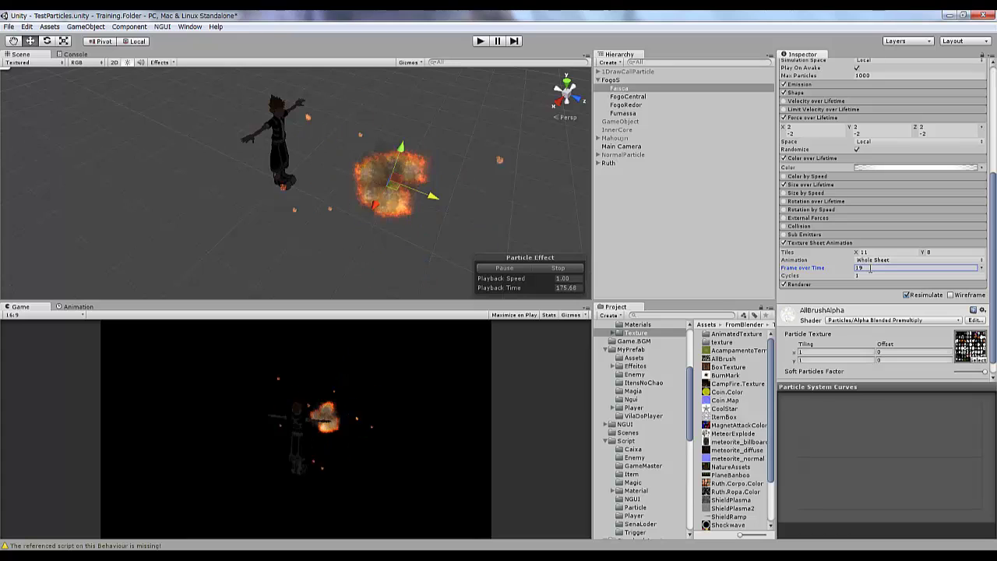
Give Faisca a translucent white Start Color
scroll(900, 252, "up", 3)
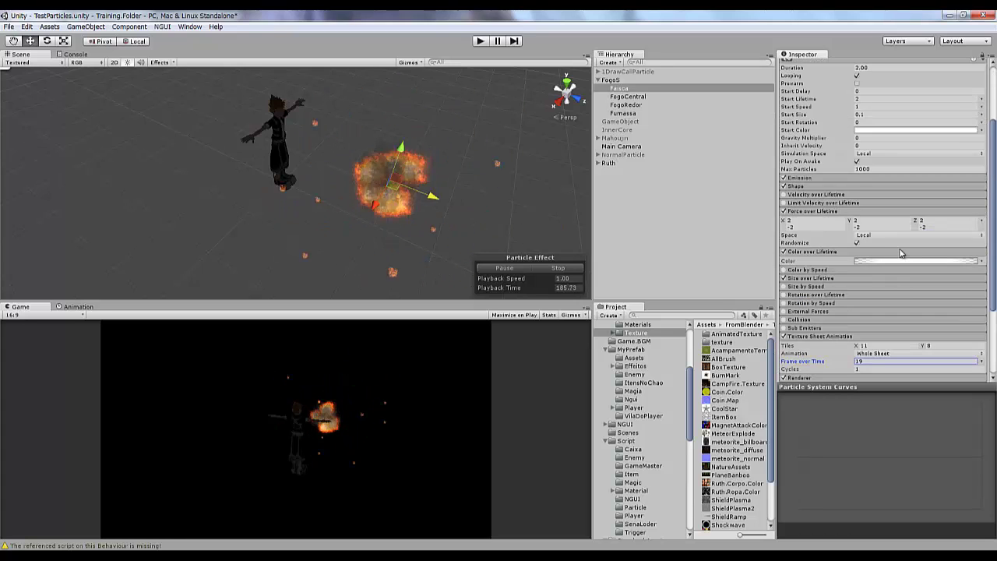
left_click(915, 129)
mouse_move(24, 150)
left_mouse_down()
mouse_move(31, 152)
mouse_move(21, 159)
left_mouse_up()
left_click_drag(84, 178, 55, 181)
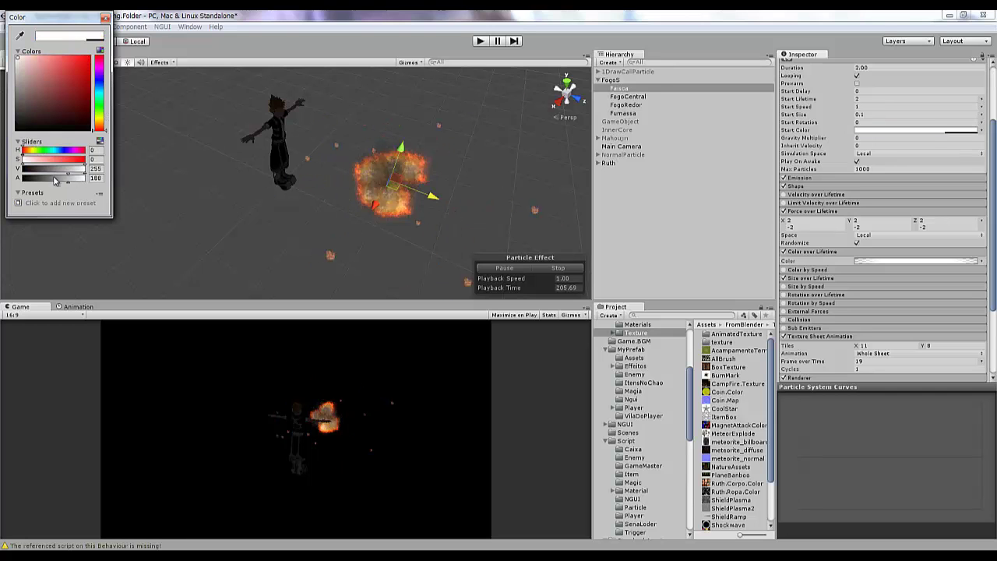
Turn off Faisca's Size over Lifetime module
left_click(723, 358)
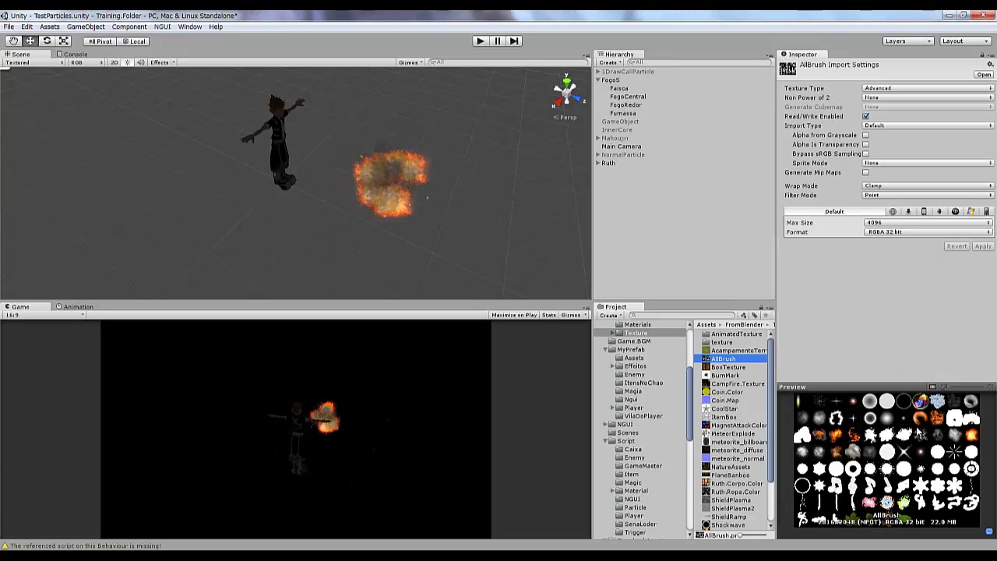
left_click(619, 88)
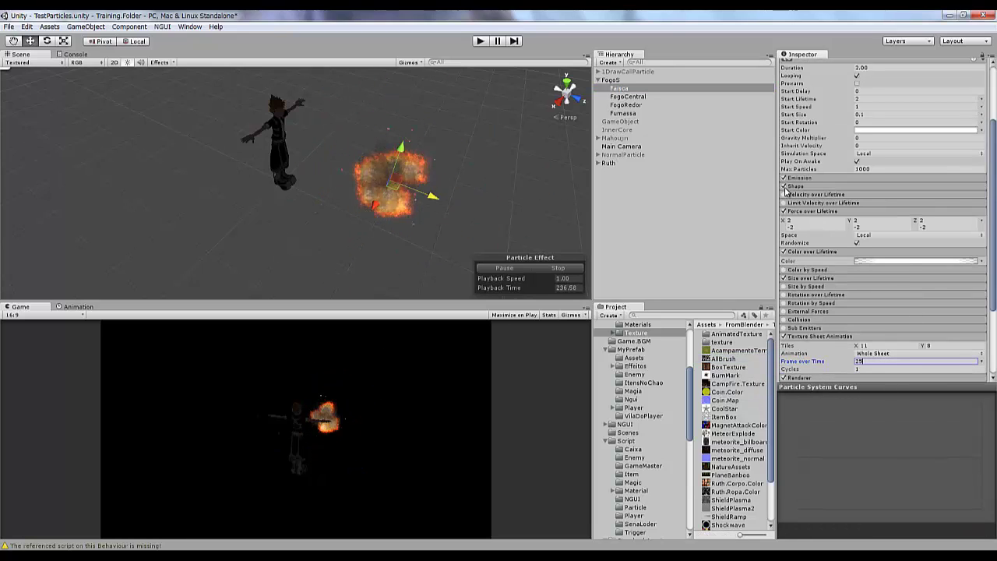
left_click(783, 278)
Set Faisca's Force over Lifetime to ±5 on the X, Y and Z axes
left_click(783, 212)
left_click(783, 212)
left_click(802, 222)
key("Tab")
type("1")
type("-5")
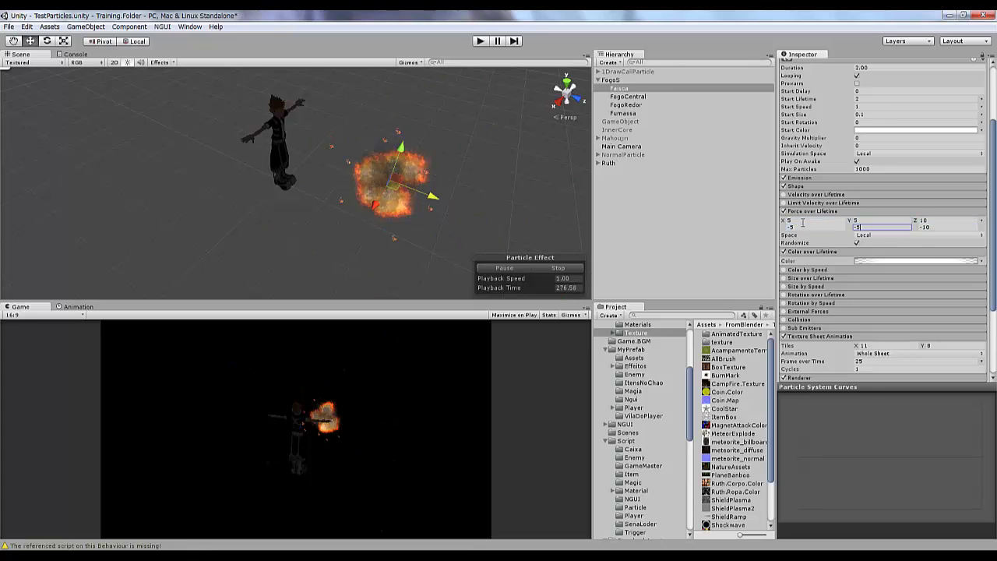
key("Tab")
type("-5")
key("Return")
type("90")
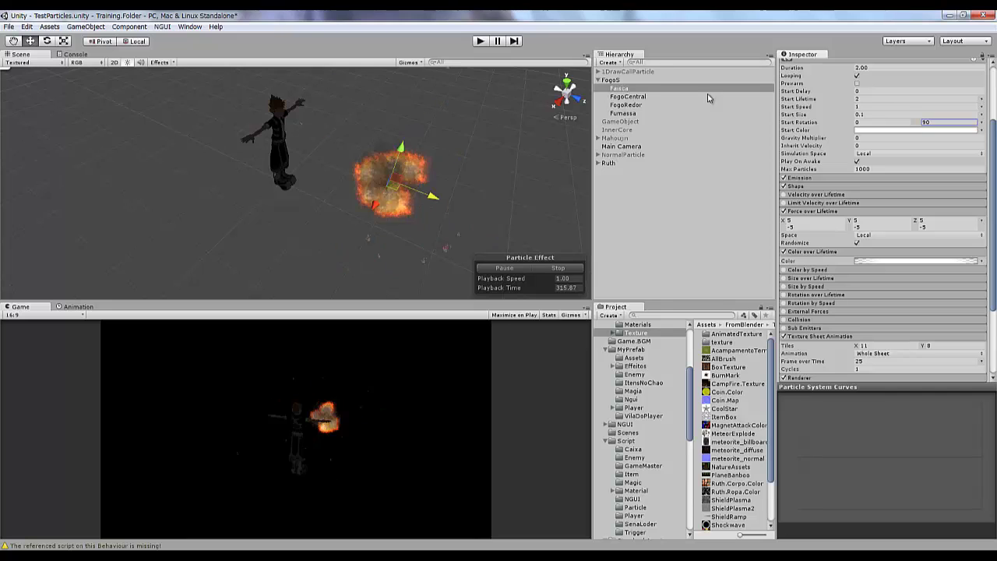
Make Start Rotation random between 0 and 180
left_click(981, 123)
left_click(932, 158)
type("180")
Set Frame over Time to 32 and Start Speed to 0.5
left_click(723, 359)
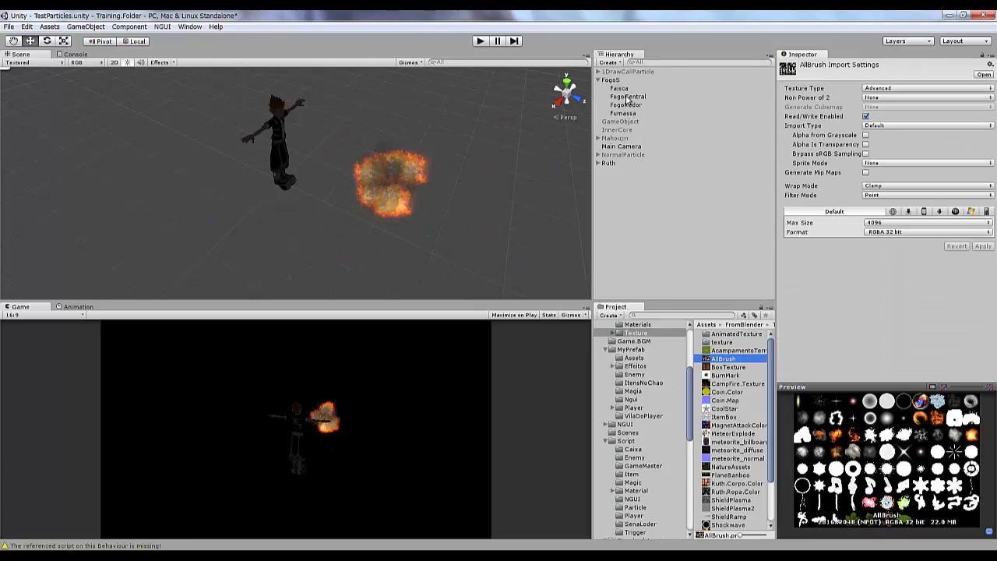
left_click(619, 88)
left_click(872, 361)
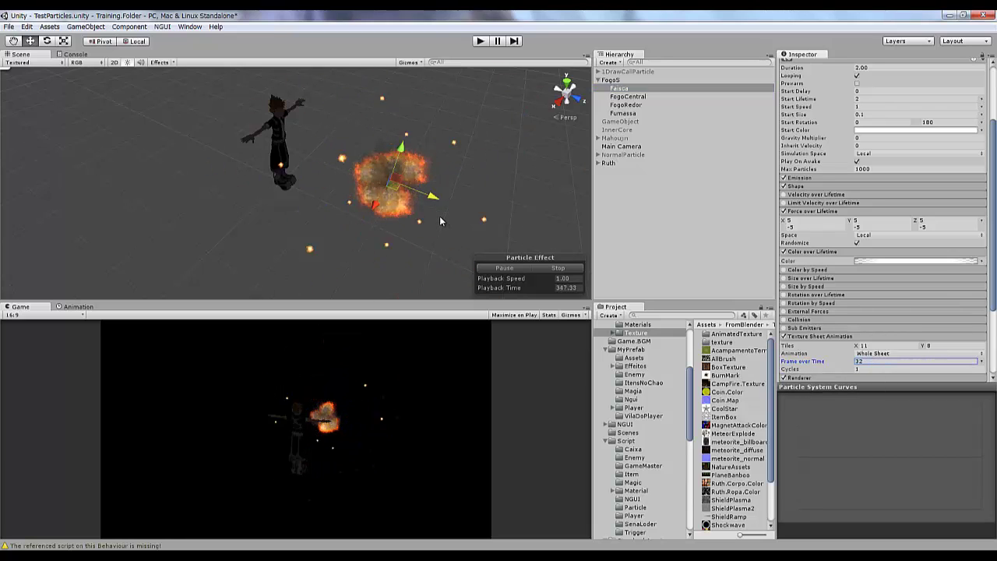
scroll(885, 222, "up", 2)
scroll(884, 223, "up", 2)
left_click(856, 200)
type("0.5")
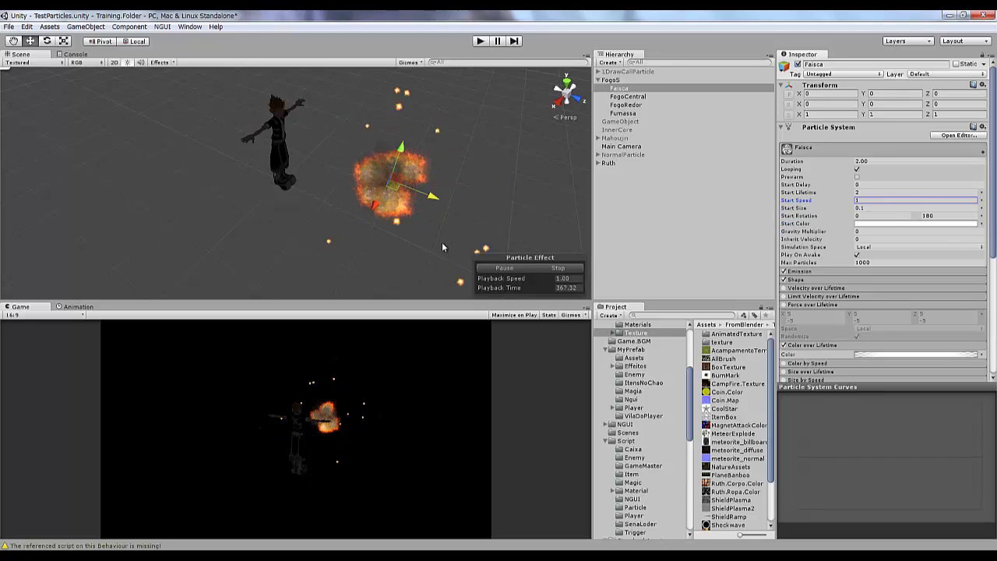
Set the emission sphere radius to 0.4 and untick Emit from Shell
left_click(793, 280)
left_click(874, 297)
type("0.4")
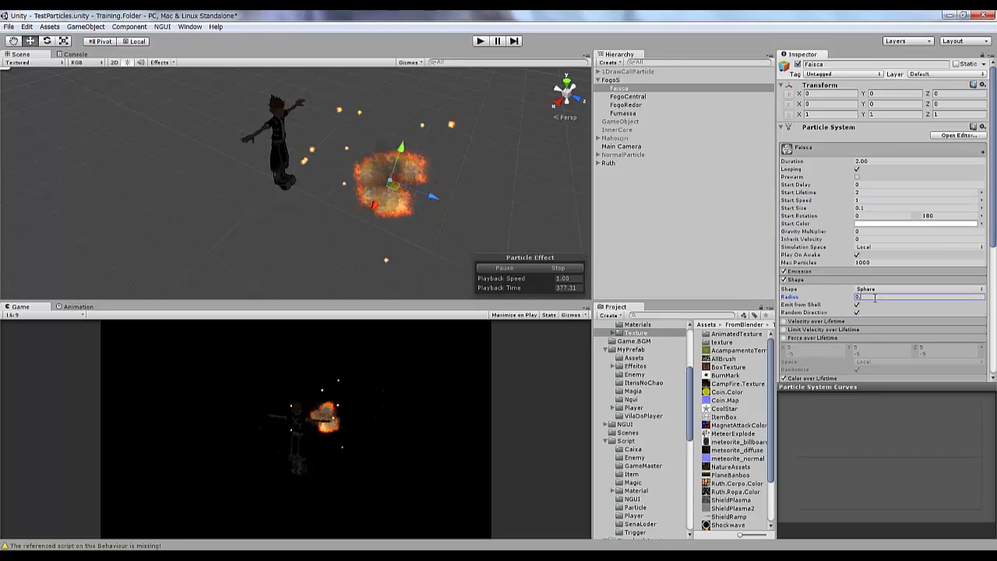
left_click(857, 305)
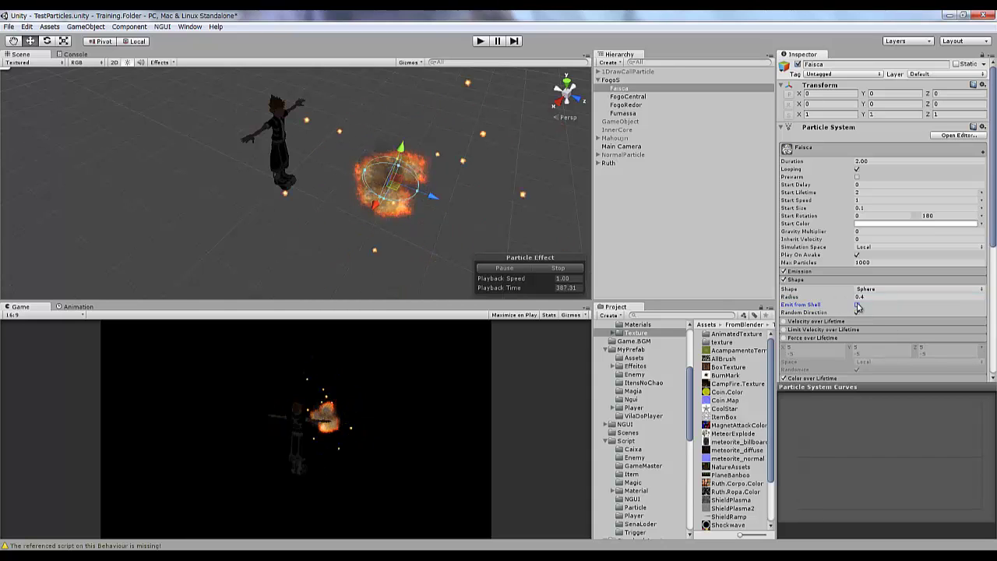
Rename Faisca to Queimado and duplicate it, naming the copy Faisca
left_click(618, 89)
type("Queimado")
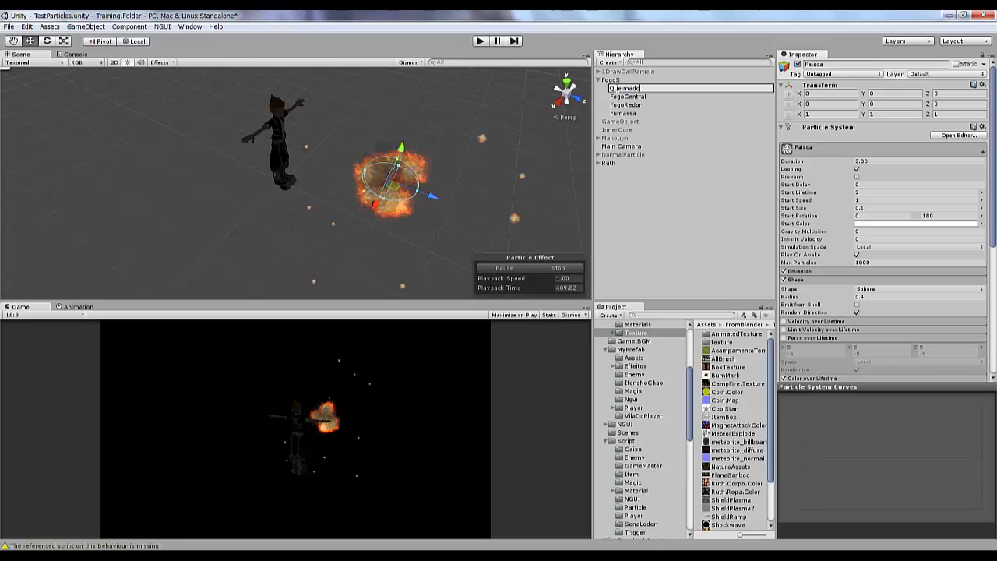
key("Return")
key("ctrl+d")
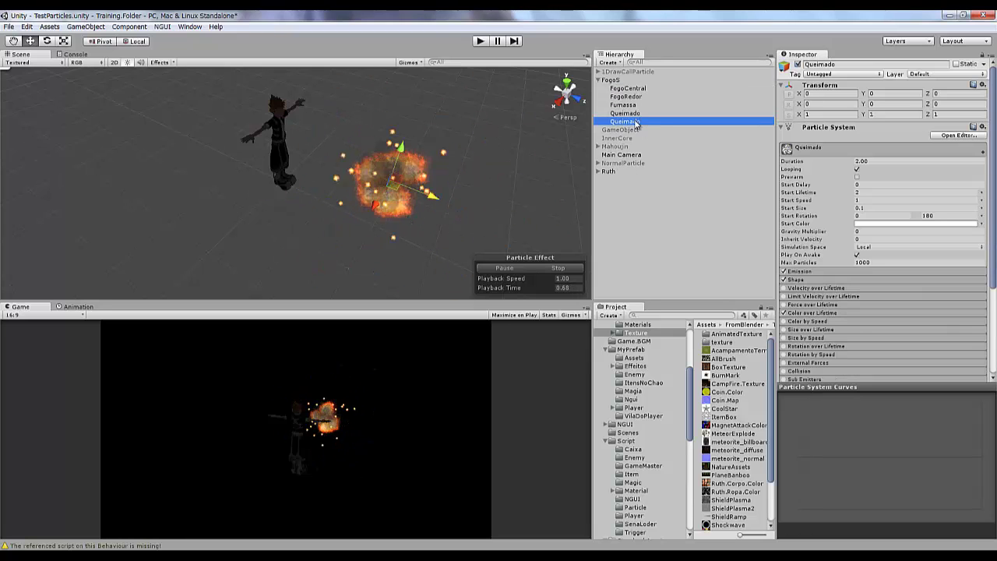
type("Faisca")
key("Return")
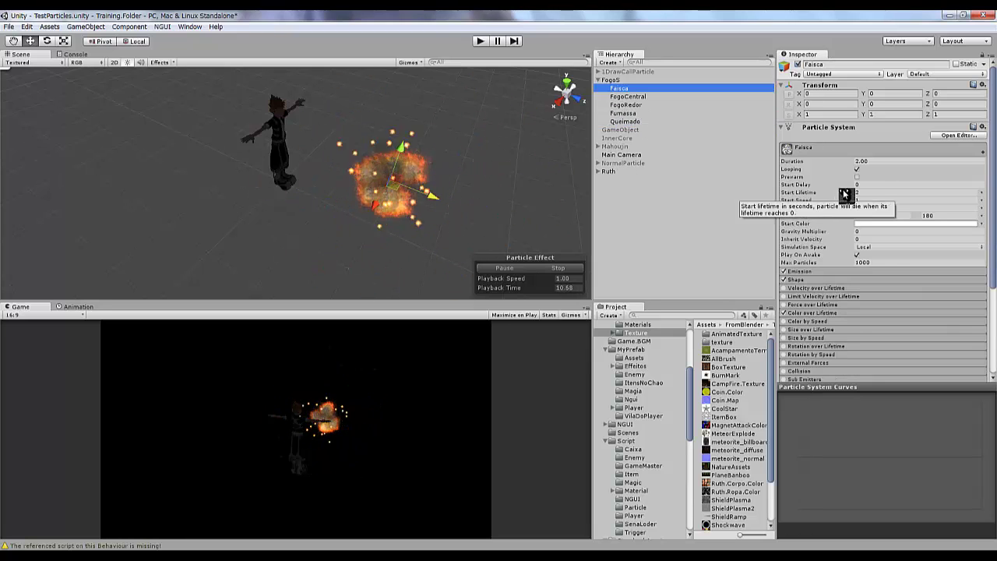
scroll(880, 234, "down", 5)
Render Faisca's particles as Stretched Billboards
left_click(880, 310)
left_click(865, 331)
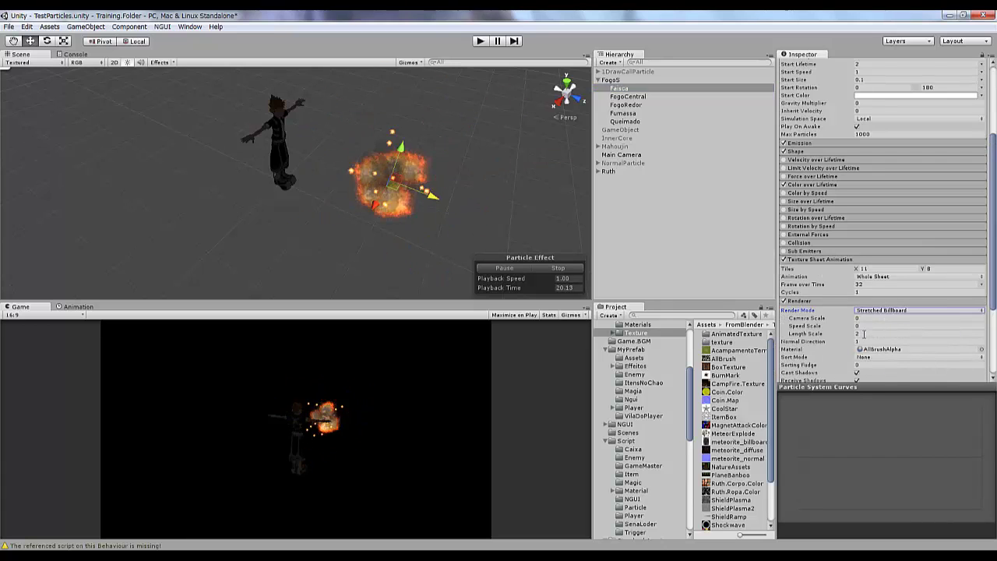
scroll(864, 333, "up", 5)
left_click(872, 149)
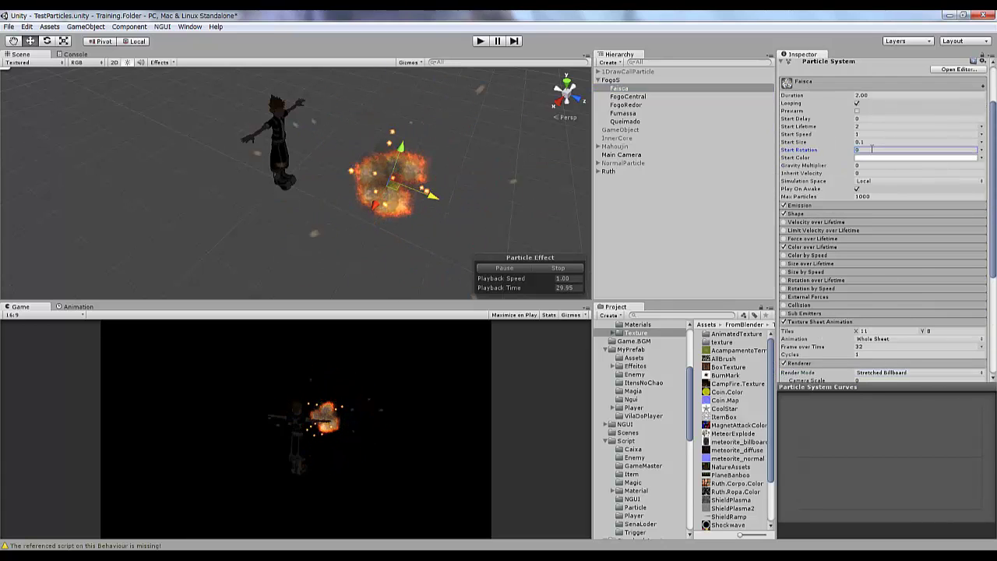
left_click(822, 215)
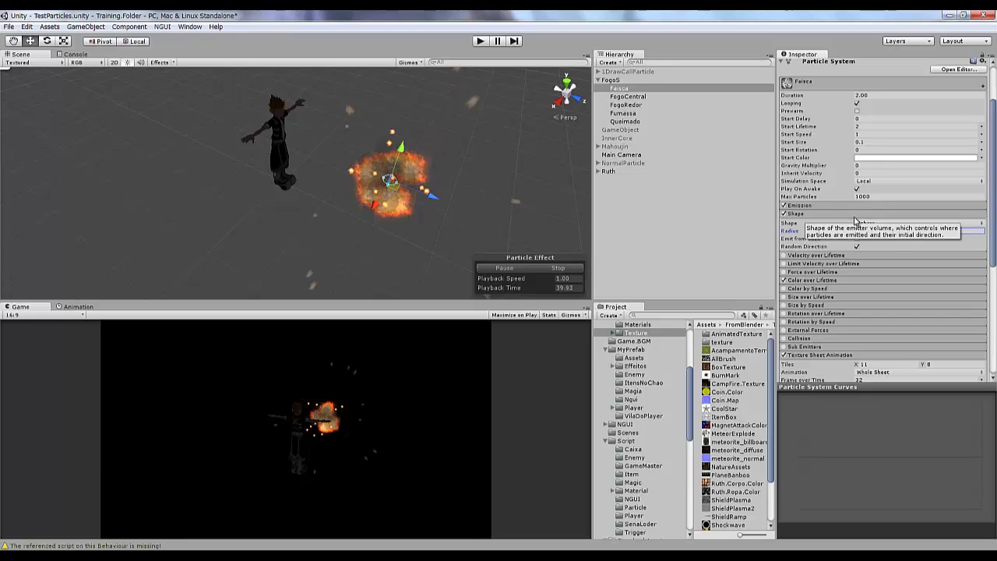
Enable Force over Lifetime with X 0, Y between -1 and -3, and Z 0
left_click(798, 273)
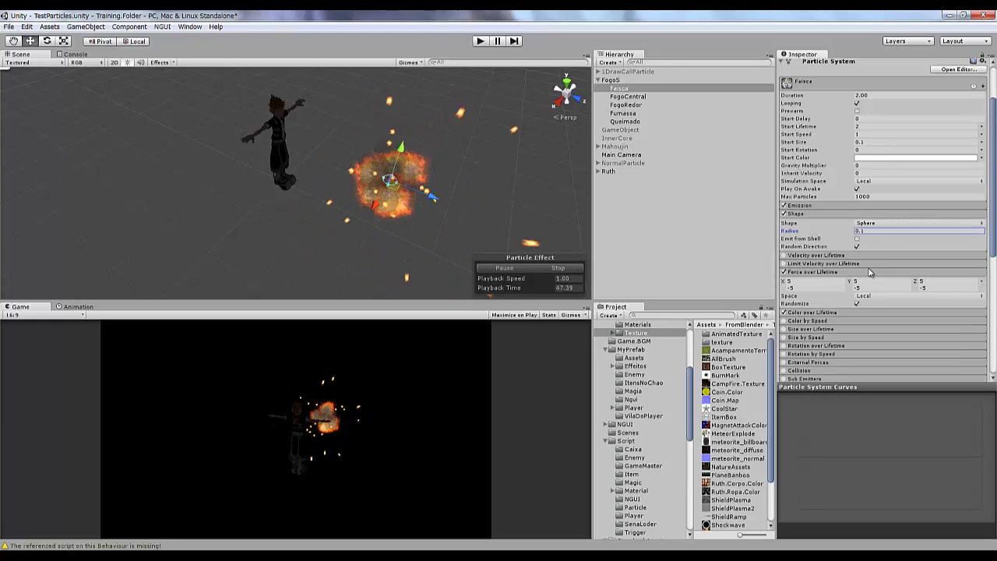
left_click(799, 282)
type("0")
key("Tab")
type("0")
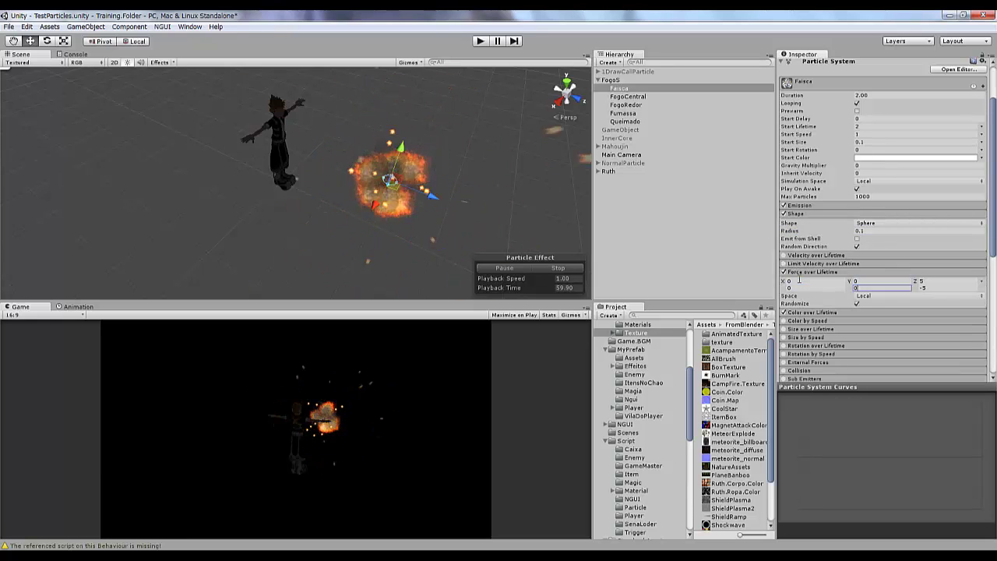
key("Tab")
type("-1")
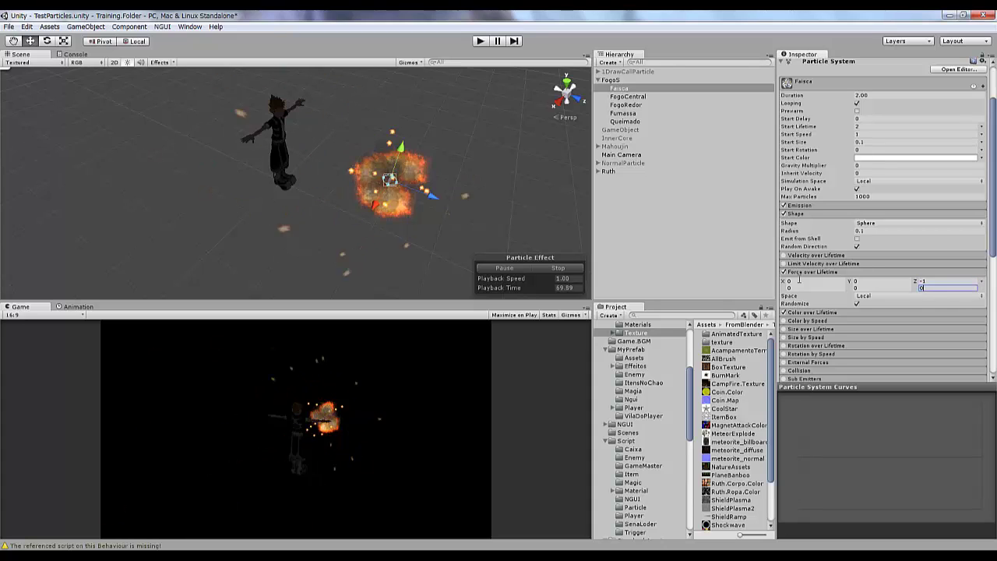
key("shift+Tab")
type("0")
key("shift+Tab")
key("shift+Tab")
type("-1")
key("Tab")
type("-3")
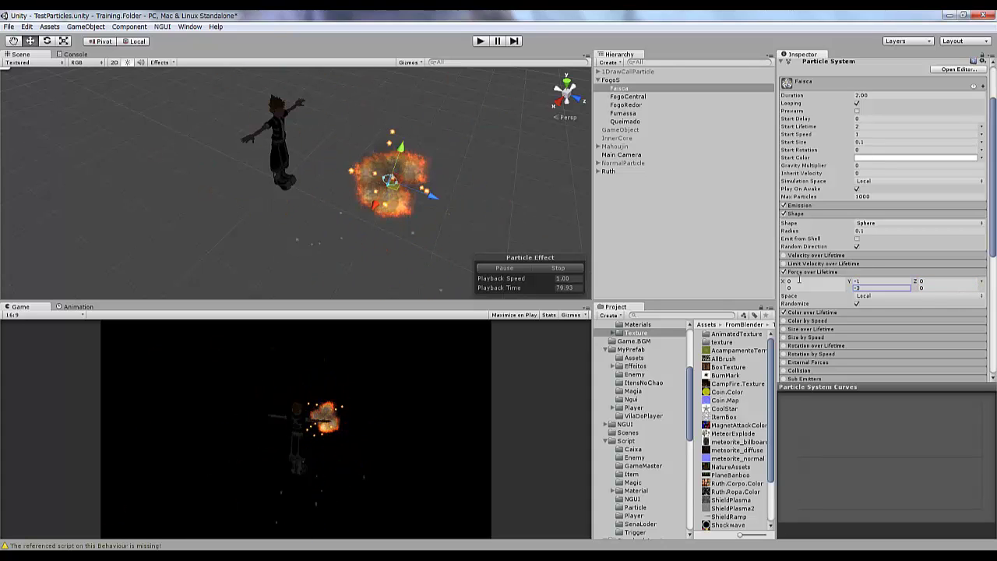
Set Start Speed to 1, Start Lifetime random between 1 and 2, then preview in Play mode
left_click(871, 134)
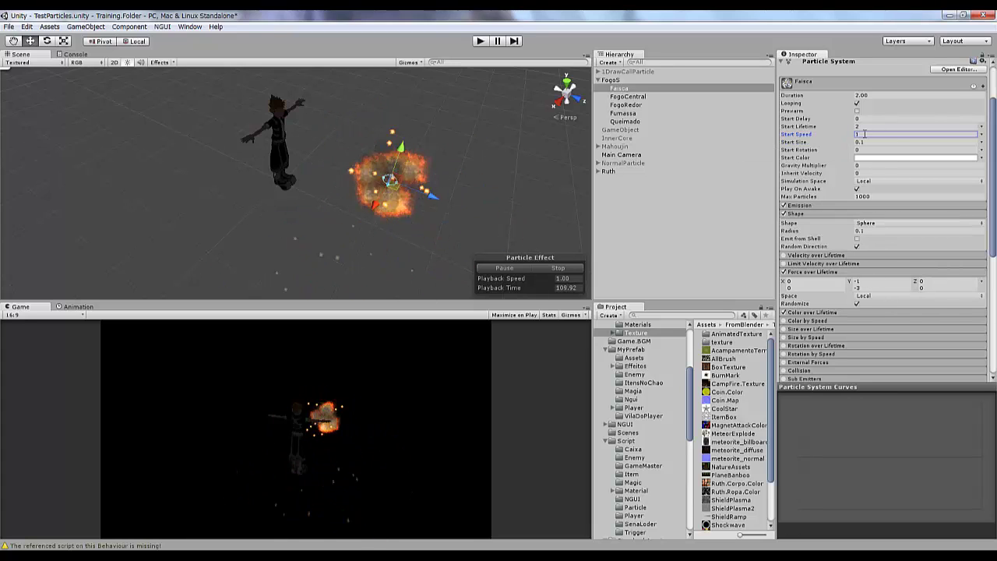
scroll(864, 195, "down", 5)
left_click(869, 243)
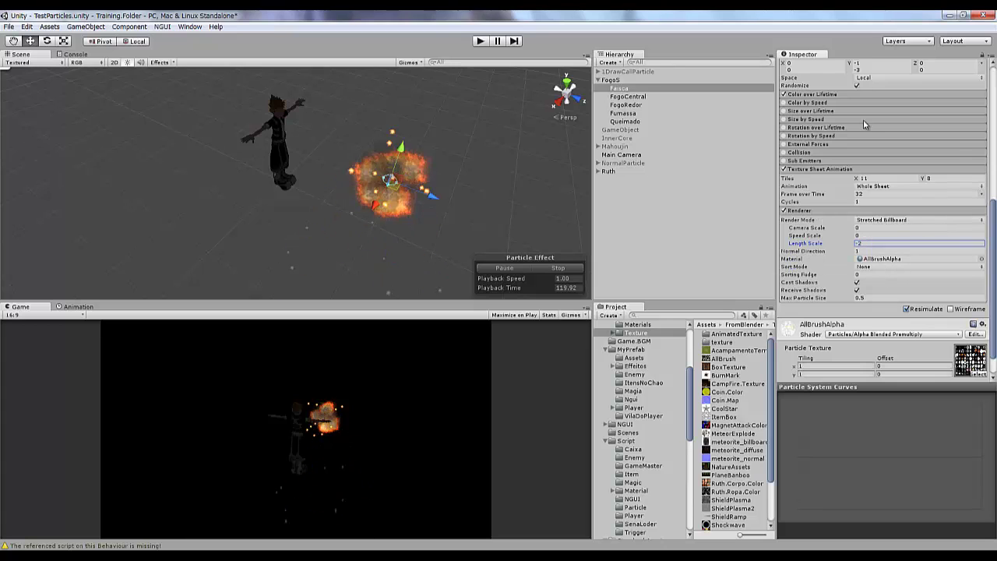
scroll(862, 140, "up", 5)
left_click(864, 192)
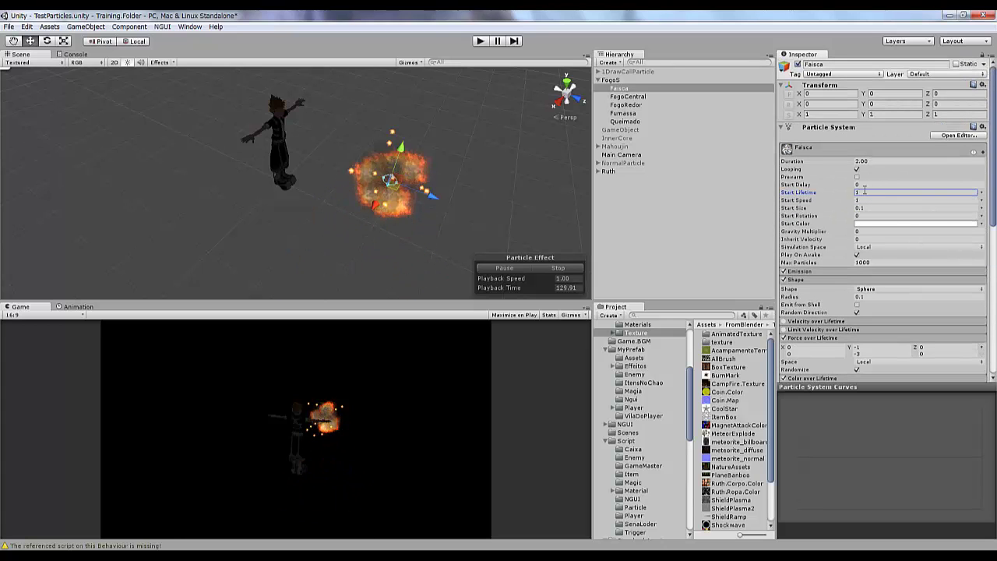
left_click(980, 196)
left_click(935, 225)
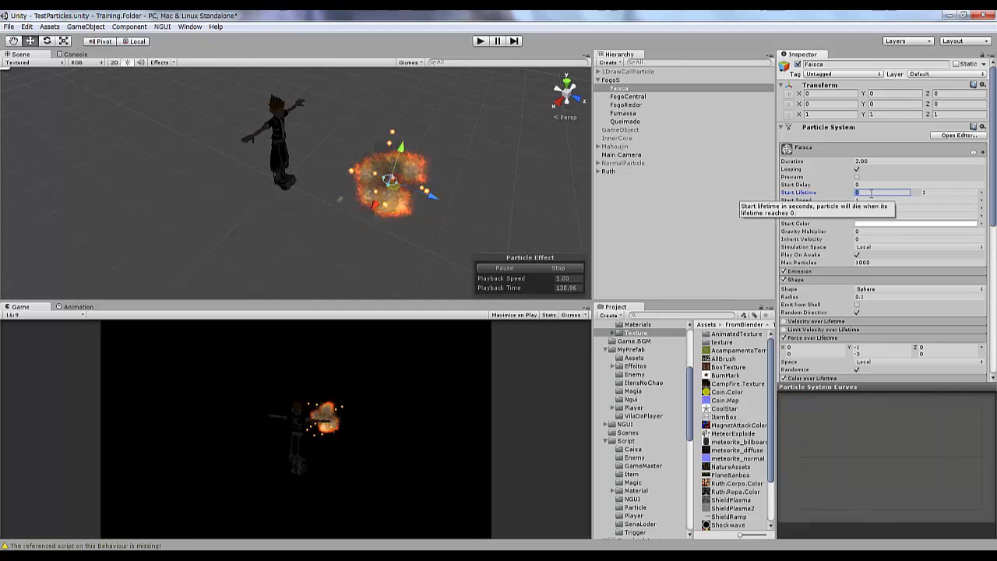
left_click(948, 192)
type("2")
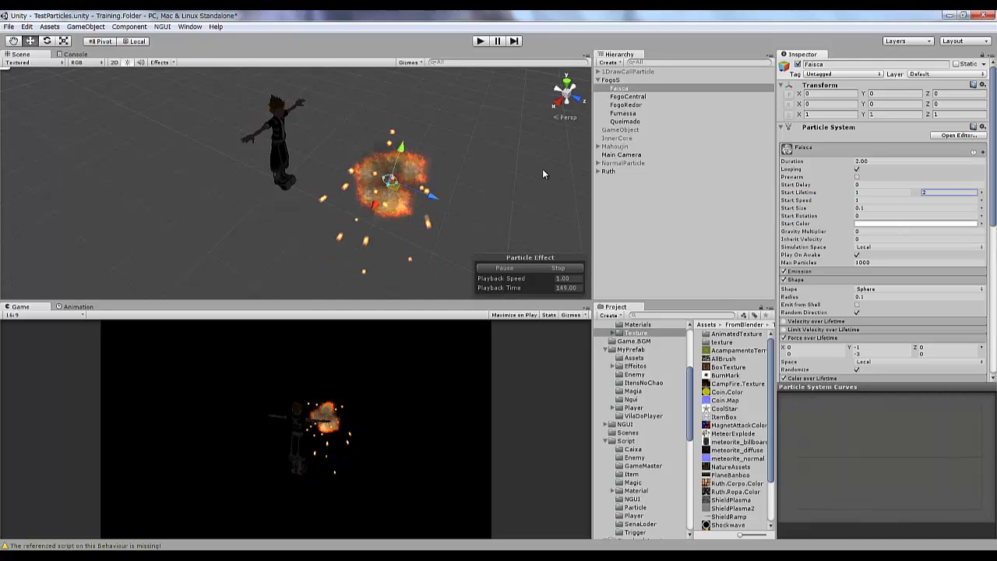
left_click(481, 41)
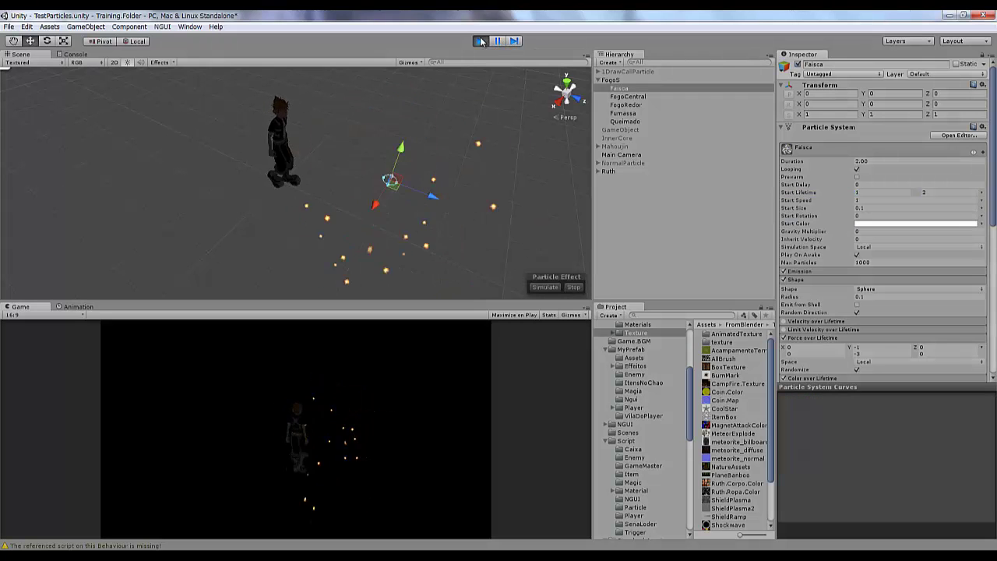
Select the Fumassa smoke system and preview its current emission
left_click(481, 41)
left_click(627, 105)
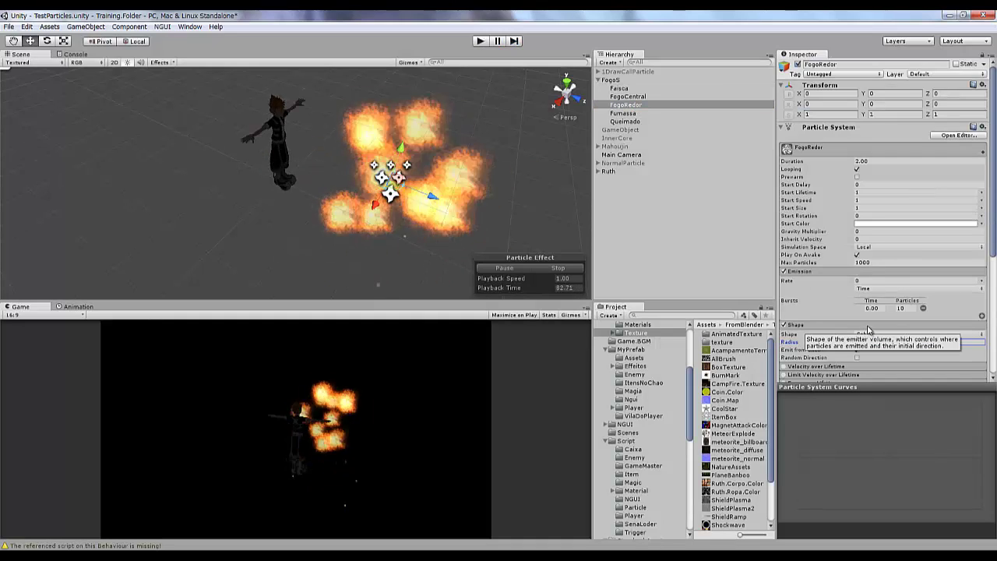
left_click(622, 113)
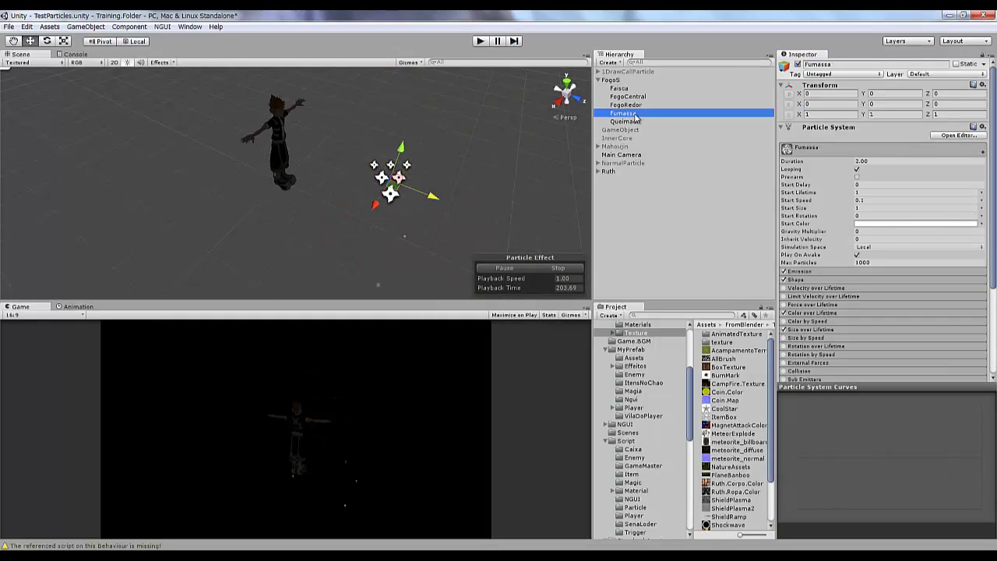
key("Return")
left_click(473, 40)
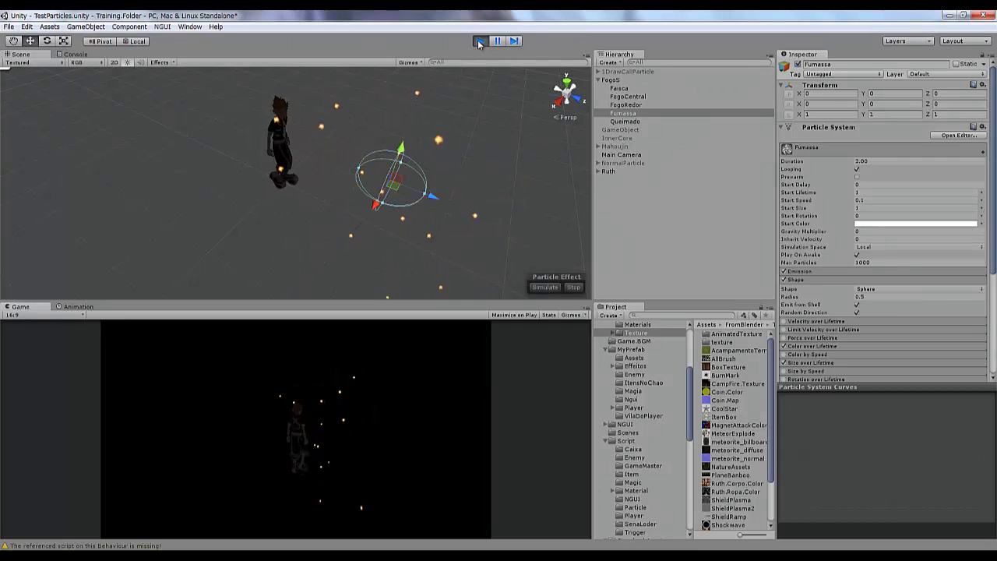
left_click(477, 39)
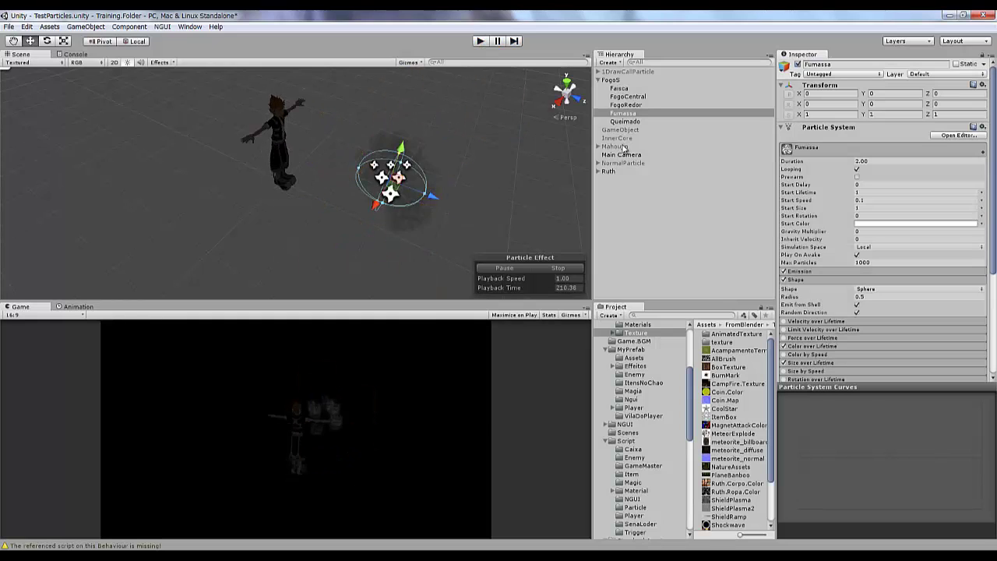
Turn off Random Direction, set Start Speed 1, and shrink the sphere emitter radius
left_click(857, 311)
left_click(874, 199)
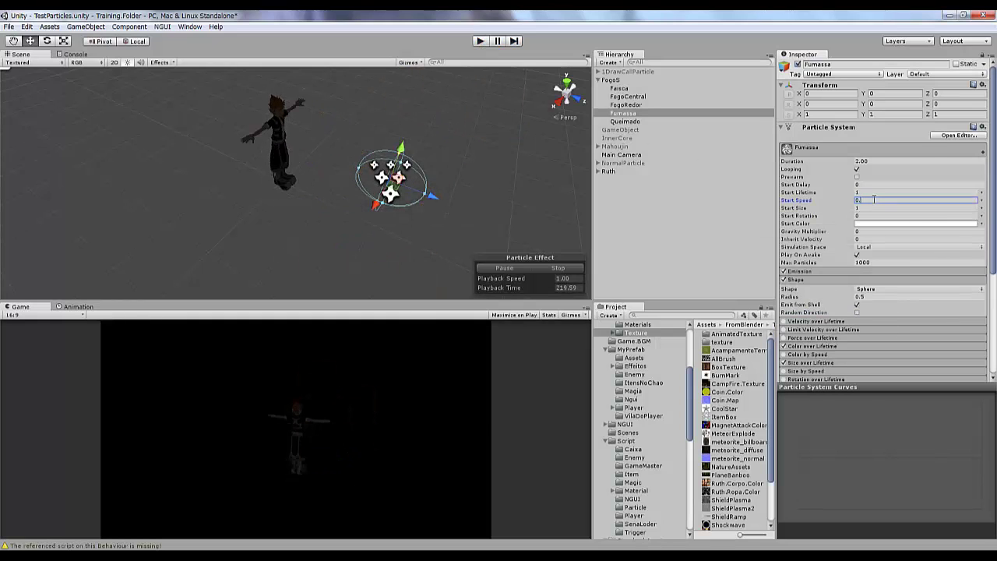
type("51")
left_click(919, 288)
left_click(876, 296)
left_click_drag(864, 302, 846, 304)
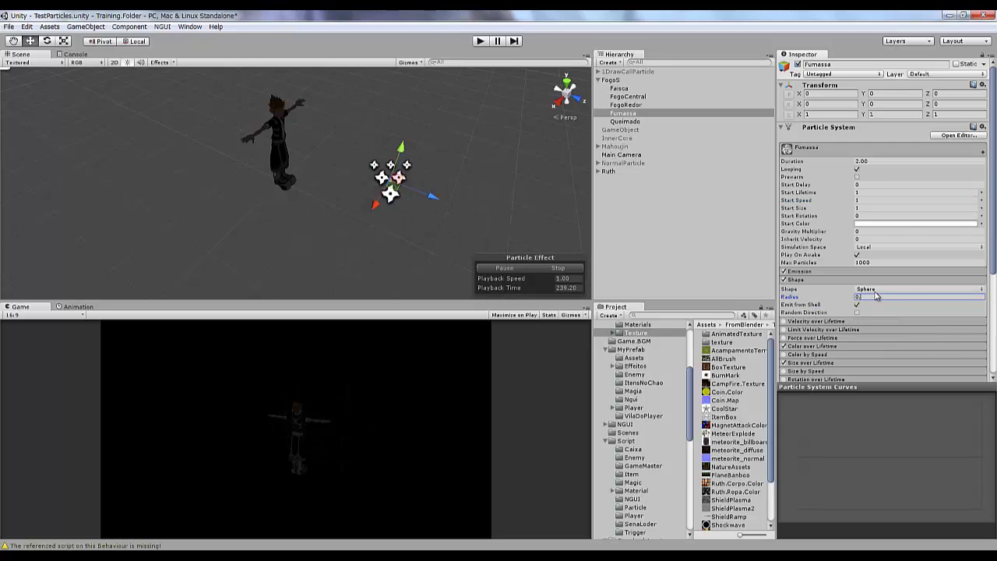
Set Fumassa's Start Size to 0.5 and emitter radius to 0.2, then preview
left_click(872, 208)
type("0.5")
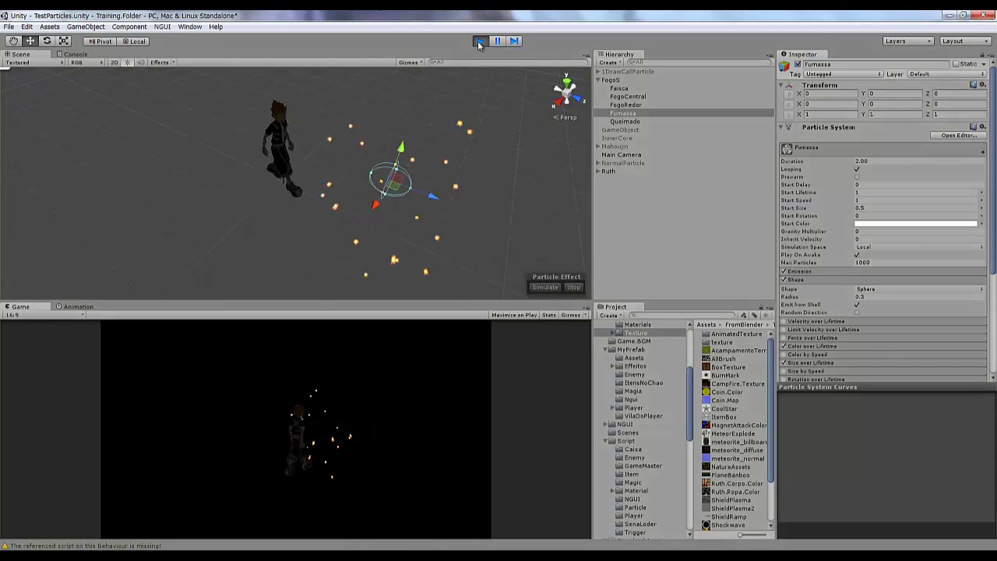
left_click(867, 297)
type("0.2")
left_click(481, 42)
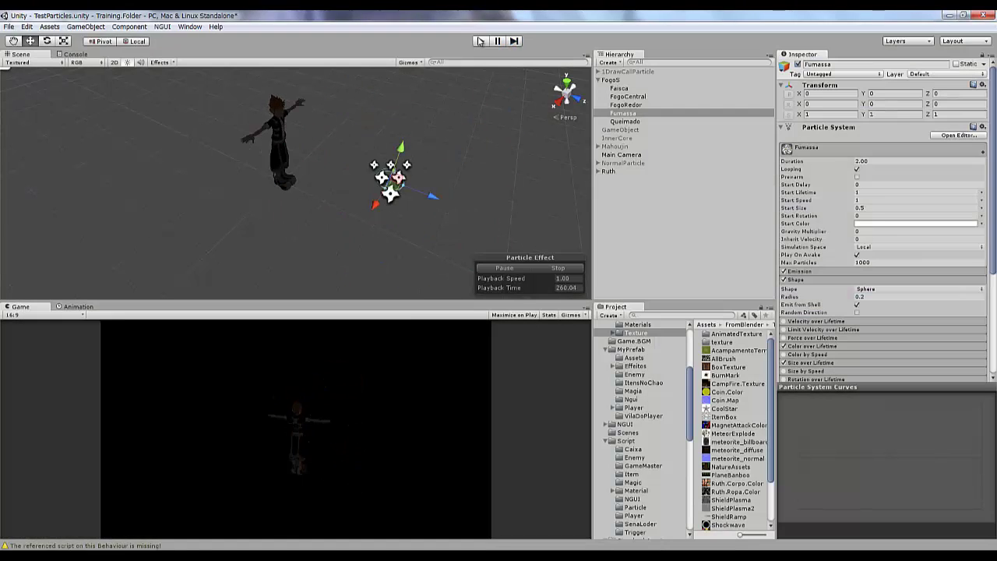
left_click(481, 41)
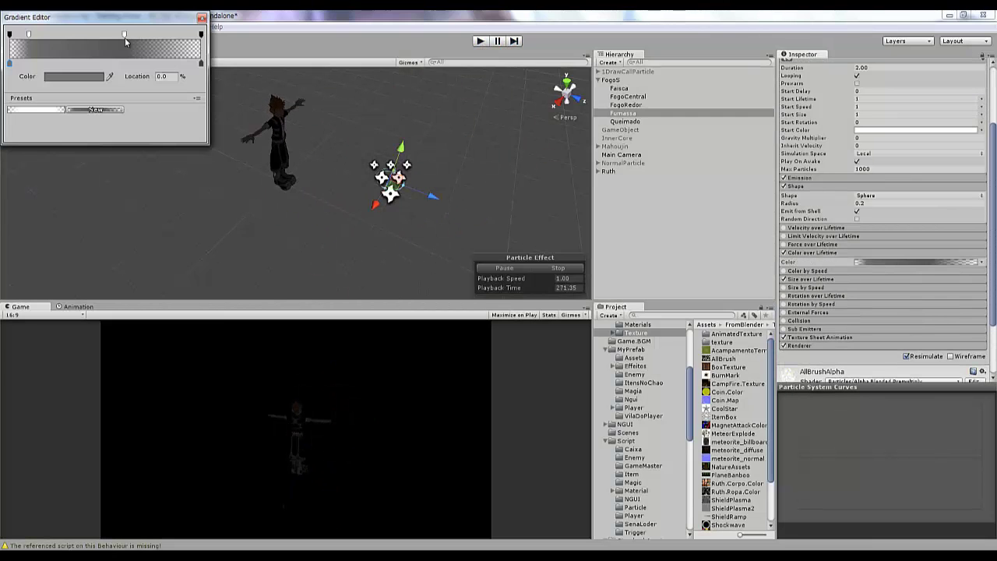
Place the Color over Lifetime opacity key at 70% and preview the smoke
type("70")
key("Return")
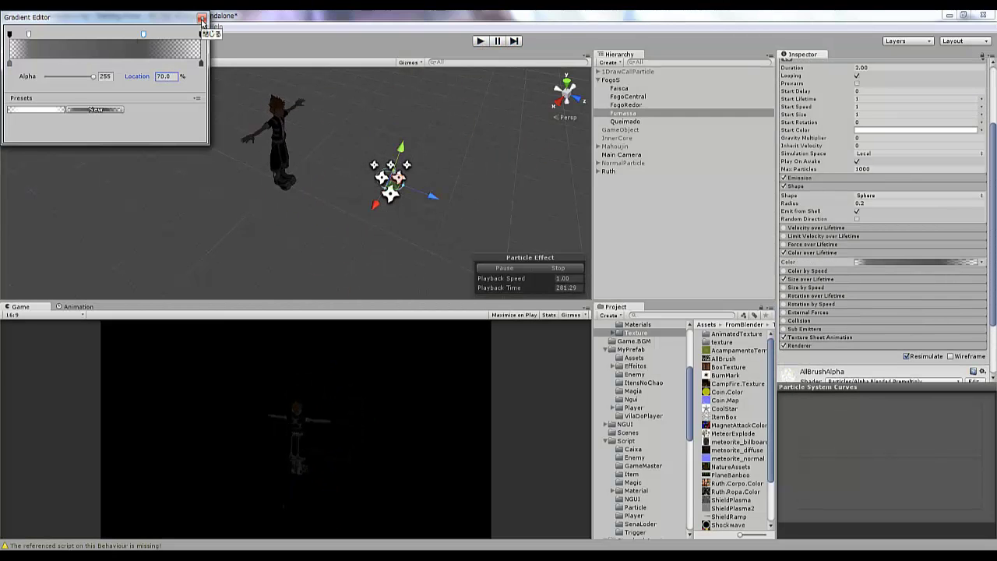
left_click(201, 17)
left_click(480, 41)
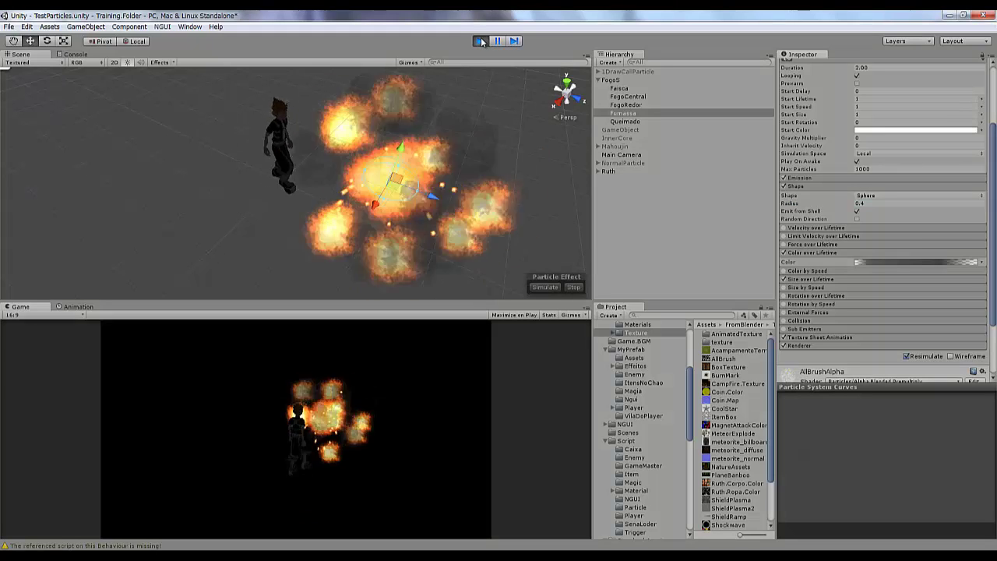
left_click(480, 41)
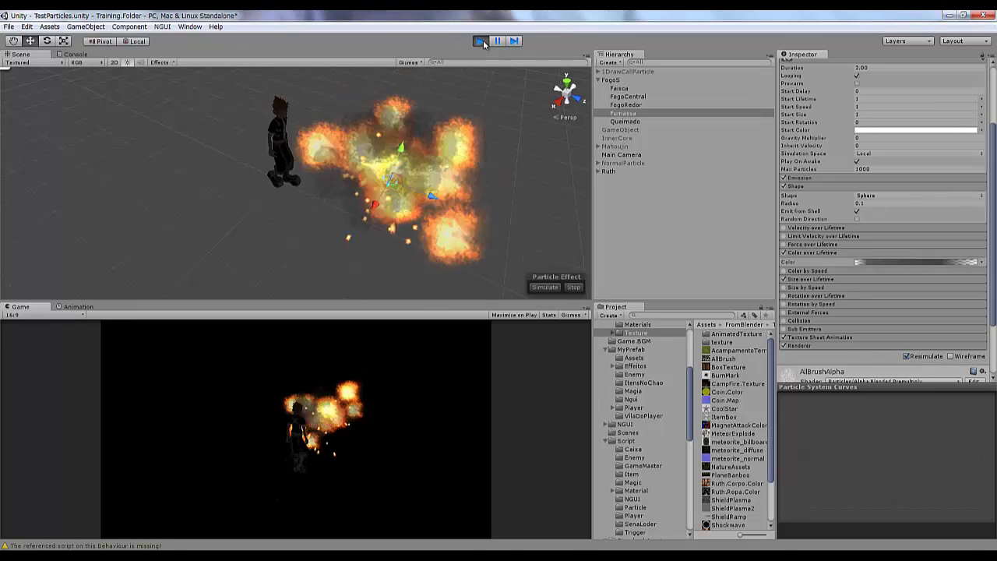
left_click(481, 41)
left_click(626, 97)
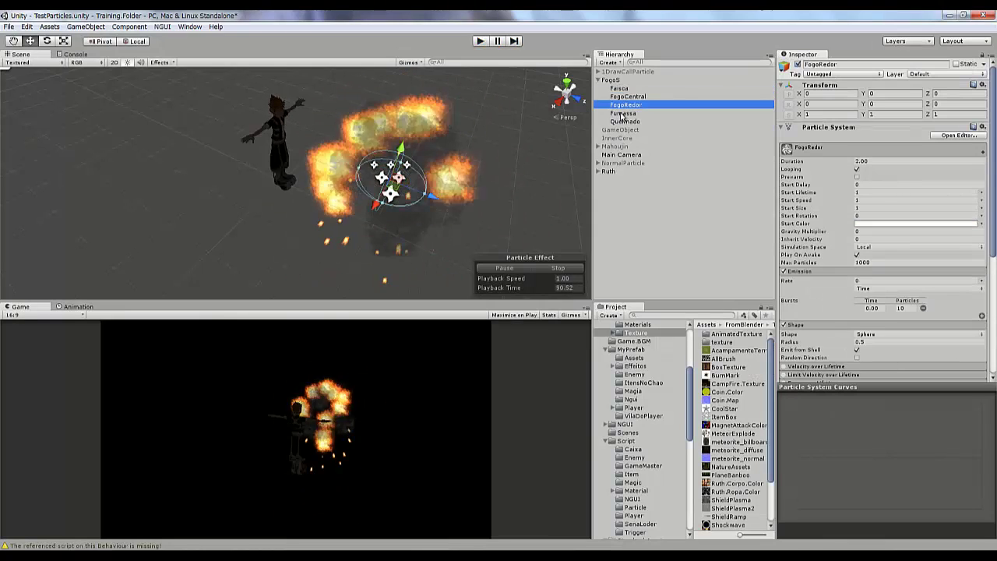
Inspect Queimado and Faisca and preview the Queimado effect
left_click(625, 121)
left_click(625, 89)
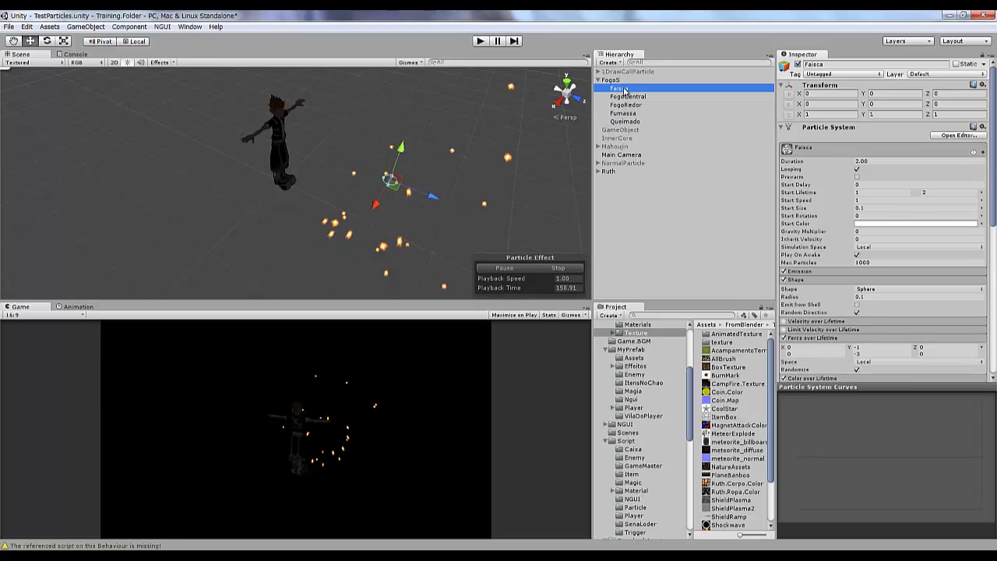
left_click(625, 121)
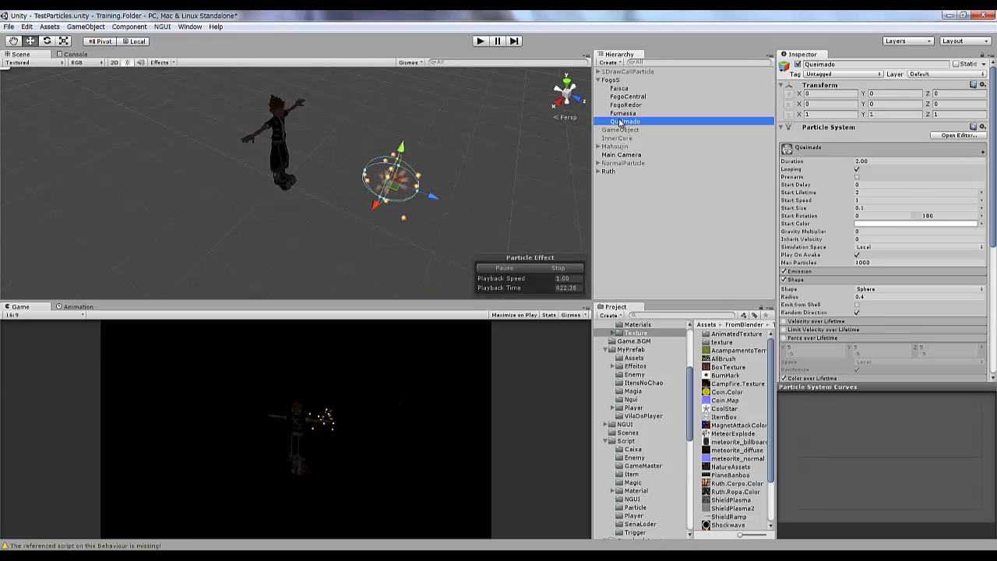
left_click(480, 40)
left_click(479, 40)
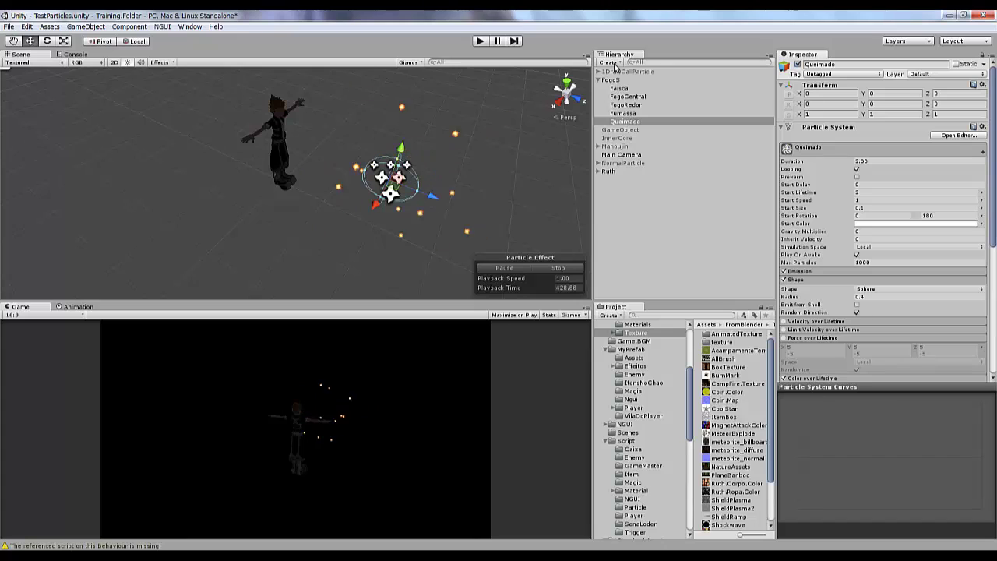
type("Impacto")
Duplicate Queimado as Impacto with Start Speed 0 and Size over Lifetime enabled
left_click(627, 123)
left_click(870, 200)
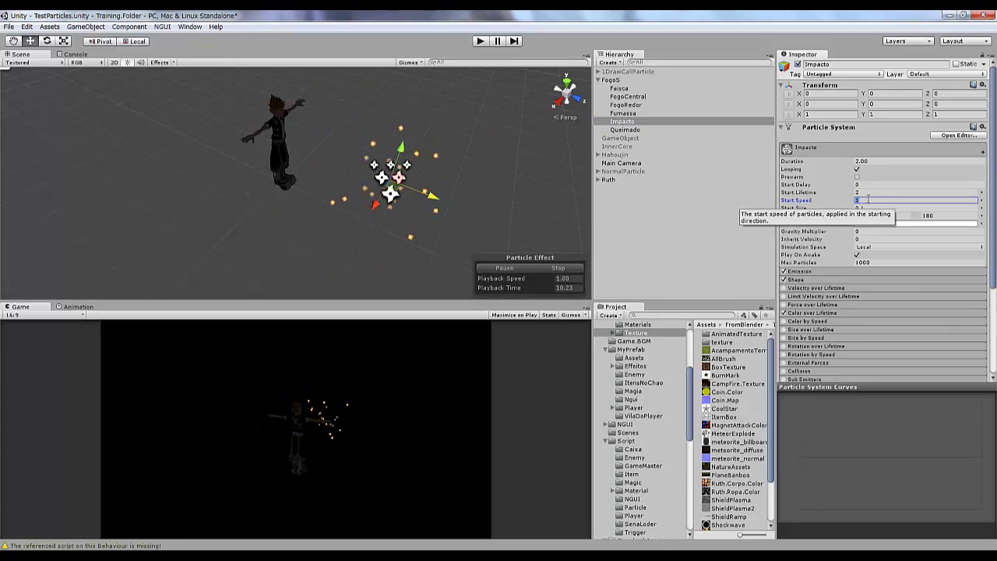
type("0")
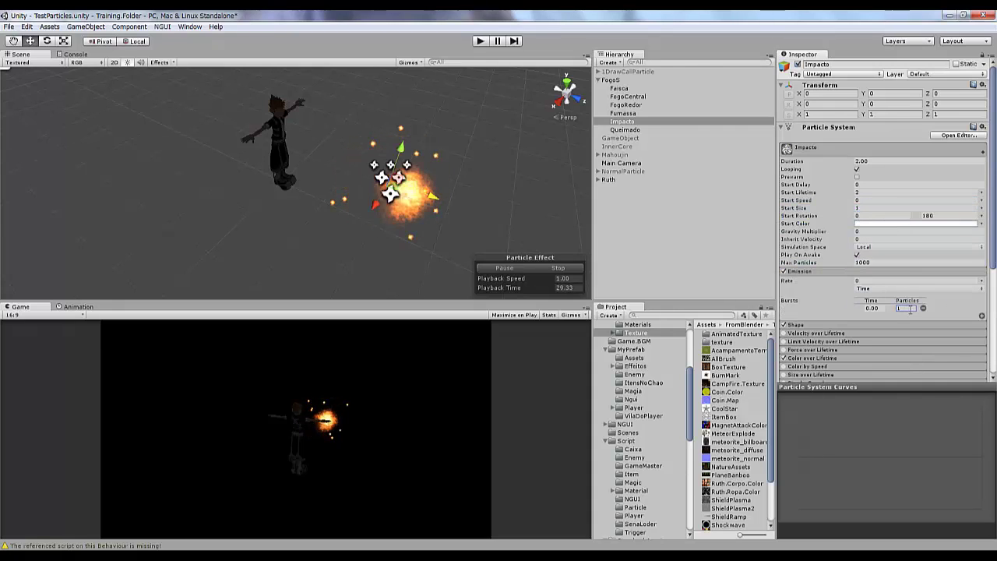
scroll(817, 346, "down", 1)
left_click(784, 344)
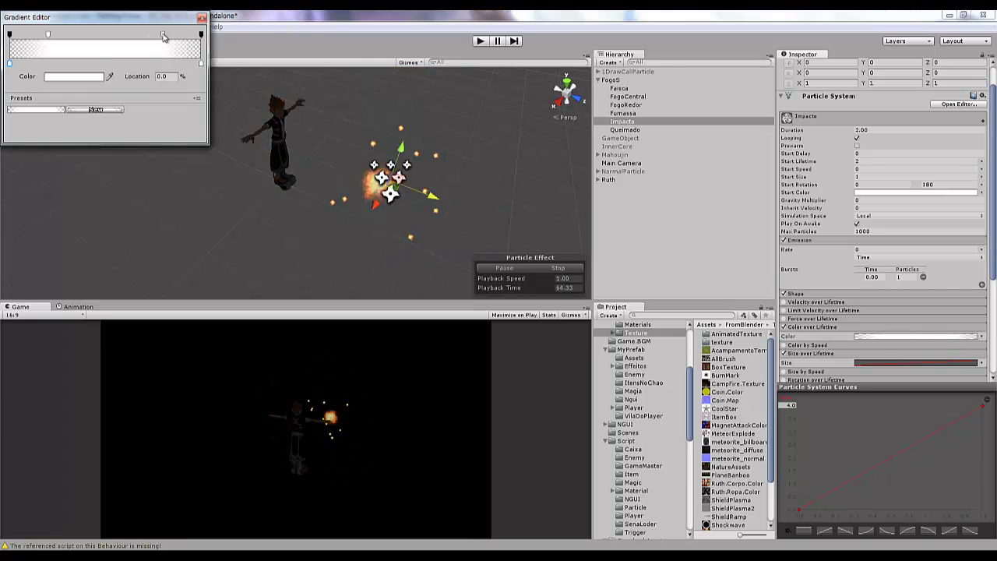
left_click(163, 35)
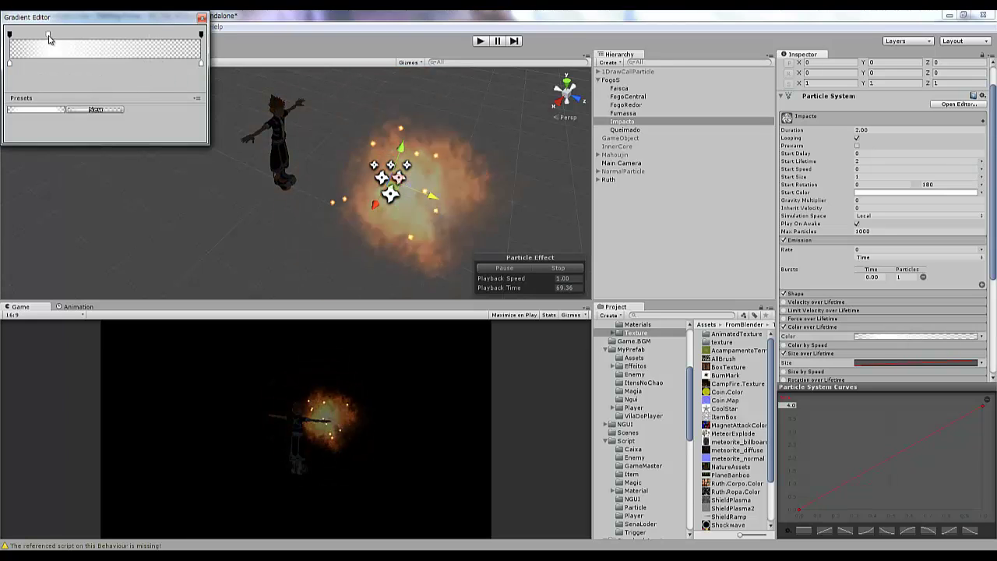
Move Impacto's opacity key to 10, set Start Lifetime 0.5, and preview the burst
left_click(162, 76)
type("10")
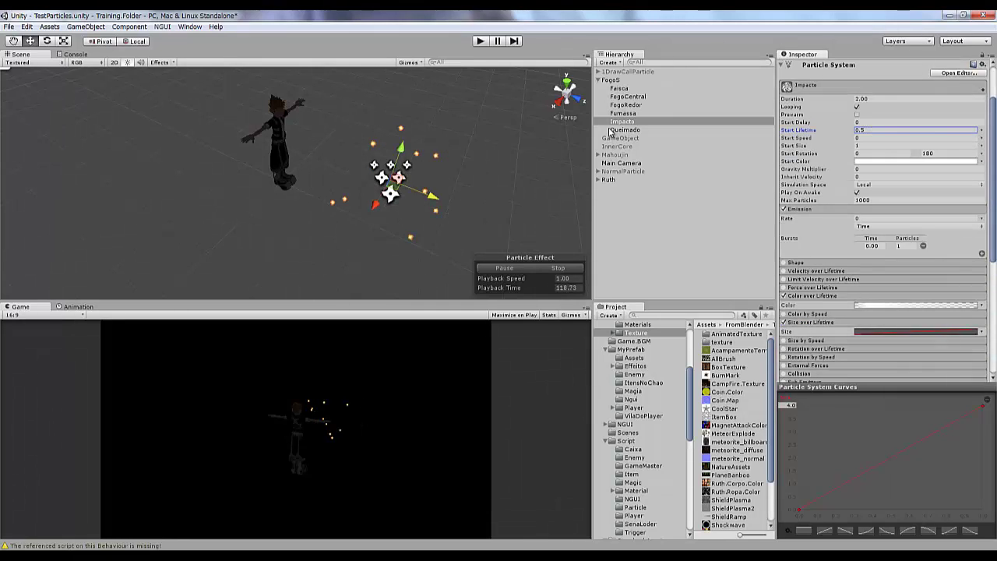
key("Return")
left_click(479, 41)
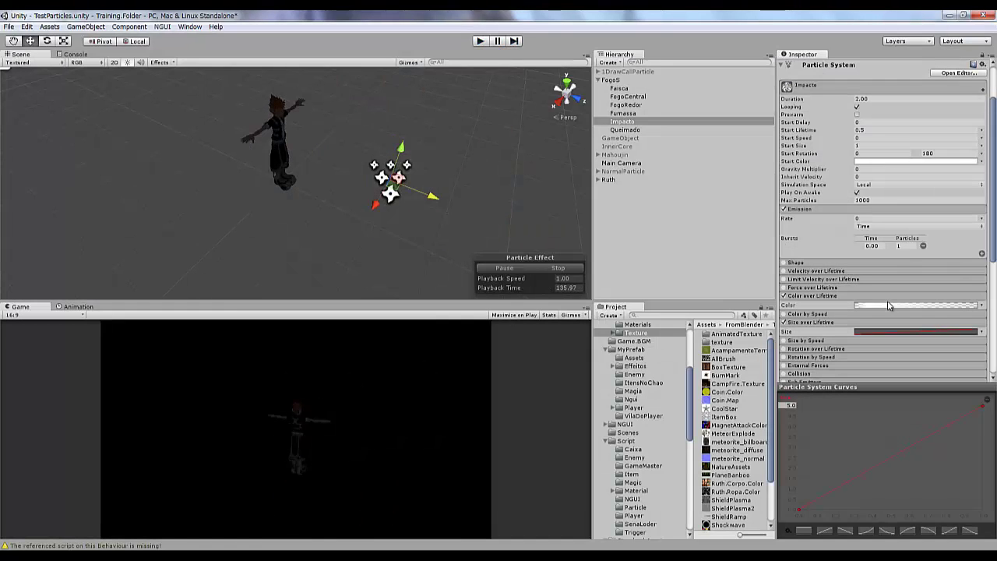
Give Impacto an orange Start Color
left_click(916, 161)
left_click_drag(24, 159, 68, 163)
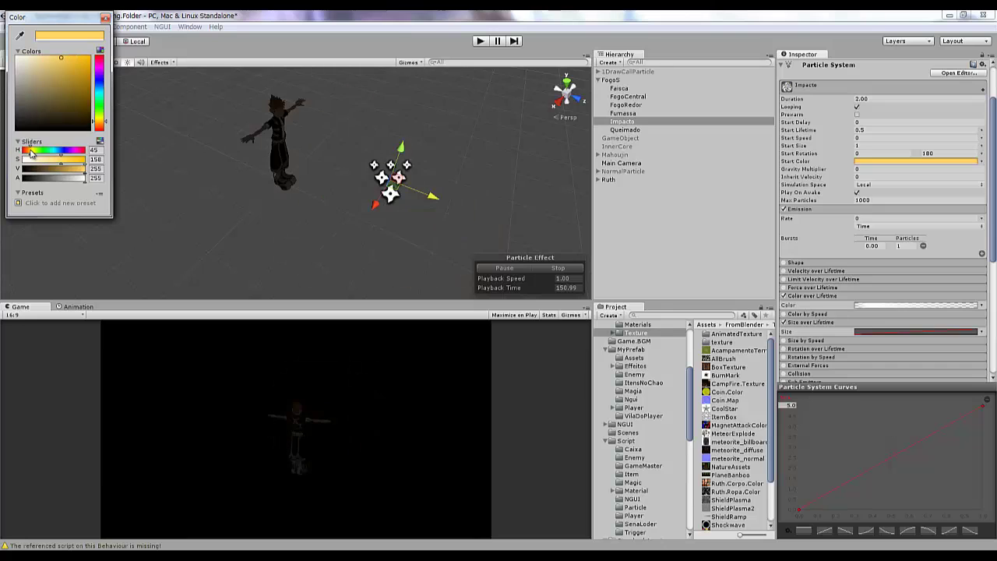
left_click(28, 151)
left_click_drag(28, 152, 102, 168)
left_click(54, 160)
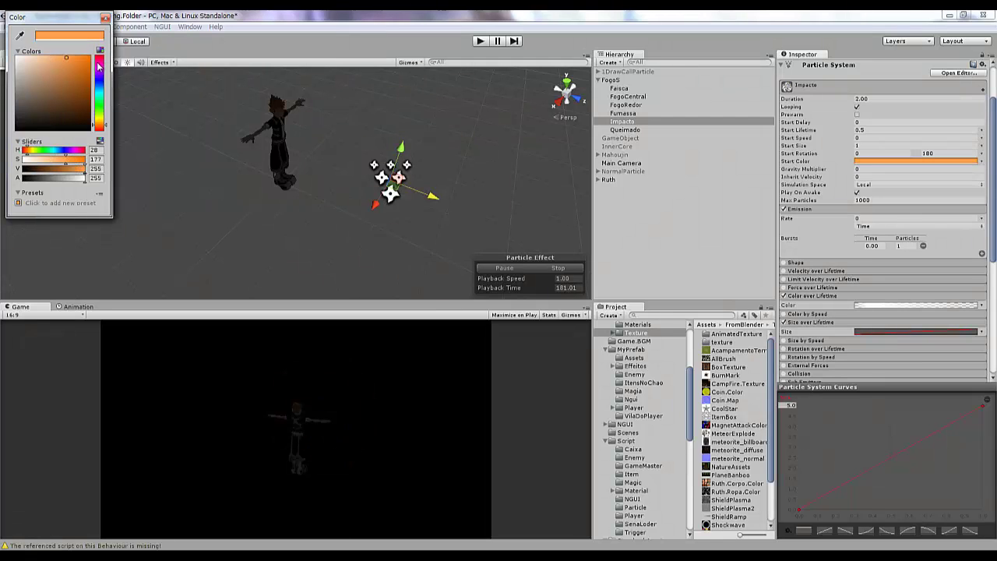
left_click(105, 17)
Raise the size curve's maximum and preview the orange burst with rendering stats
left_click(790, 405)
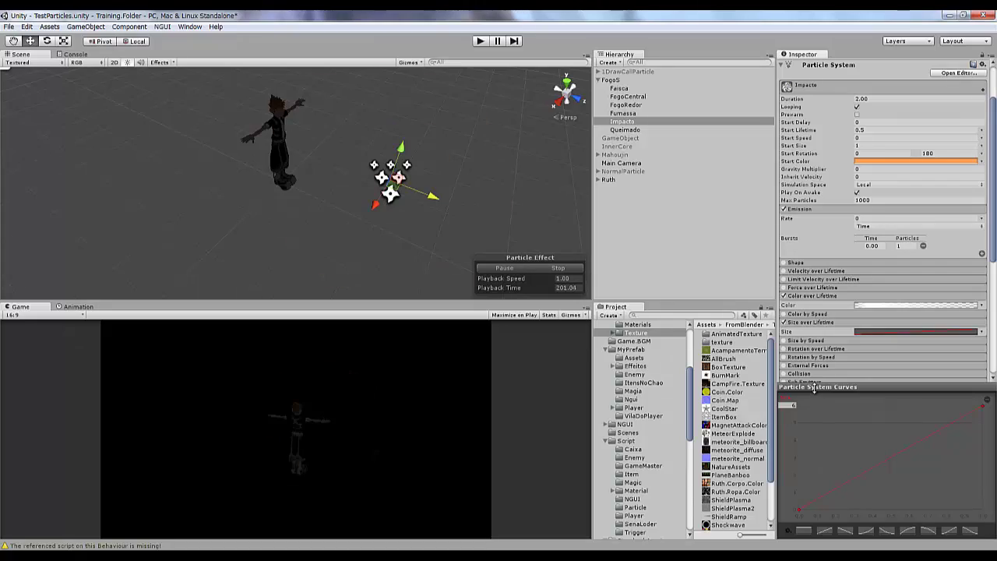
left_click(479, 41)
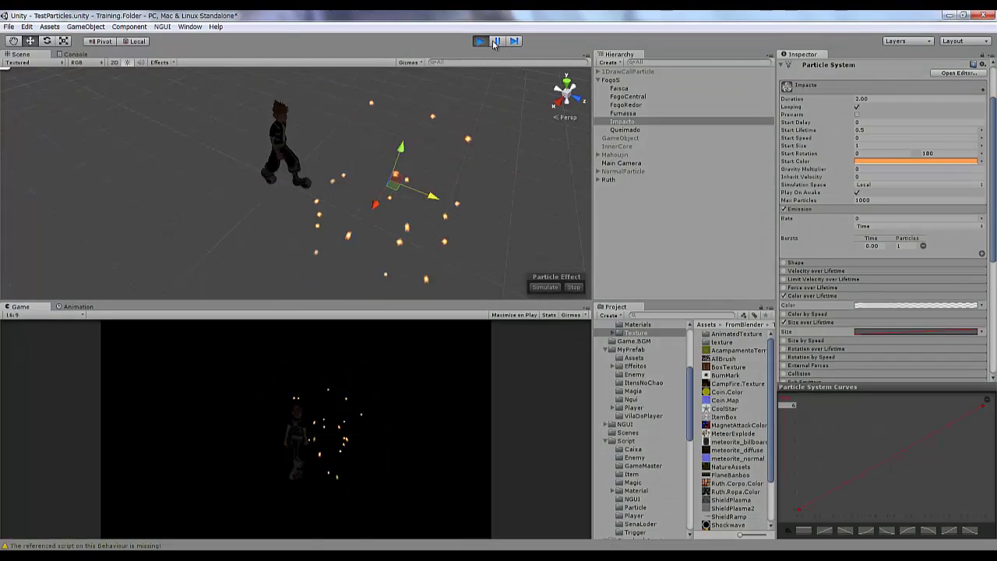
left_click(549, 315)
left_click(479, 41)
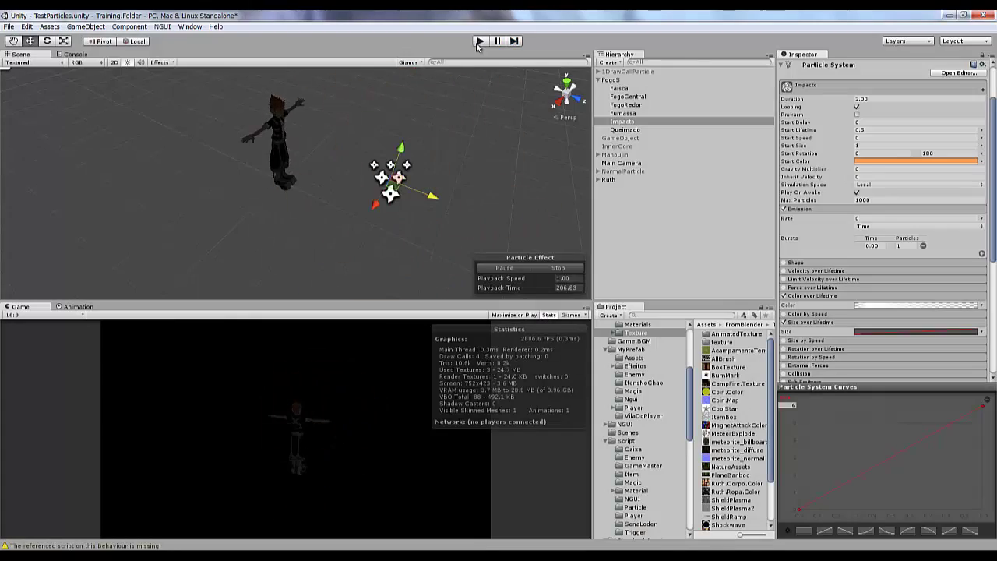
left_click(479, 43)
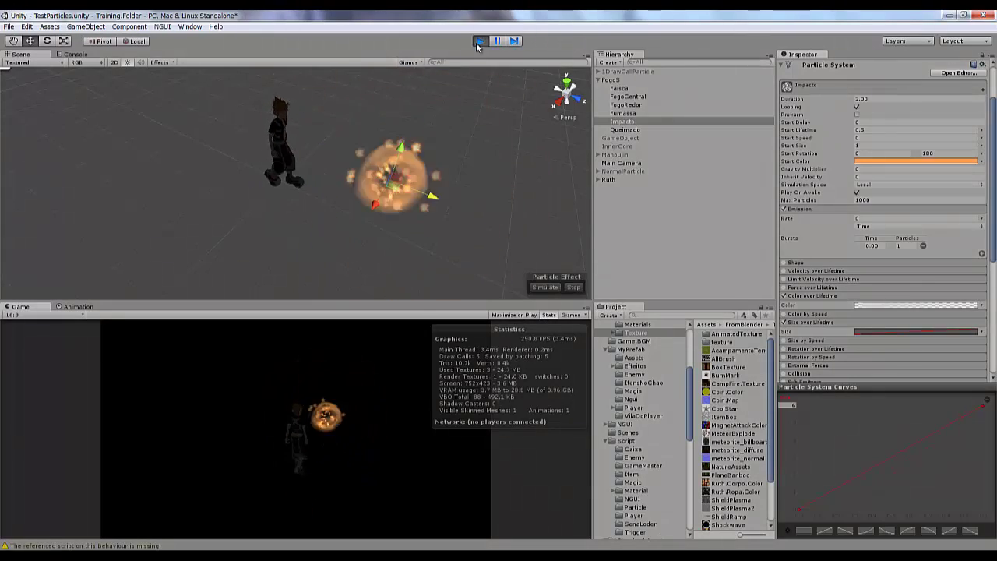
left_click(476, 42)
left_click(622, 112)
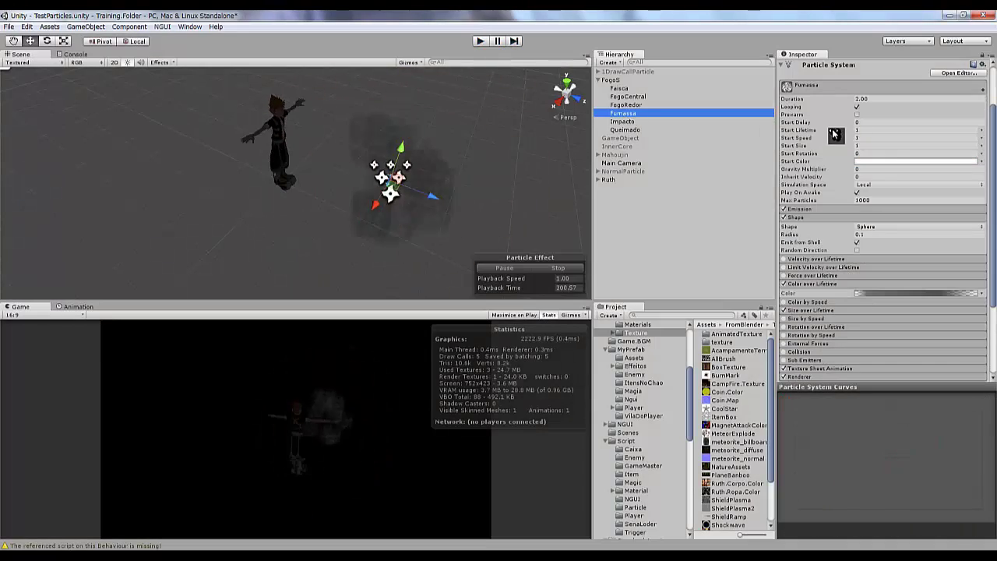
Apply a fade preset to Fumassa's Color over Lifetime with white start and end keys
left_click(483, 42)
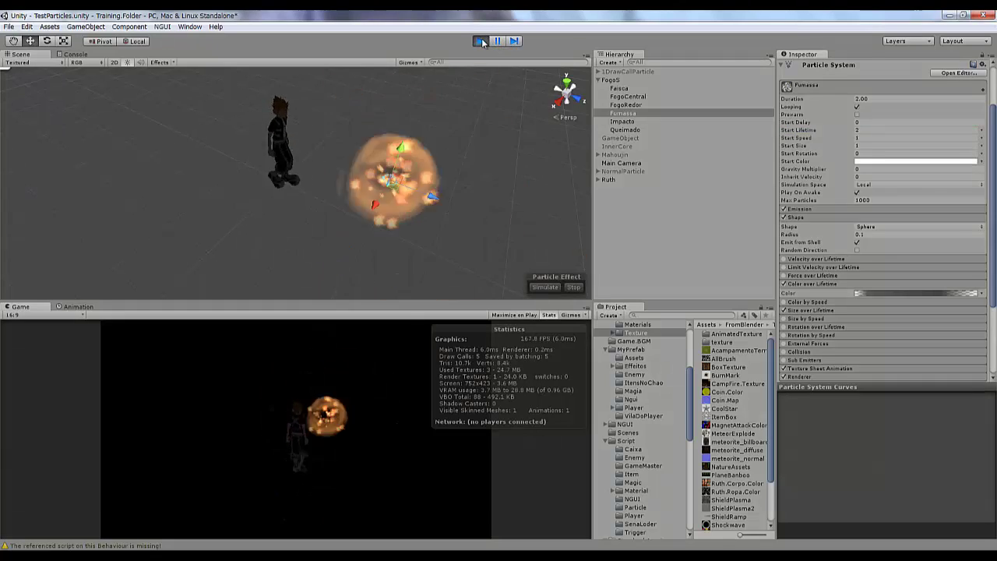
left_click(915, 161)
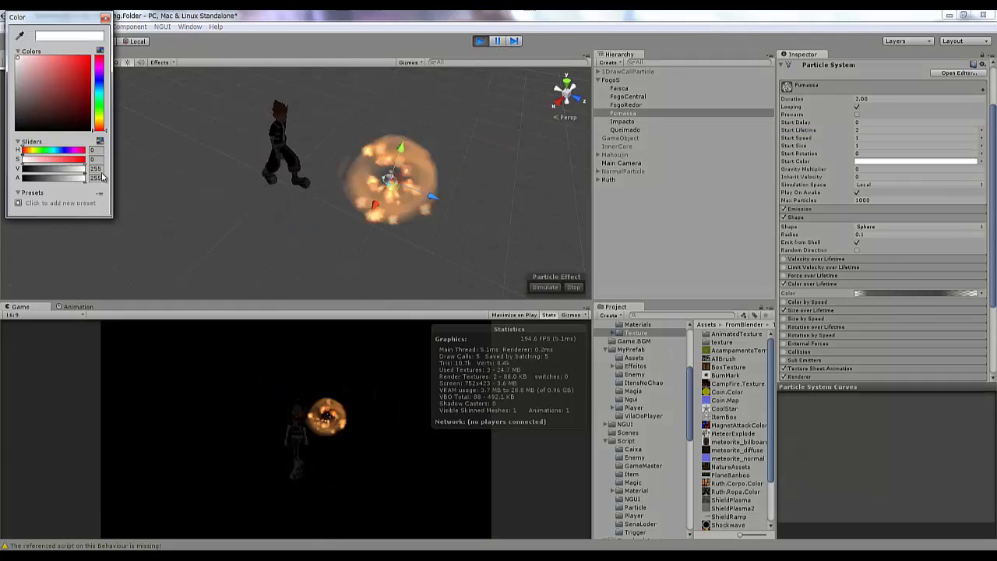
left_click(475, 42)
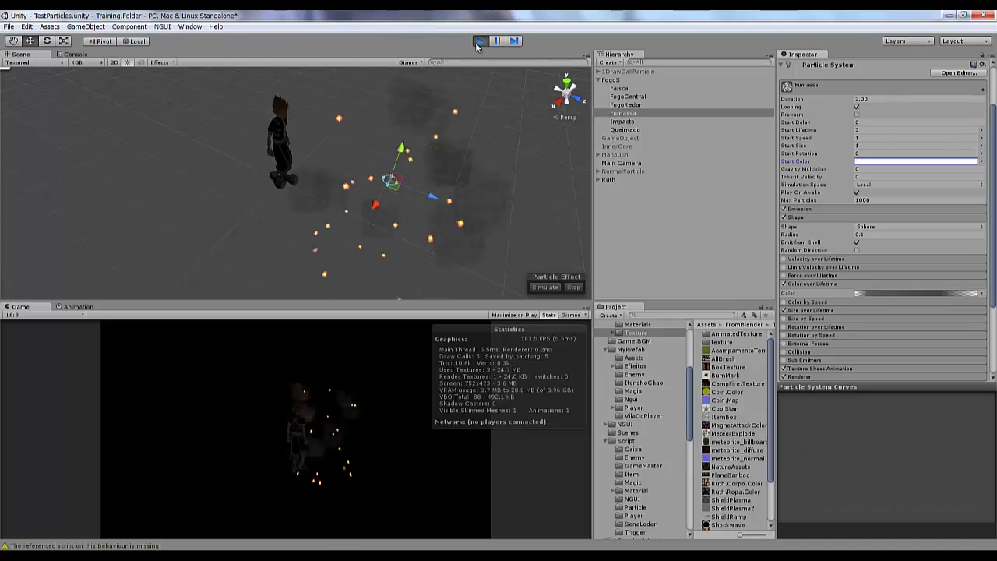
left_click(889, 291)
left_click(94, 110)
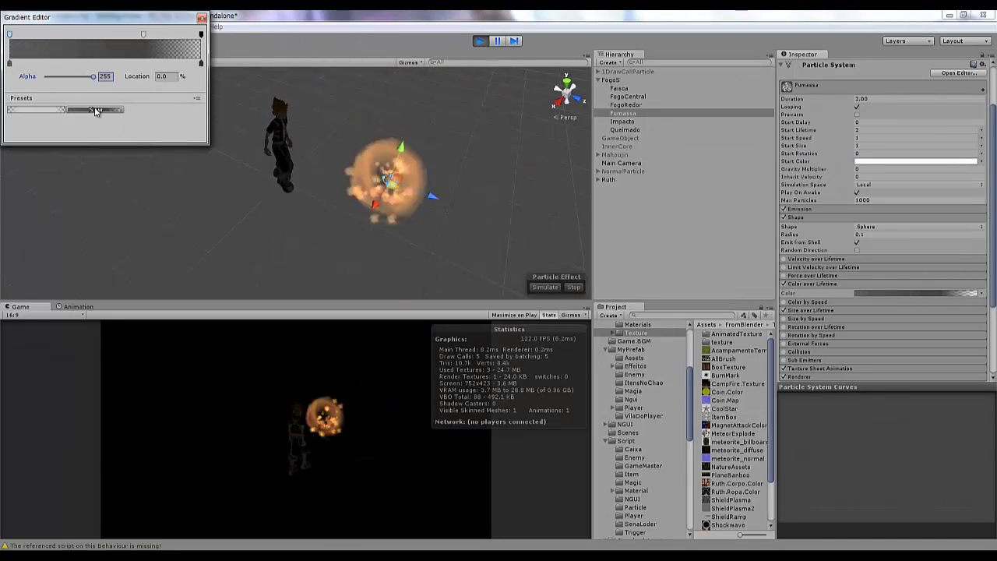
left_click(479, 41)
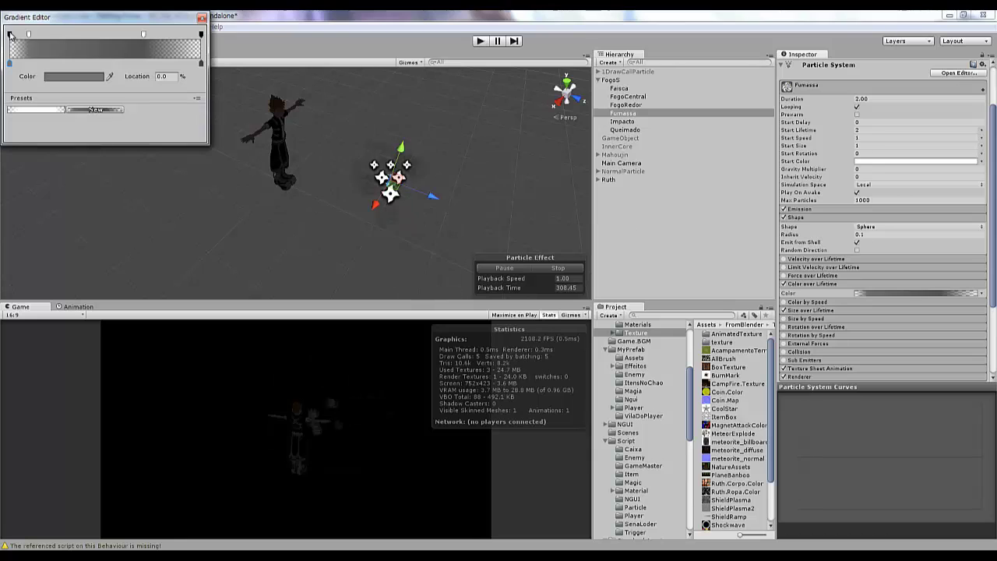
left_click(62, 77)
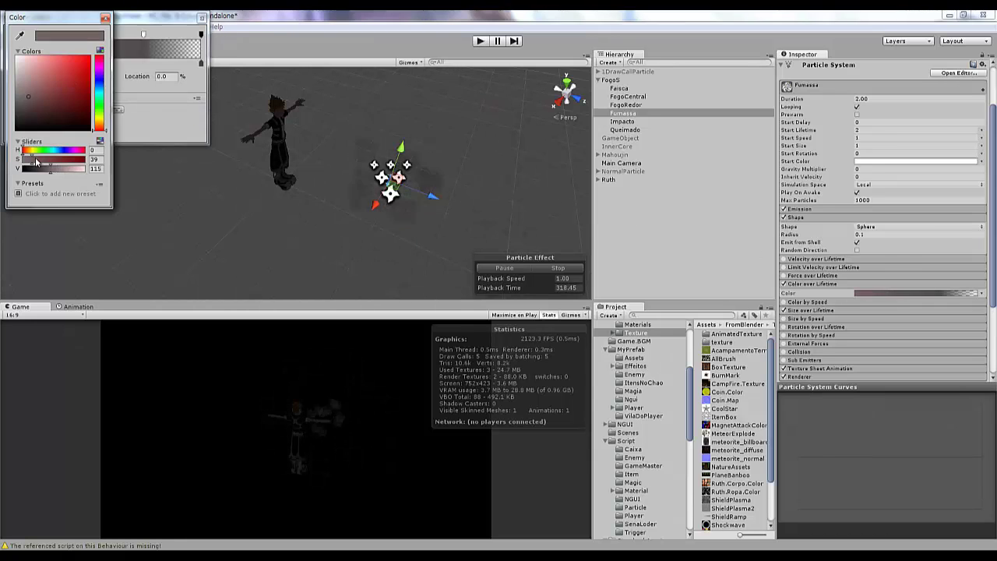
mouse_move(35, 162)
left_mouse_down()
mouse_move(21, 159)
mouse_move(99, 177)
mouse_move(49, 169)
left_mouse_up()
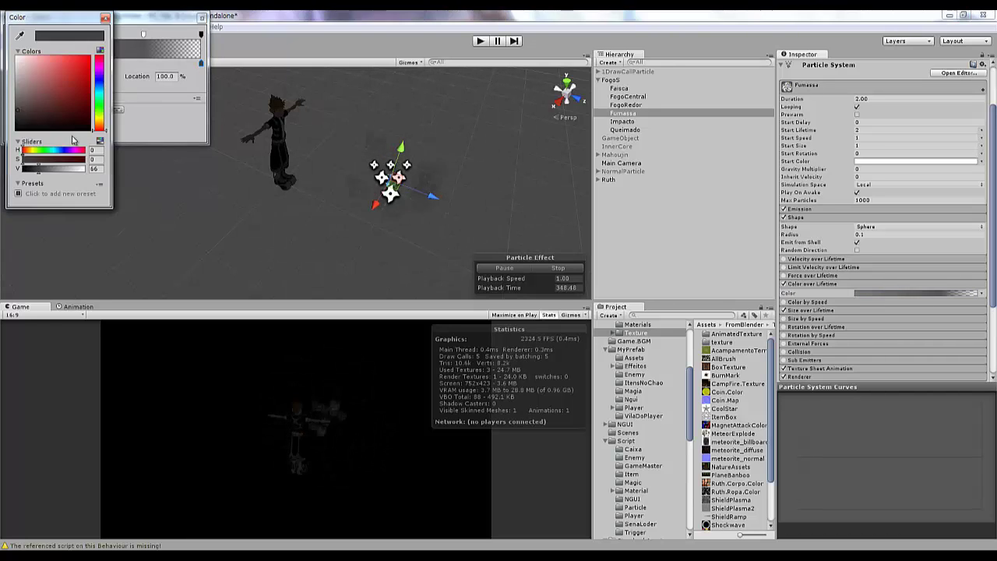
left_click_drag(49, 169, 86, 169)
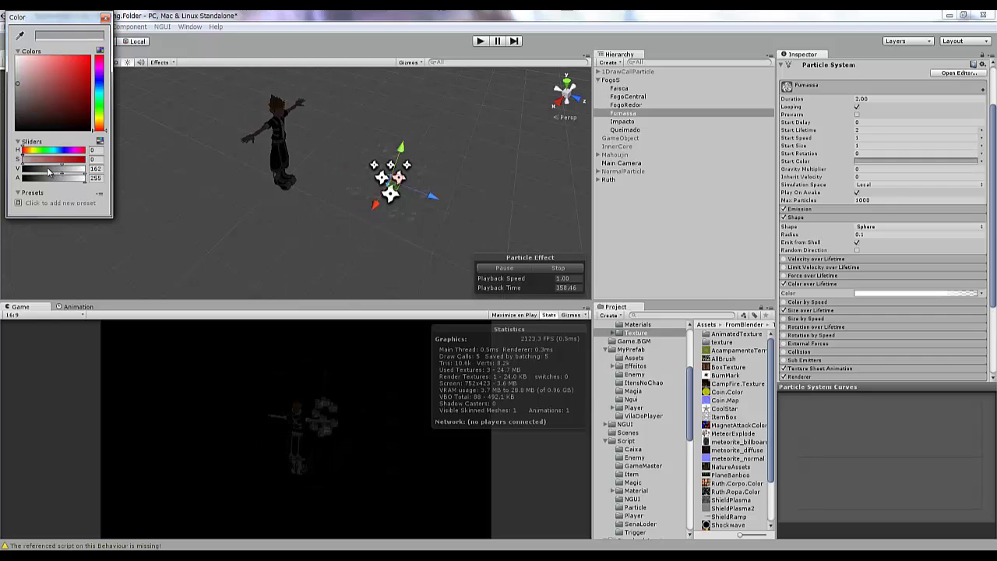
left_click(490, 41)
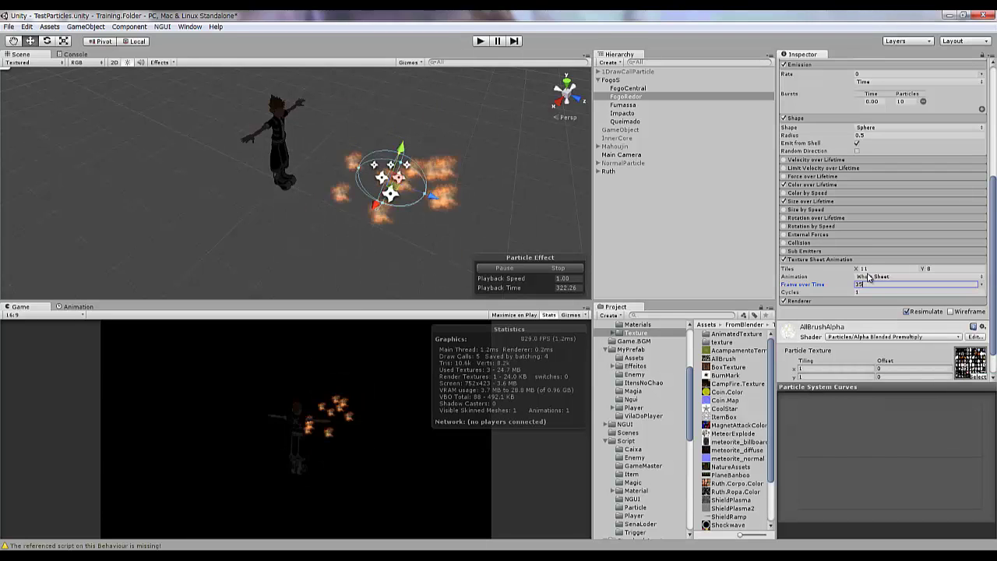
Set FogoRedor's Start Rotation to Random Between Two Constants, 0 to 180, and preview it
scroll(868, 204, "up", 5)
left_click(981, 195)
left_click(895, 226)
left_click(950, 195)
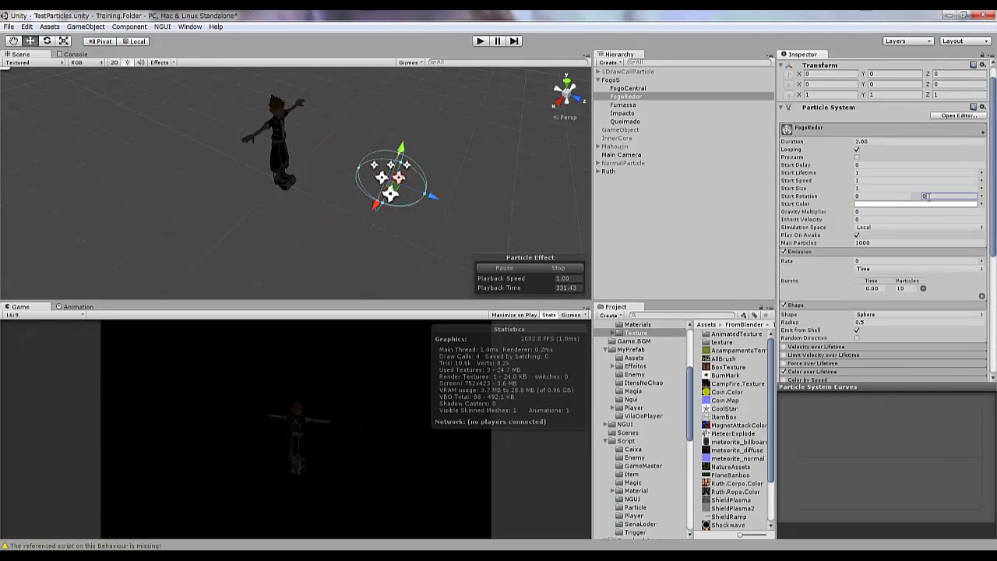
type("180")
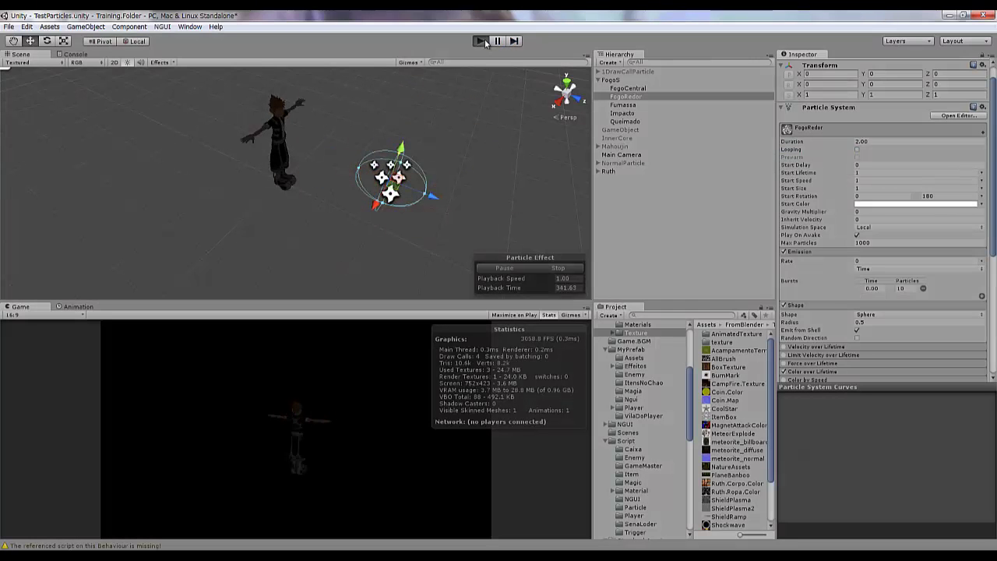
left_click(481, 41)
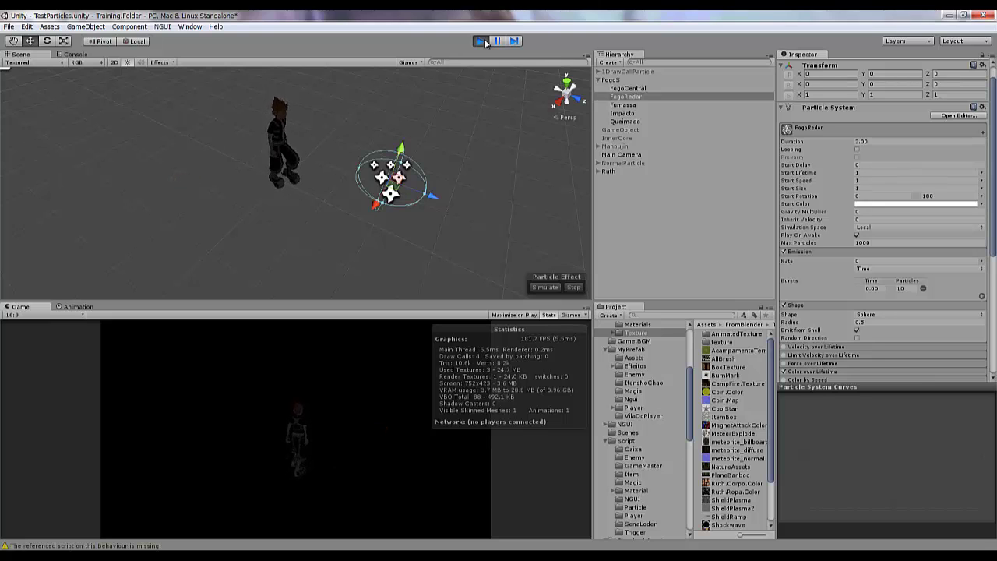
left_click(484, 41)
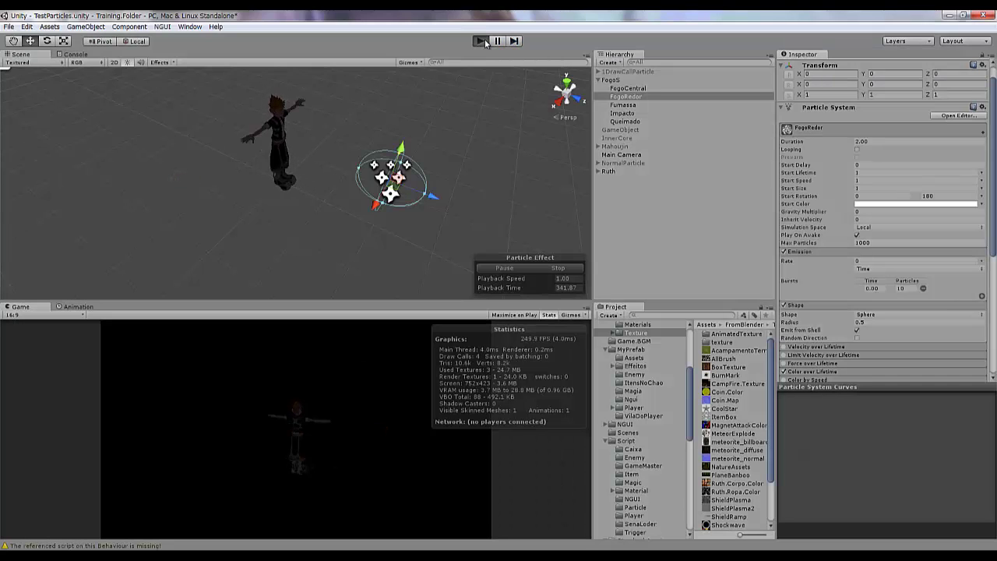
left_click(483, 41)
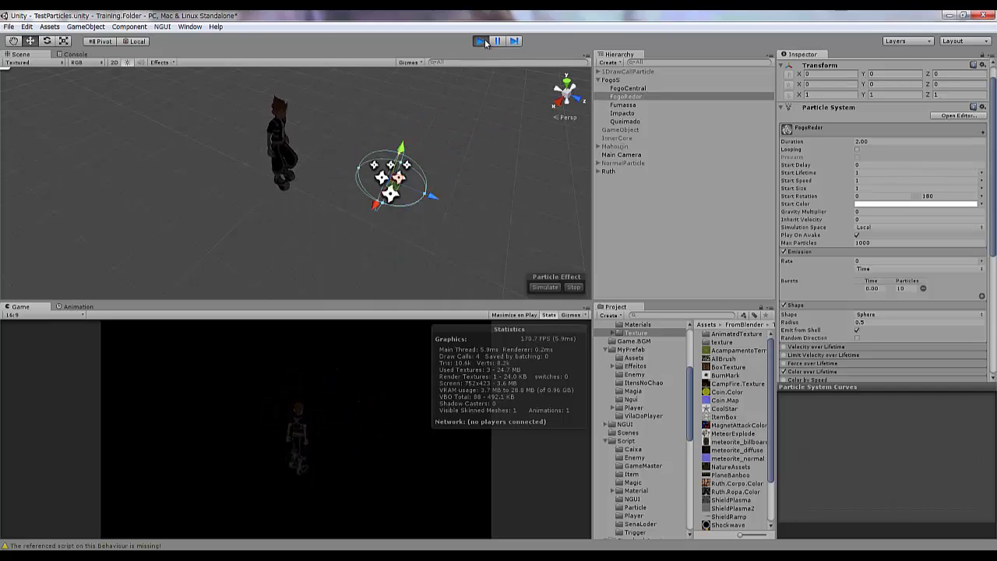
left_click(483, 41)
Rename the FogoS parent object to ExplosaoS
left_click(690, 123)
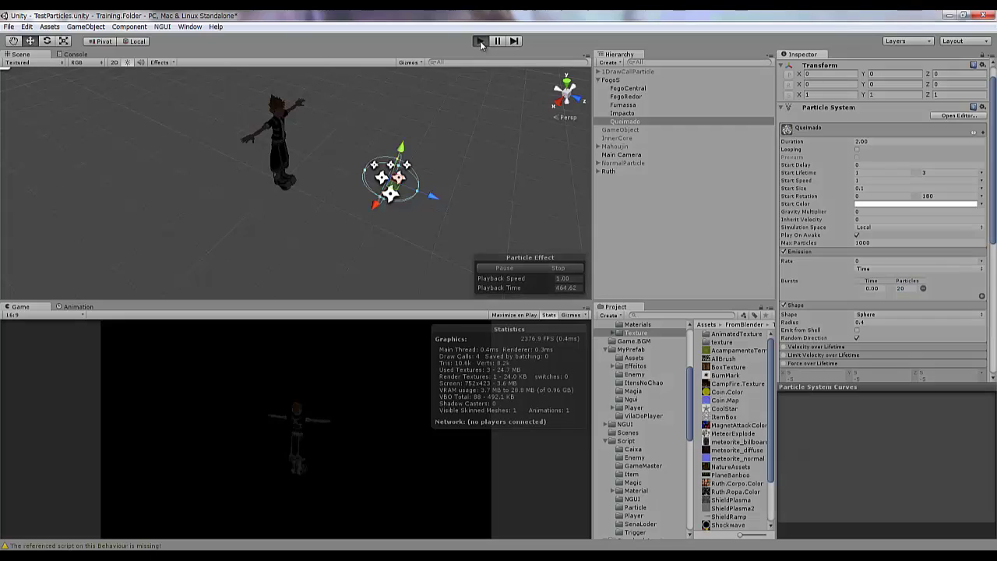
left_click(481, 43)
left_click(480, 43)
type("Explosa")
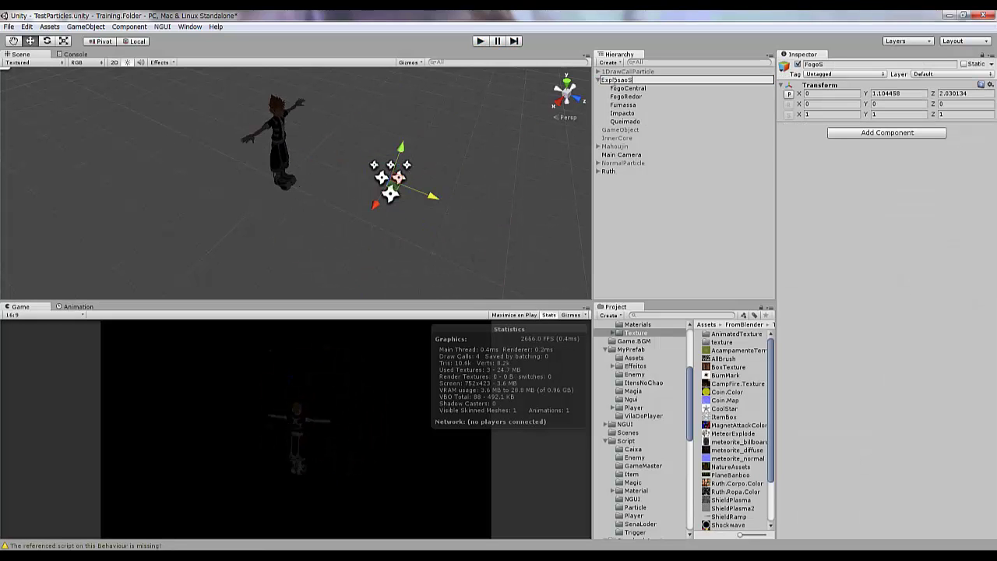
key("Return")
Replace the Explosao prefab in Efeitos/Resources with ExplosaoS and check its child effects
left_click(634, 391)
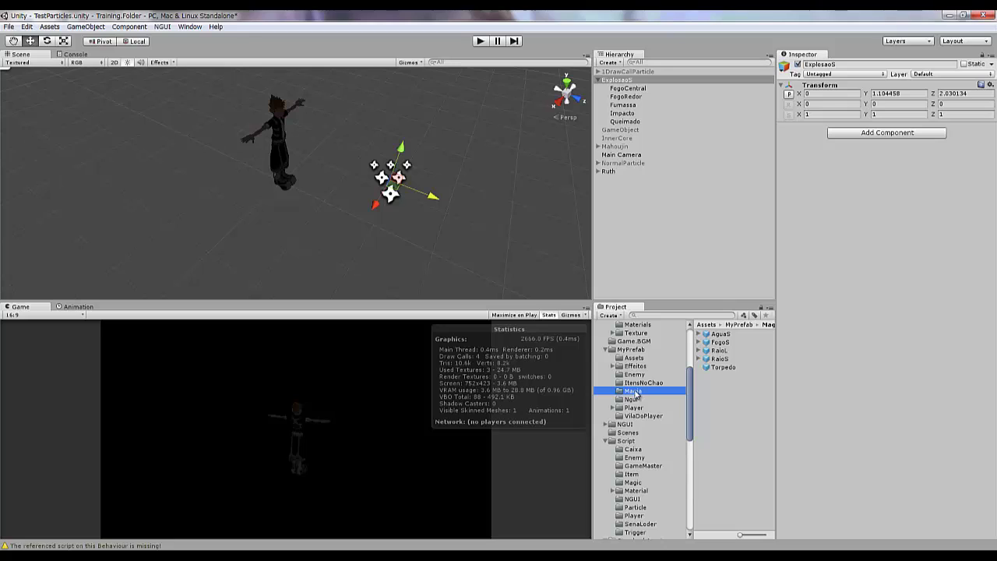
left_click(634, 365)
double_click(717, 336)
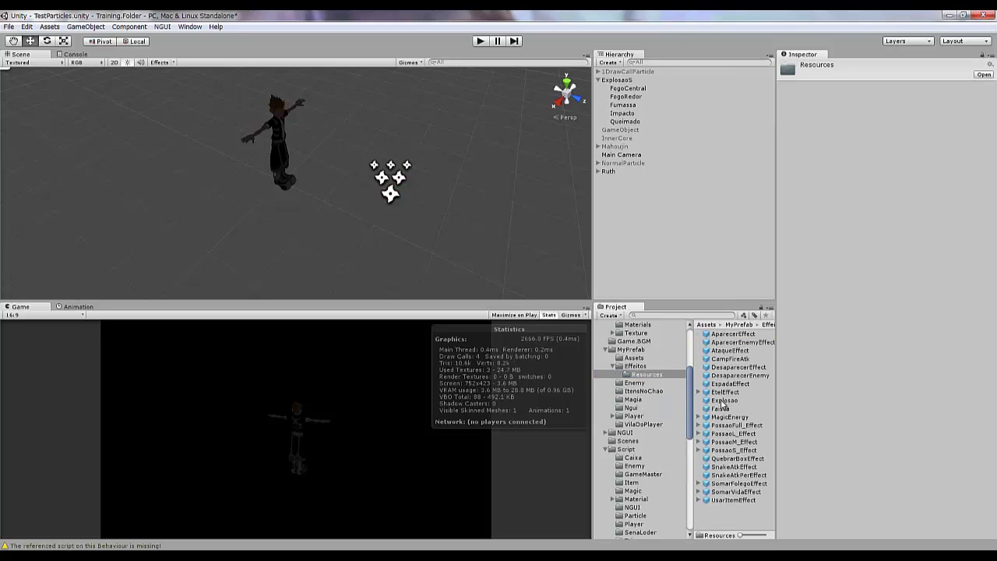
left_click(722, 400)
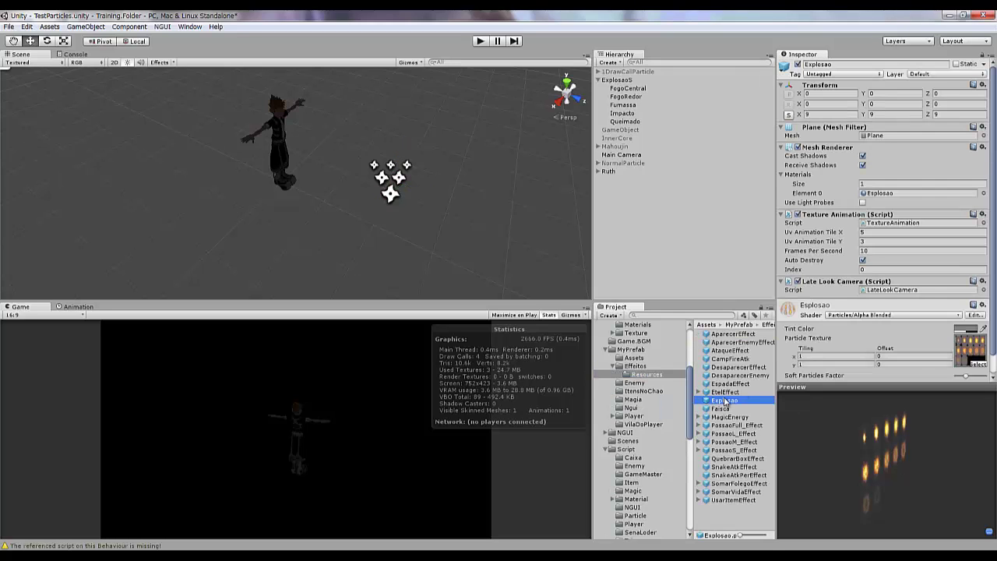
left_click_drag(722, 321, 724, 400)
left_click(522, 309)
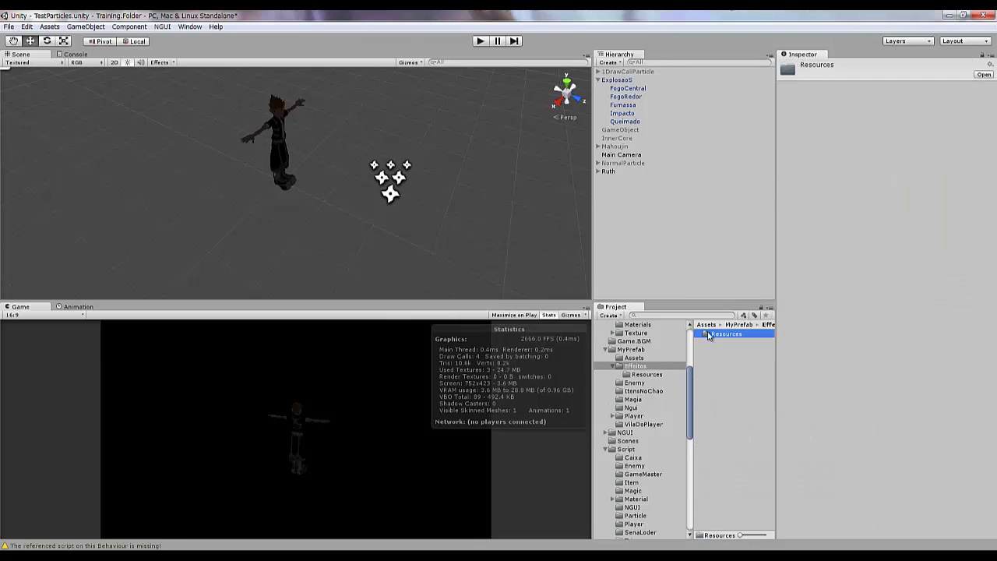
left_click(699, 399)
left_click(718, 400)
left_click(616, 80)
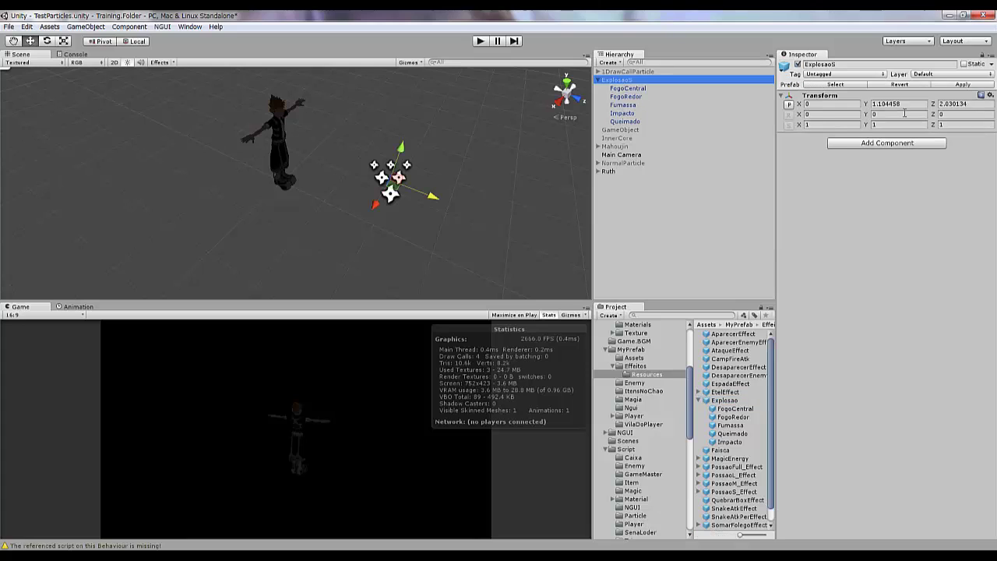
left_click(845, 141)
left_click(880, 194)
left_click(887, 247)
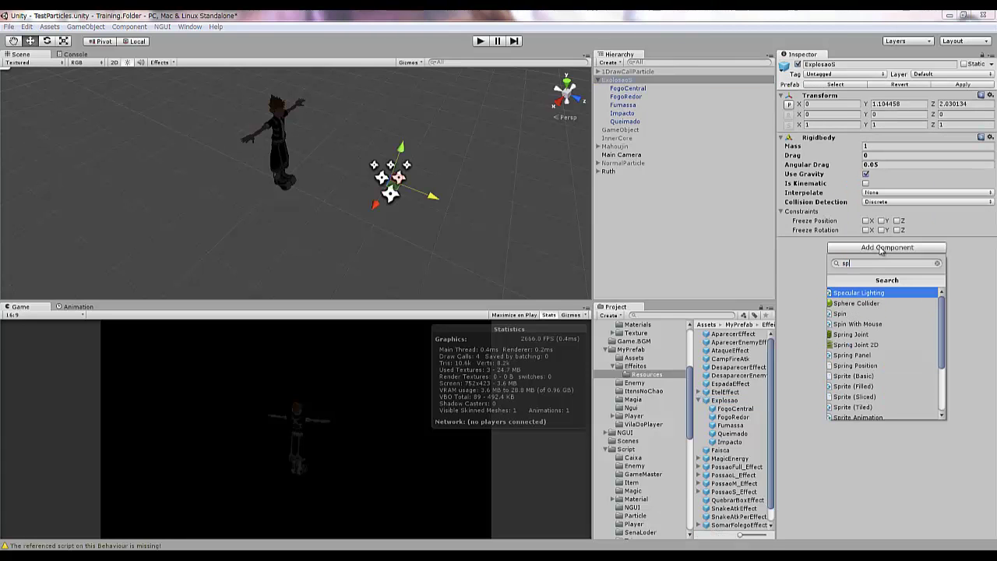
left_click(880, 338)
left_click(989, 242)
left_click(966, 279)
left_click(479, 41)
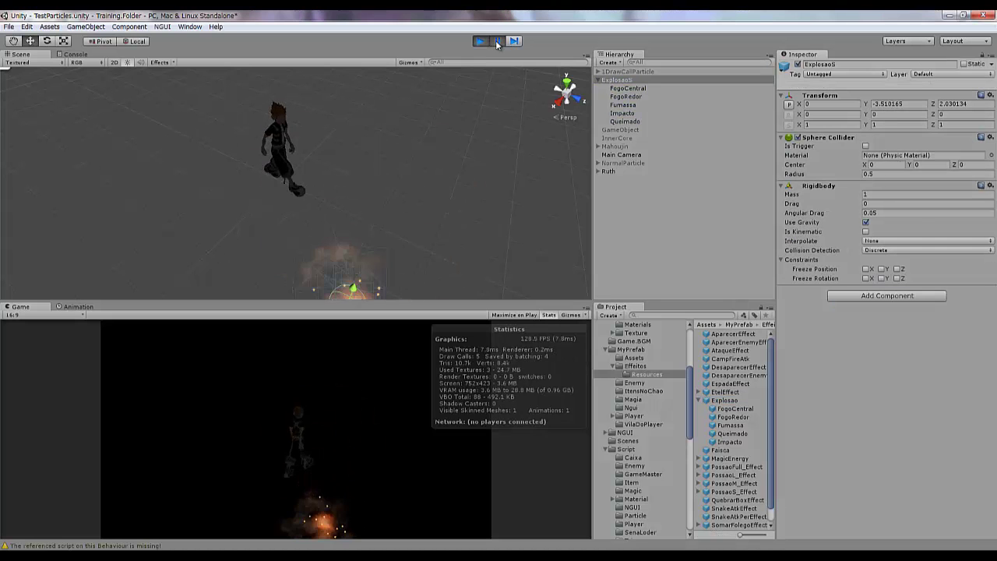
left_click(480, 41)
left_click(480, 41)
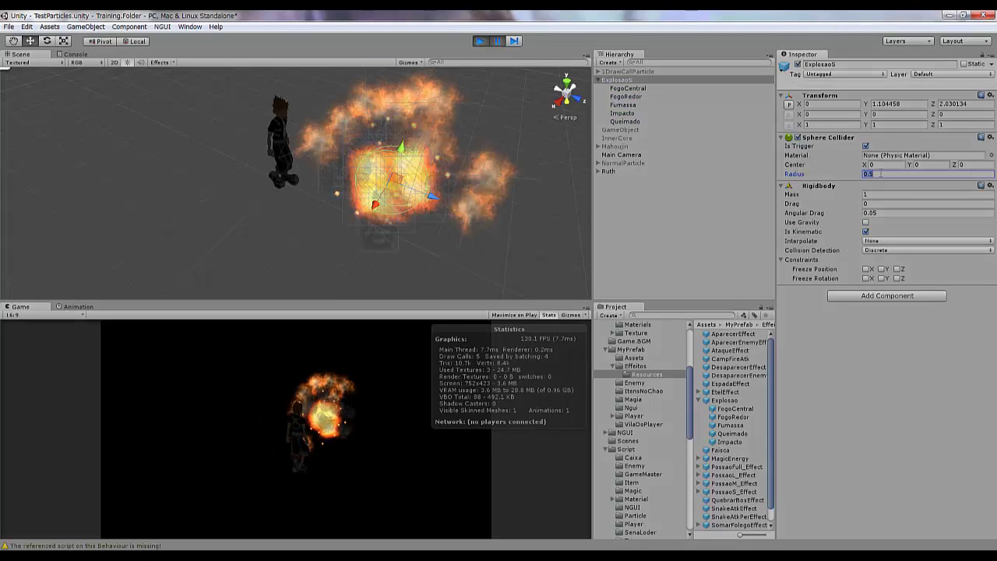
type("1.5")
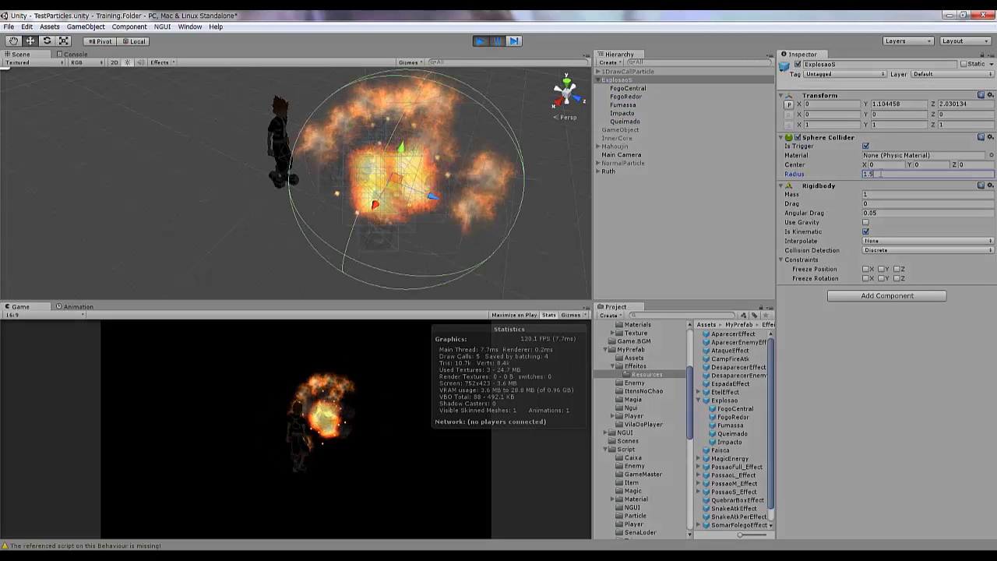
left_click(480, 40)
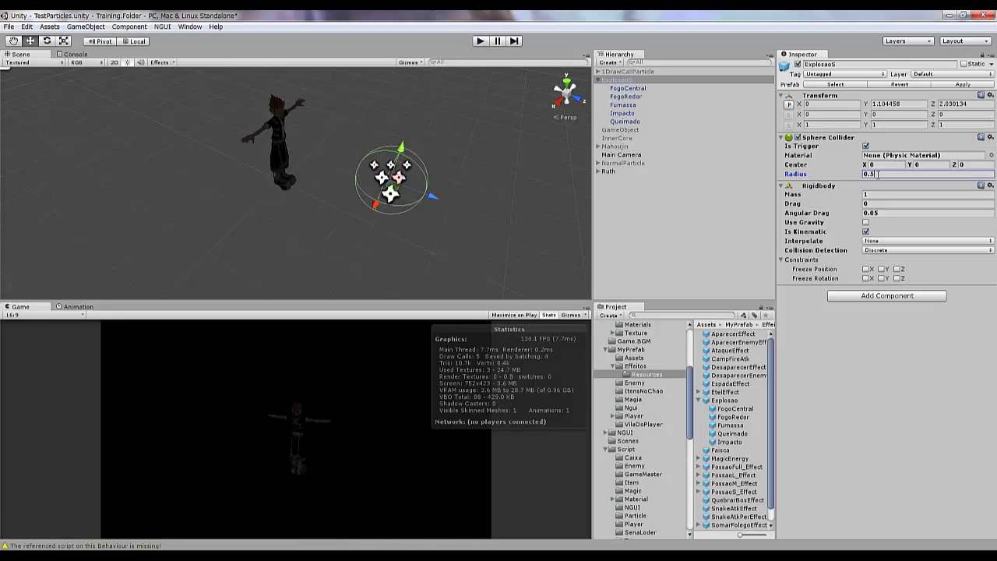
left_click(486, 42)
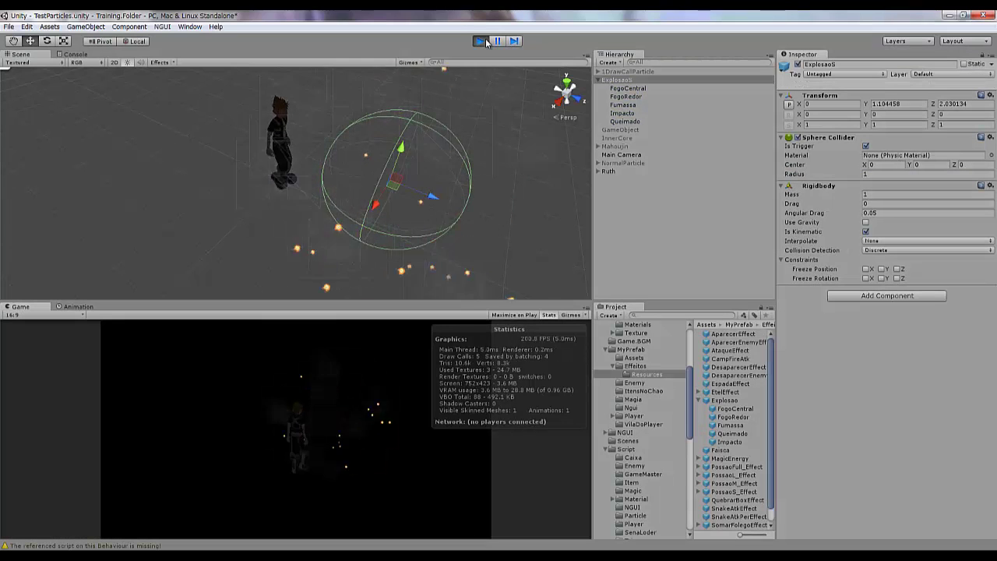
left_click(483, 41)
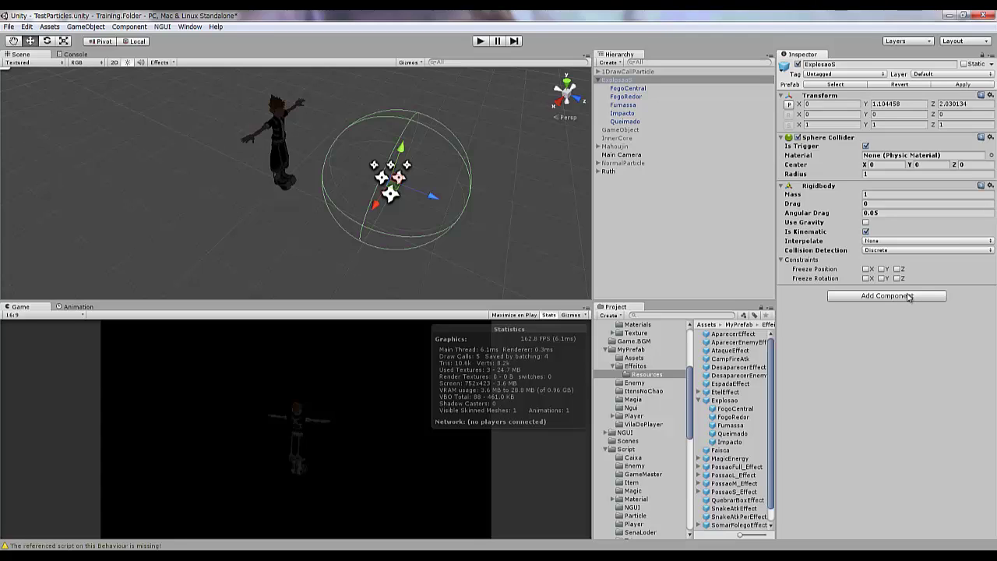
Browse to the Script/Magic folder and read through the FareBall script's code
left_click(908, 296)
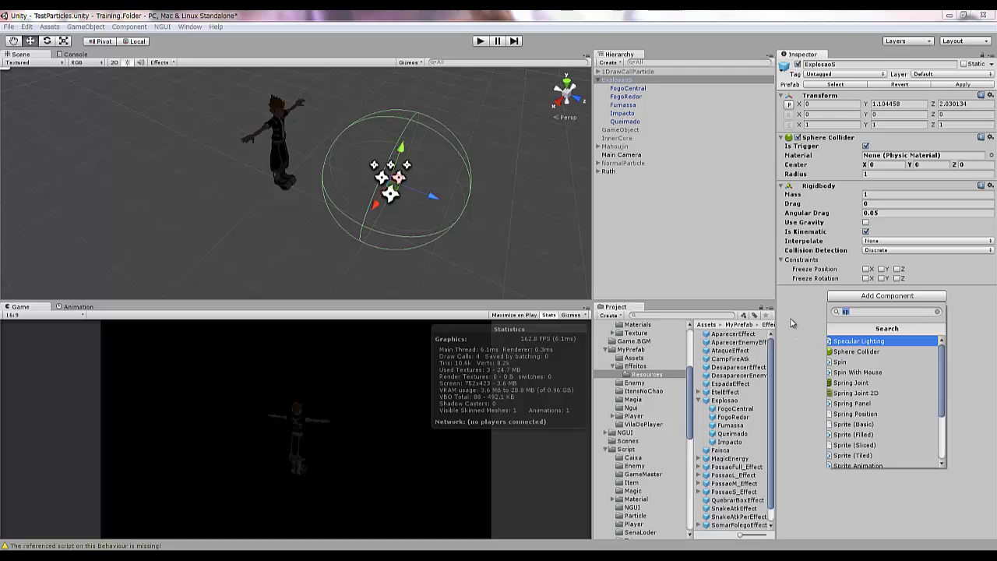
left_click(638, 497)
scroll(634, 483, "down", 3)
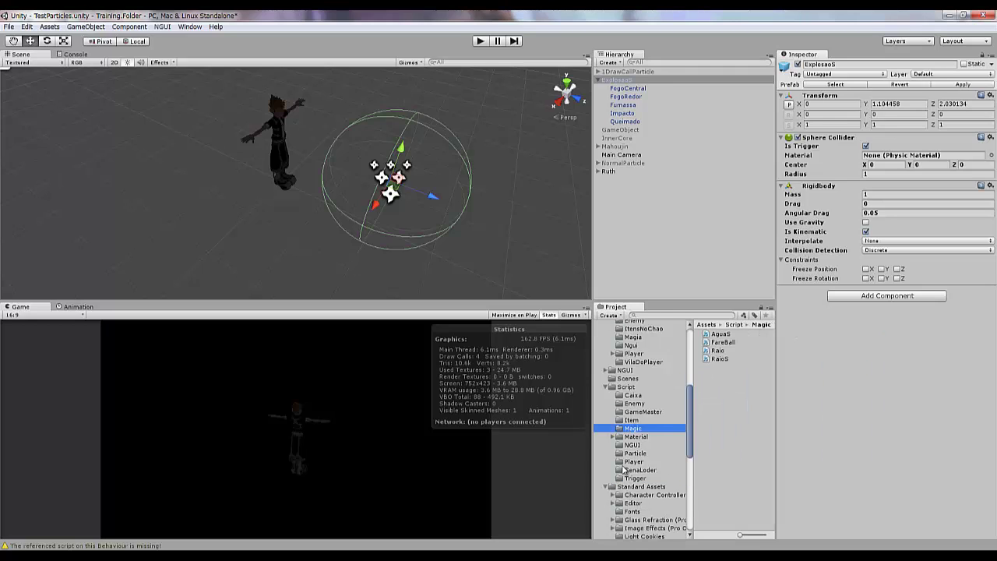
left_click(633, 461)
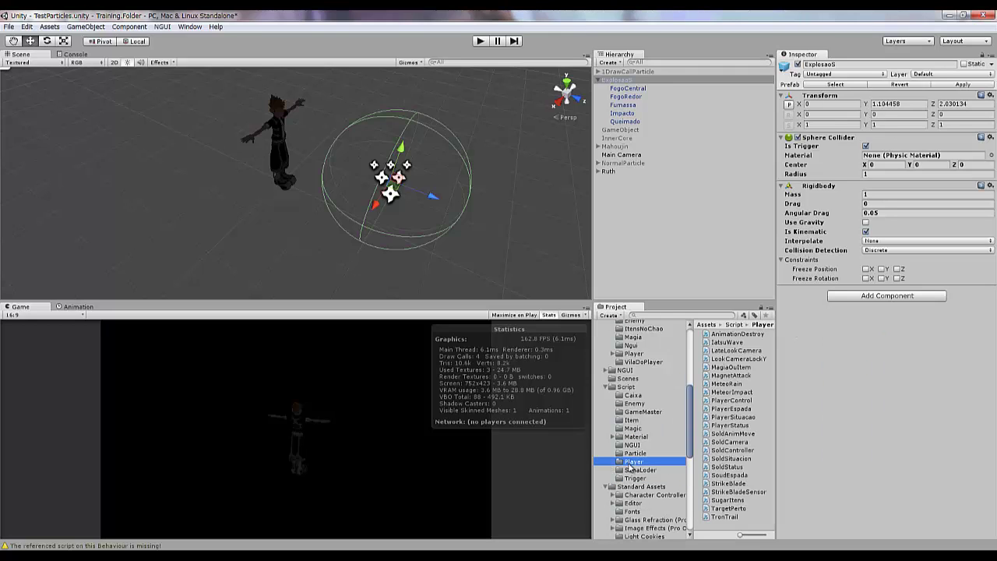
left_click(632, 428)
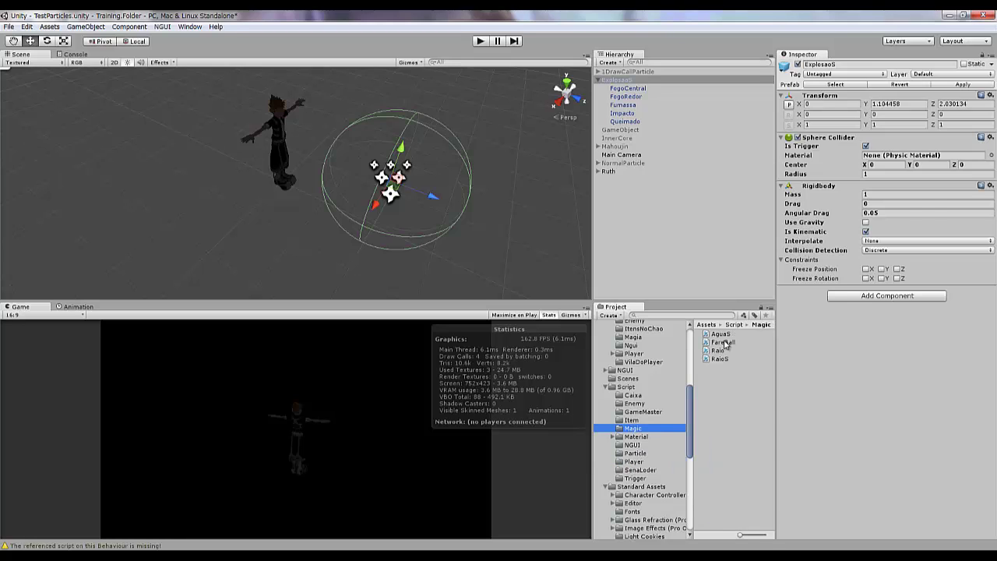
left_click(721, 342)
scroll(881, 379, "down", 3)
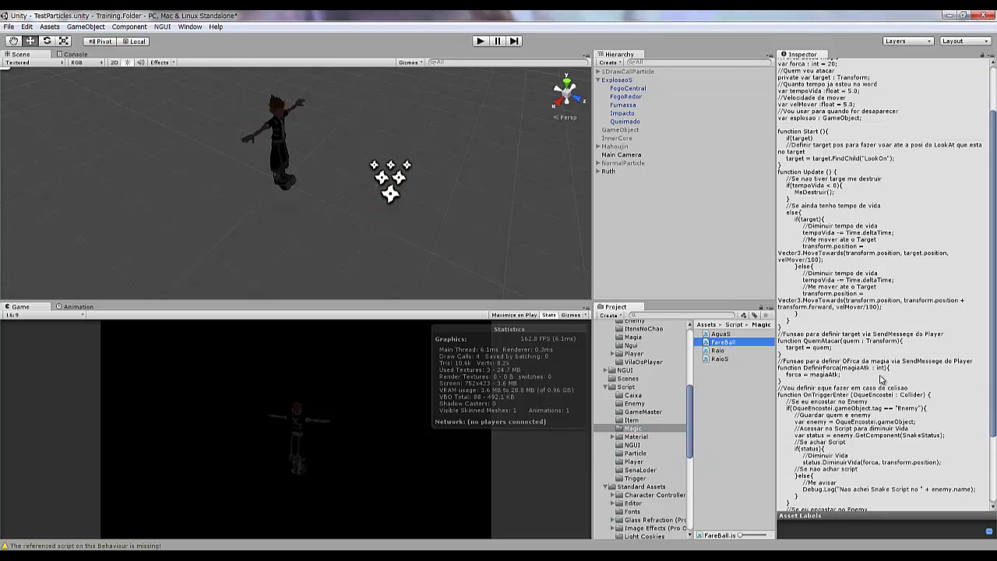
scroll(881, 379, "down", 3)
scroll(880, 379, "down", 2)
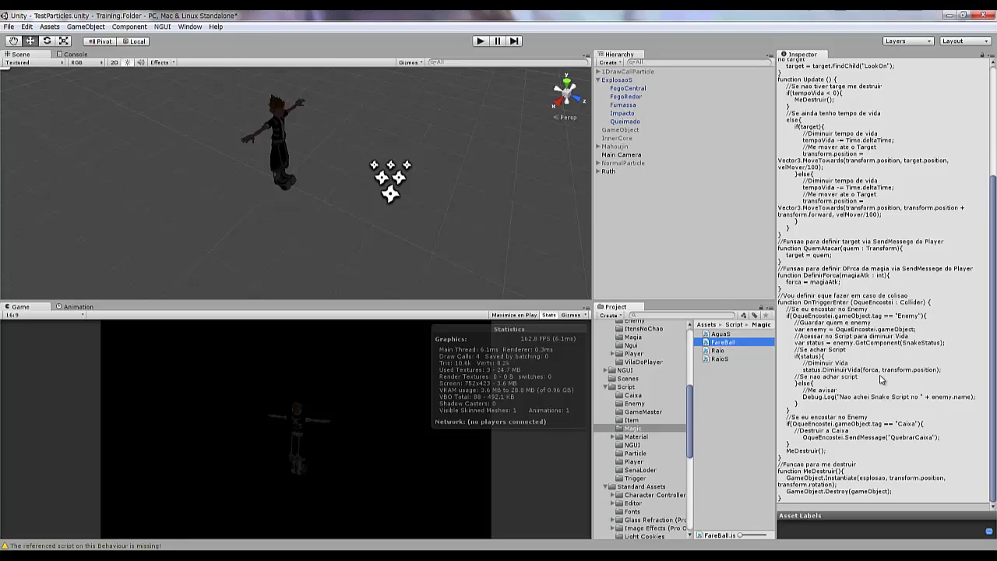
left_click(622, 80)
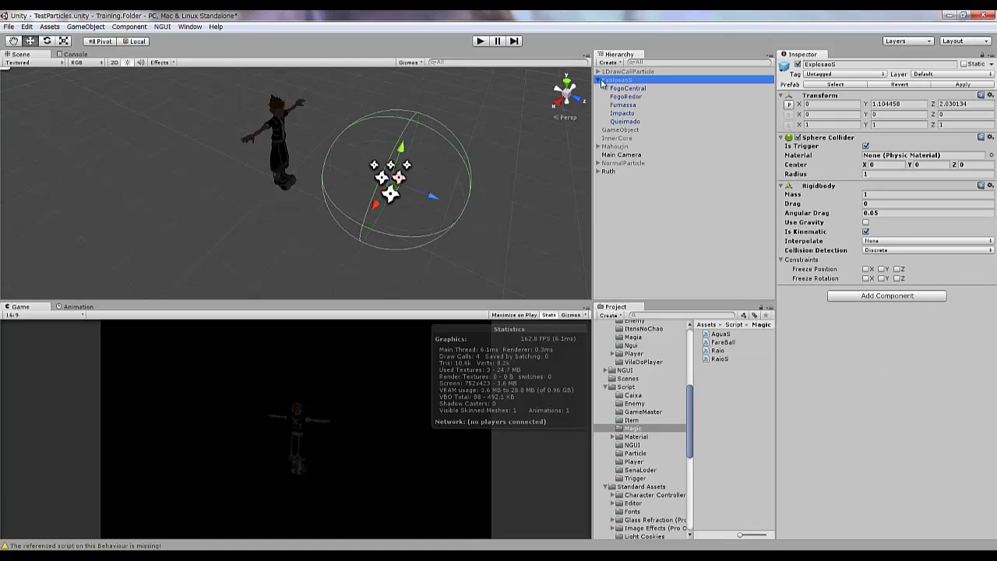
Deactivate ExplosaoS and paste a top-level copy of FogoCentral
left_click(600, 81)
left_click(798, 64)
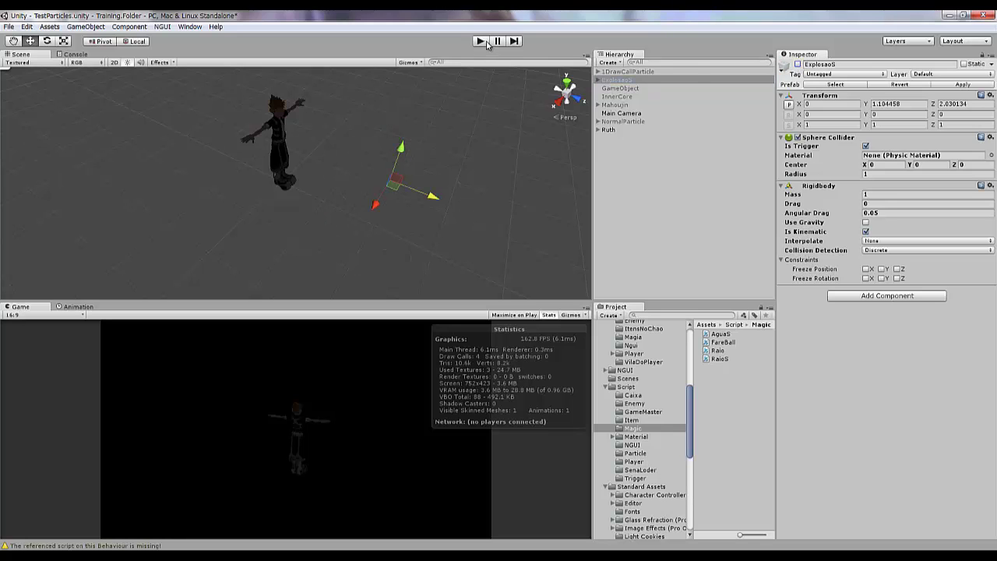
left_click(608, 63)
left_click(628, 78)
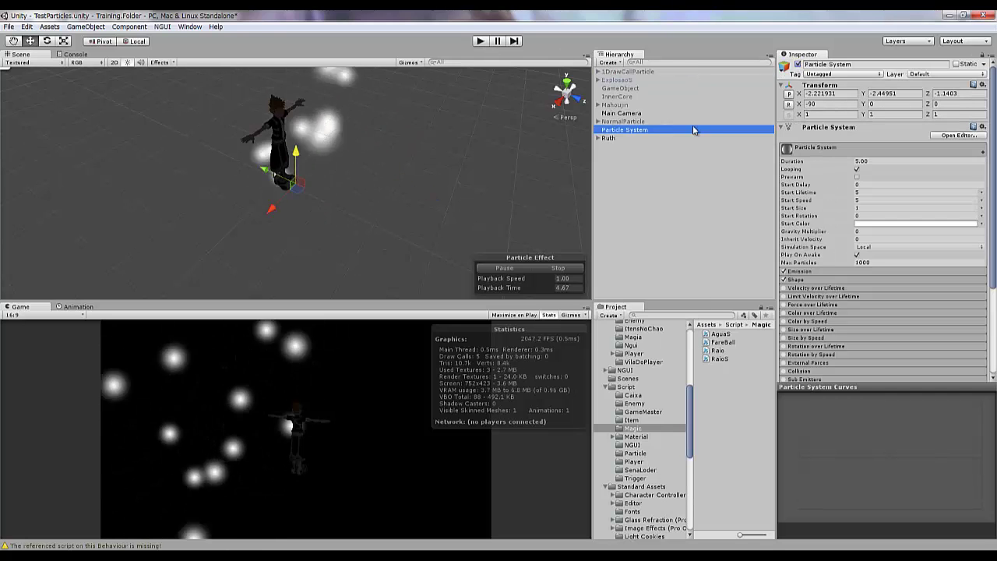
key("ctrl+z")
key("ctrl+z")
key("ctrl+z")
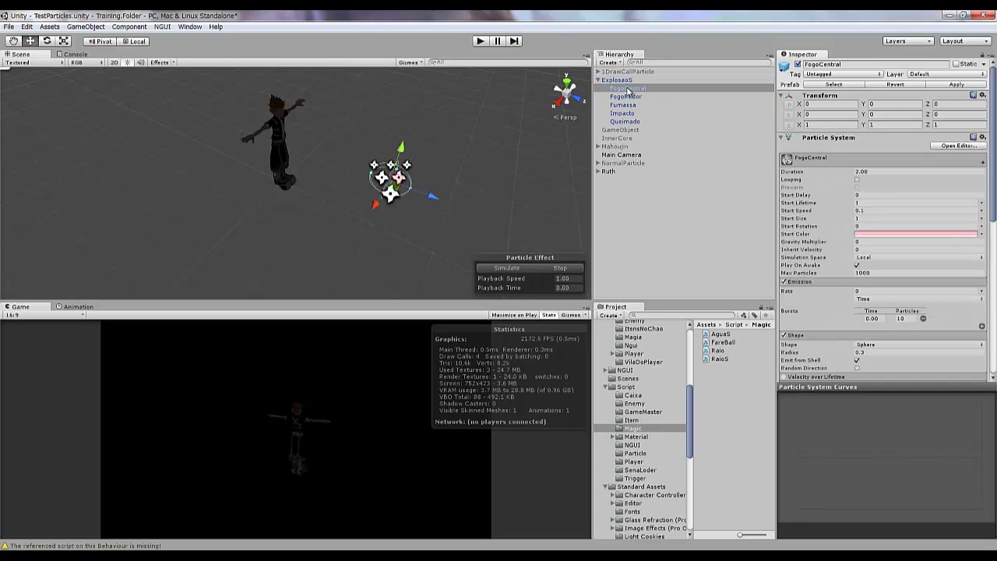
key("ctrl+z")
key("ctrl+z")
key("ctrl+z")
key("ctrl+z")
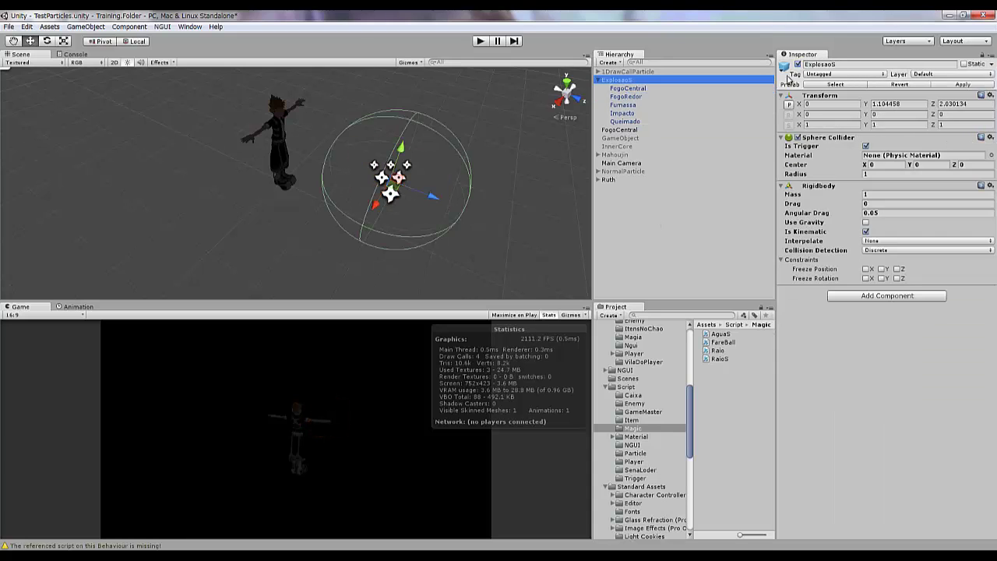
key("ctrl+z")
Create an empty object named FireBallS and parent the FogoCentral copy under it
left_click(86, 26)
left_click(93, 37)
left_click(617, 138)
type("FireBallS")
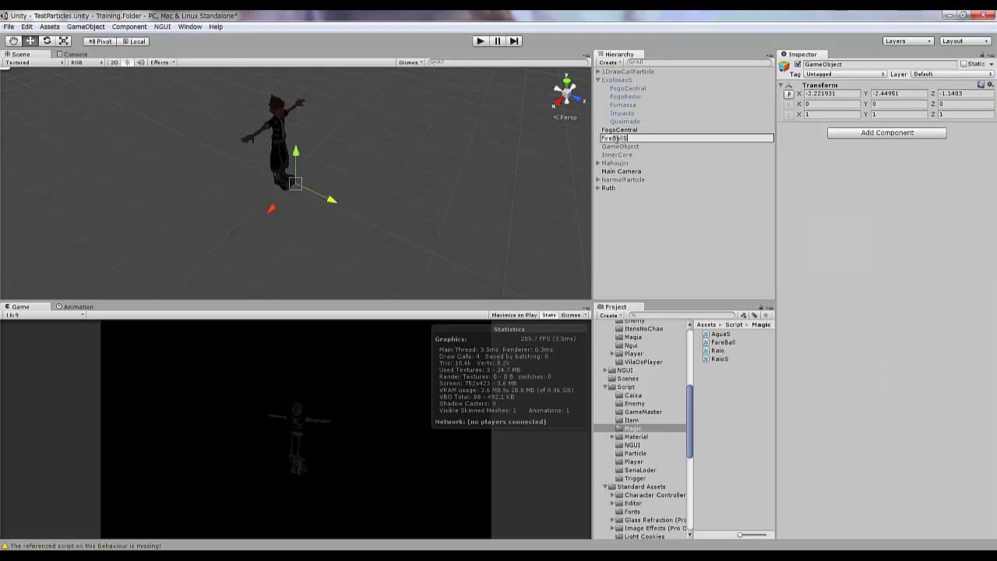
key("Return")
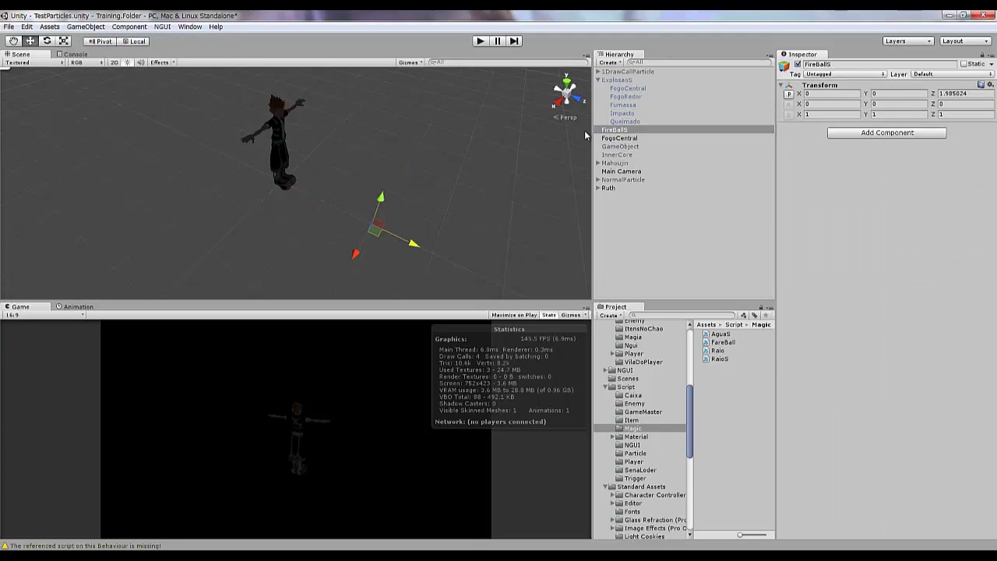
left_click_drag(619, 138, 614, 129)
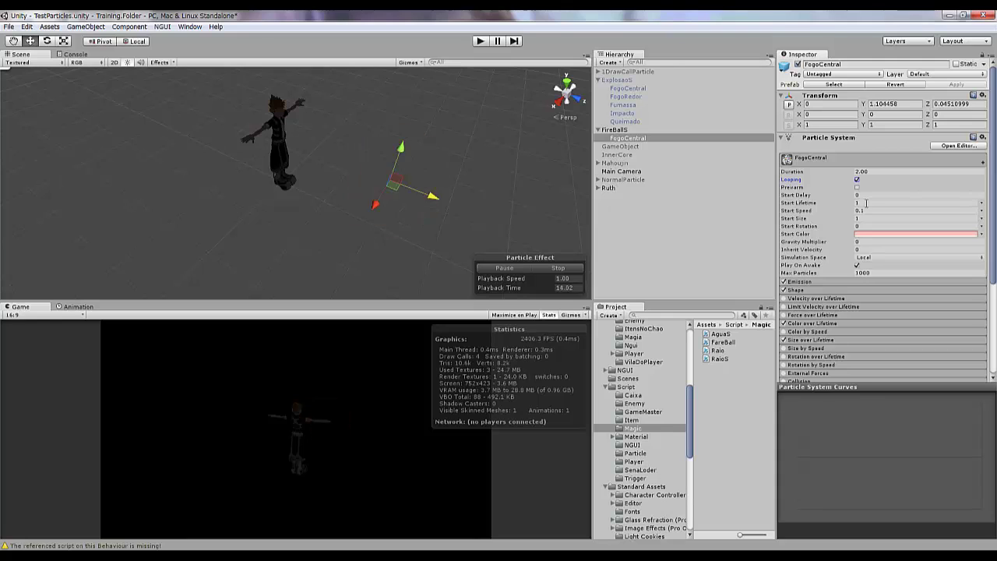
Set FogoCentral's sphere emitter radius to 0.1
left_click(794, 281)
left_click(794, 327)
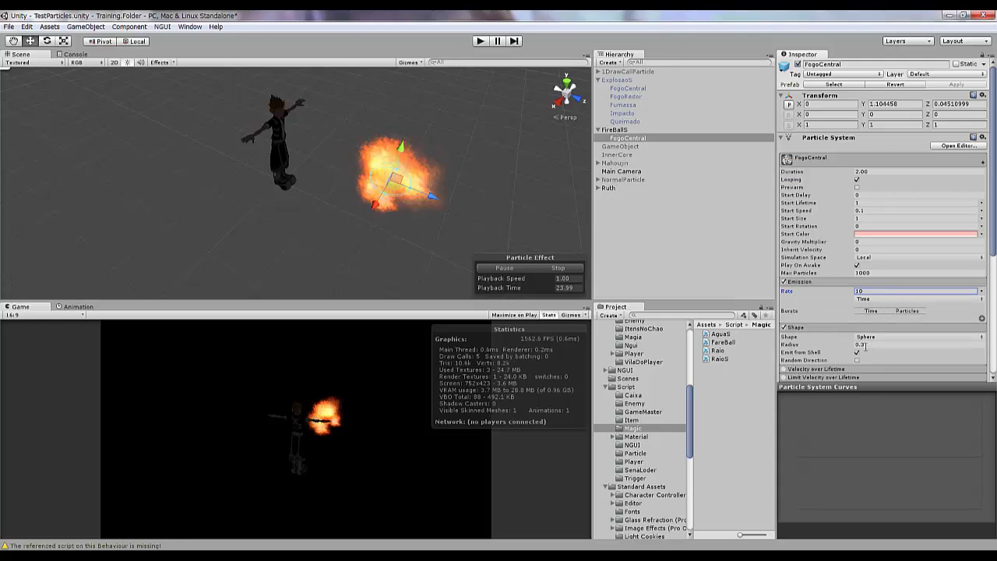
double_click(862, 344)
type("0.1")
Make the start colour white and fade particles to transparent over their lifetime
left_click(946, 235)
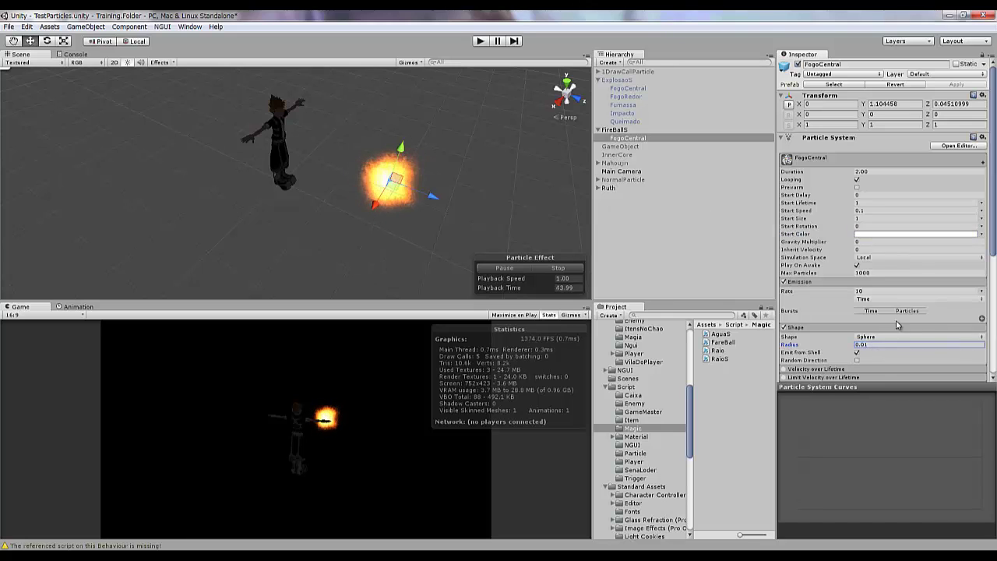
scroll(895, 321, "down", 3)
left_click(810, 300)
left_click(915, 309)
left_click_drag(67, 35, 47, 71)
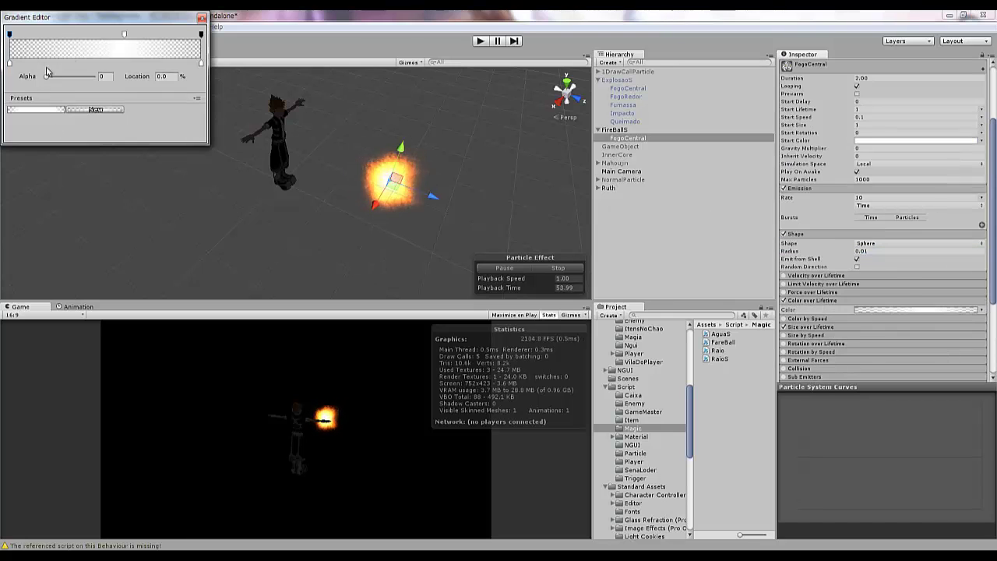
left_click_drag(123, 34, 9, 34)
left_click(200, 20)
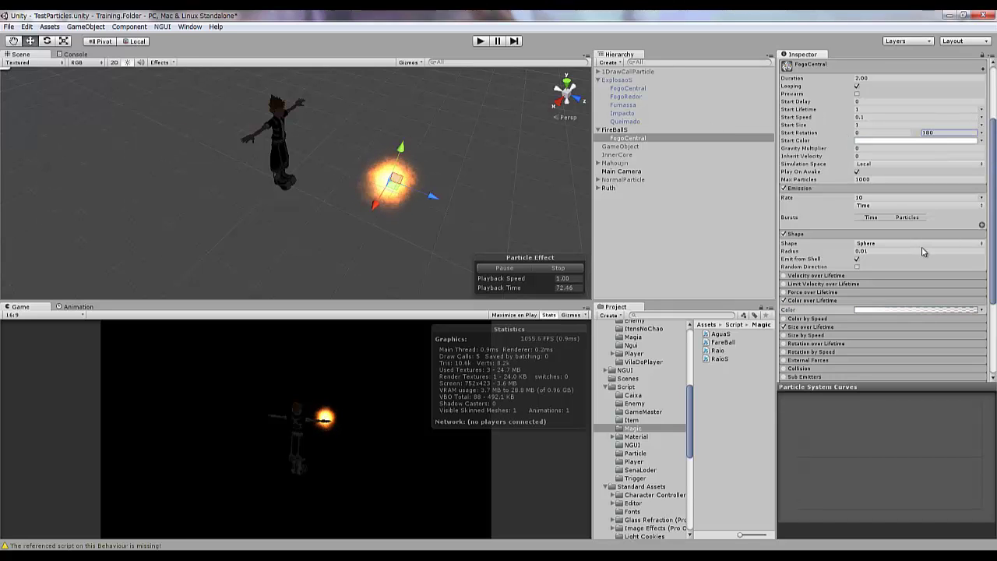
Add a shrinking Size over Lifetime curve, Start Lifetime 0.5 and emission rate 15
scroll(923, 249, "down", 2)
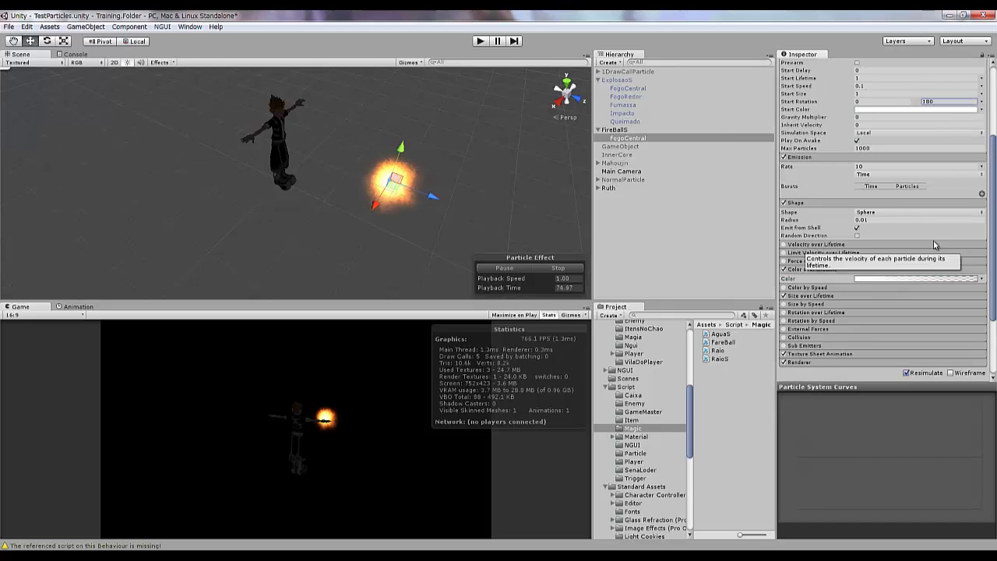
left_click(841, 299)
left_click(882, 306)
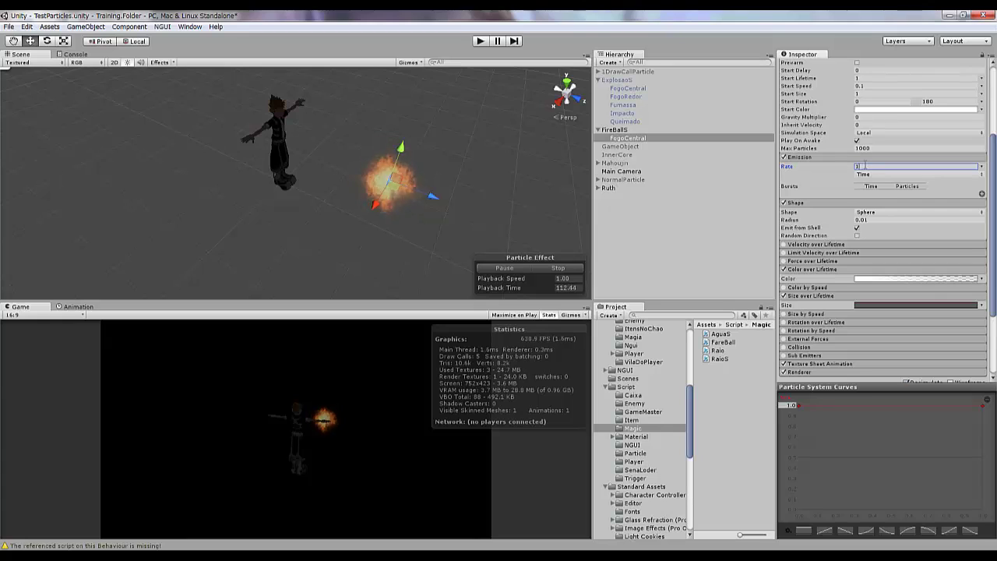
left_click(916, 166)
type("5")
left_click(860, 78)
type("0.5")
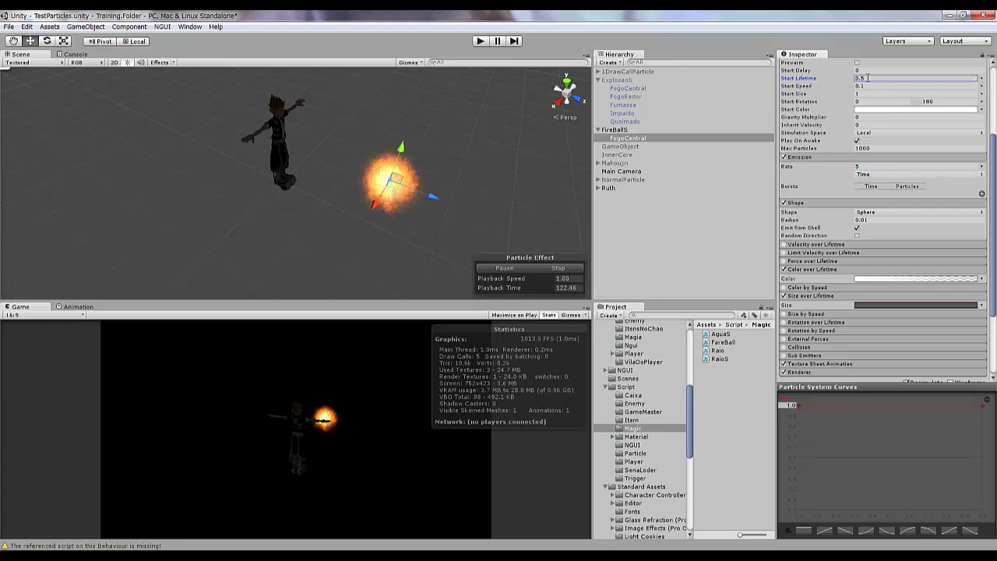
left_click(878, 166)
type("10")
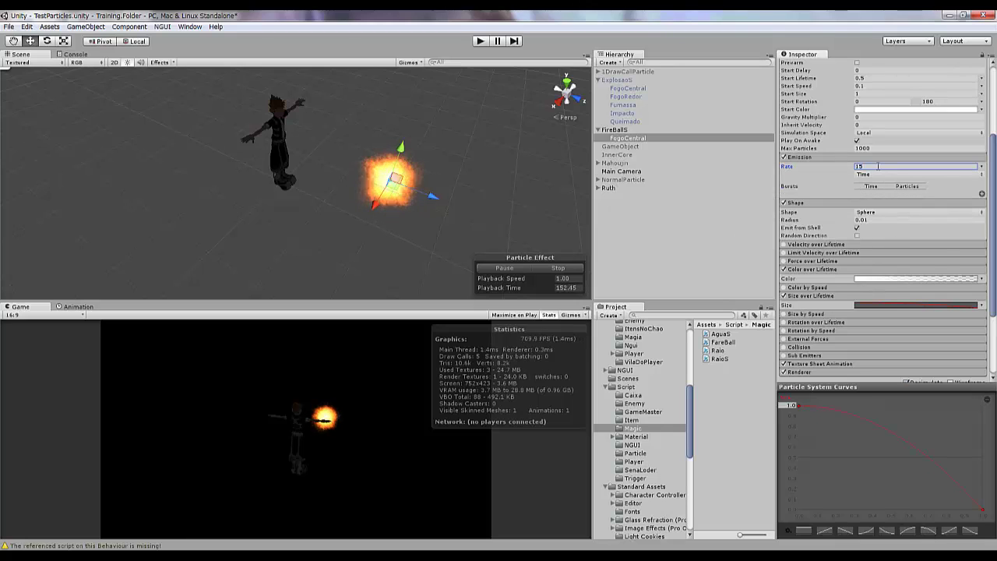
Keep the Sphere shape and emit from its full volume rather than the shell
left_click(889, 212)
left_click(890, 219)
left_click(858, 227)
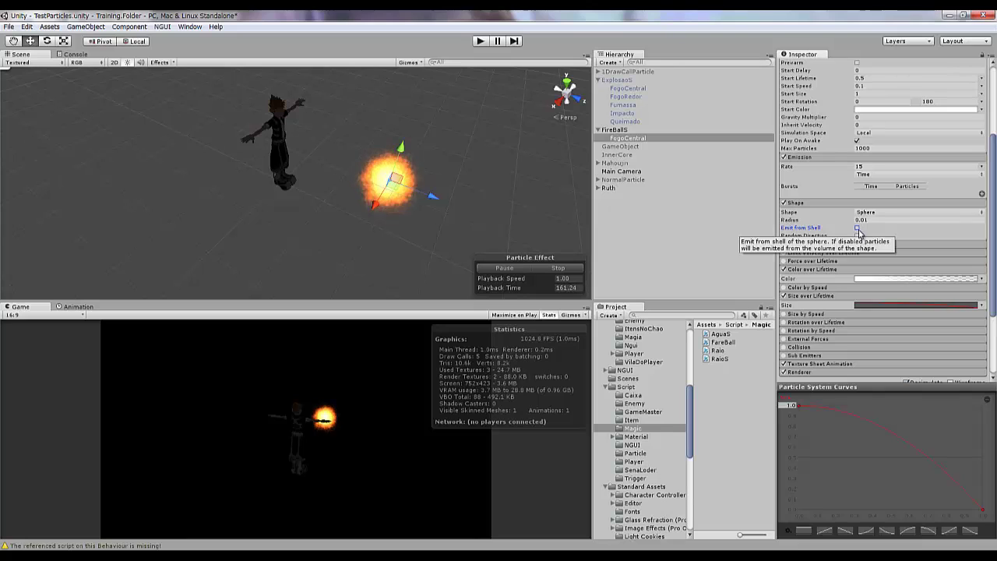
left_click(872, 220)
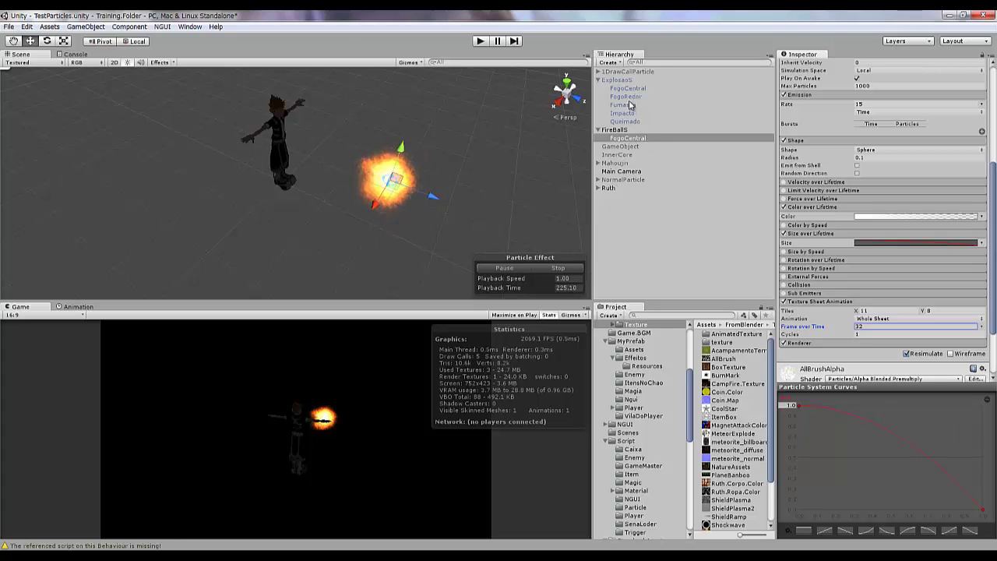
Duplicate FogoCentral and name the copy FogoRedor
key("ctrl+d")
key("F2")
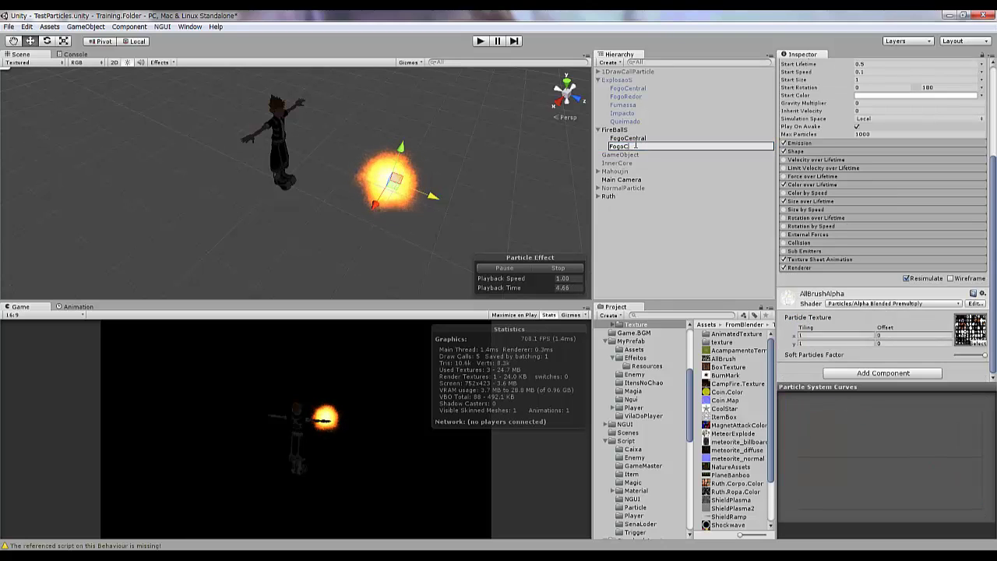
key("Return")
Set FogoRedor's start speed to 0.5, shape radius to 0.3 and emission rate to 20
left_click(845, 151)
left_click(869, 168)
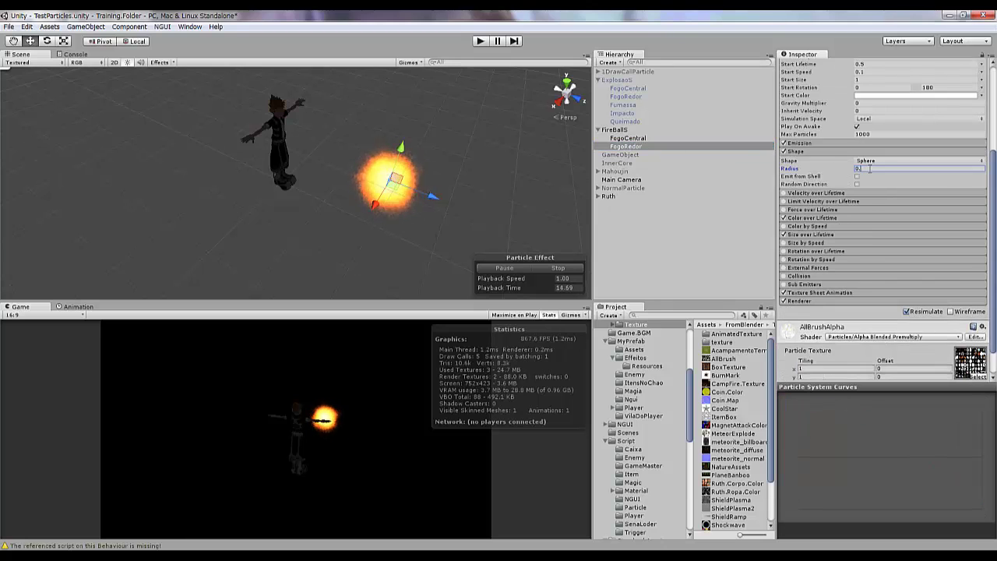
left_click(873, 292)
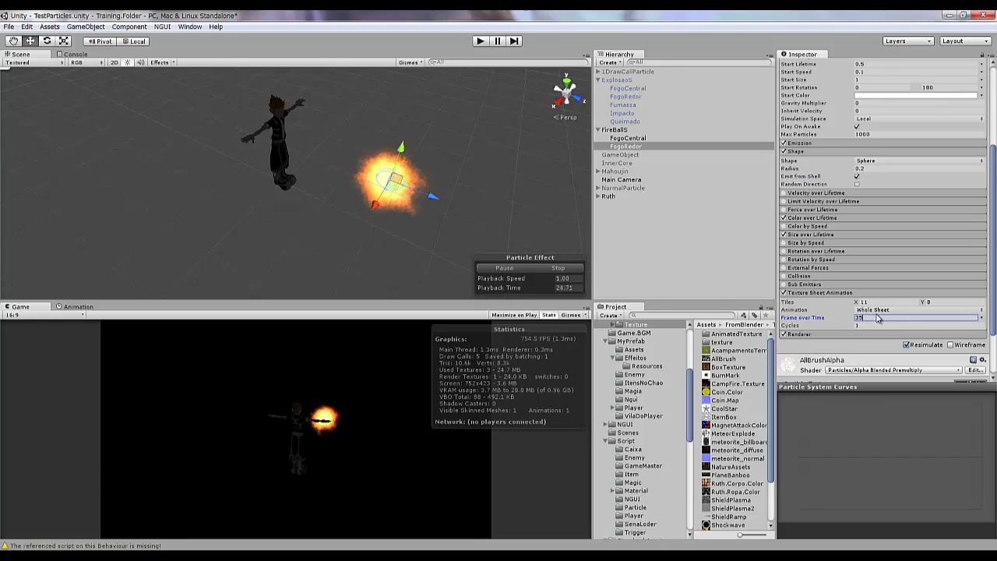
scroll(824, 195, "up", 2)
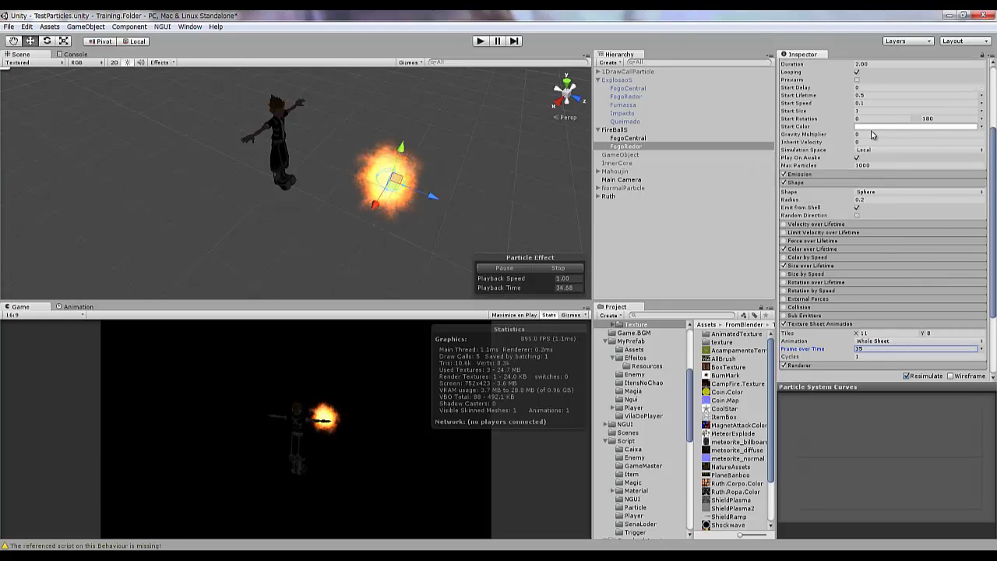
left_click(872, 104)
type("2")
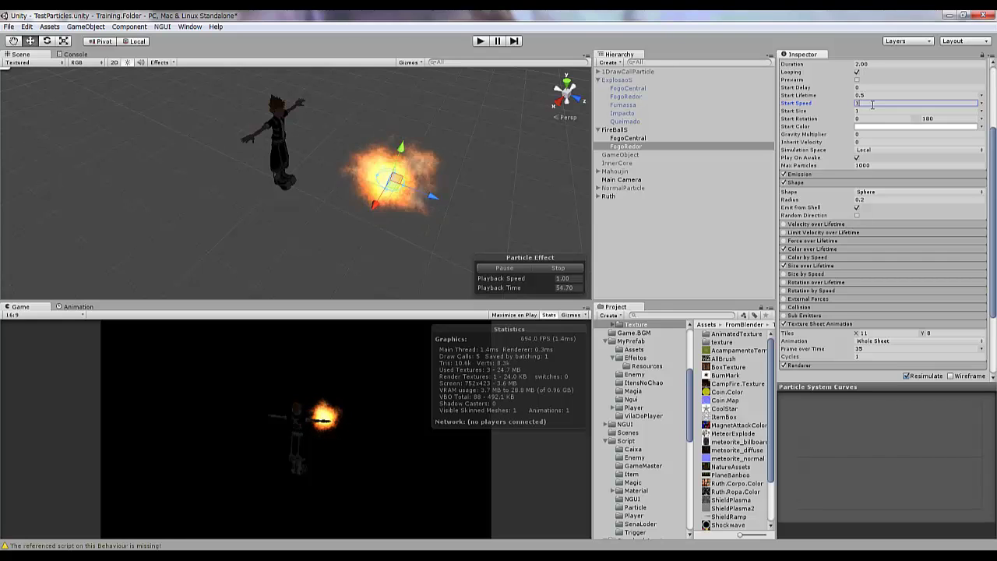
type("0.5")
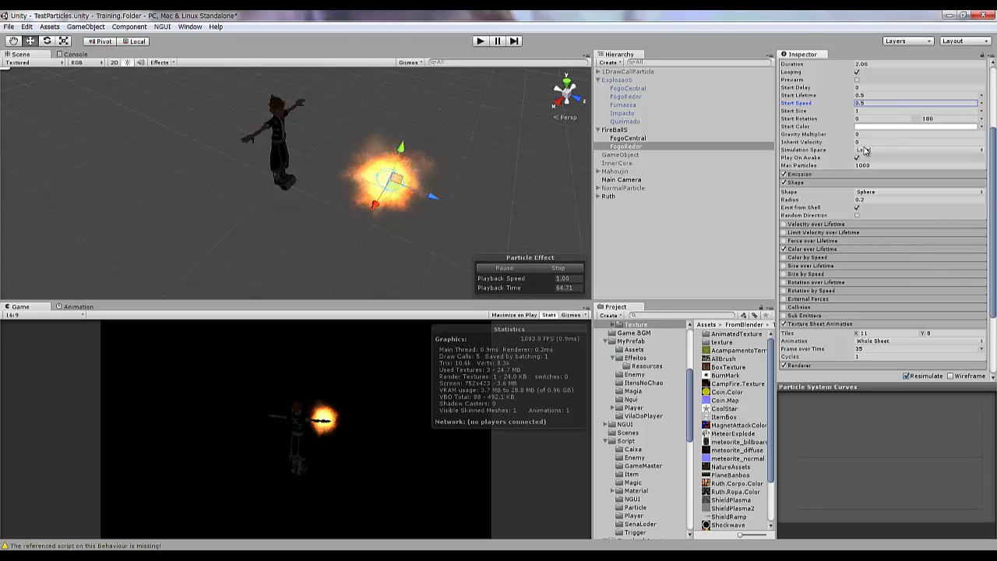
left_click(872, 199)
type("0.3")
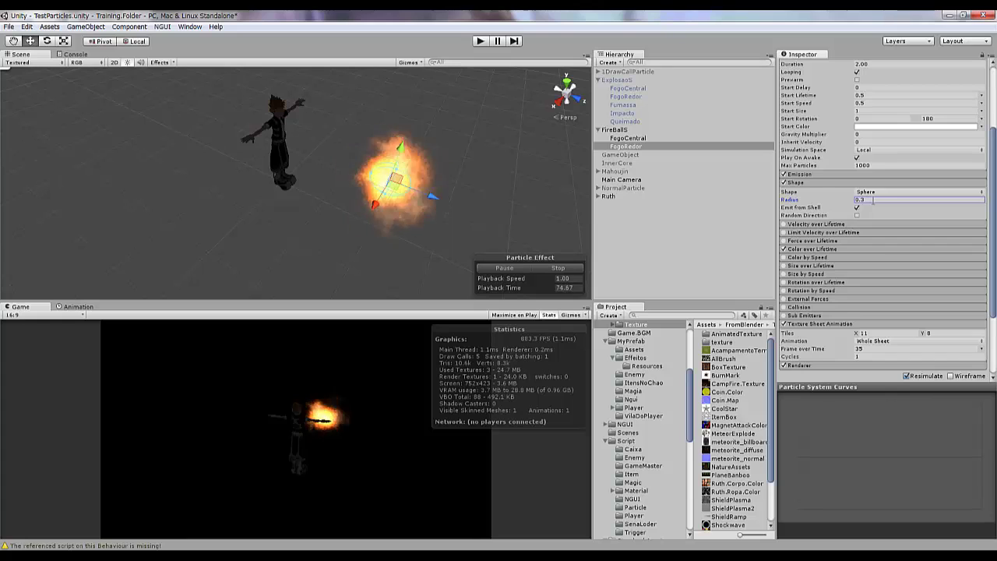
left_click(872, 174)
left_click(873, 183)
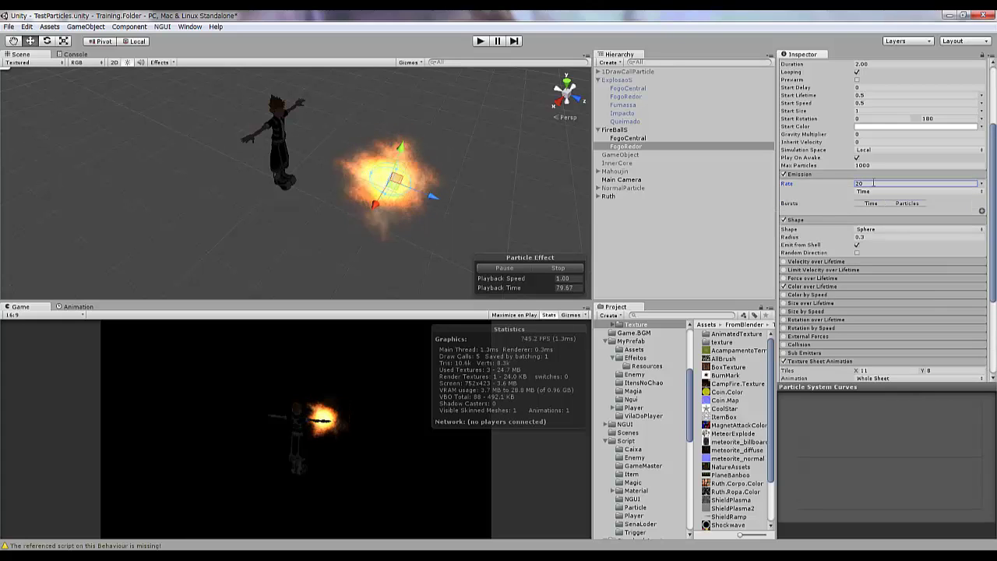
Duplicate FogoRedor and rename the copy Fumassa for the smoke layer
left_click(629, 146)
key("ctrl+d")
type("ssa")
key("Return")
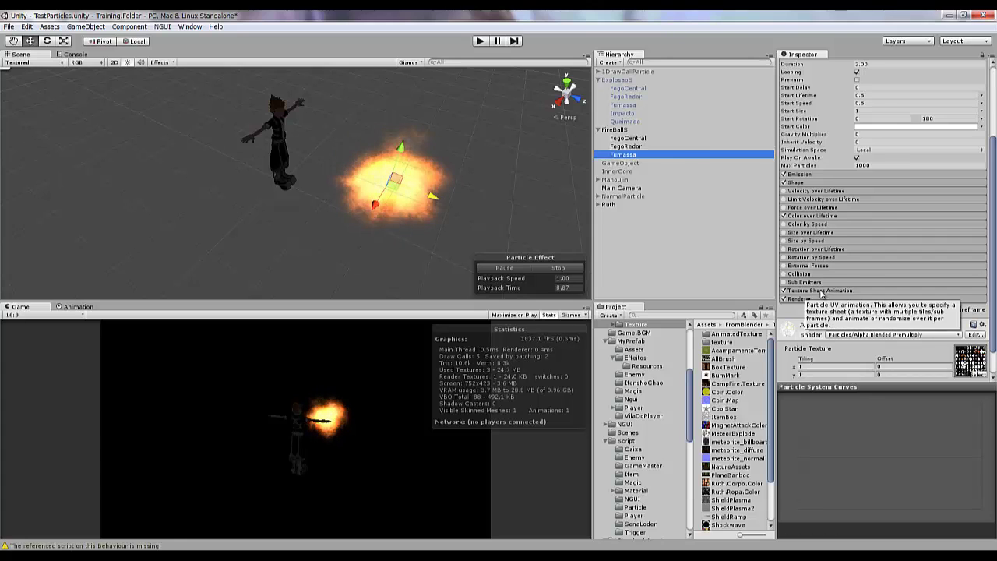
Make Fumassa's start colour pure white and adjust its frame over time value
double_click(970, 362)
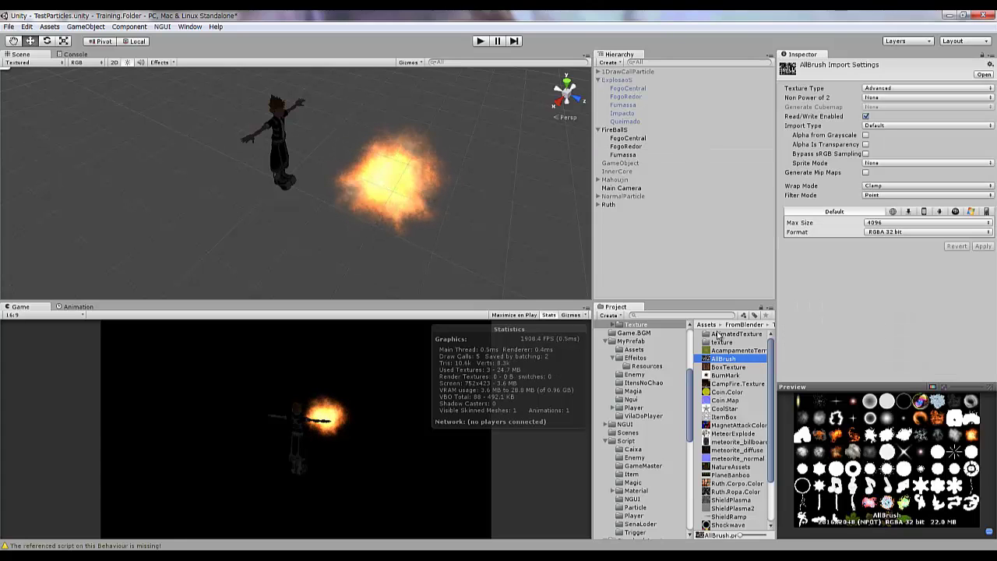
left_click(623, 154)
type("12")
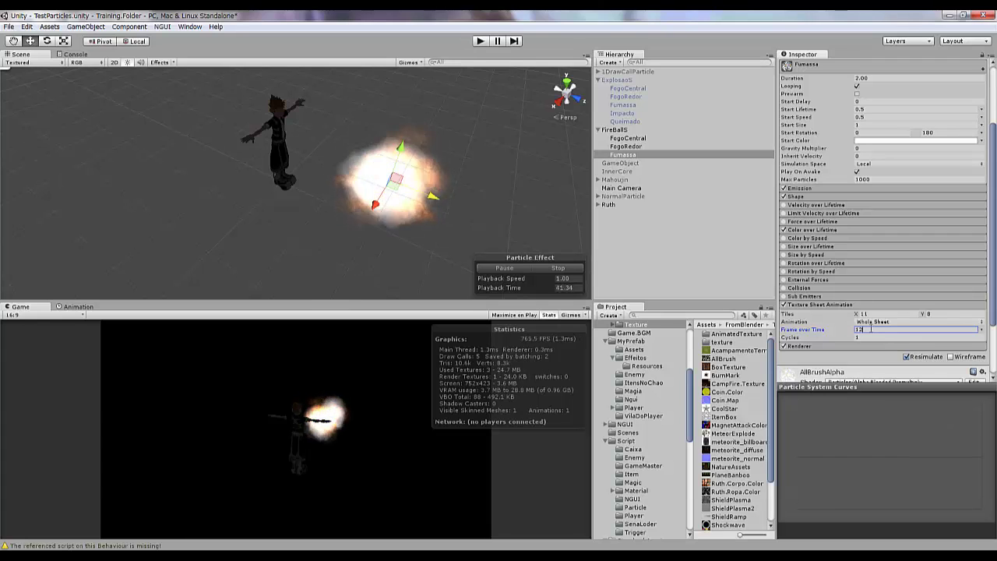
left_click(899, 140)
left_click(39, 169)
left_click_drag(36, 170, 85, 169)
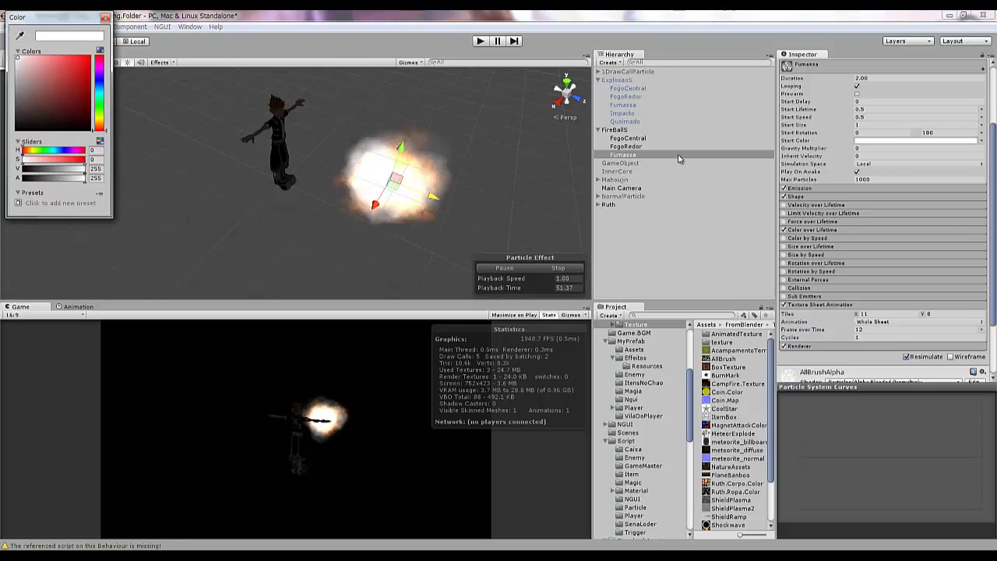
left_click(870, 332)
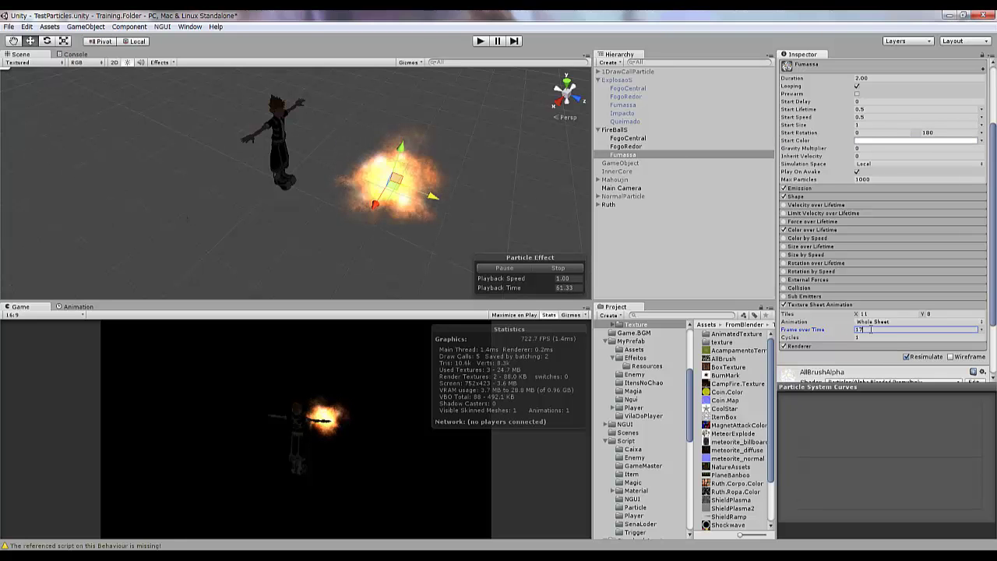
type("1523")
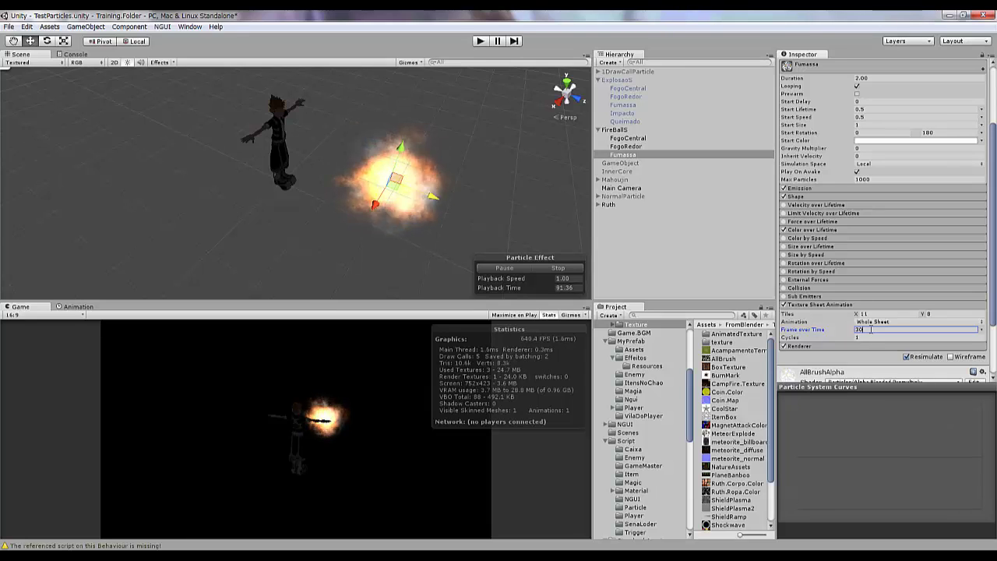
key("BackSpace")
type("8")
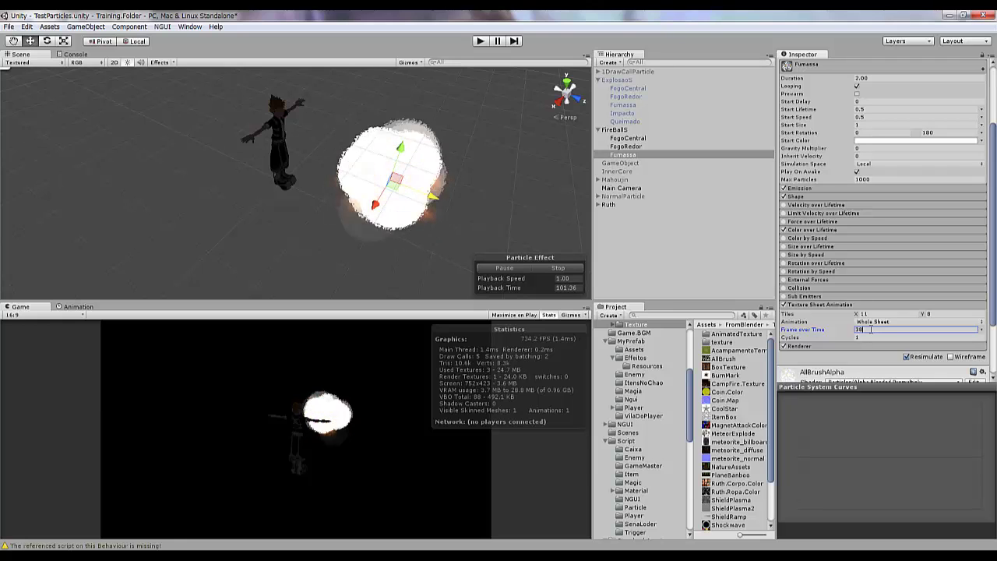
key("BackSpace")
Set Fumassa's emission rate 10, radius 0.4, and a transparent alpha key at 50% in Color over Lifetime
left_click(821, 187)
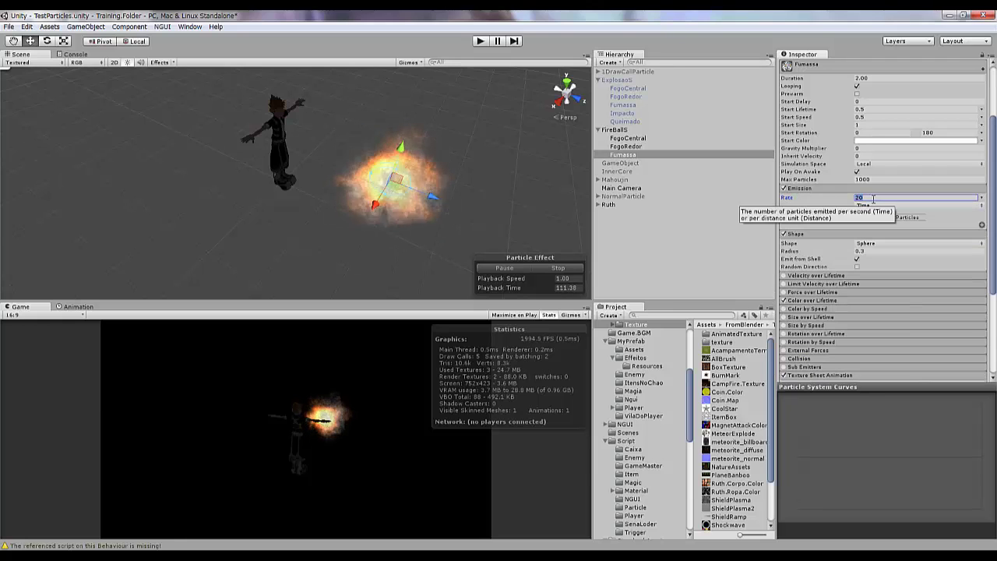
left_click(873, 250)
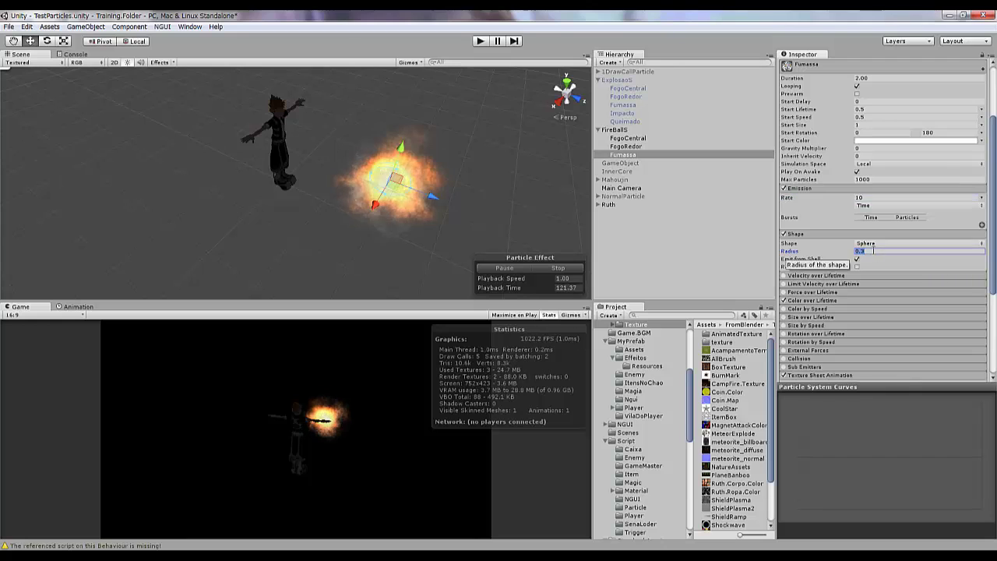
type("0.4")
left_click(812, 299)
left_click(917, 309)
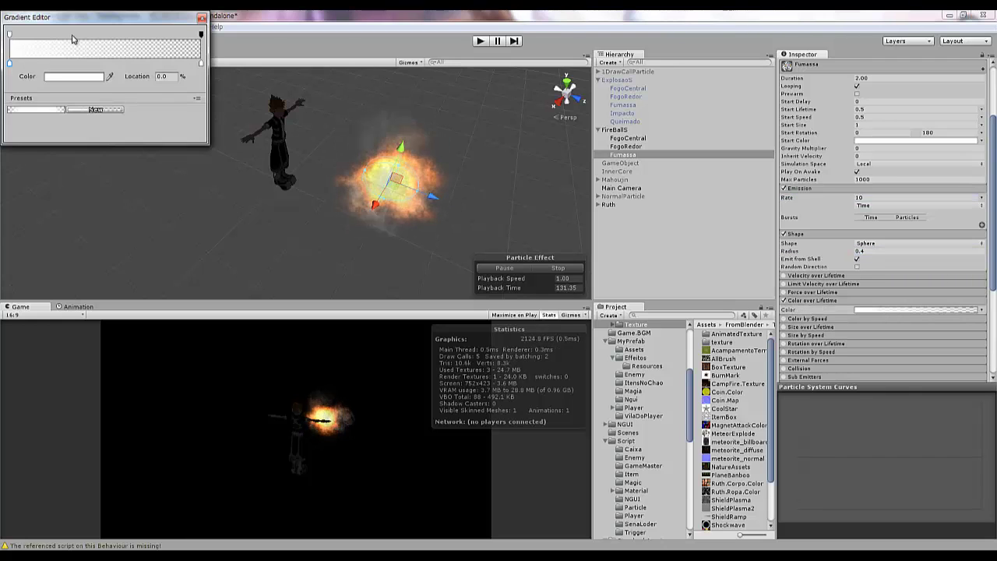
mouse_move(79, 79)
left_mouse_down()
mouse_move(46, 76)
mouse_move(132, 76)
left_mouse_up()
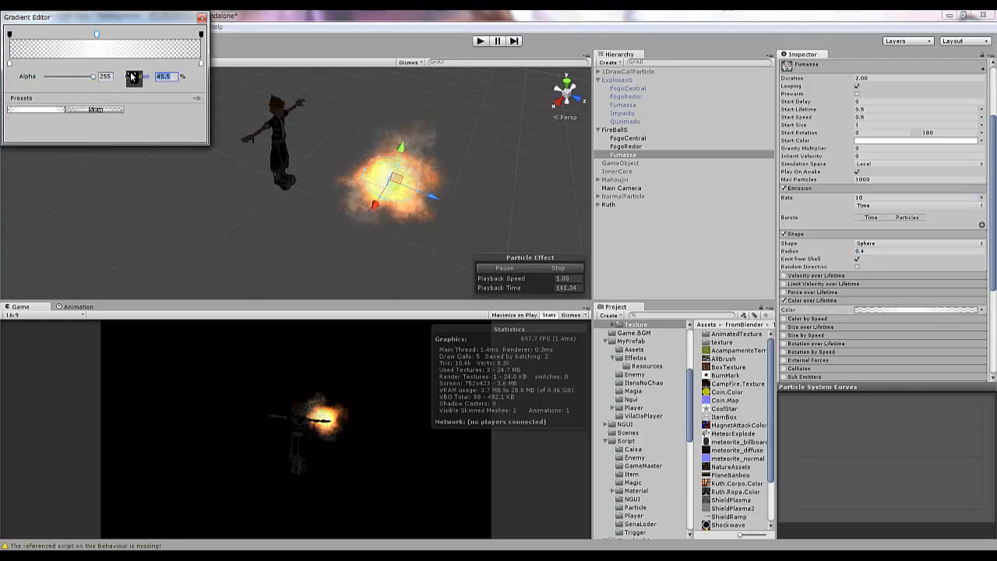
type("50")
key("Return")
Give Fumassa start lifetime 1, start size 0.5 and a growing Size over Lifetime curve
left_click(878, 109)
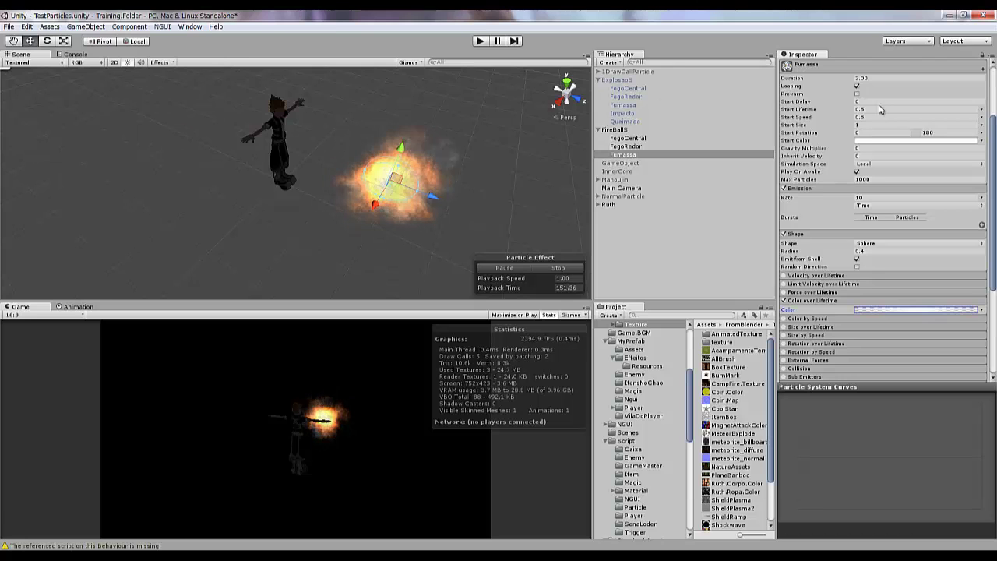
type("1")
key("Tab")
key("Tab")
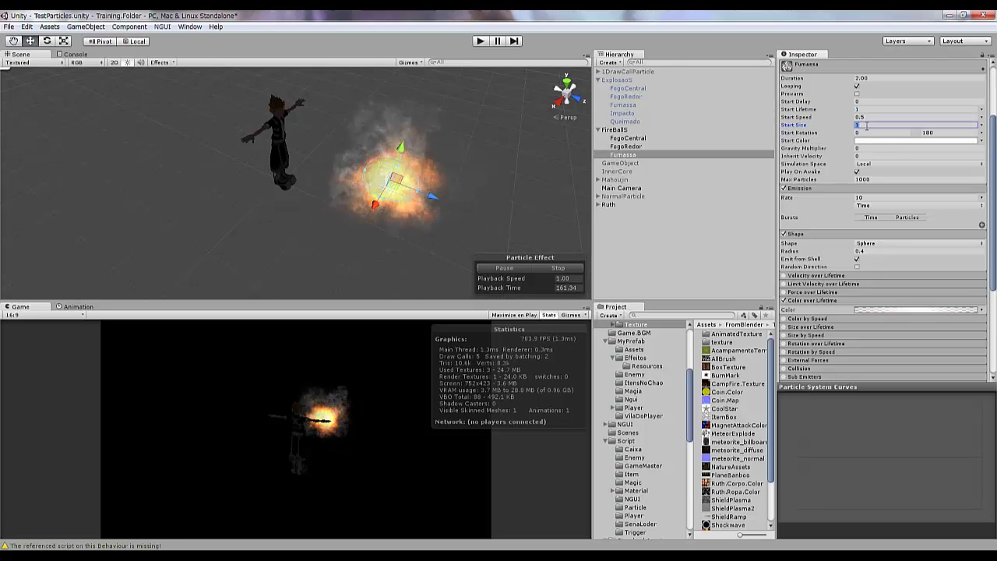
left_click(810, 327)
left_click(856, 336)
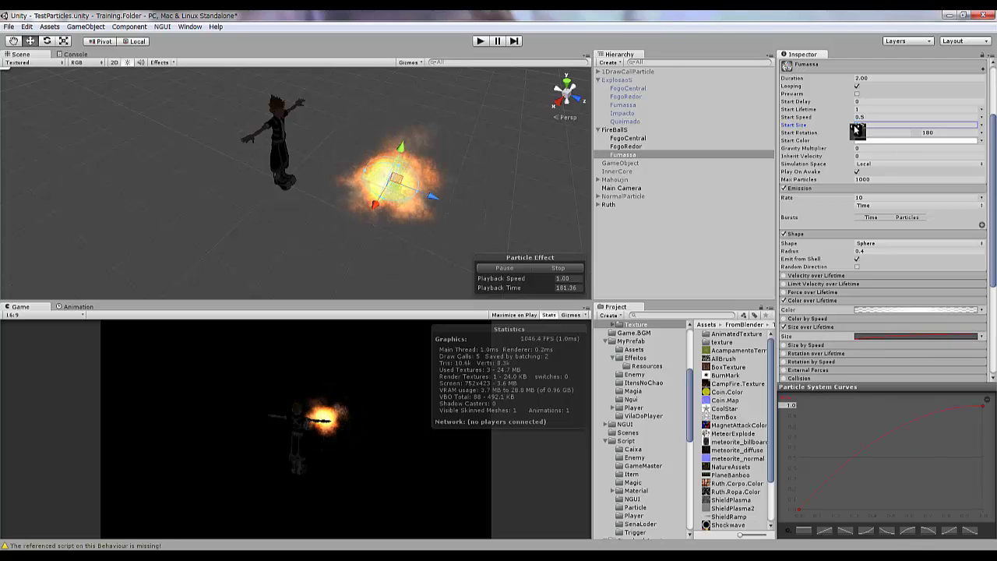
type("0.5")
left_click(880, 251)
Check FogoCentral's frame over time setting and preview the fireball in play mode
left_click(627, 138)
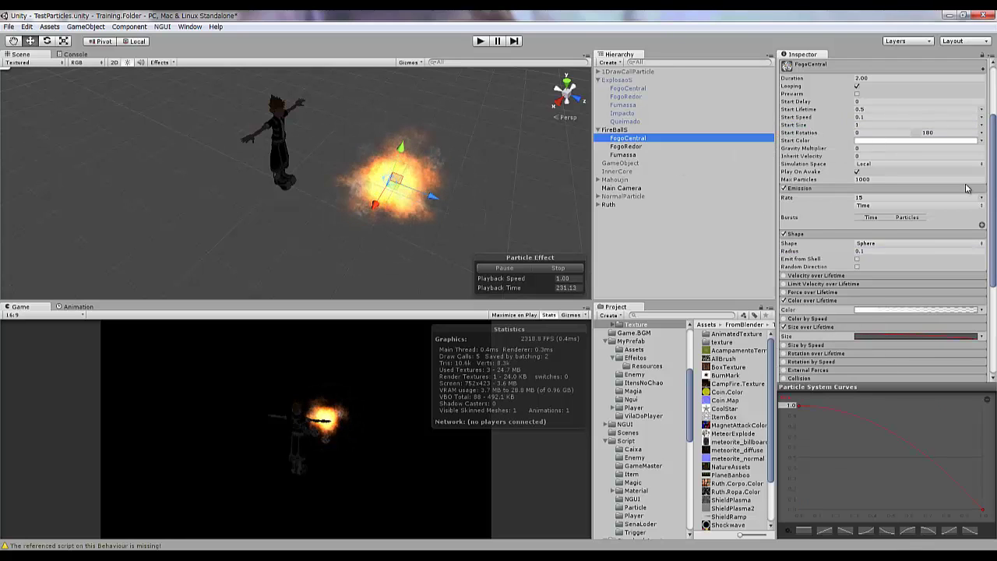
left_click(722, 358)
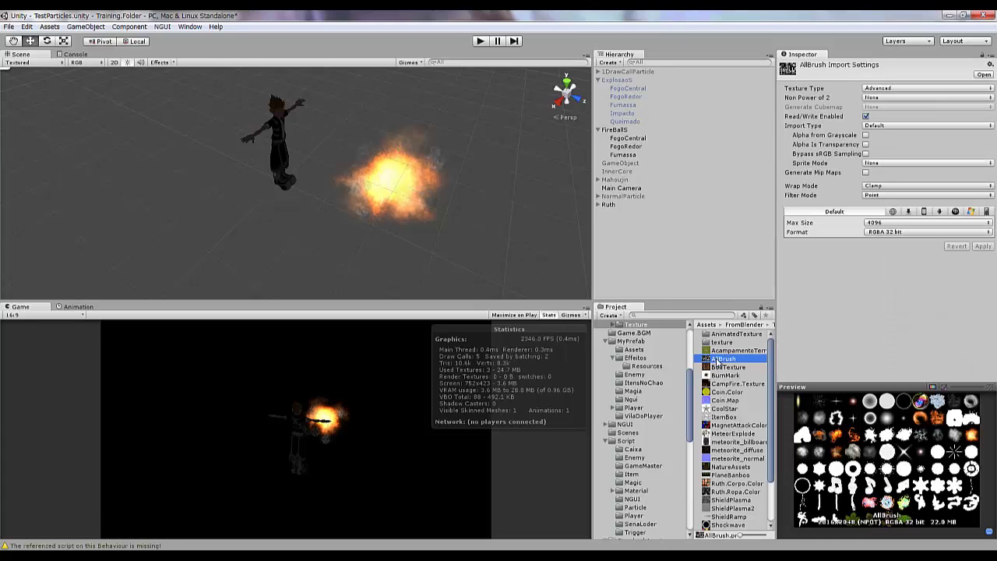
left_click(627, 138)
scroll(888, 272, "down", 5)
left_click(872, 355)
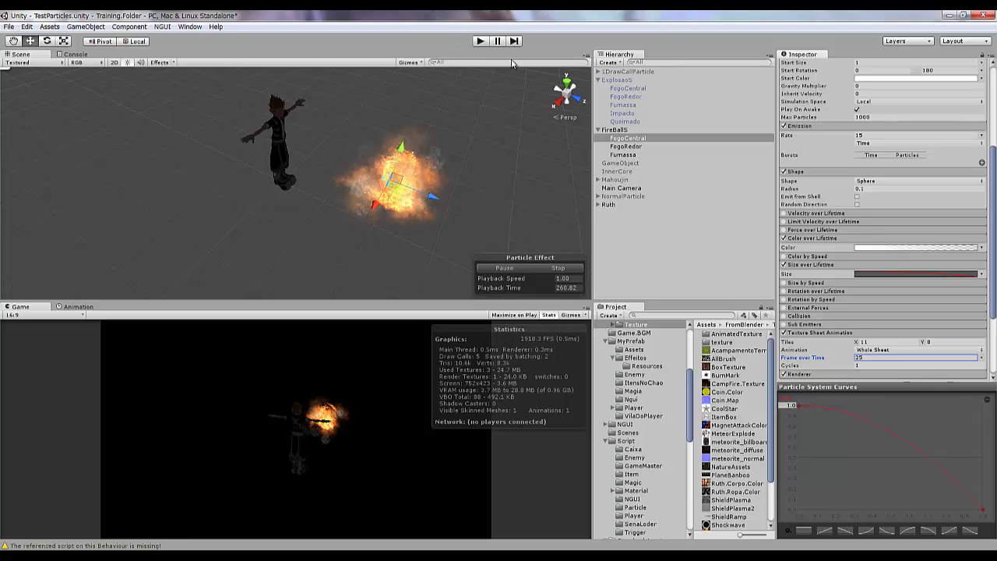
left_click(625, 146)
left_click(480, 41)
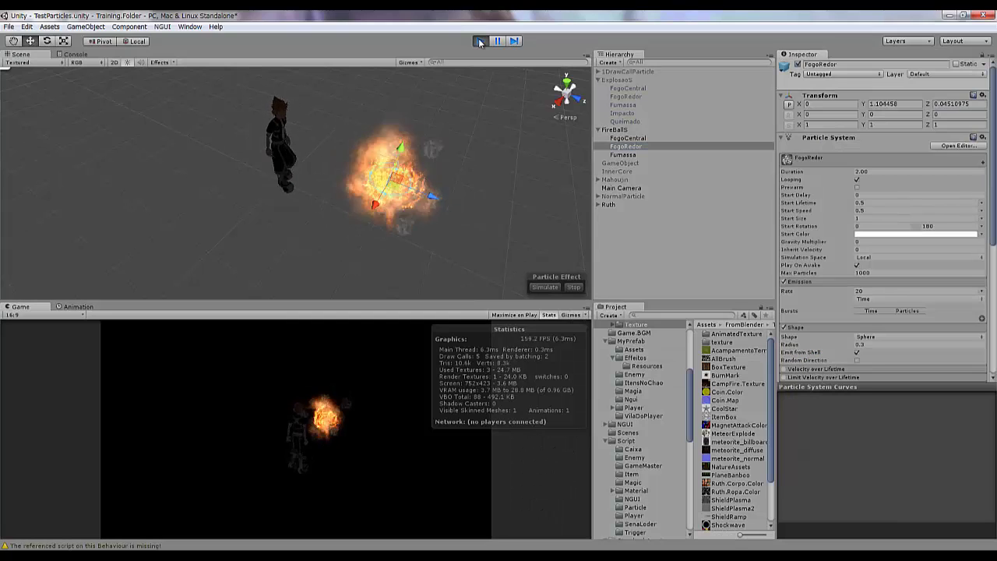
left_click(479, 41)
Turn off FogoCentral's shape module, set its emission rate to 20 and preview
left_click(628, 138)
left_click(785, 327)
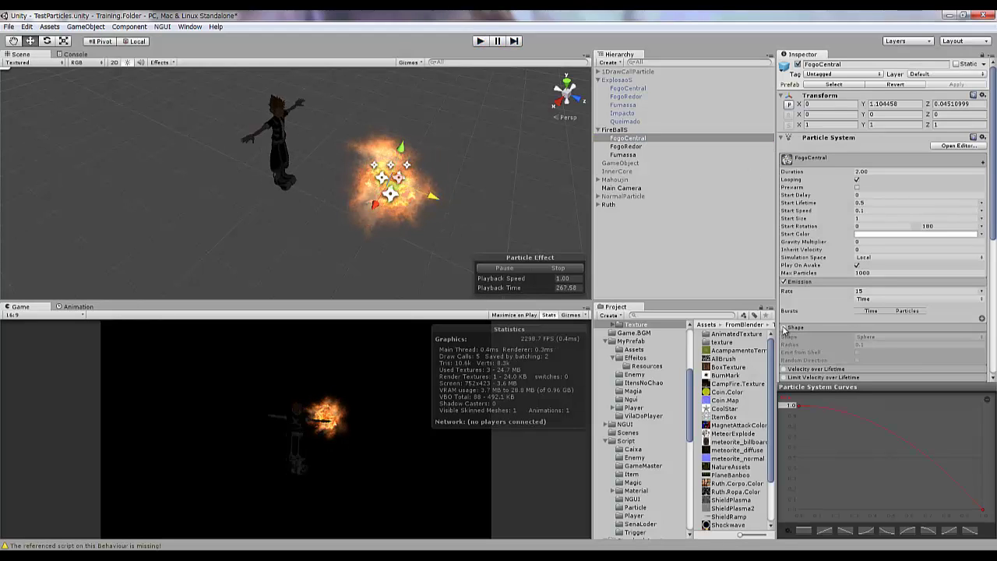
scroll(785, 328, "down", 2)
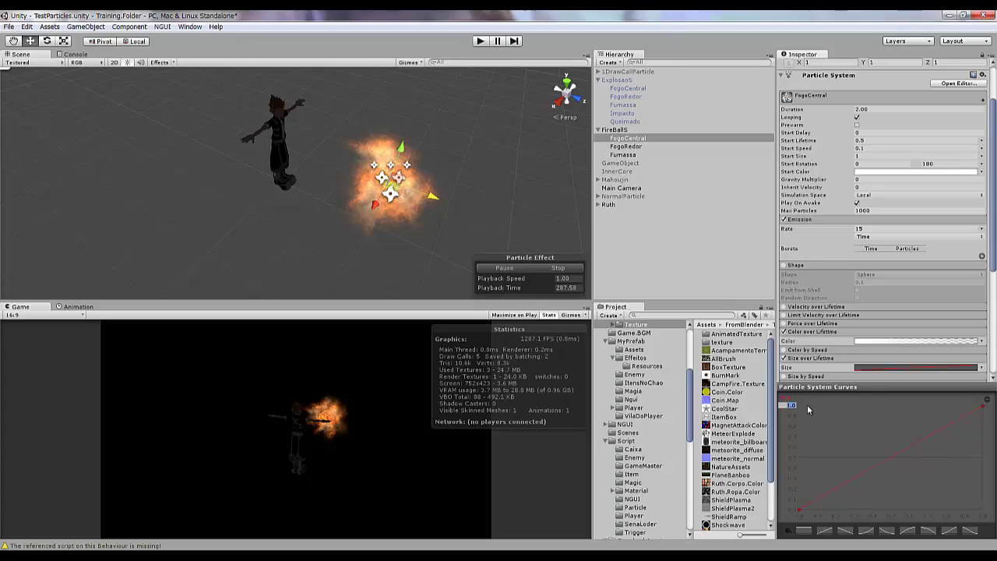
left_click(869, 140)
type("1")
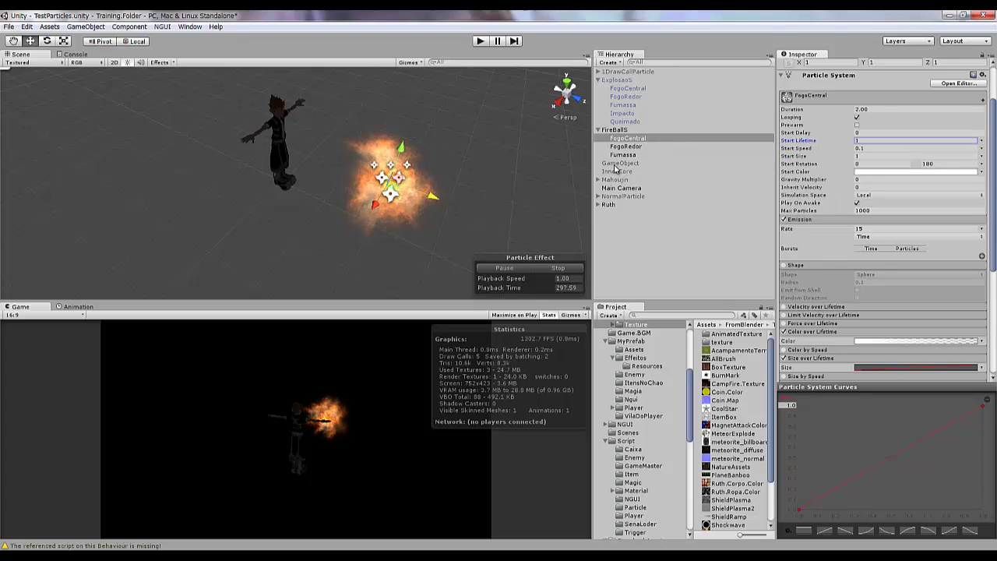
left_click(846, 227)
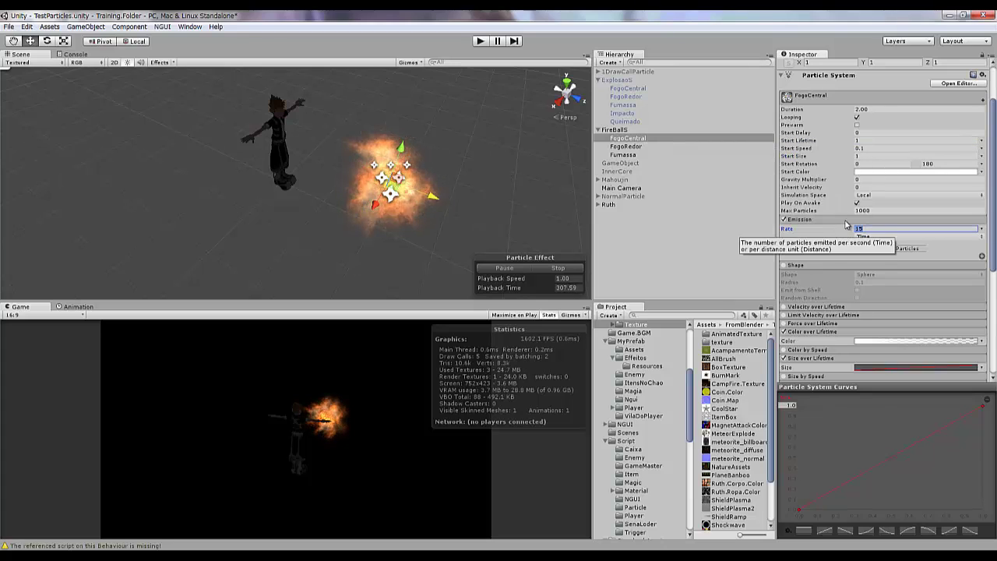
type("20")
left_click(480, 40)
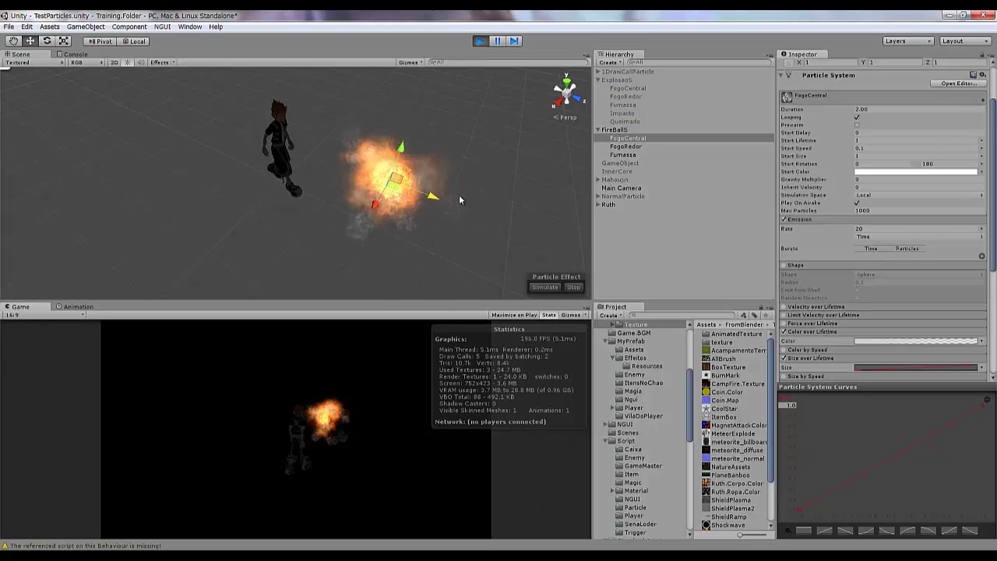
left_click(480, 41)
Increase FogoCentral's start size to 1.5 and preview the result
left_click(835, 230)
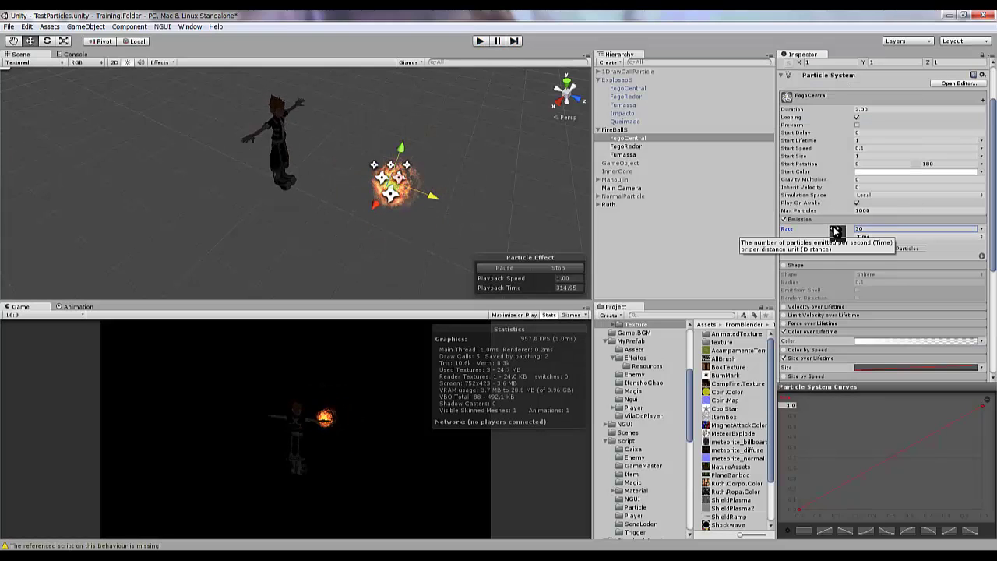
type("40")
left_click(865, 156)
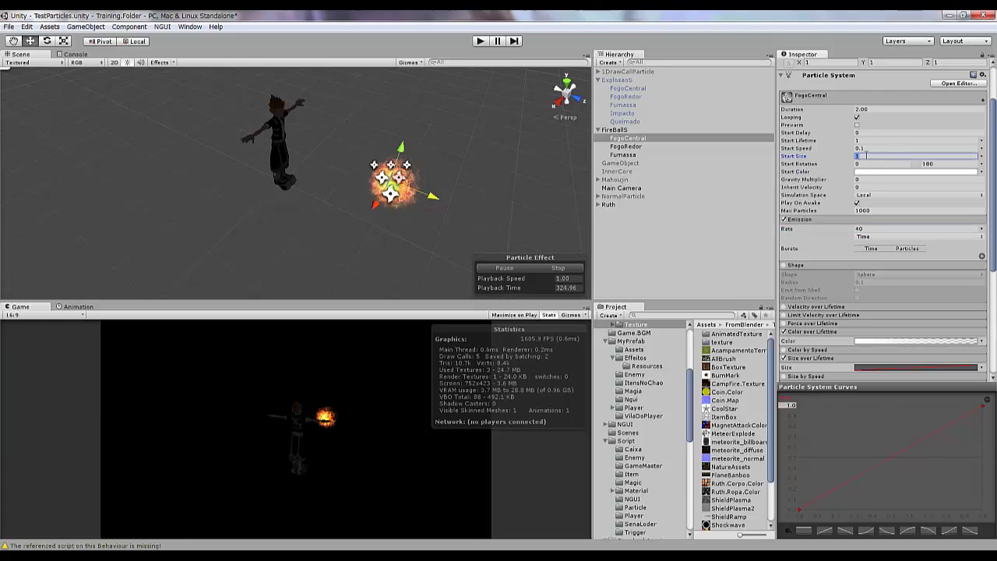
type("1.5")
left_click(480, 41)
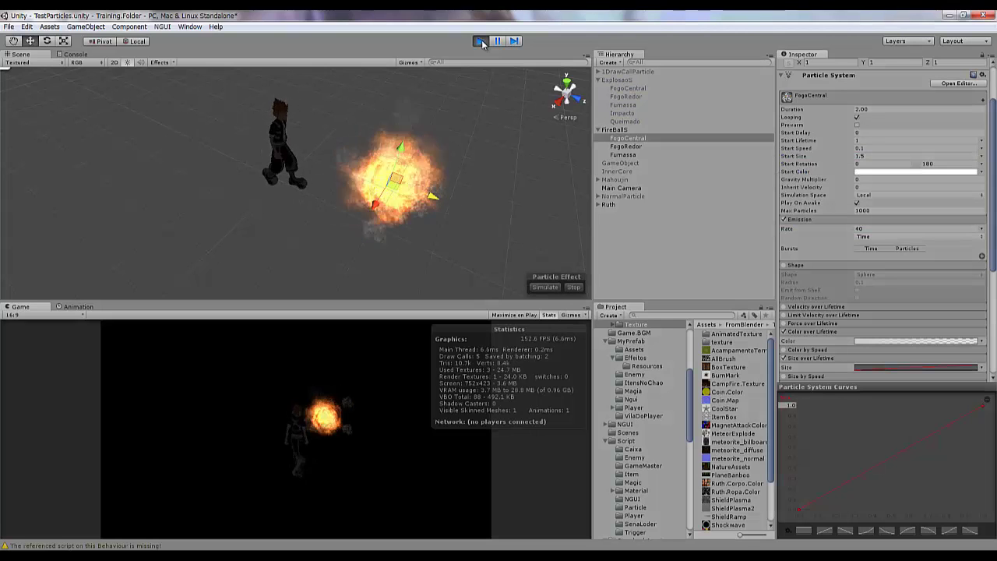
left_click(482, 42)
Set FogoCentral's emission rate to 15, disable Size over Lifetime, and keep maximum start rotation 180
left_click(836, 229)
type("50")
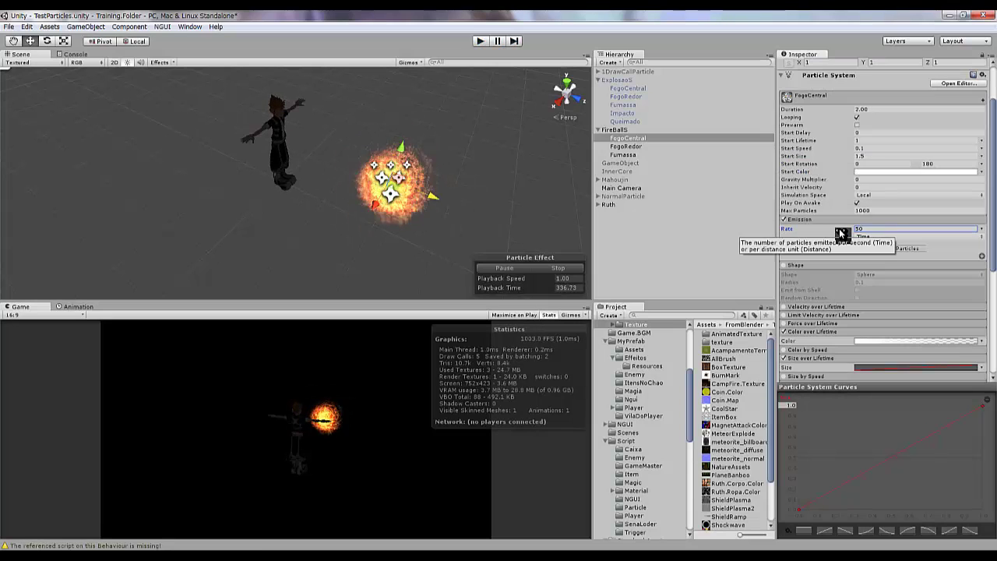
left_click(784, 359)
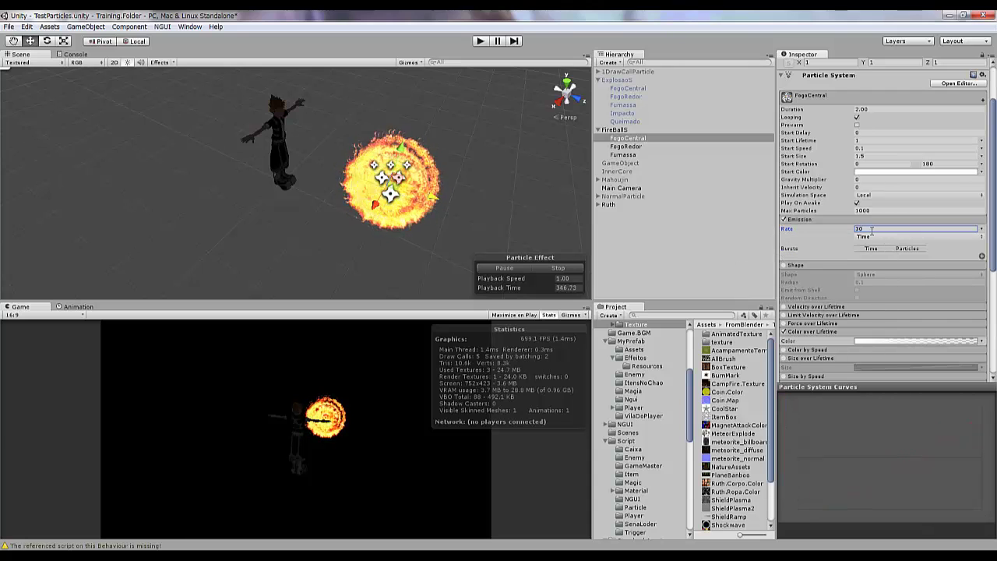
type("15")
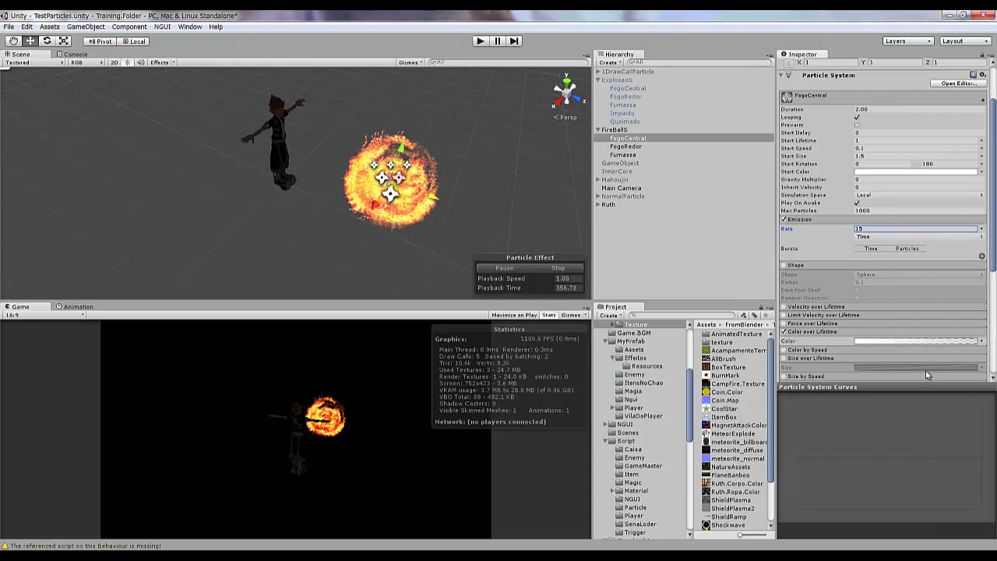
left_click(944, 164)
type("90")
key("BackSpace")
key("BackSpace")
type("180")
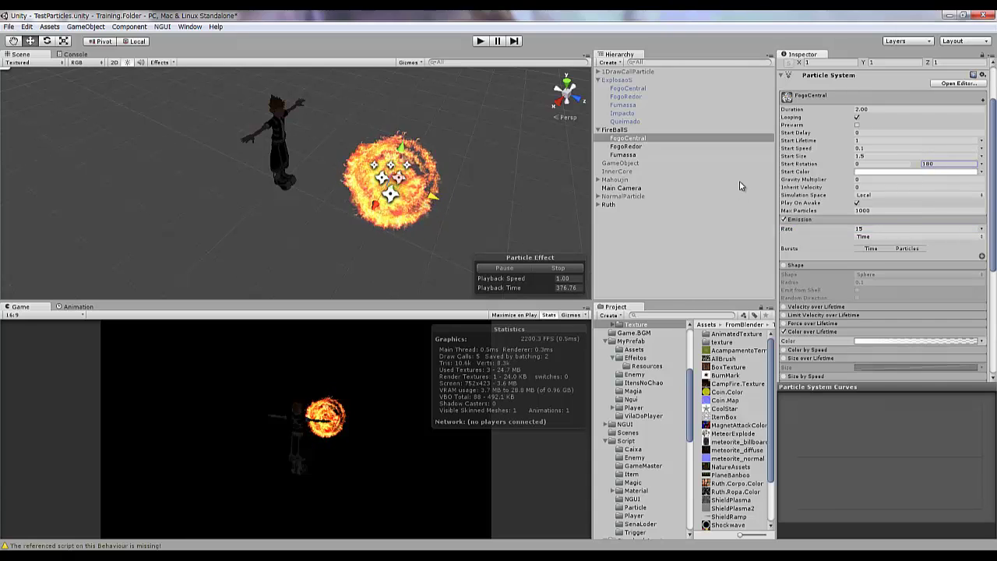
Preview FogoCentral and adjust its Color over Lifetime gradient
left_click(810, 358)
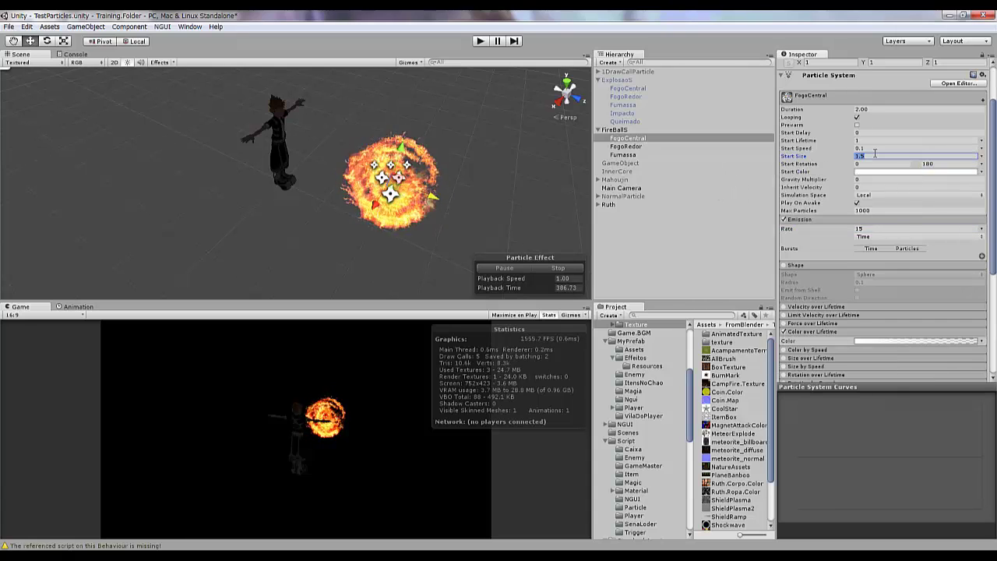
left_click(917, 156)
type("1")
left_click(478, 41)
left_click(478, 41)
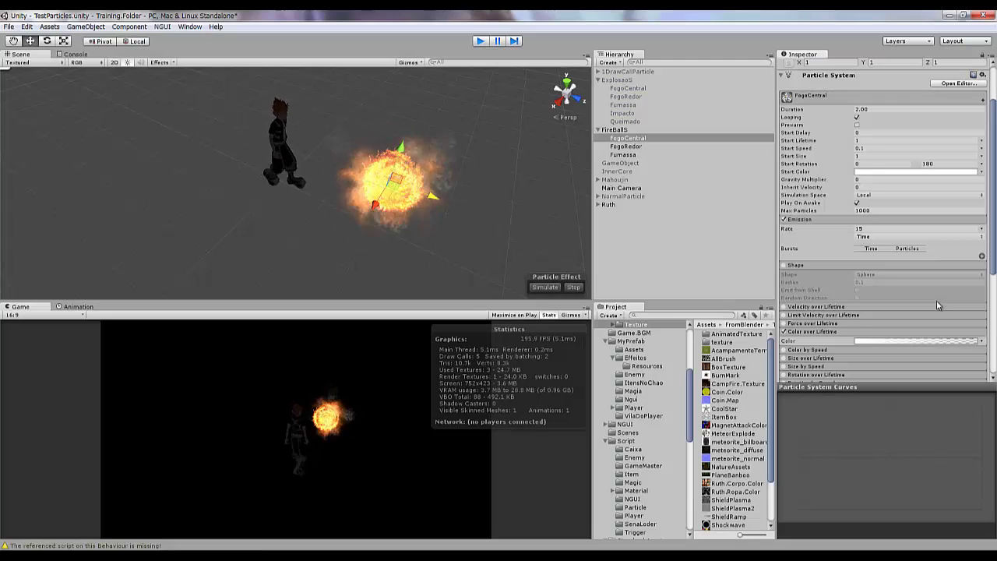
left_click(919, 340)
left_click(123, 36)
left_click(201, 17)
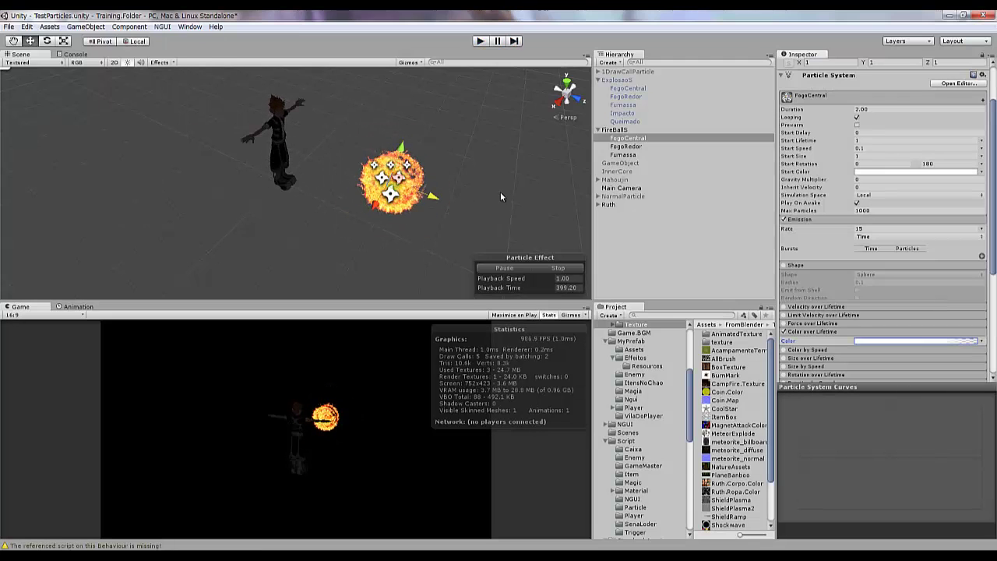
key("ctrl+p")
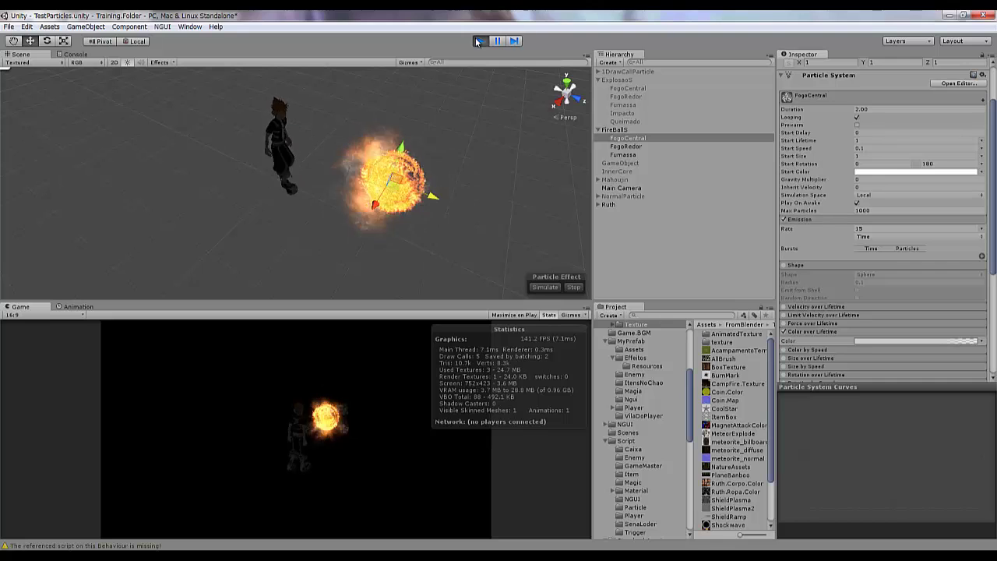
Change FogoCentral's emission rate, set start speed 0, and make particles grow over lifetime
left_click(877, 229)
type("5")
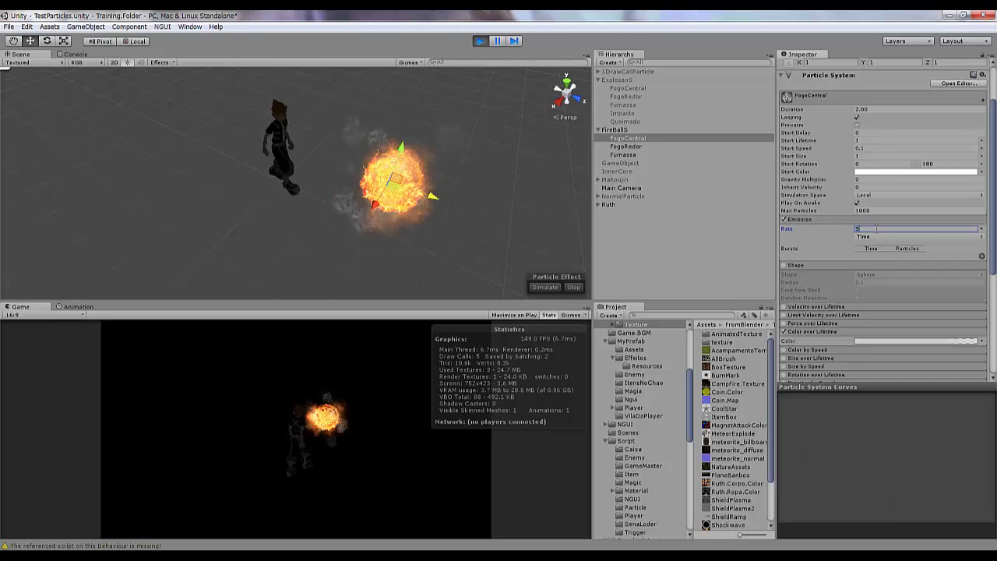
type("10")
left_click(877, 148)
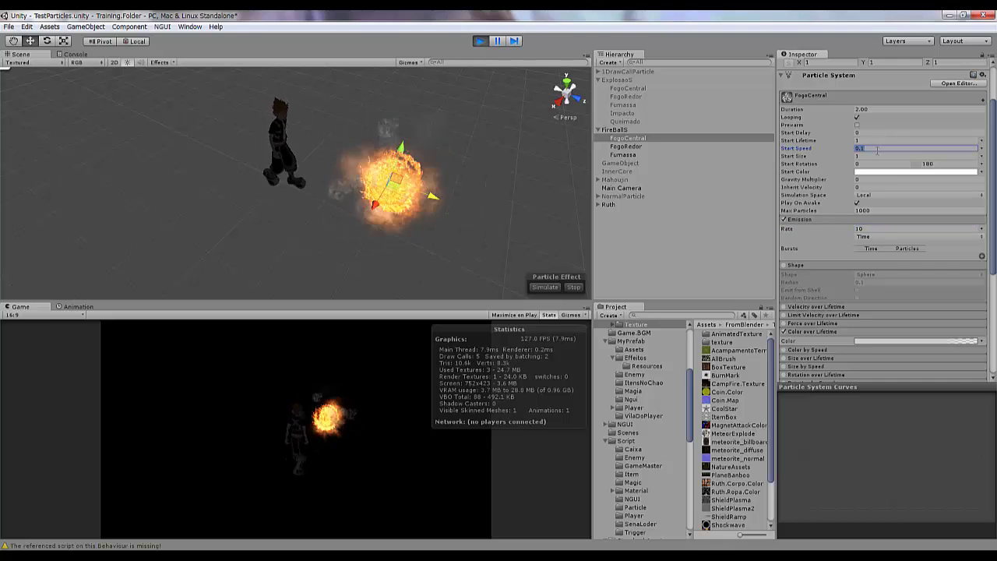
type("0")
left_click(784, 265)
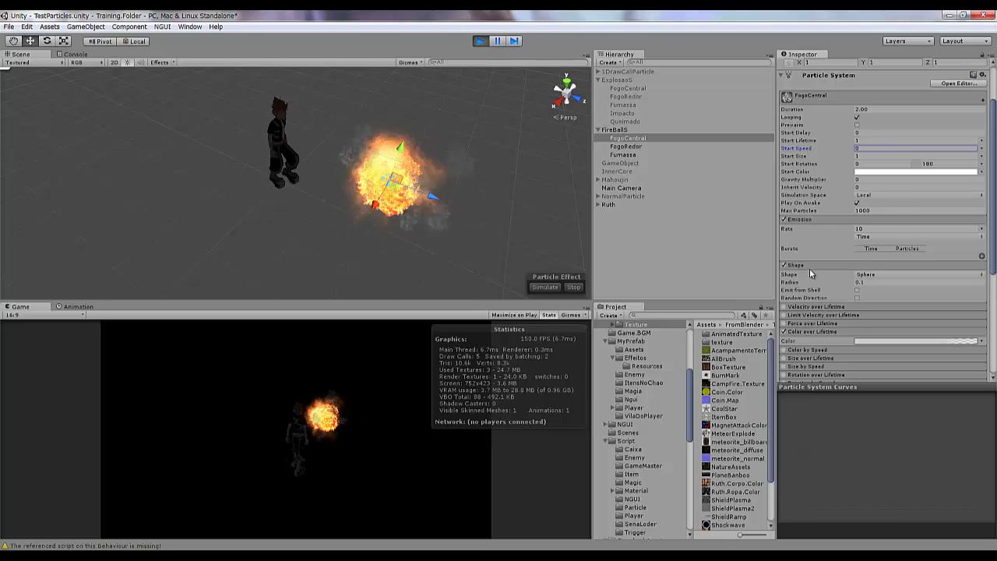
left_click(784, 264)
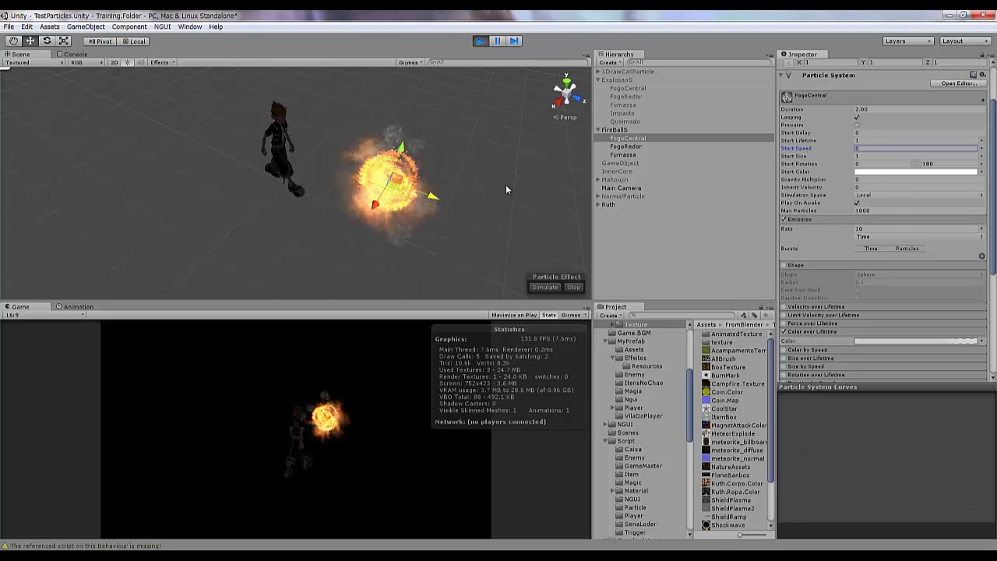
left_click(800, 359)
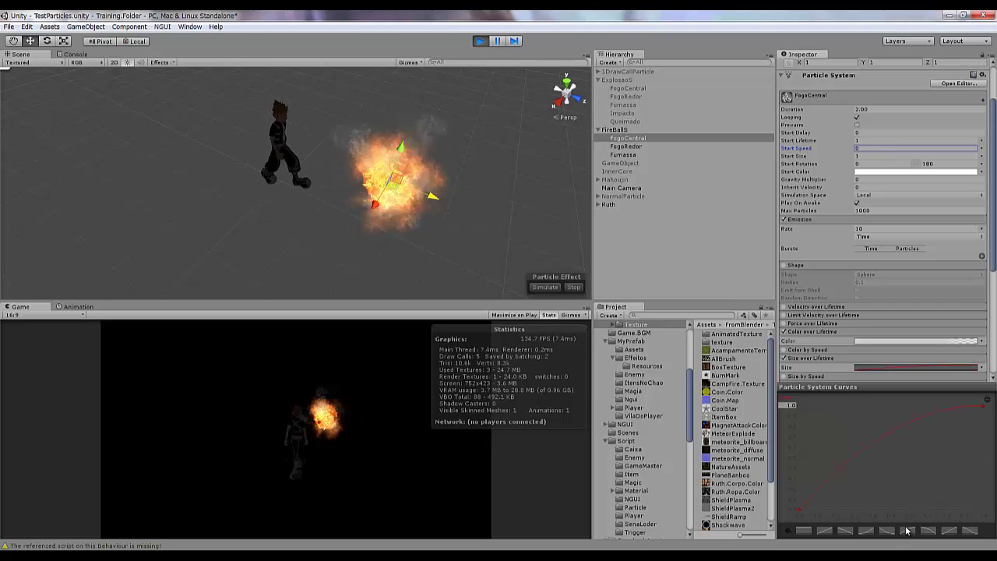
left_click(907, 530)
left_click(810, 358)
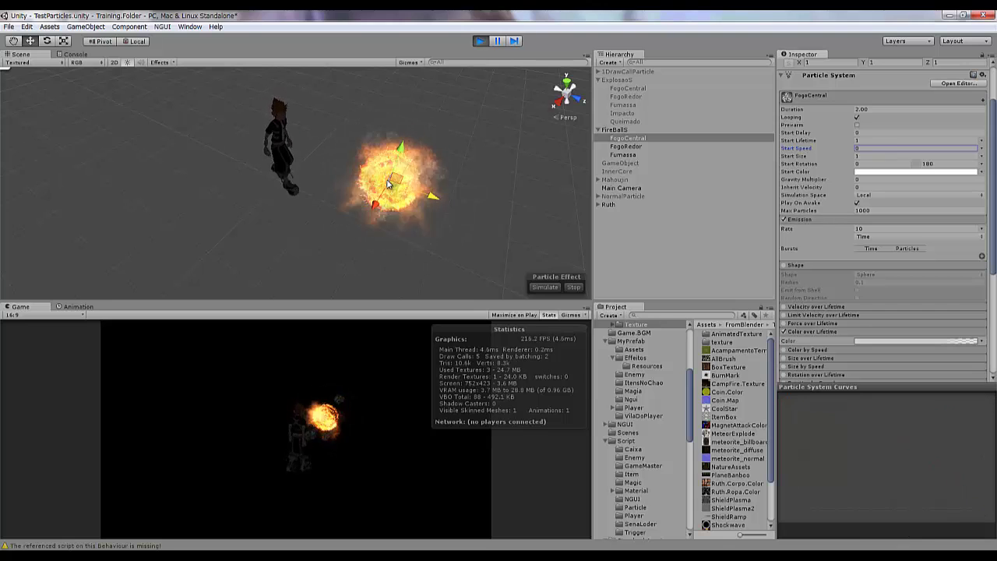
scroll(879, 234, "down", 10)
key("ctrl+p")
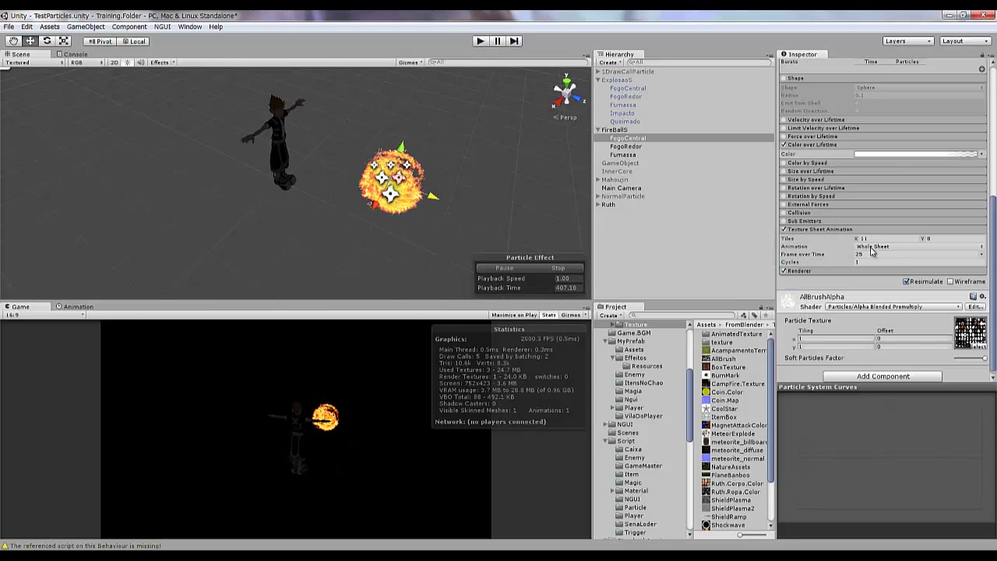
Adjust FogoCentral's frame over time and re-enable its 0.1-radius sphere shape
left_click(875, 254)
scroll(880, 202, "up", 5)
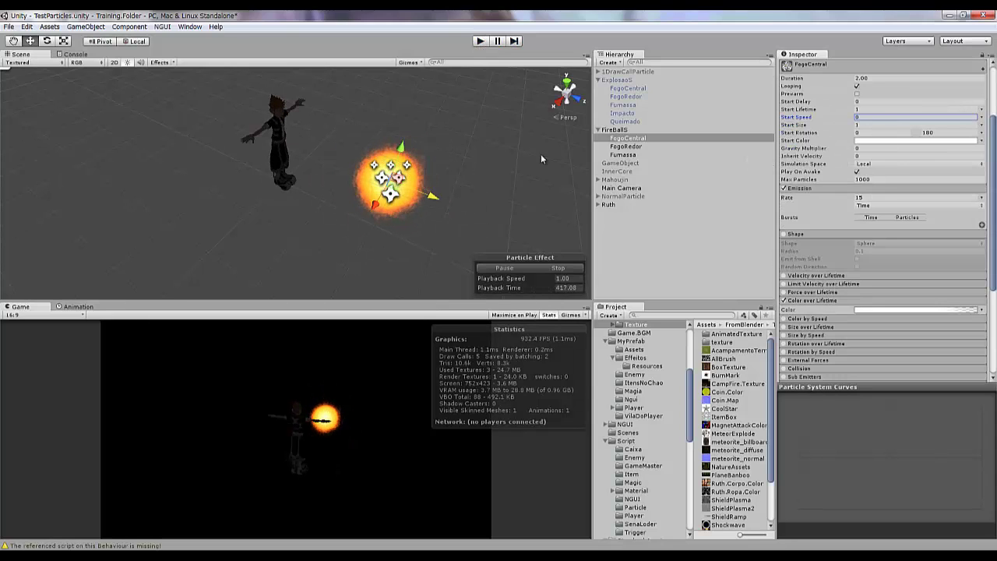
left_click(783, 234)
left_click(626, 146)
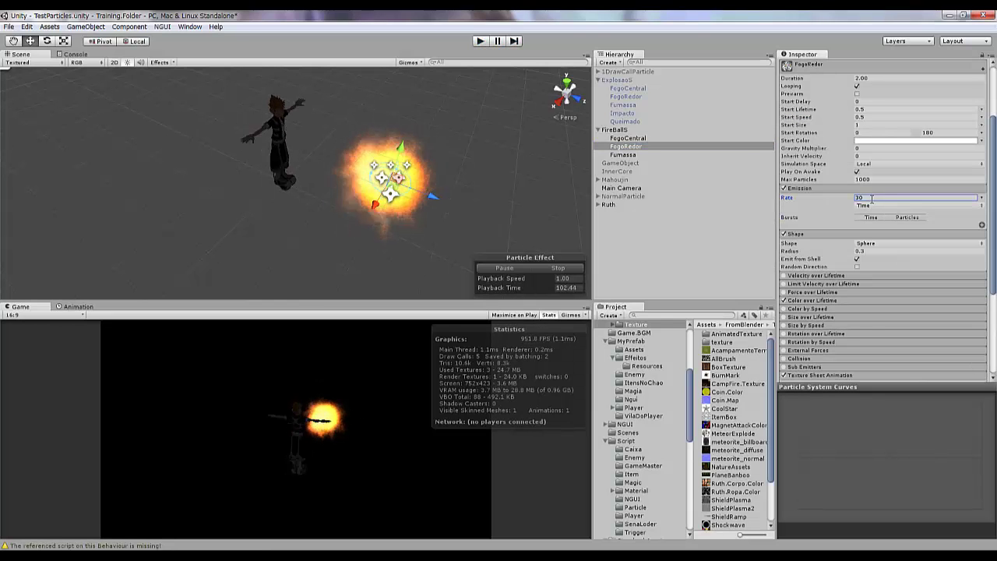
Preview the fireball and reduce FogoCentral's start size to 0.7
left_click(623, 154)
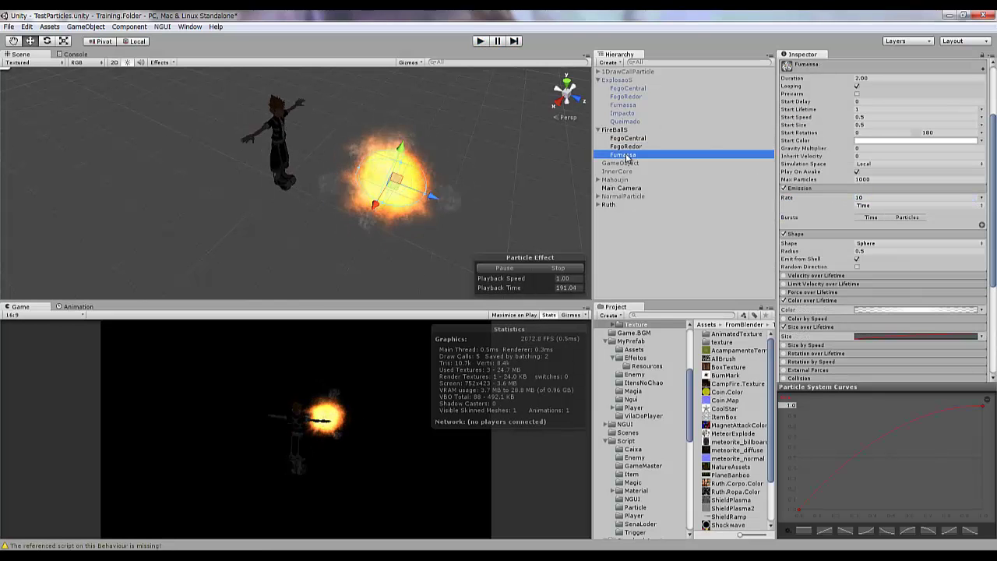
left_click(477, 41)
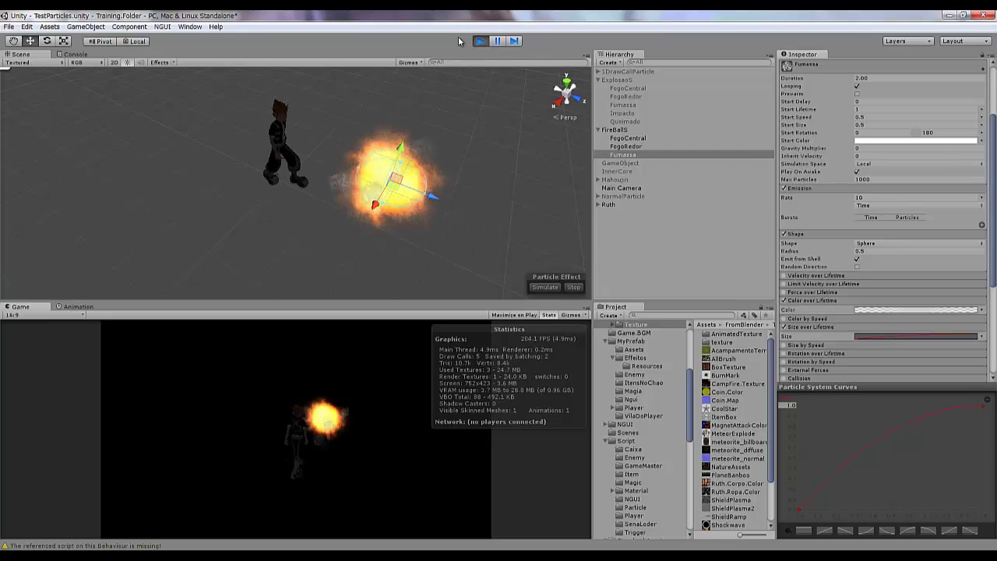
left_click(478, 42)
left_click(627, 138)
left_click(866, 124)
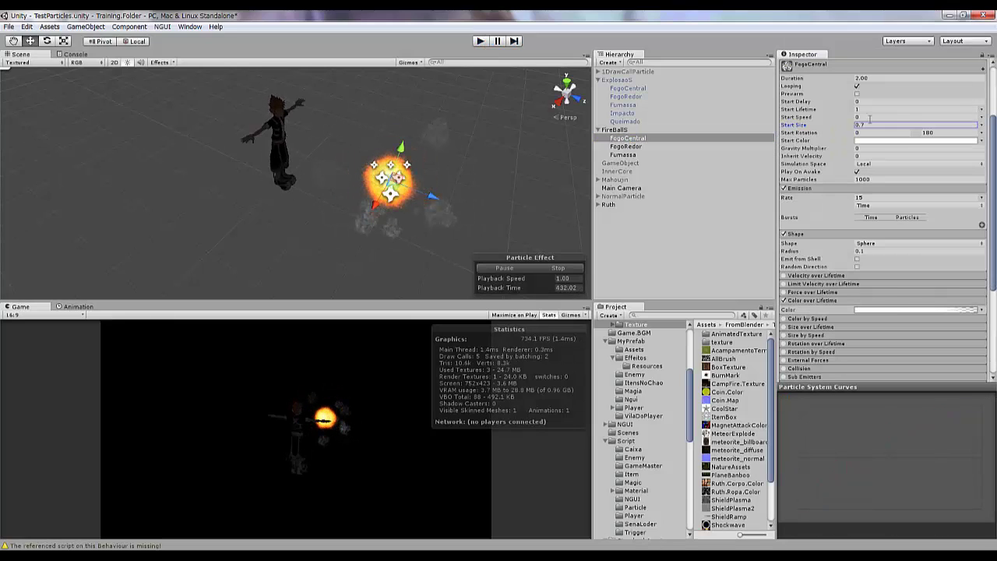
left_click(479, 40)
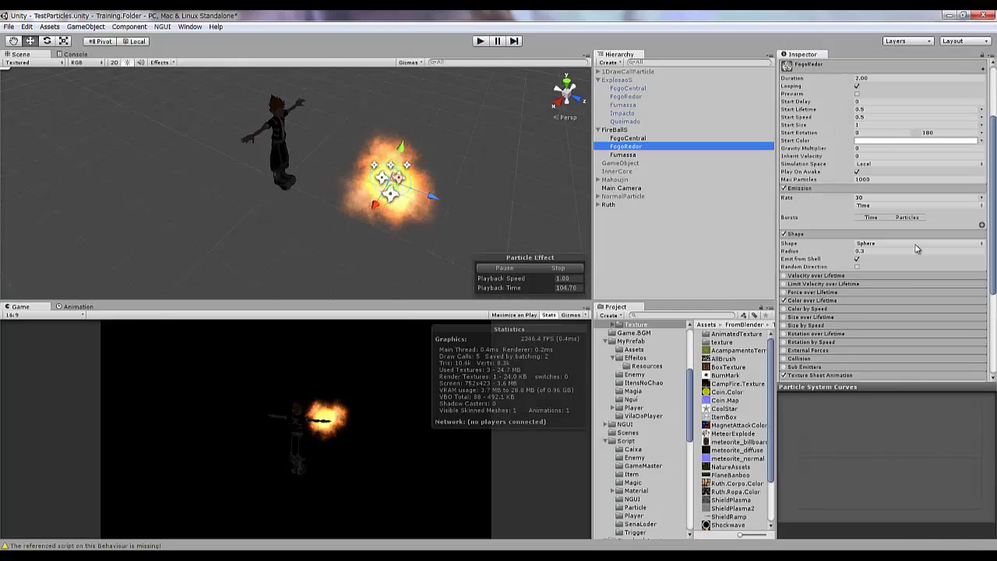
Set FogoRedor's emitter radius to 0.2 and Fumassa's to 0.4
left_click(637, 147)
left_click(879, 251)
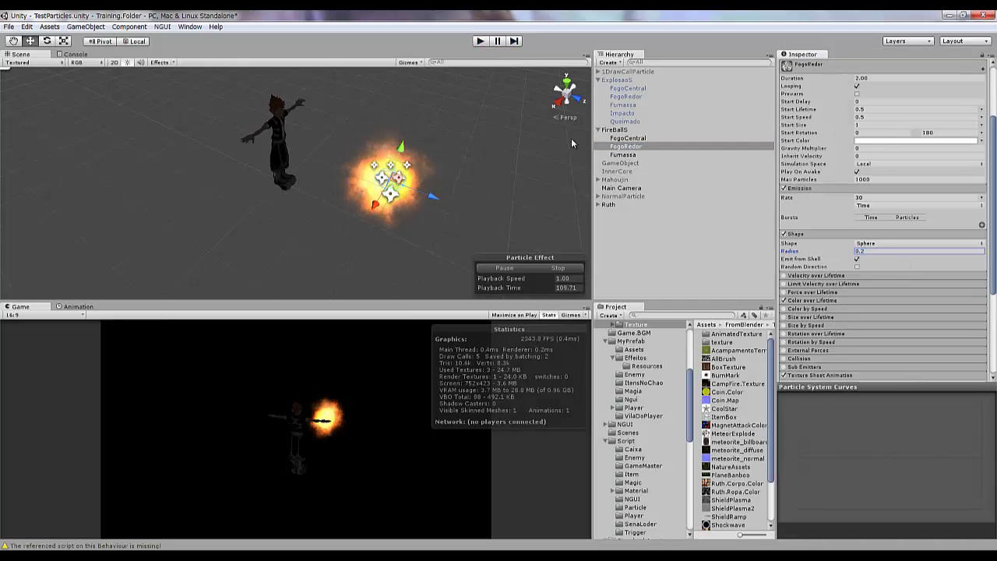
left_click(483, 41)
left_click(632, 155)
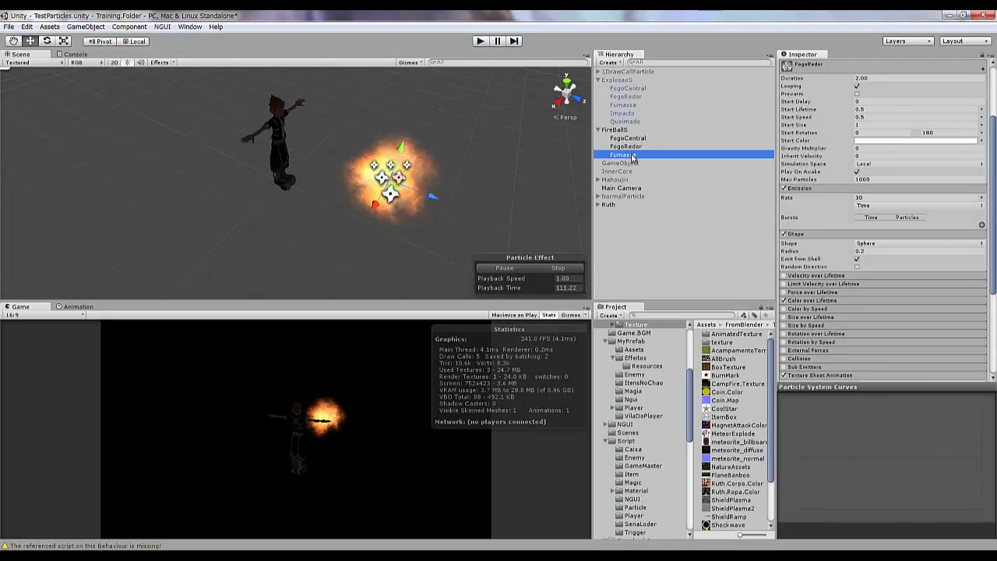
left_click(872, 251)
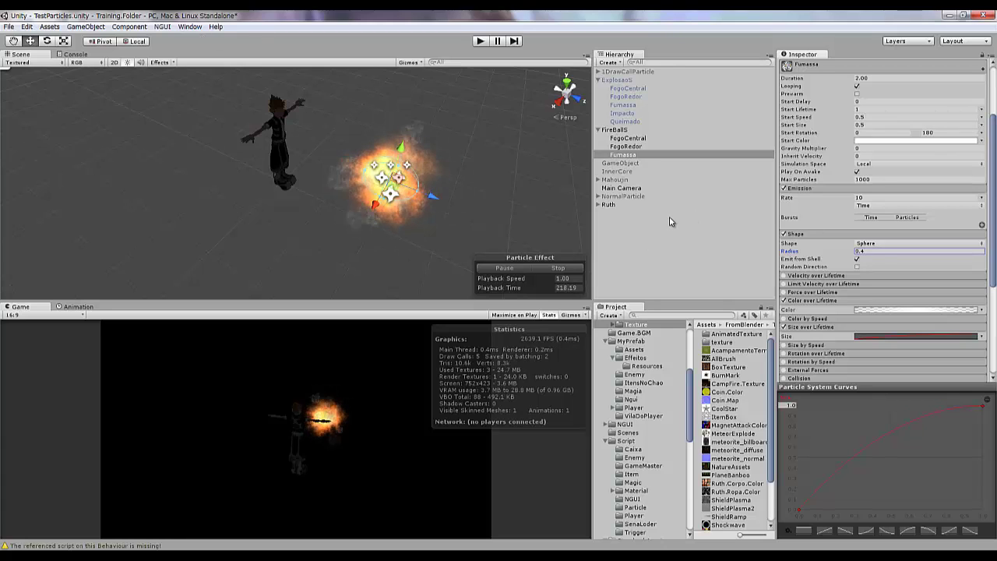
Create an empty GameObject and give it a Trail Renderer component
left_click(86, 26)
left_click(110, 39)
left_click(128, 27)
mouse_move(136, 62)
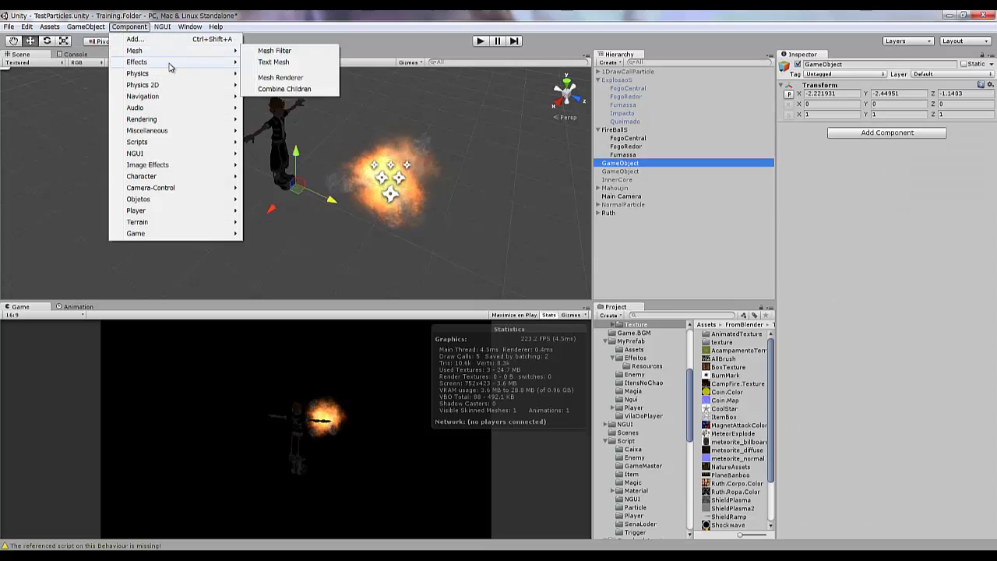
left_click(279, 73)
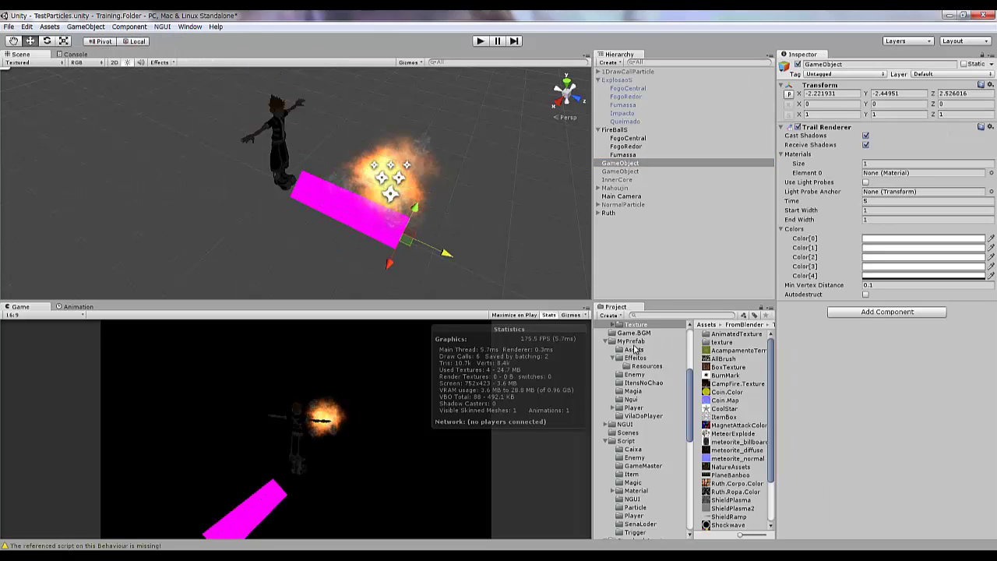
Apply the AllBrushAlpha material to the trail, add the Definir Textura script, and play the scene
scroll(653, 429, "up", 5)
left_click(639, 429)
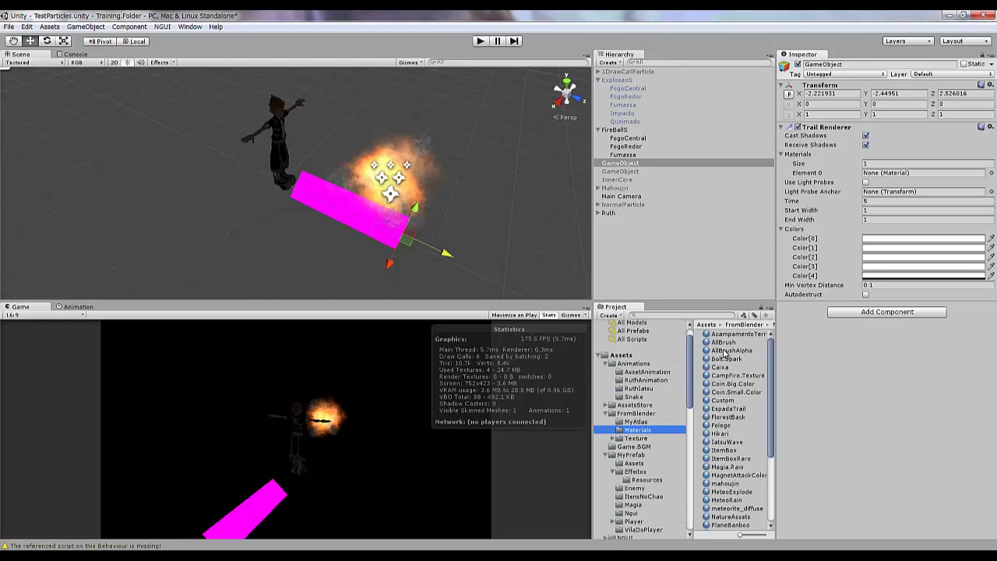
left_click_drag(724, 352, 923, 172)
left_click(887, 327)
left_click(878, 324)
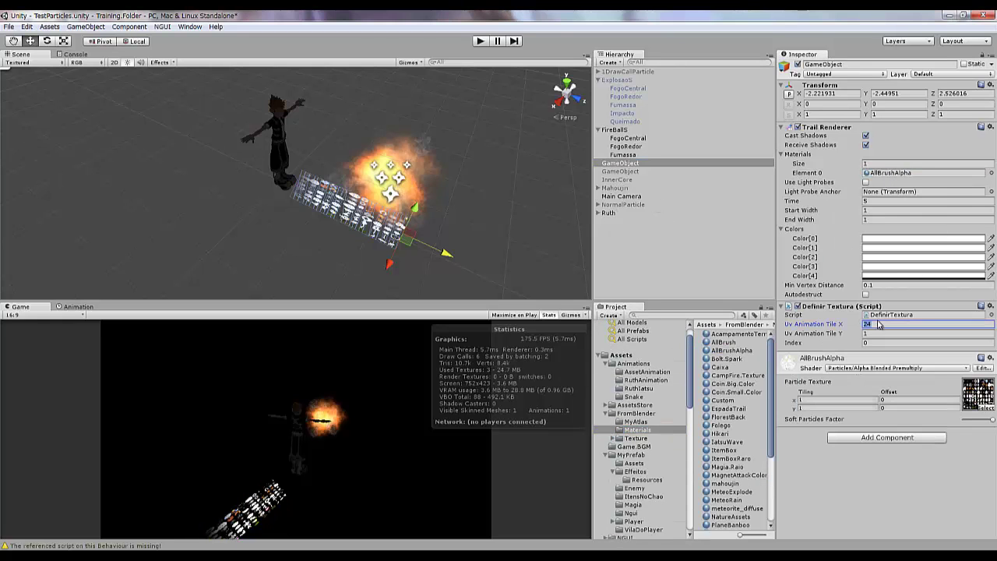
left_click(479, 40)
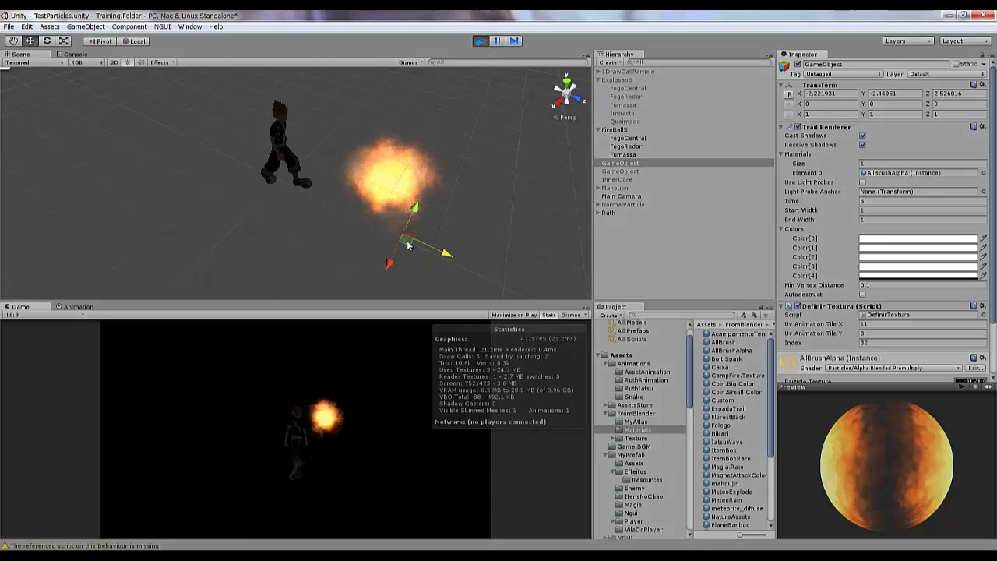
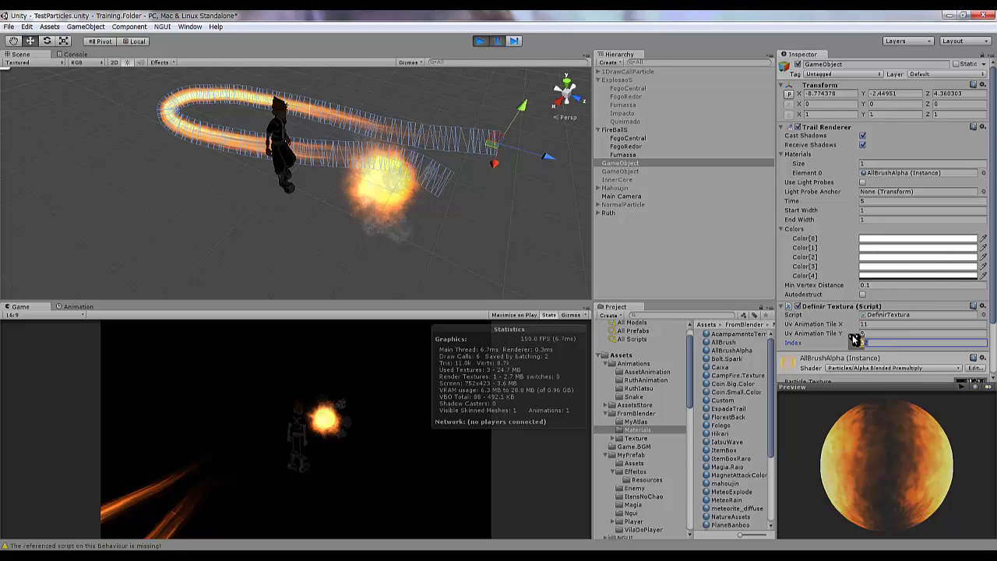
Set the trail's texture index to 30 and play-test it by dragging the object around
left_click(480, 41)
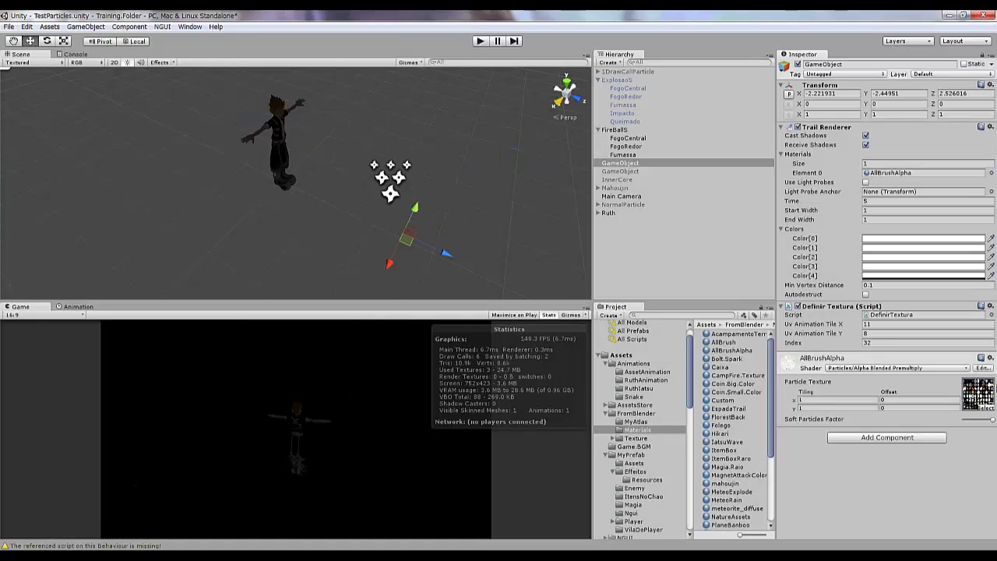
left_click(724, 359)
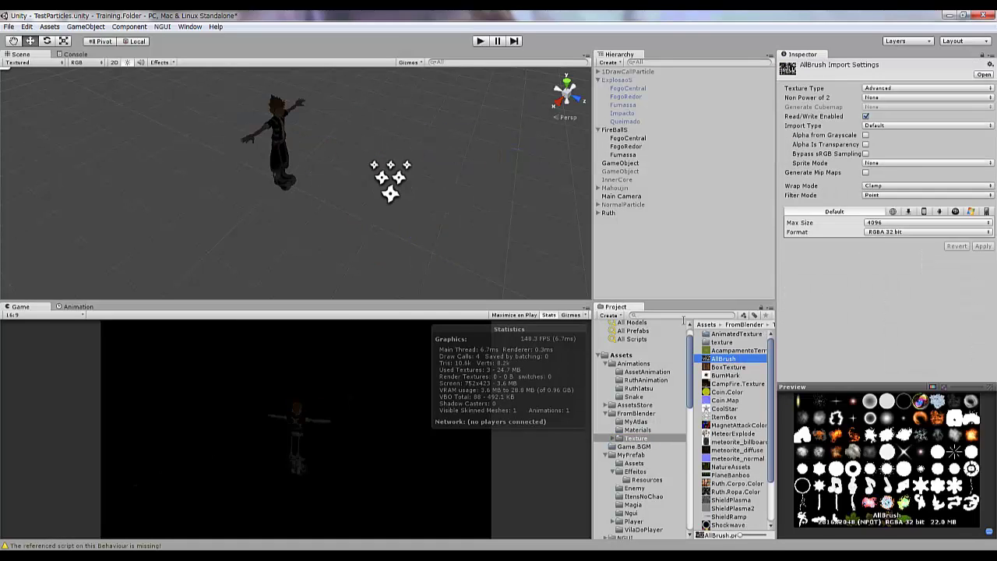
left_click(619, 163)
left_click(871, 343)
left_click(481, 40)
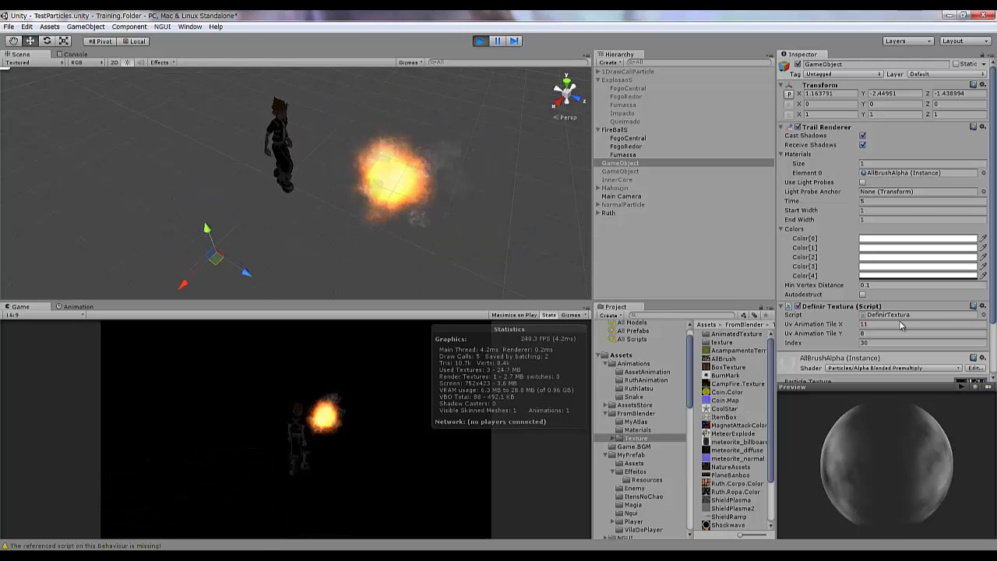
left_click(722, 358)
left_click(620, 162)
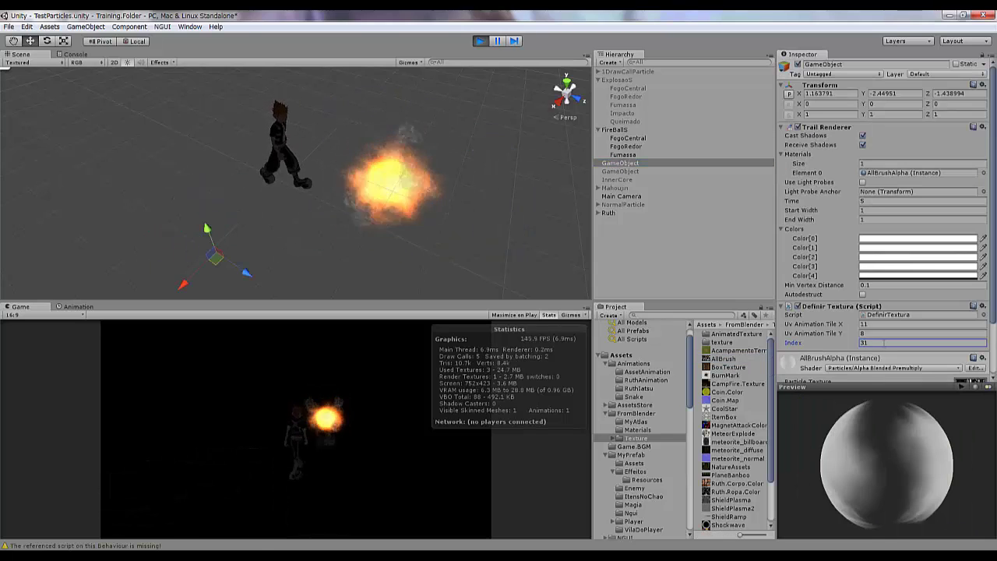
left_click_drag(209, 230, 454, 248)
Make the trail colours run from red through orange to yellow, partly transparent
left_click(496, 41)
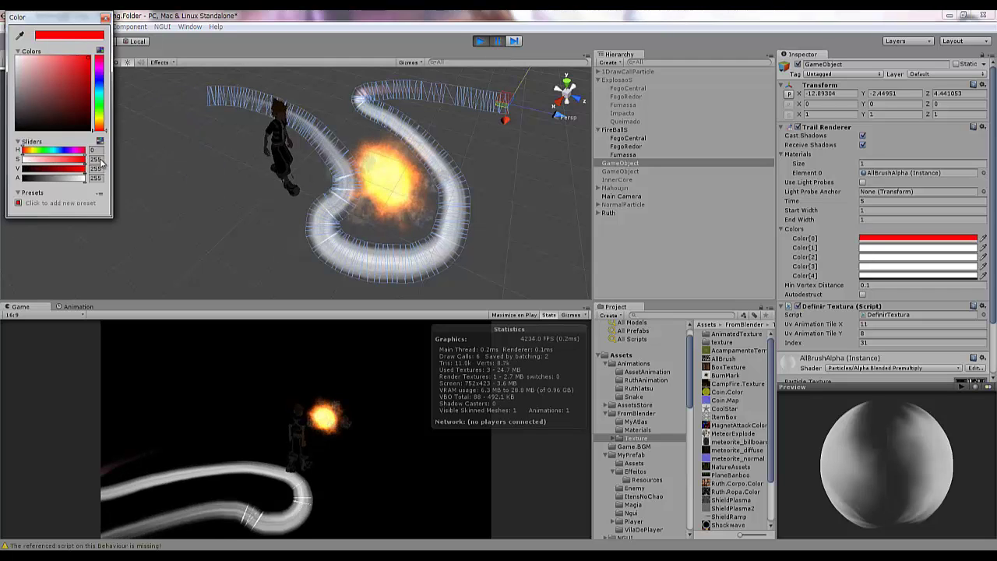
left_click(966, 250)
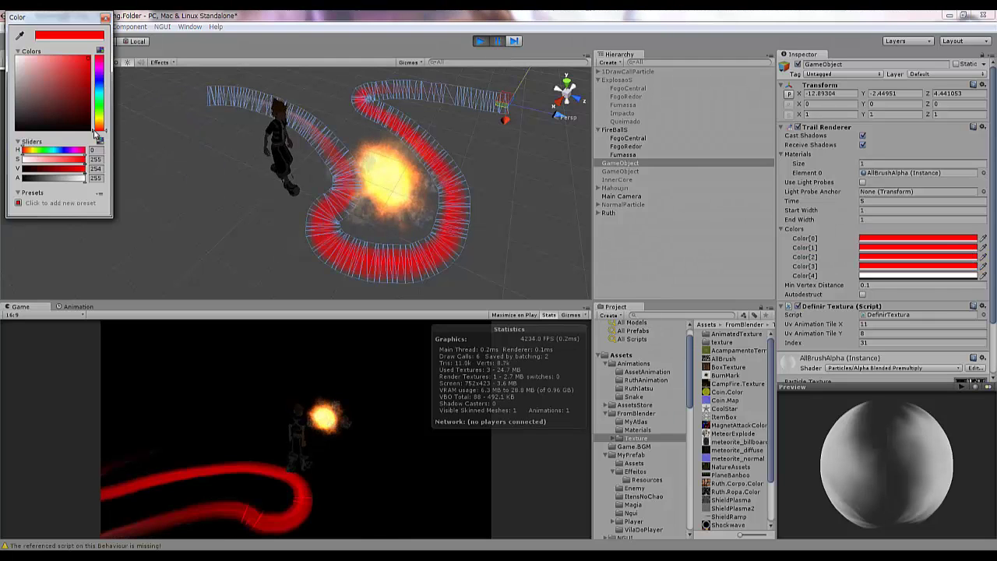
left_click(99, 126)
left_click_drag(99, 132, 102, 129)
left_click(966, 257)
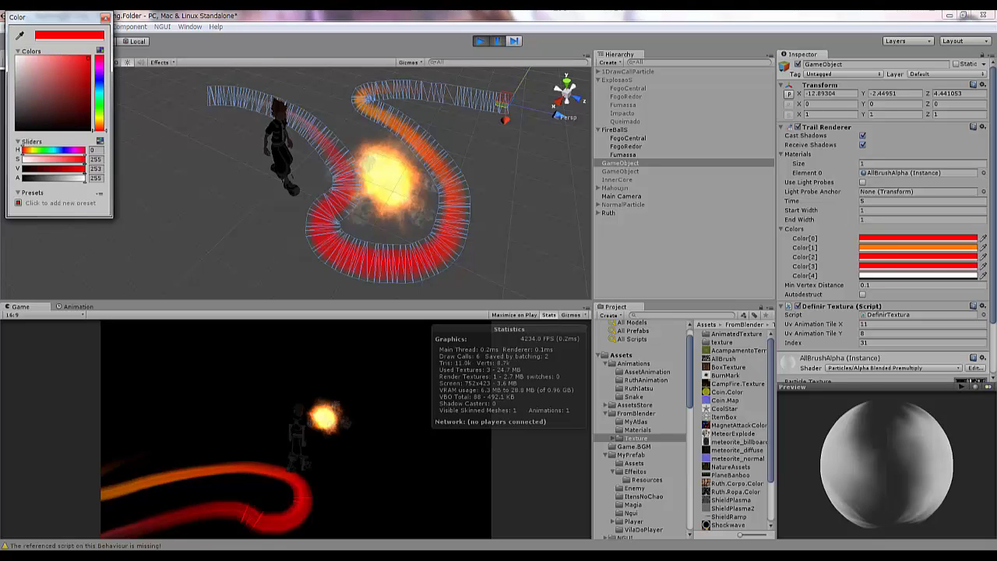
left_click(99, 126)
left_click(965, 265)
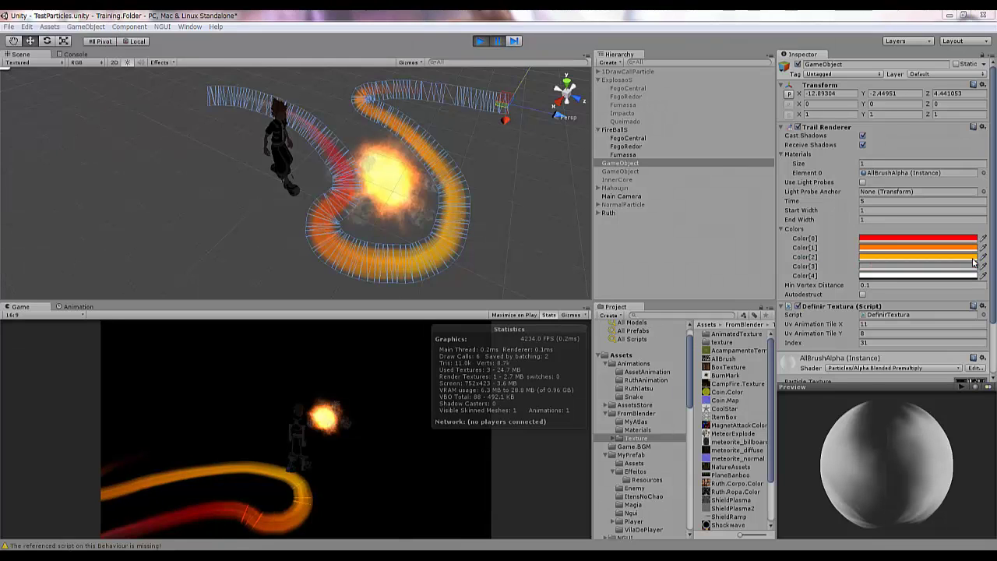
left_click(98, 124)
left_click(966, 274)
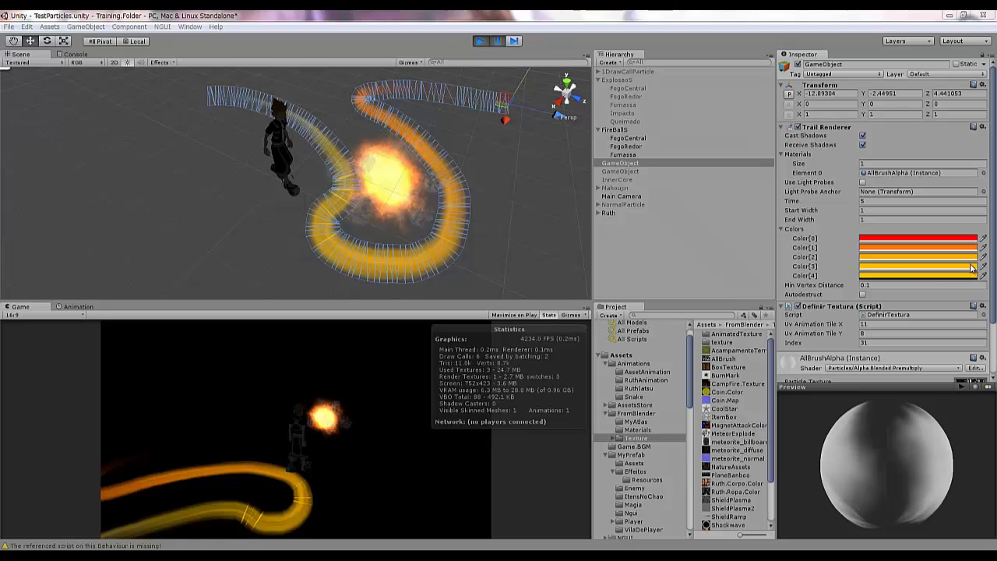
left_click(99, 124)
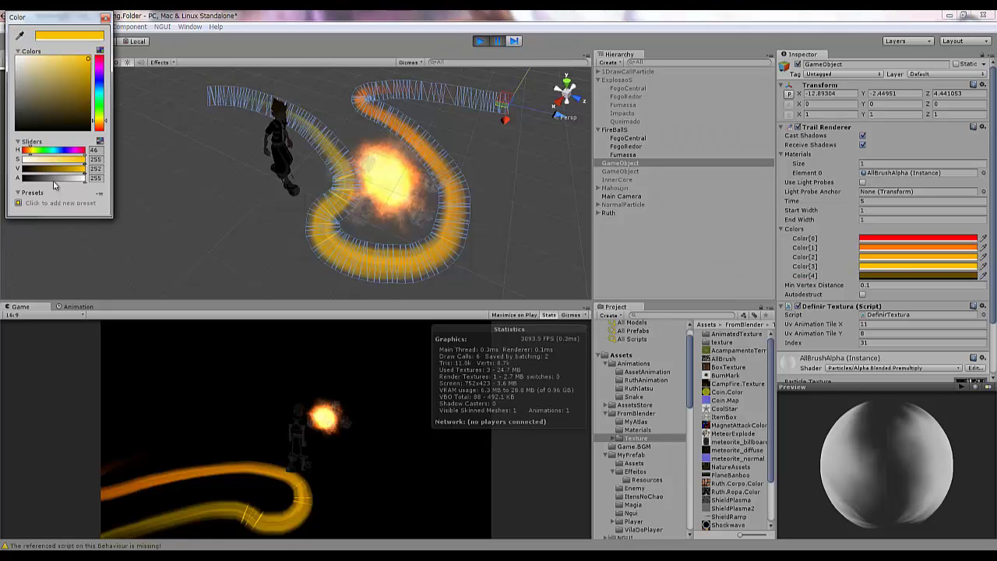
left_click_drag(55, 178, 66, 178)
left_click(460, 52)
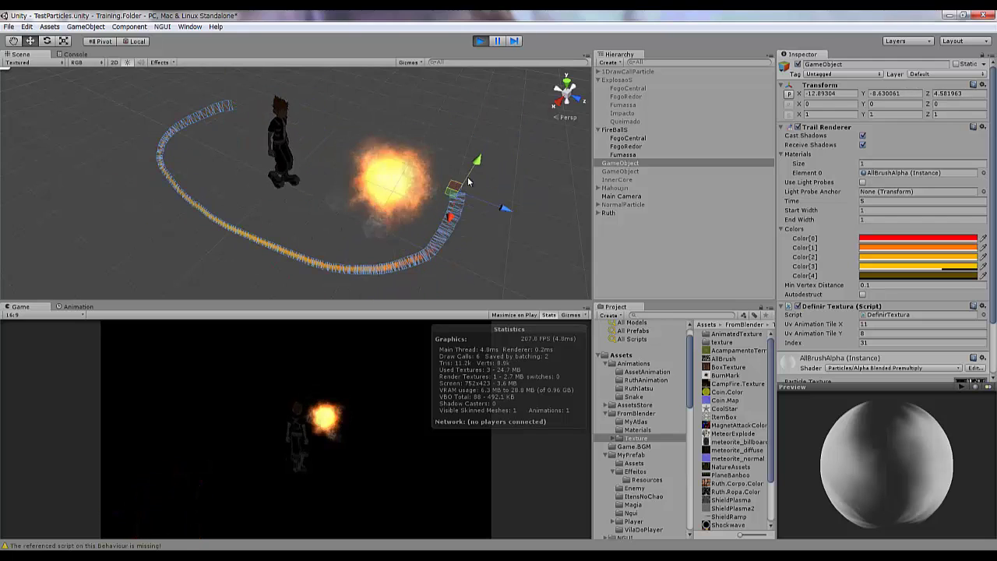
Draw a curved trail with the recoloured object, then stop play mode
scroll(288, 152, "down", 5)
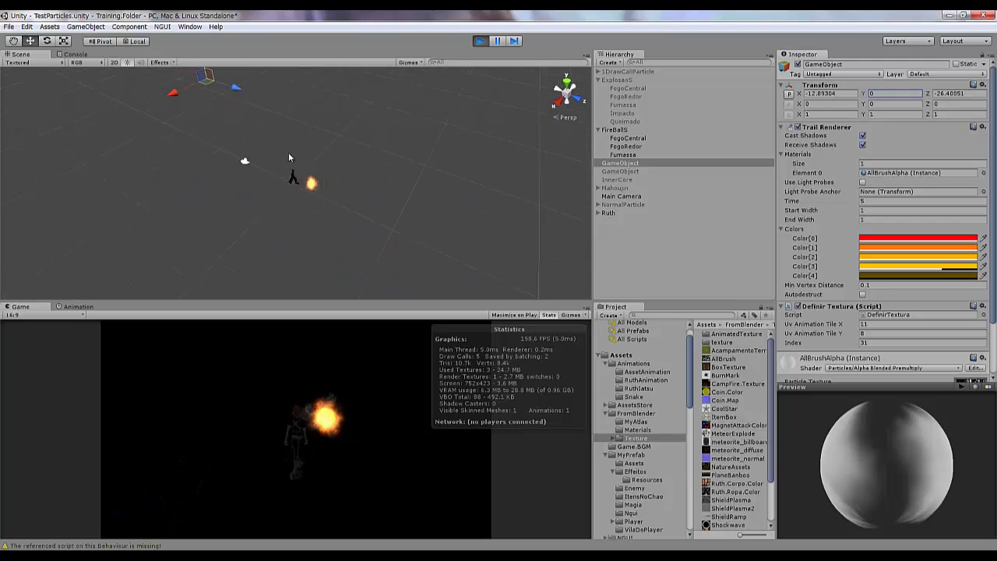
left_click_drag(484, 155, 352, 137)
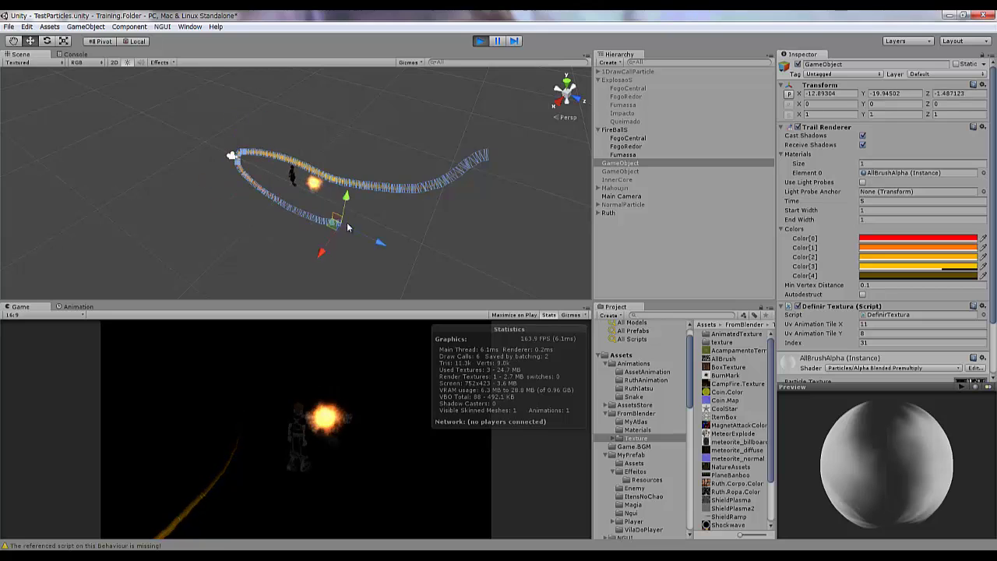
left_click(480, 41)
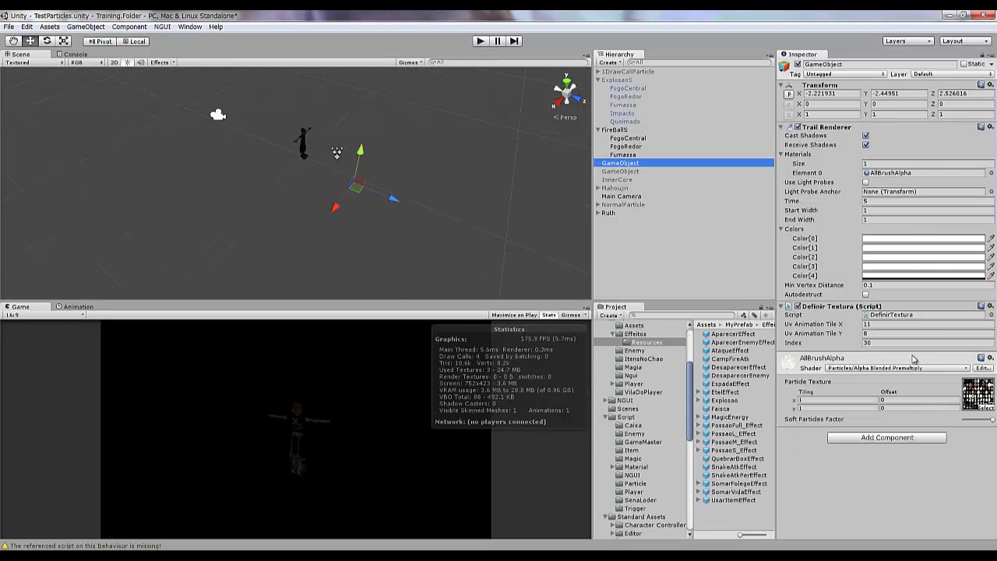
Set the trail's texture index to 16 and briefly play-test it
left_click(723, 358)
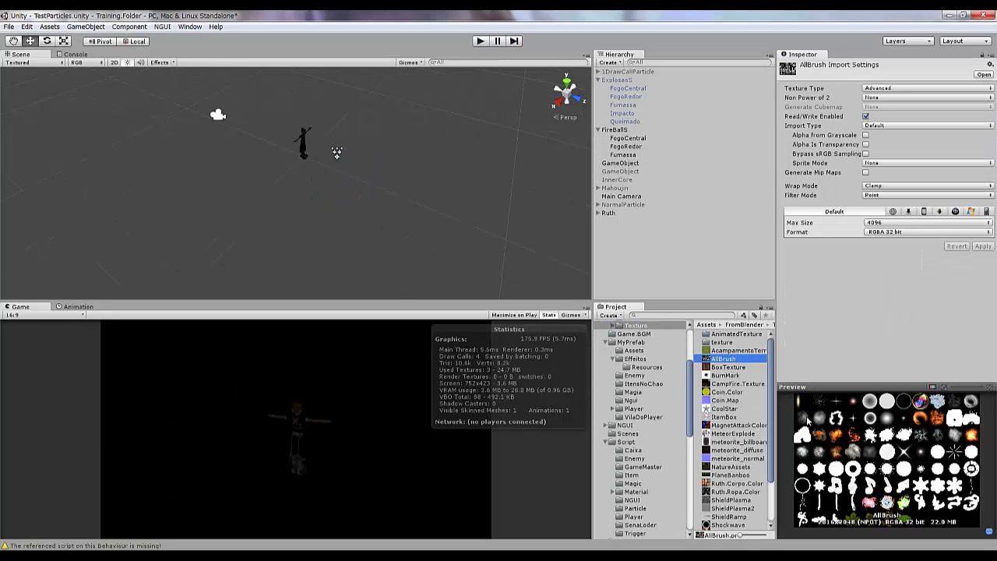
left_click(620, 163)
left_click(892, 343)
left_click(480, 42)
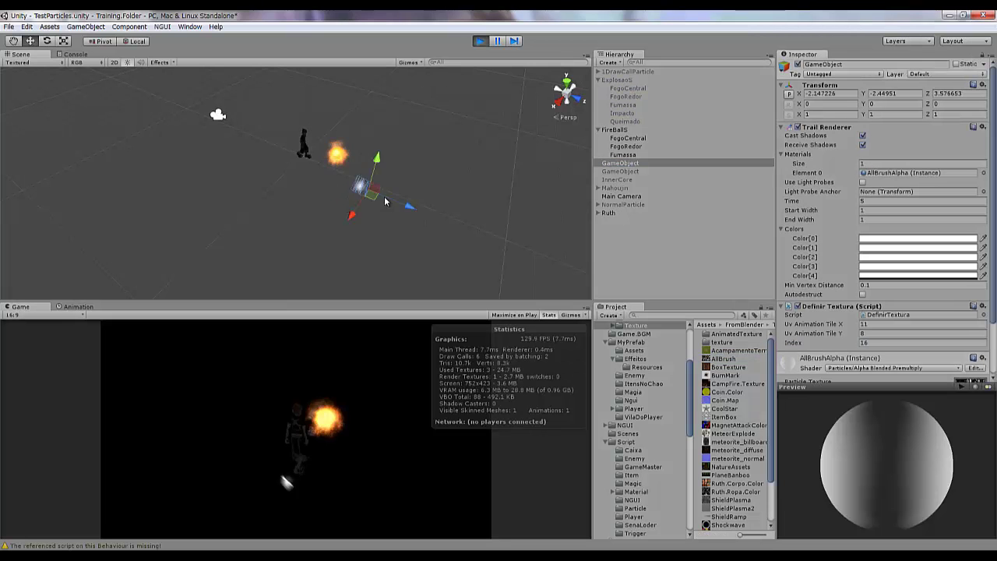
key("ctrl+p")
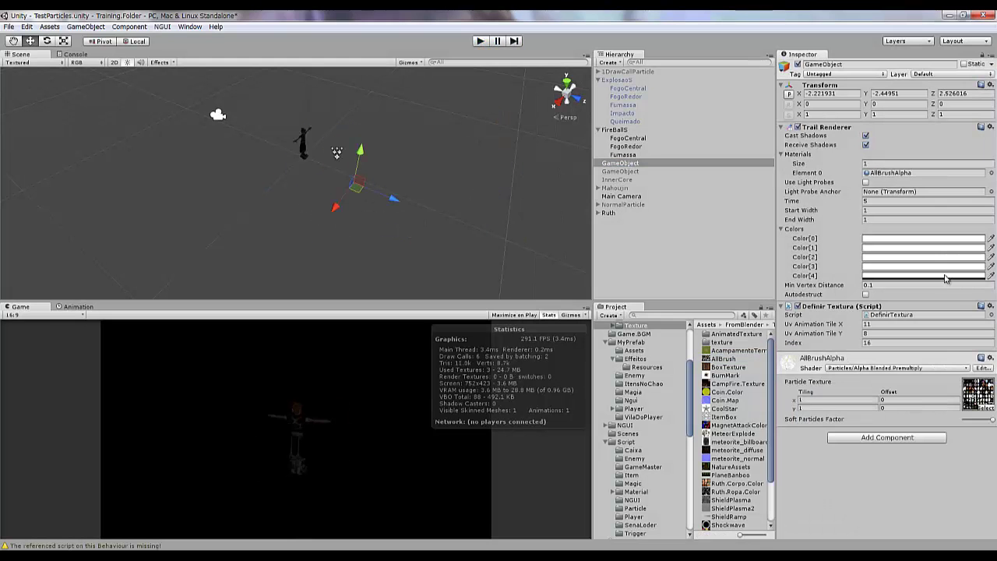
Recolour the trail: yellow second colour, orange third, red to dark red at the end
left_click(919, 274)
left_click_drag(31, 159, 105, 167)
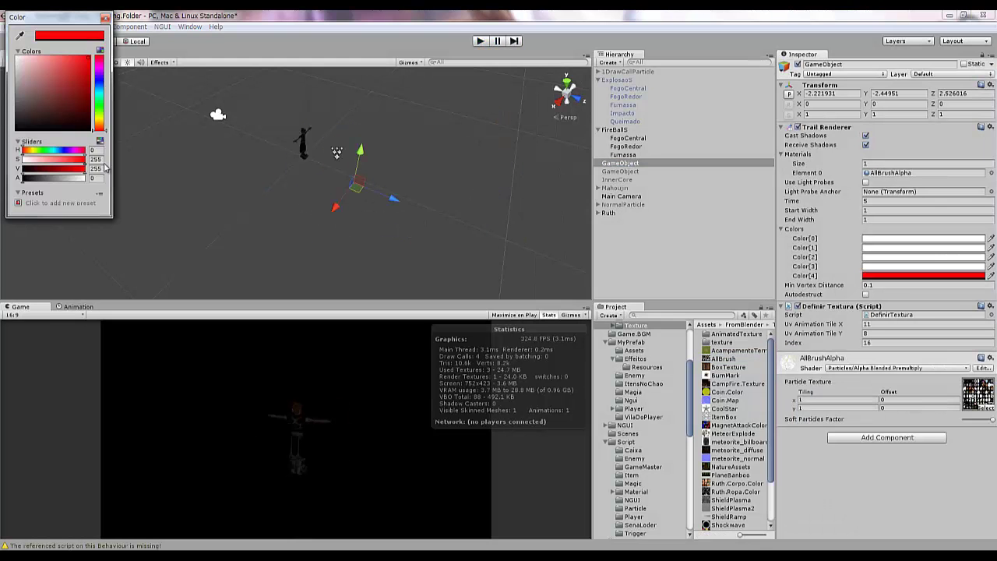
left_click(105, 18)
left_click(990, 269)
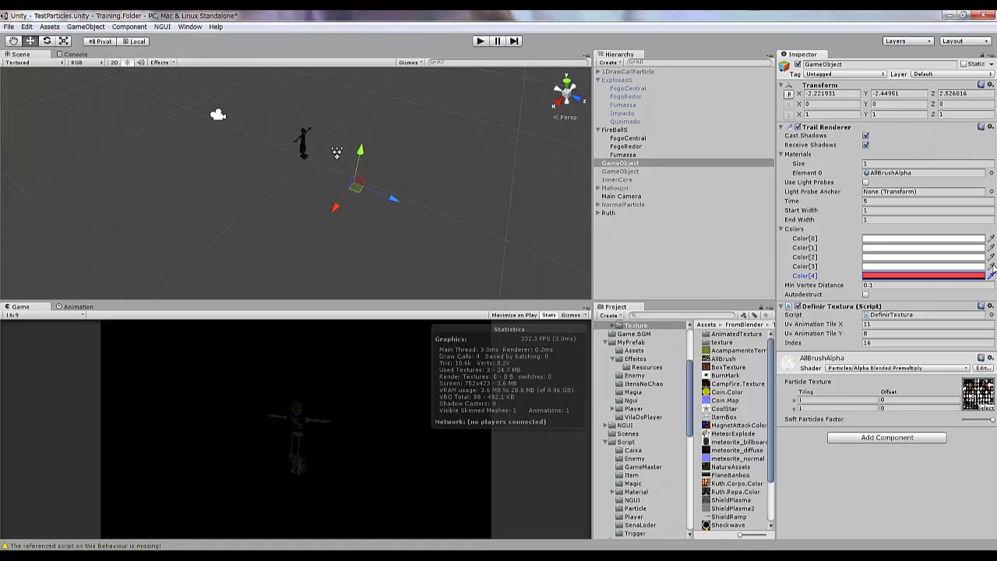
left_click(955, 277)
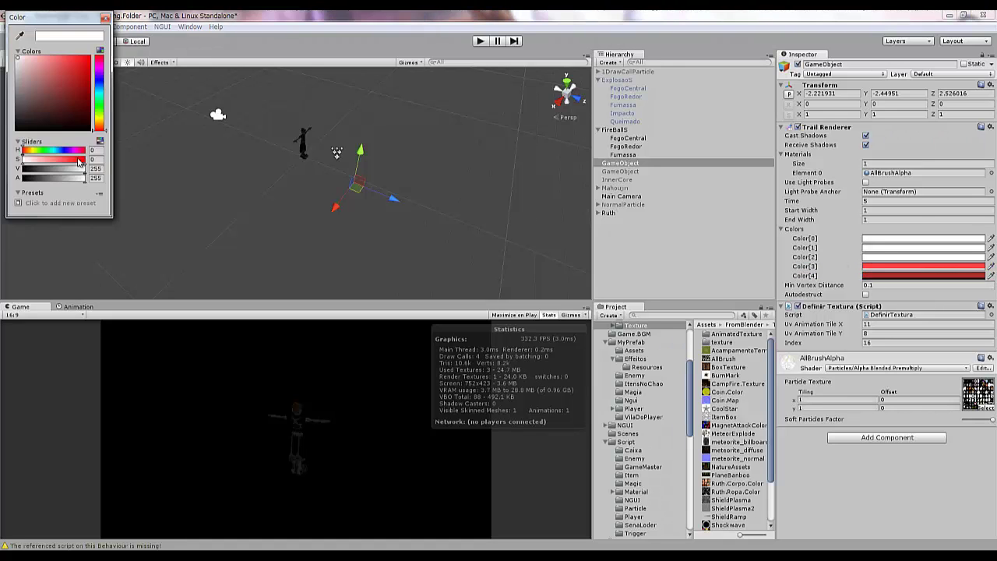
left_click(923, 257)
left_click(99, 127)
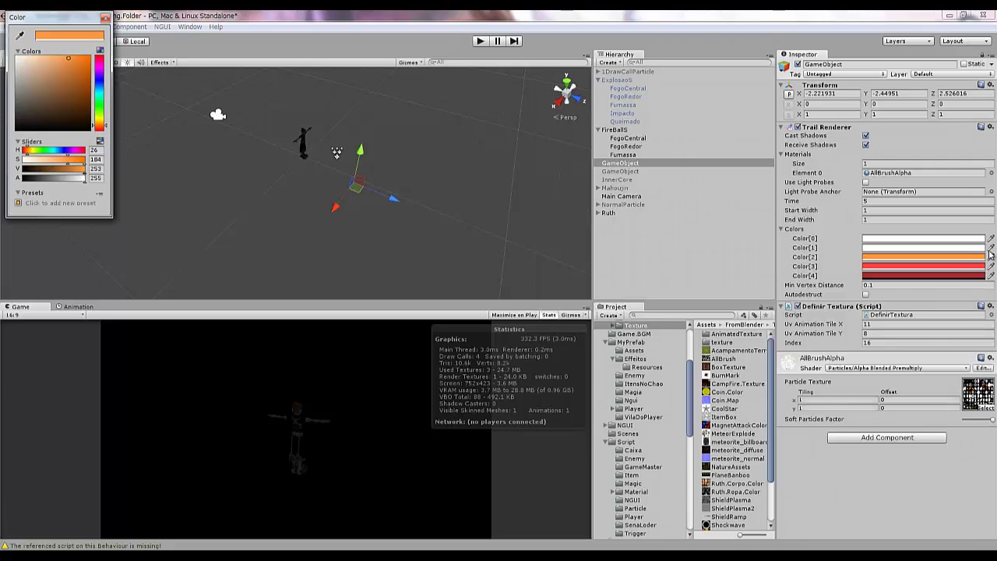
left_click(982, 248)
left_click(100, 125)
left_click(923, 266)
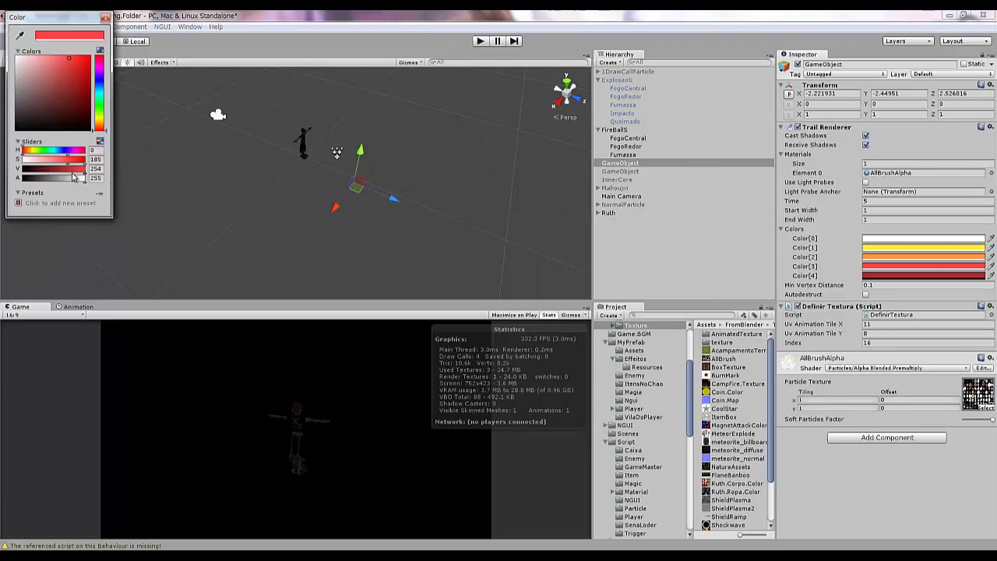
left_click(105, 17)
Play-test the new trail colours by dragging the object across the scene
left_click(479, 41)
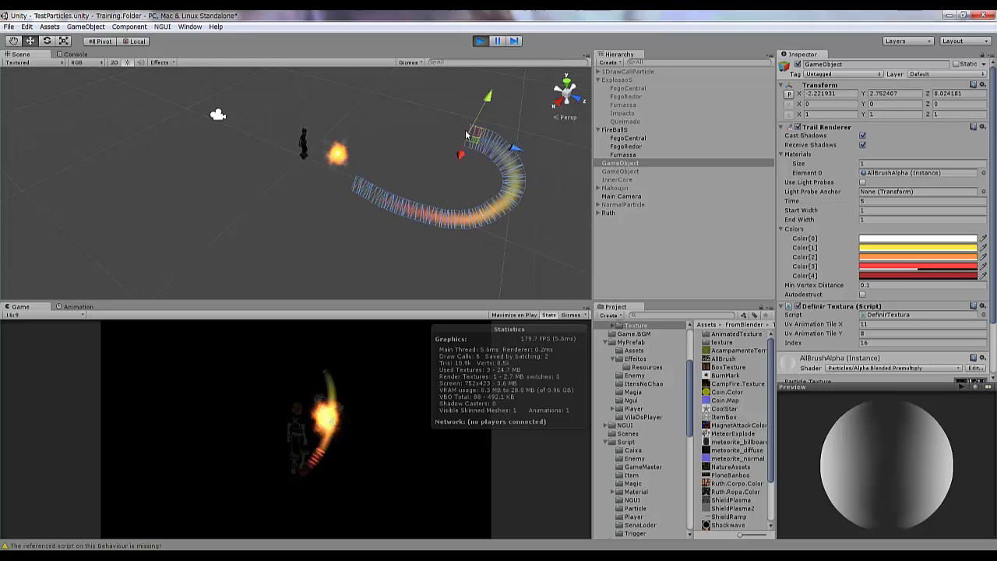
mouse_move(221, 124)
left_mouse_down()
mouse_move(351, 213)
mouse_move(450, 206)
mouse_move(225, 103)
mouse_move(489, 219)
left_mouse_up()
key("ctrl+p")
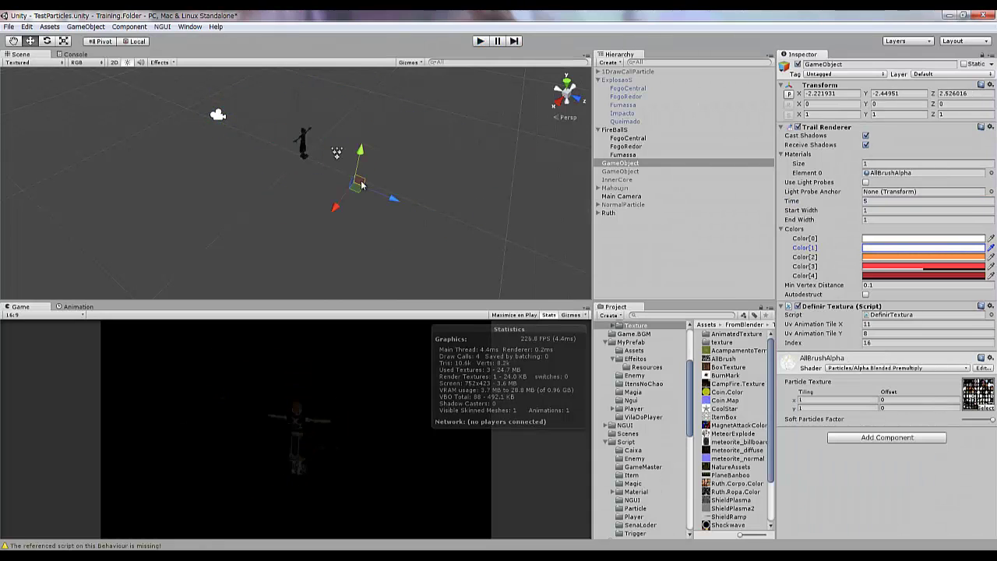
Shift the third trail colour toward yellow and make the fourth orange
key("ctrl+p")
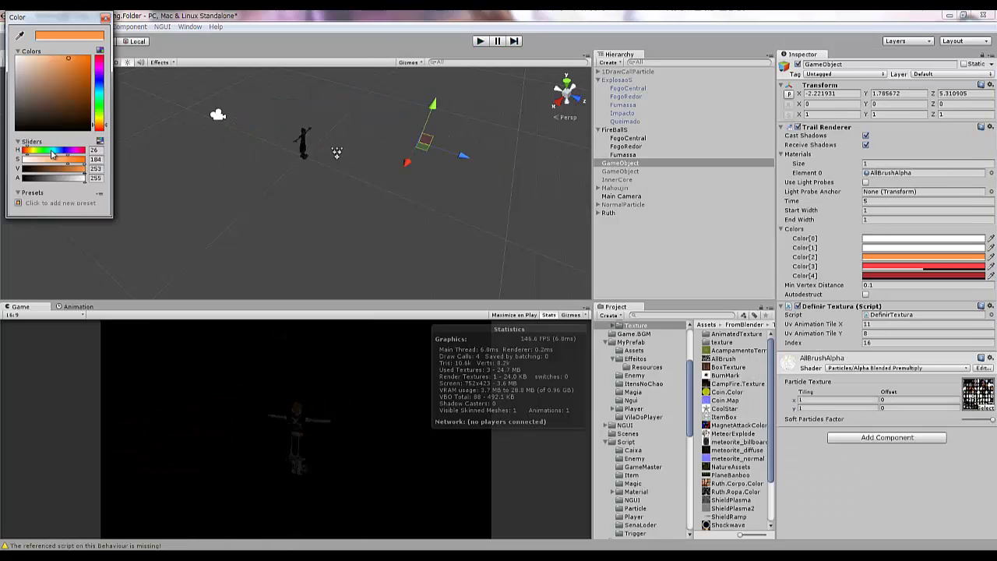
left_click_drag(52, 153, 30, 149)
left_click(959, 266)
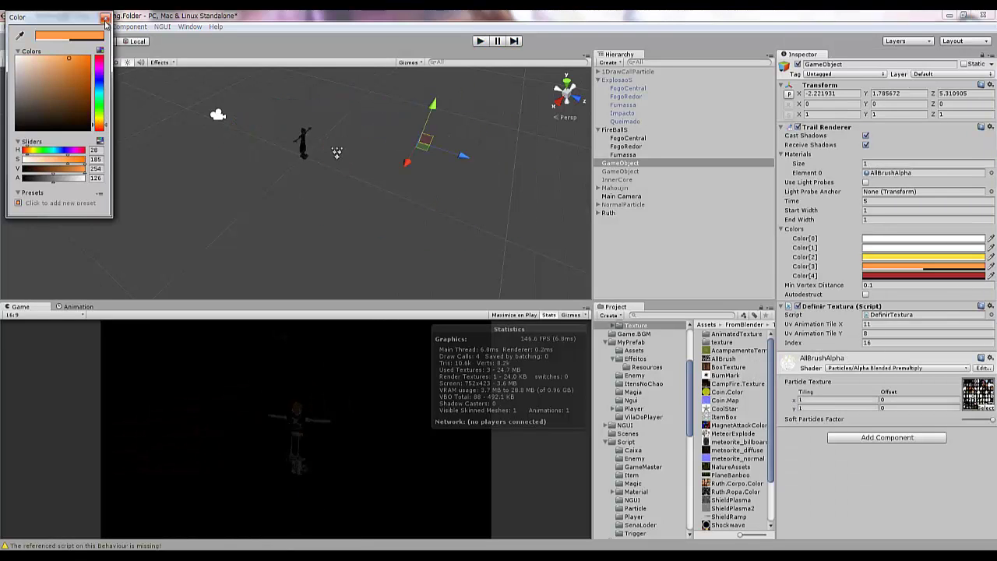
left_click(105, 16)
key("ctrl+p")
Set the trail Time to 2 with end width 0.5, and test the tapered trail
key("ctrl+p")
left_click(888, 202)
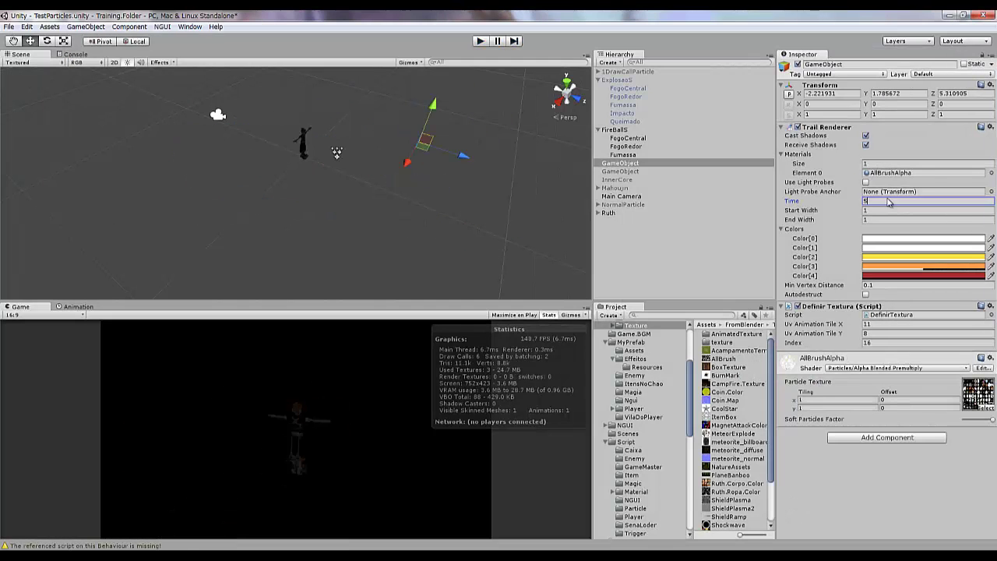
type("2")
key("ctrl+p")
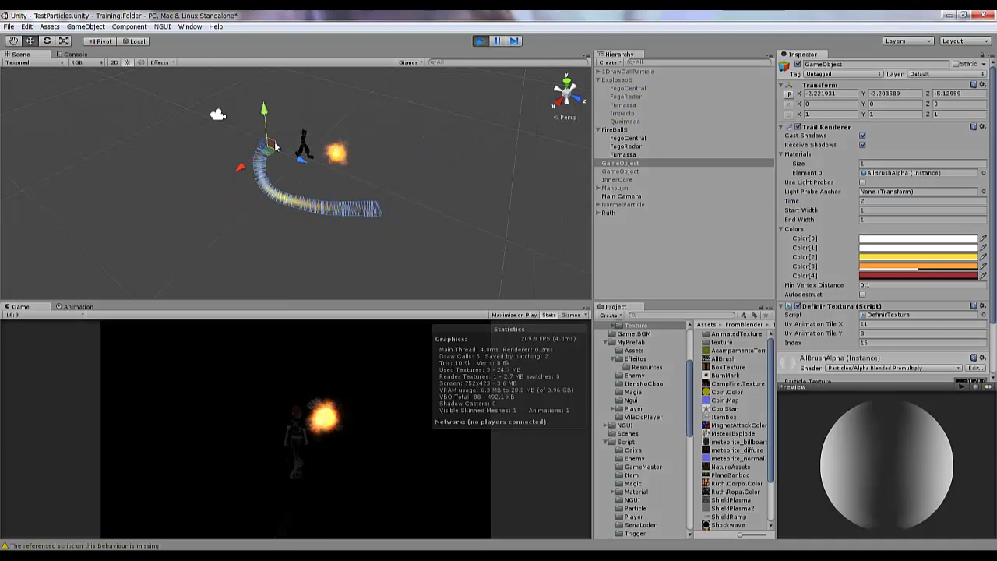
mouse_move(462, 177)
left_mouse_down()
mouse_move(360, 187)
mouse_move(381, 168)
left_mouse_up()
key("ctrl+p")
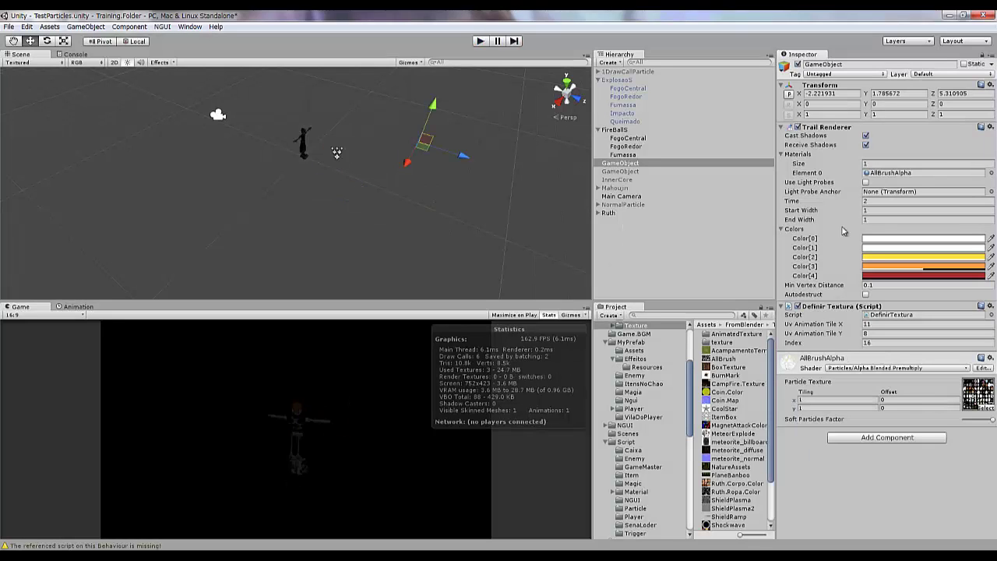
left_click(480, 41)
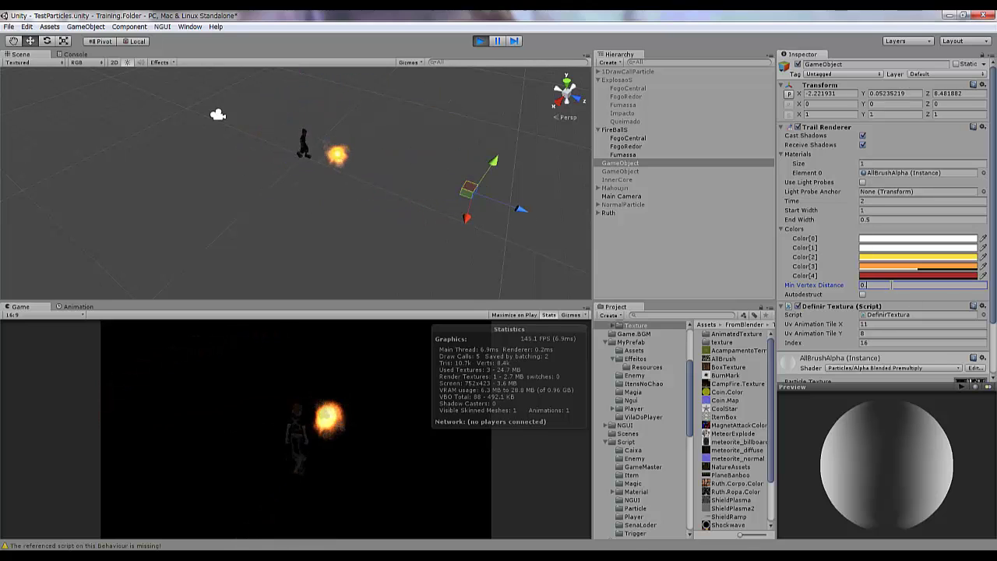
left_click_drag(485, 147, 493, 72)
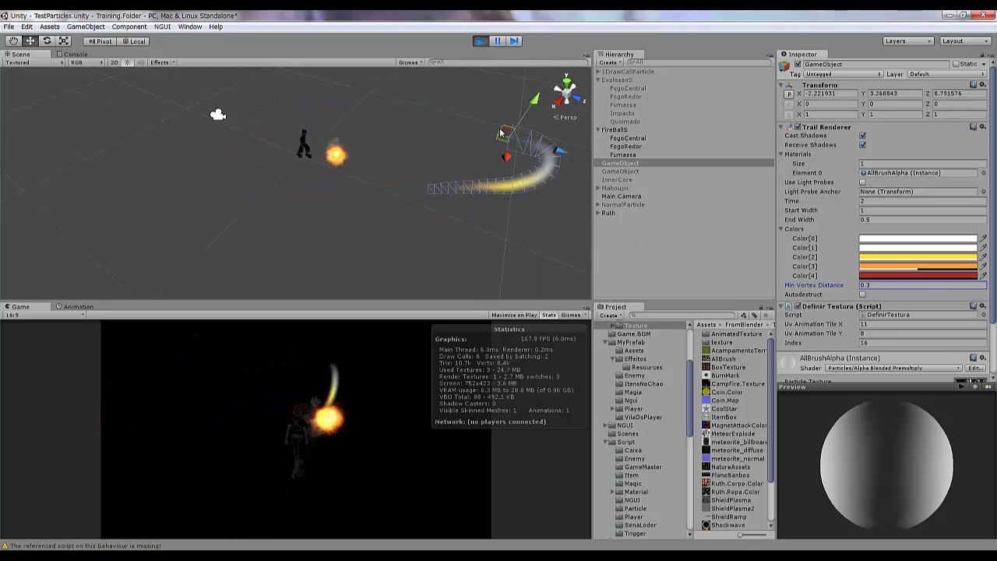
left_click(479, 40)
Rename the trail object to Trail
left_click(621, 163)
type("il")
key("Return")
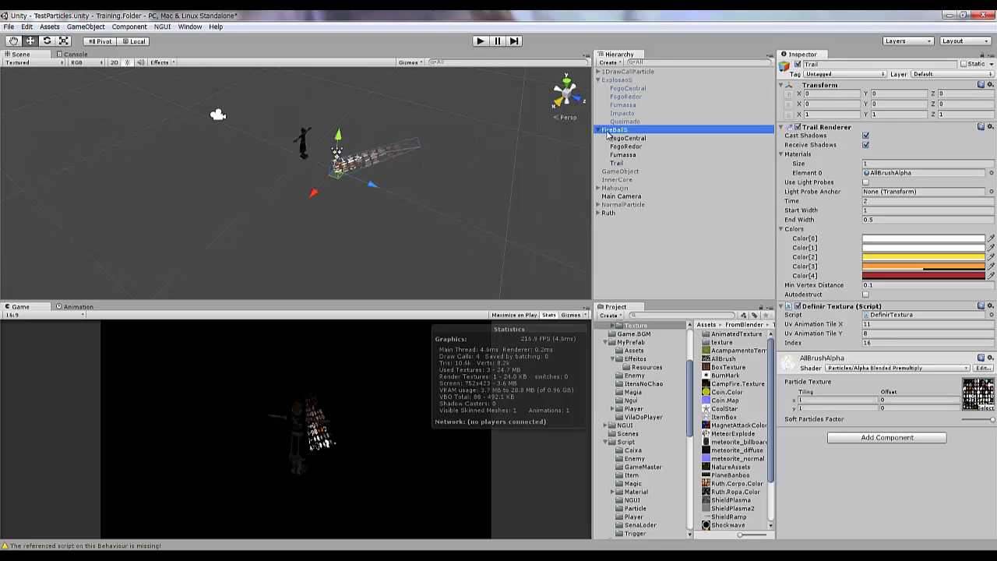
Play-test the flying FireBallS several times, inspecting its Trail and fire children
left_click(479, 41)
left_click(480, 41)
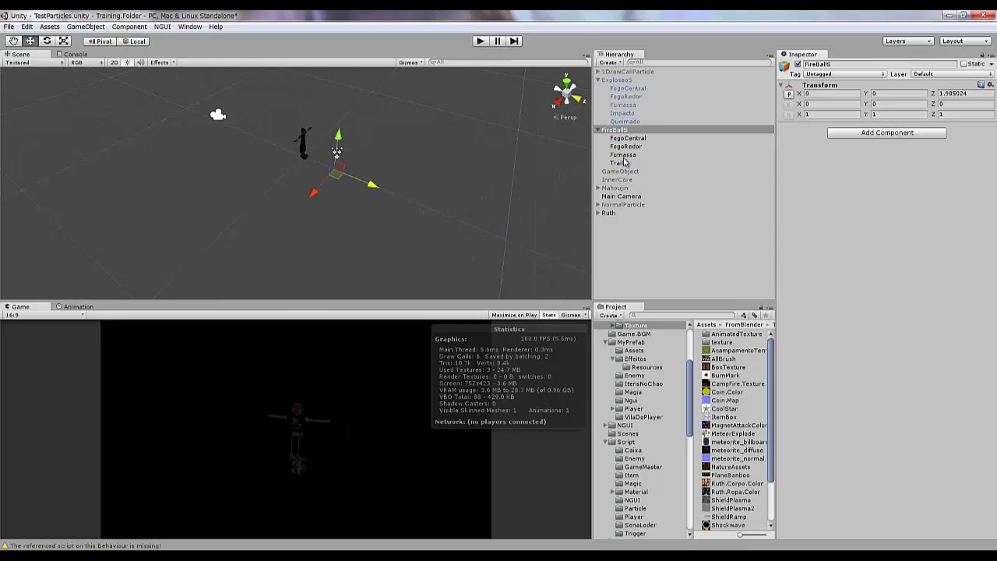
left_click(616, 163)
key("Up")
key("Up")
key("Up")
key("Up")
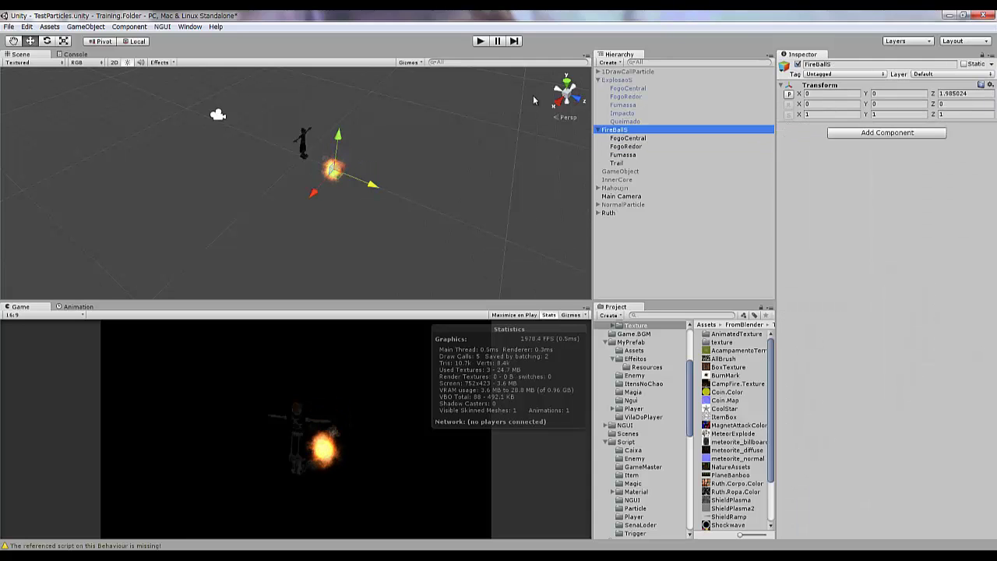
left_click(480, 40)
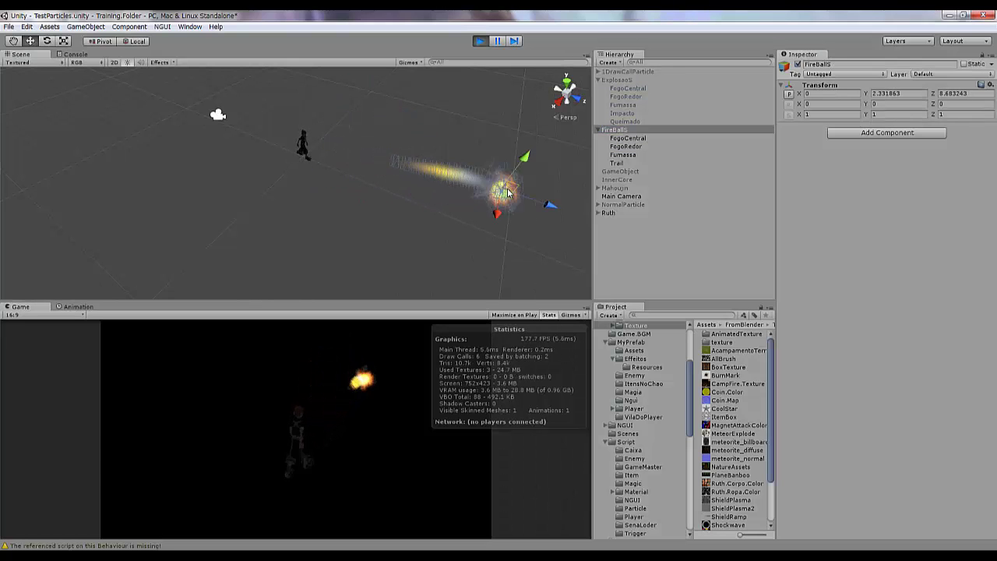
left_click(480, 40)
left_click(616, 163)
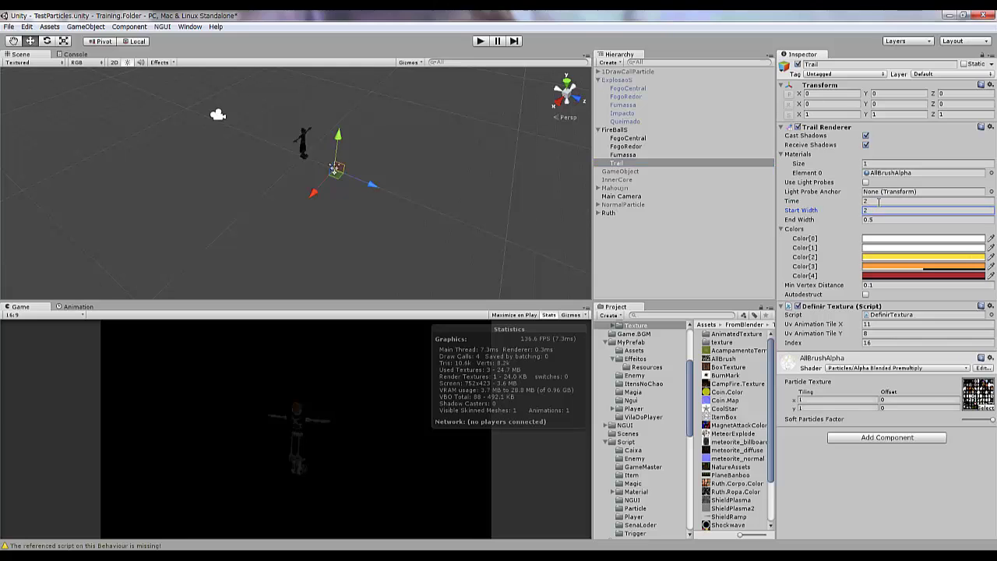
left_click(480, 40)
left_click(480, 40)
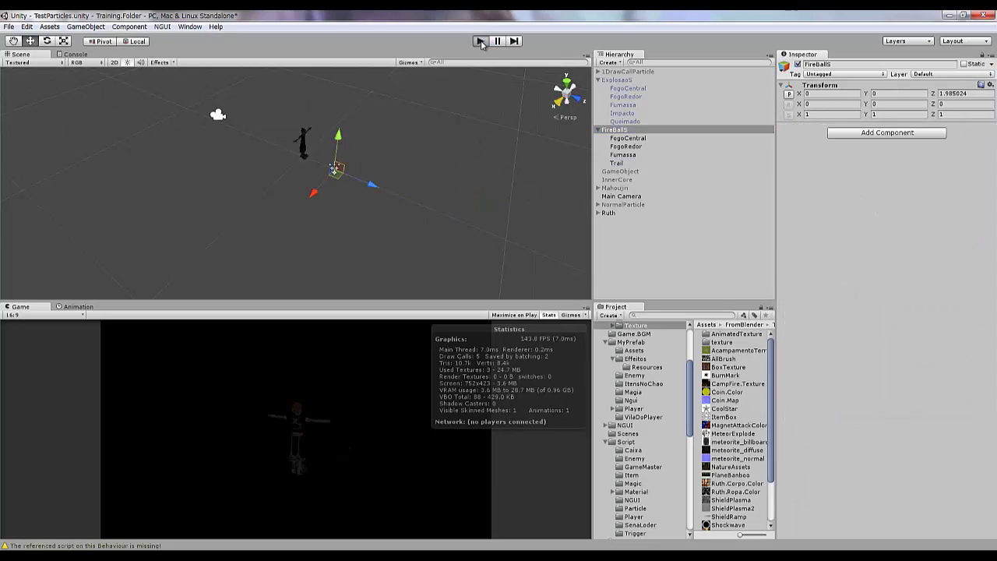
left_click(480, 40)
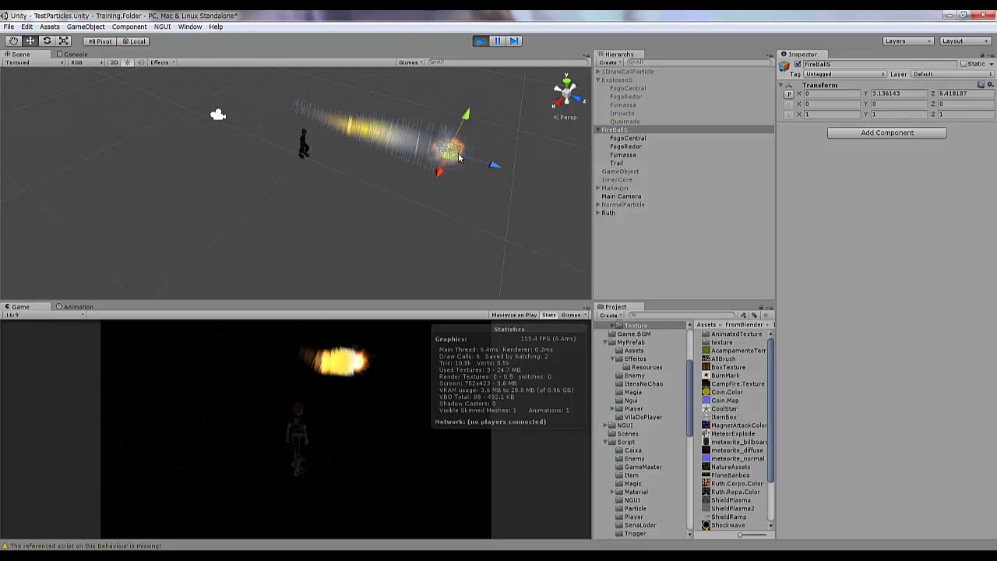
left_click(480, 41)
Delete the Trail child from FireBallS and play-test with the Smoke Trail instead
left_click(616, 162)
key("ctrl+p")
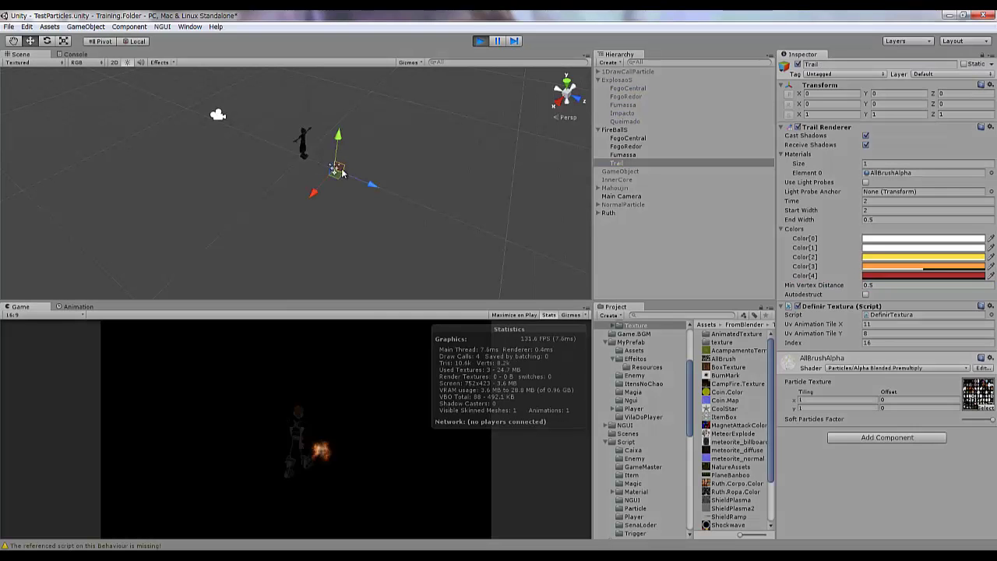
key("ctrl+p")
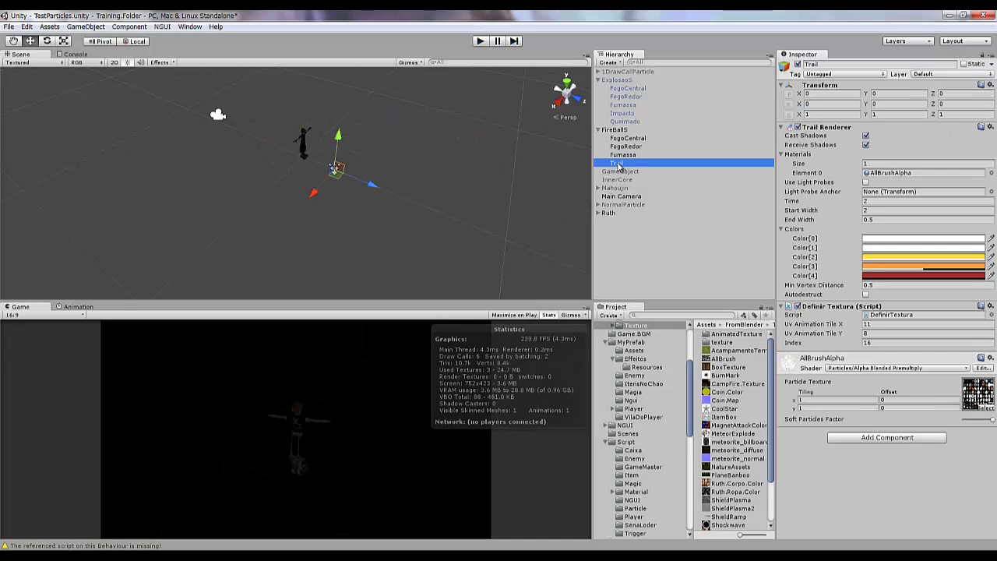
key("Delete")
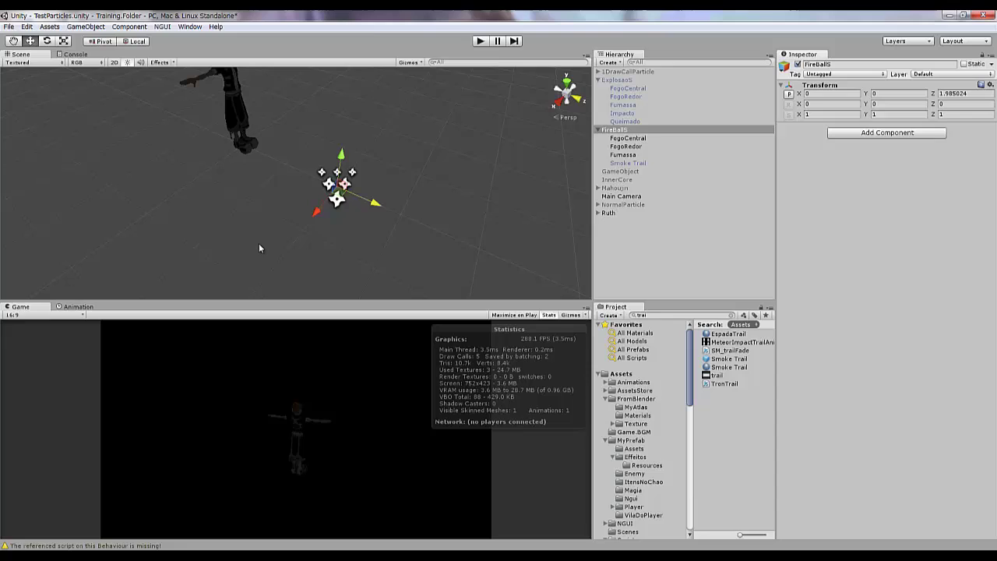
key("ctrl+p")
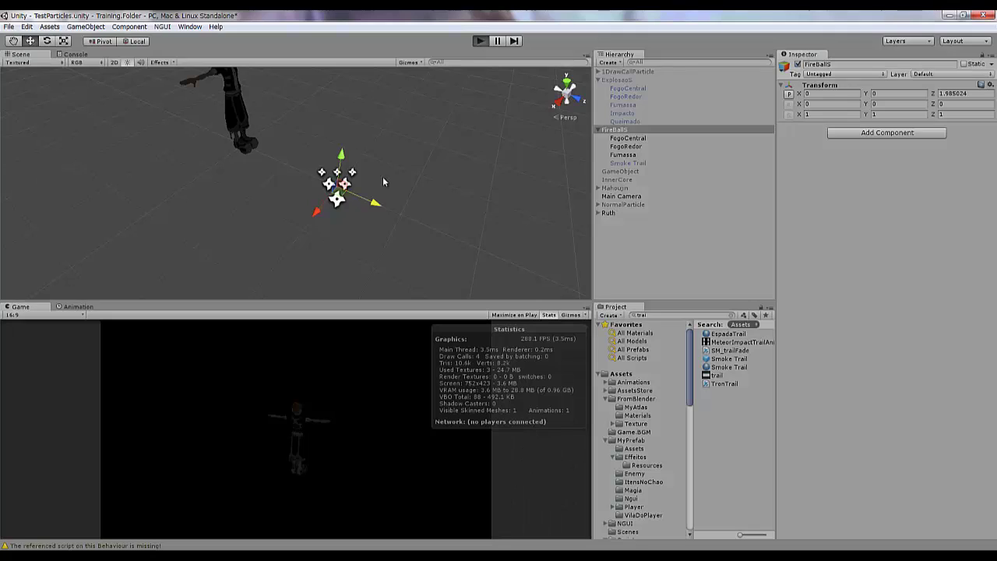
key("ctrl+p")
left_click(622, 154)
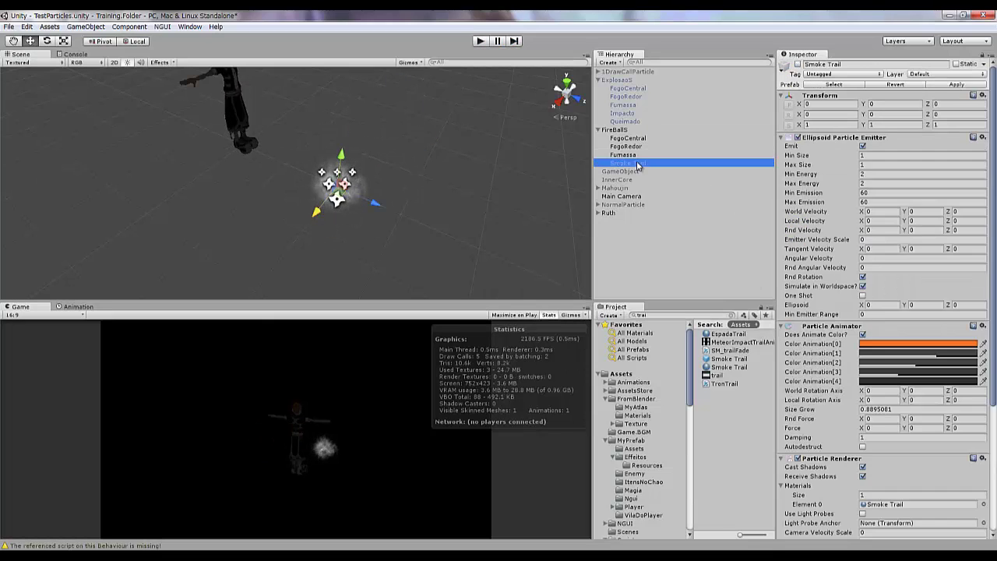
Enable Color over Lifetime on the Fumassa smoke and open its gradient
left_click(881, 235)
scroll(808, 274, "down", 4)
left_click(810, 269)
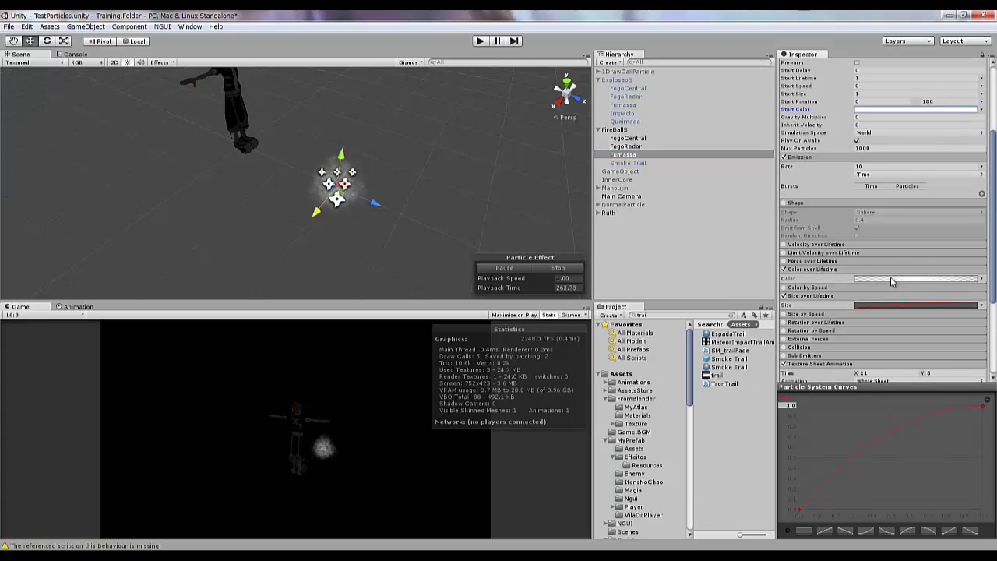
left_click(915, 278)
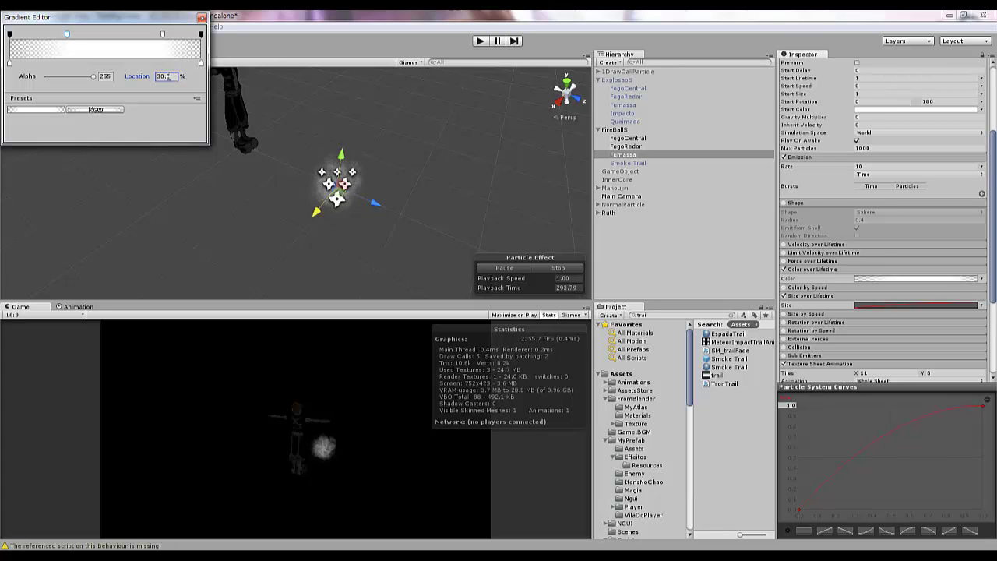
Make the gradient start orange and end in a dark colour
left_click(9, 62)
left_click(74, 77)
left_click_drag(191, 47, 191, 70)
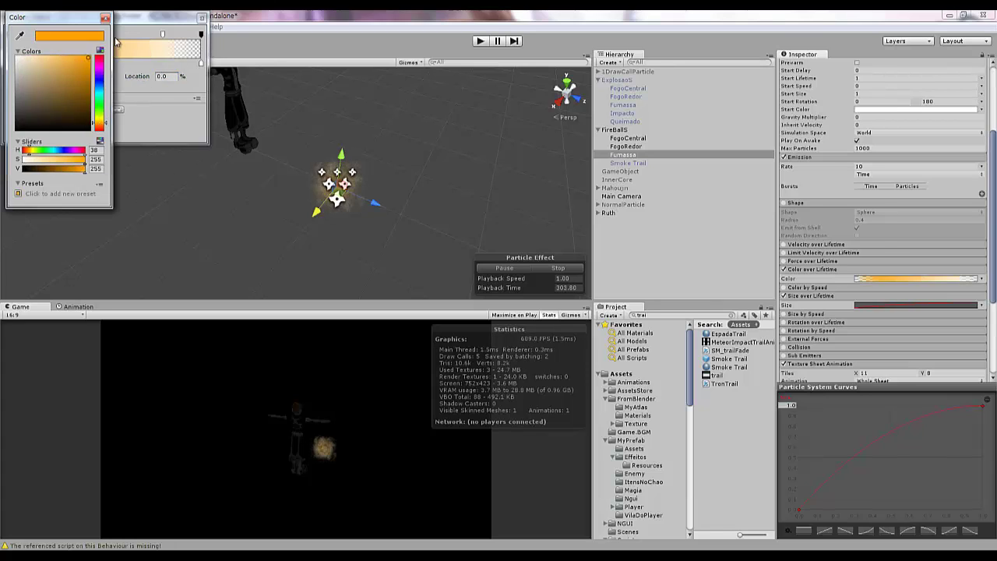
left_click(196, 11)
left_click(201, 63)
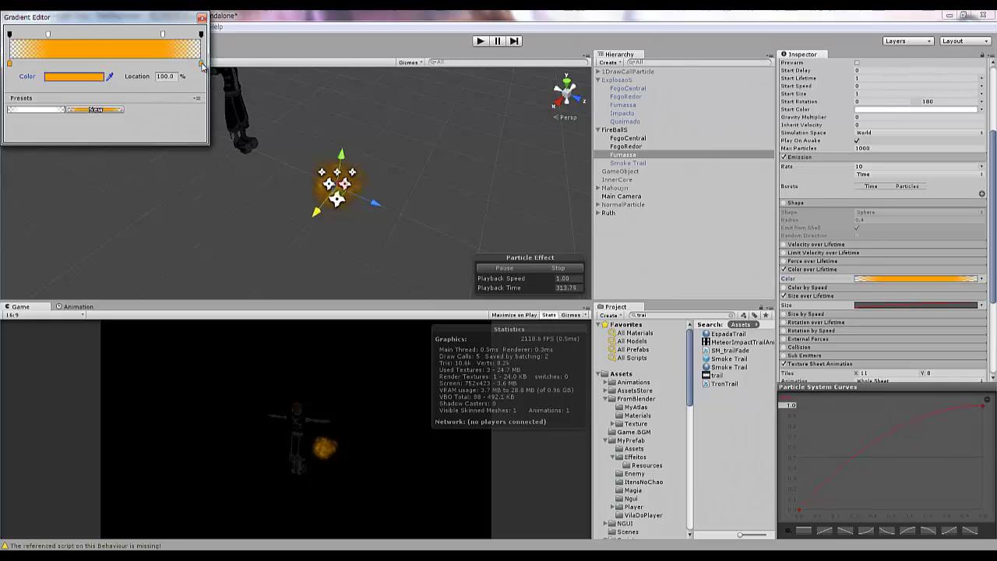
left_click(74, 76)
left_click_drag(84, 169, 27, 171)
left_click(105, 17)
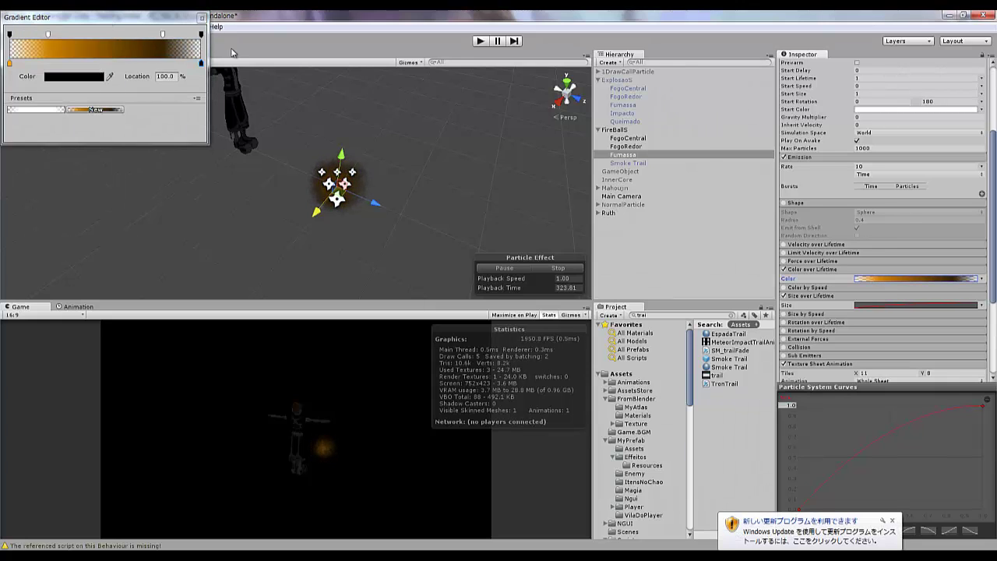
Keep the smoke fully opaque until about 80% before fading
left_click(913, 476)
left_click(919, 279)
left_click_drag(163, 34, 163, 49)
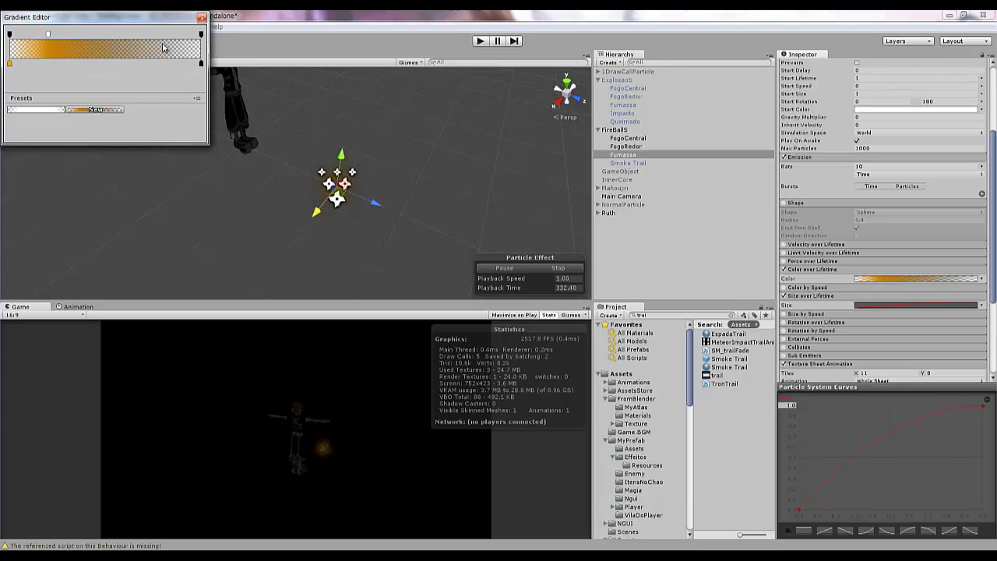
left_click(164, 34)
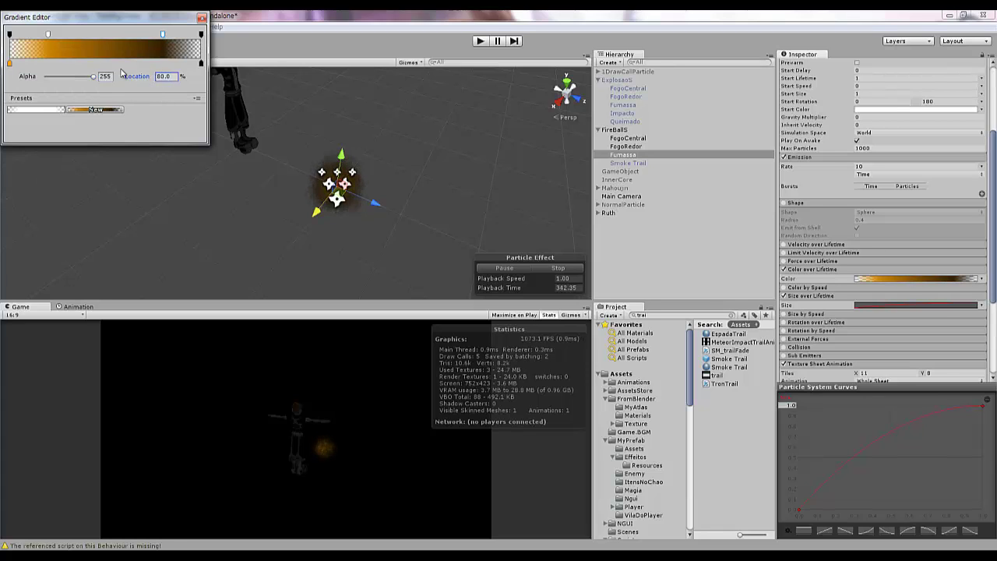
left_click(251, 10)
Lighten the gradient's end colour to mid grey and edit the middle key at 52.6%
left_click(621, 163)
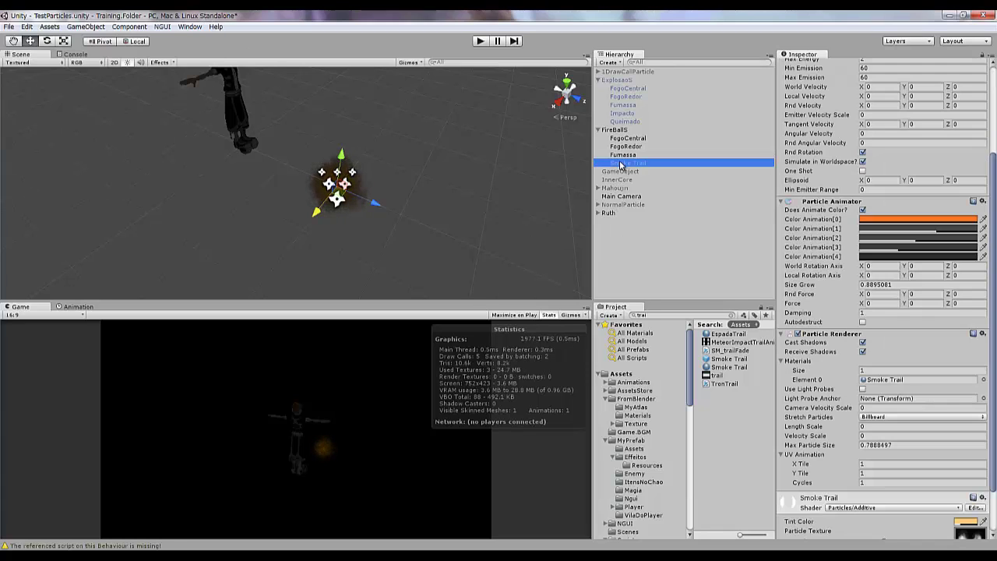
left_click(637, 154)
left_click(919, 278)
left_click(74, 76)
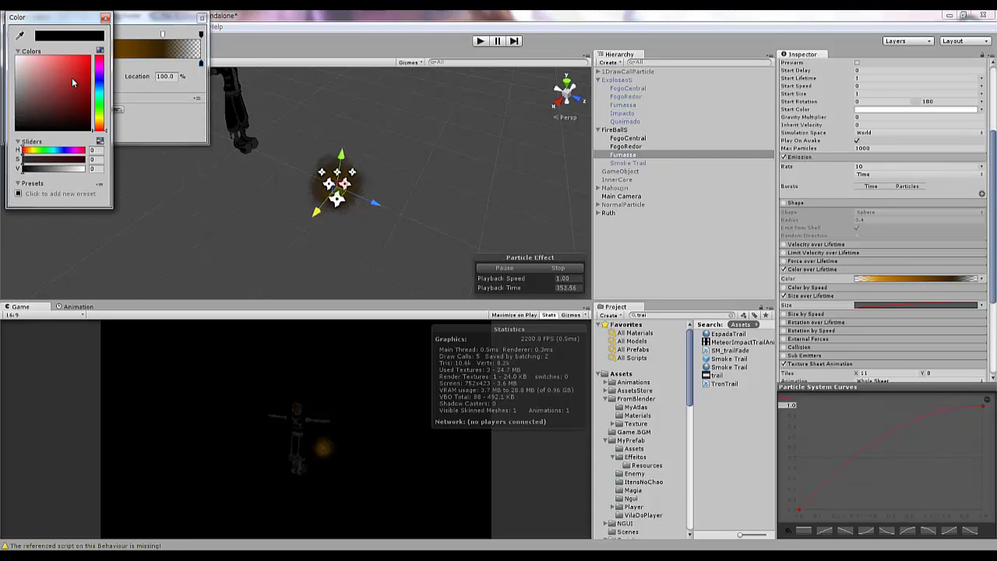
left_click_drag(72, 168, 51, 168)
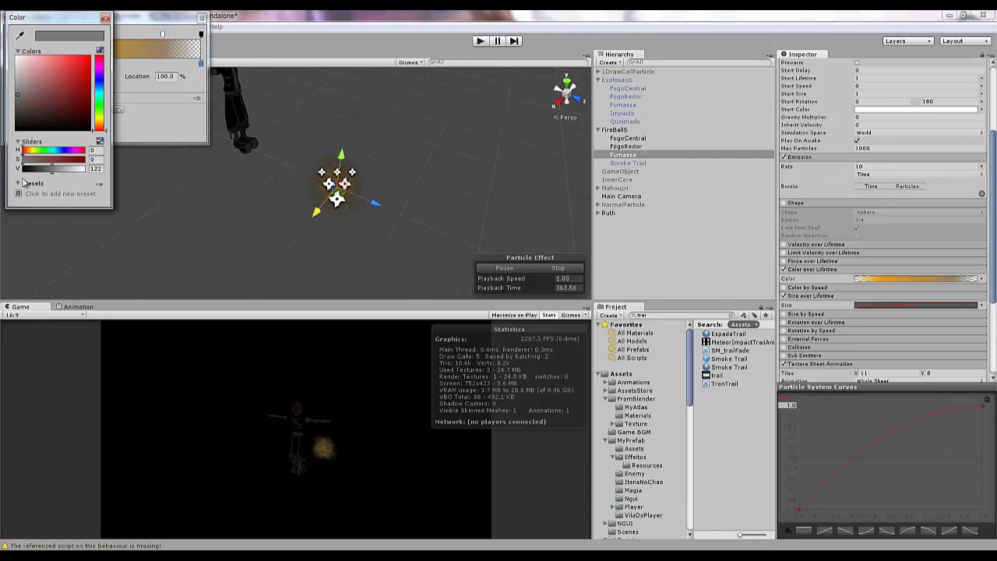
left_click(106, 17)
left_click(111, 64)
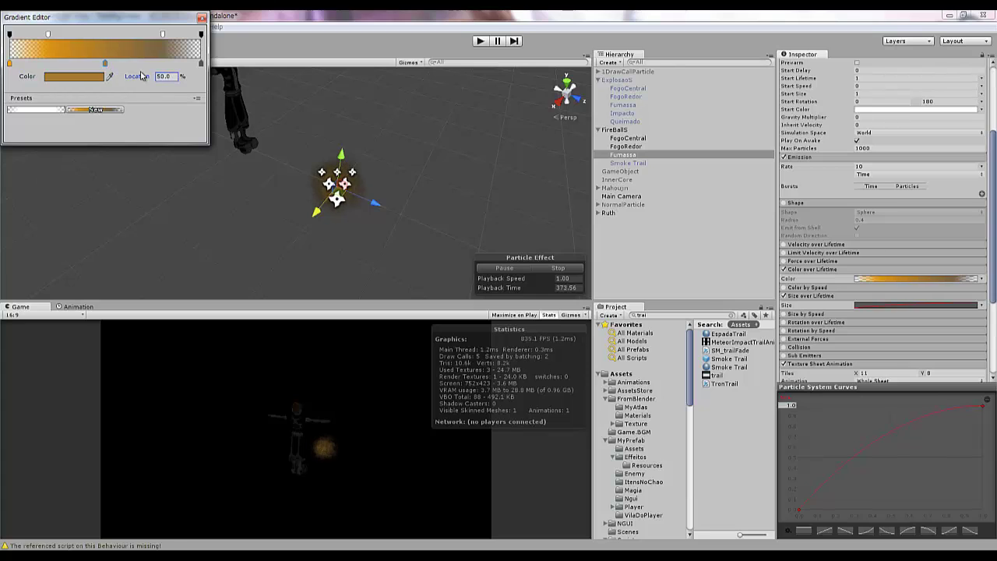
left_click(100, 77)
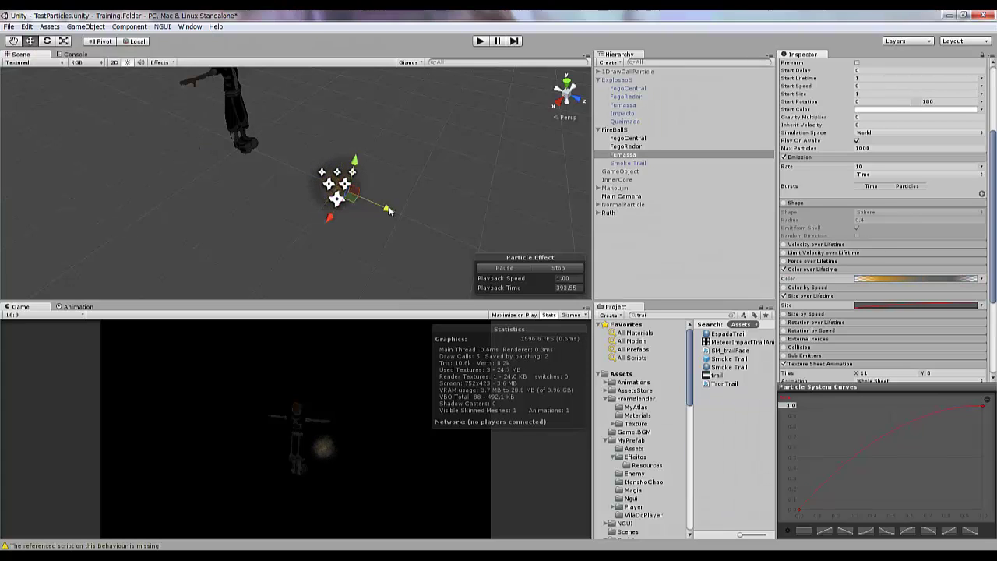
Move the Fumassa emitter around the Scene view to preview its smoke
mouse_move(359, 188)
left_mouse_down()
mouse_move(478, 239)
mouse_move(317, 183)
left_mouse_up()
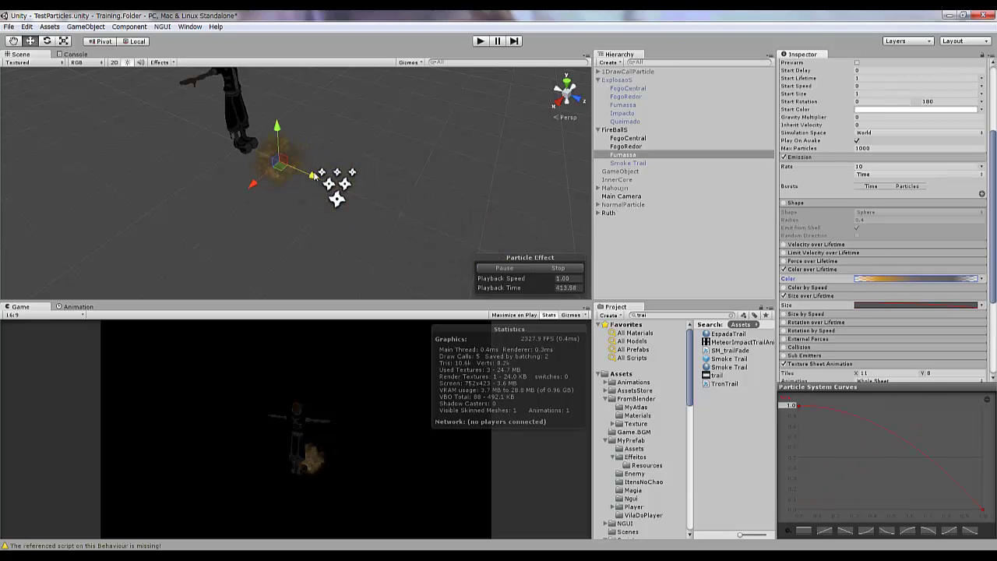
left_click_drag(577, 220, 385, 131)
scroll(787, 144, "up", 3)
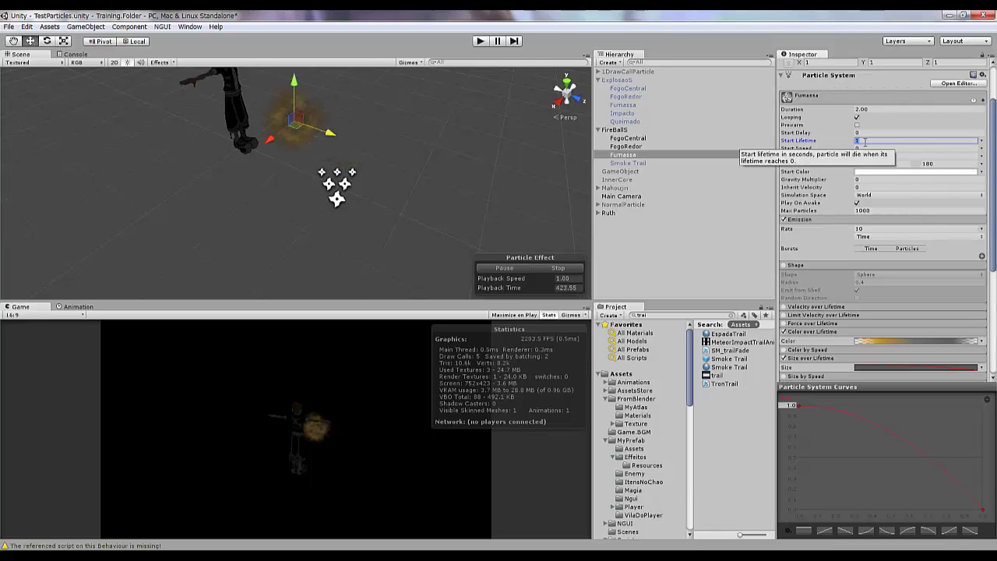
key("ctrl+z")
left_click_drag(468, 197, 343, 138)
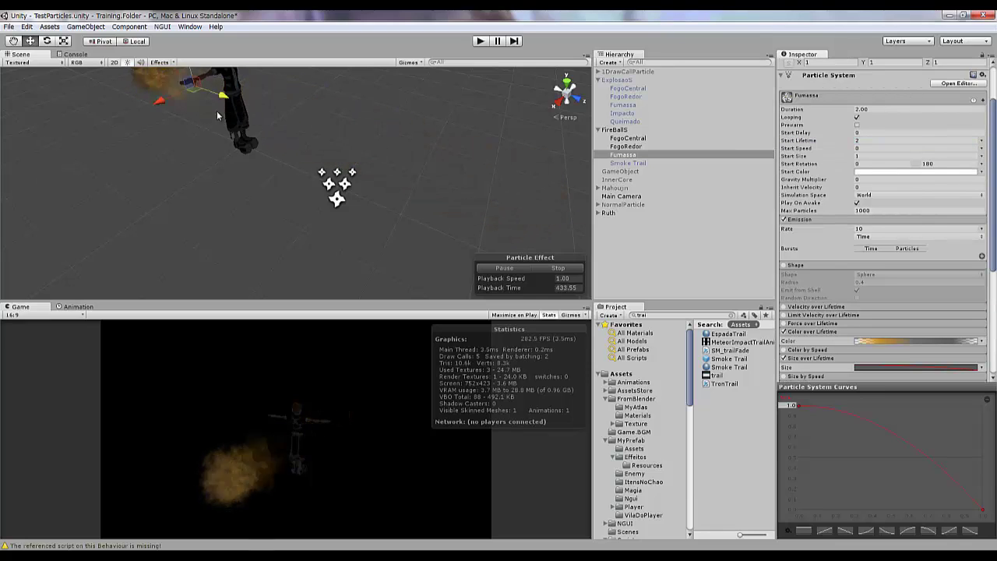
type("2")
Set Start Lifetime to 2, raise the size curve's start, and remove Smoke Trail from FireBallS
key("Return")
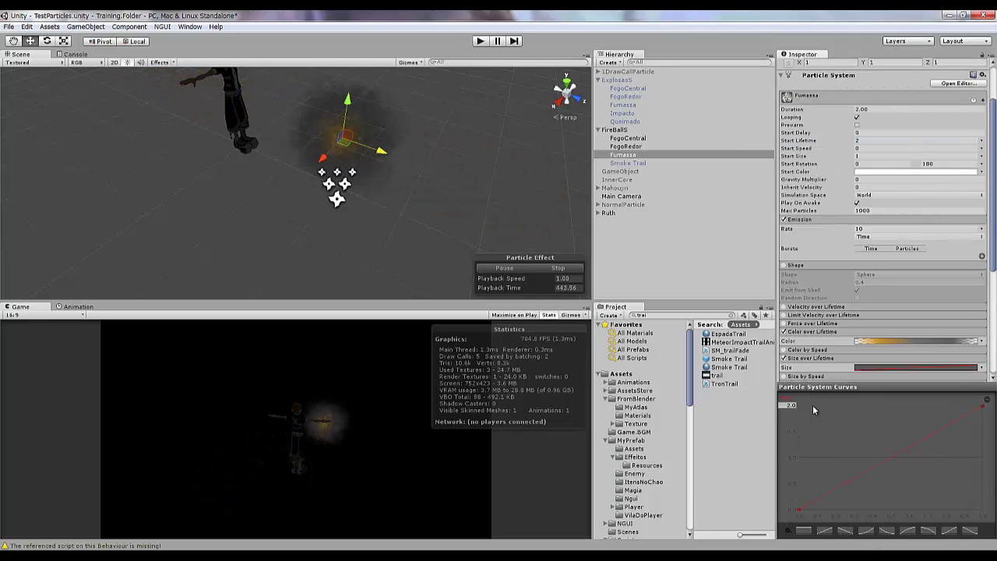
left_click_drag(798, 507, 798, 457)
mouse_move(327, 137)
left_mouse_down()
mouse_move(505, 202)
mouse_move(267, 118)
mouse_move(397, 183)
mouse_move(413, 181)
left_mouse_up()
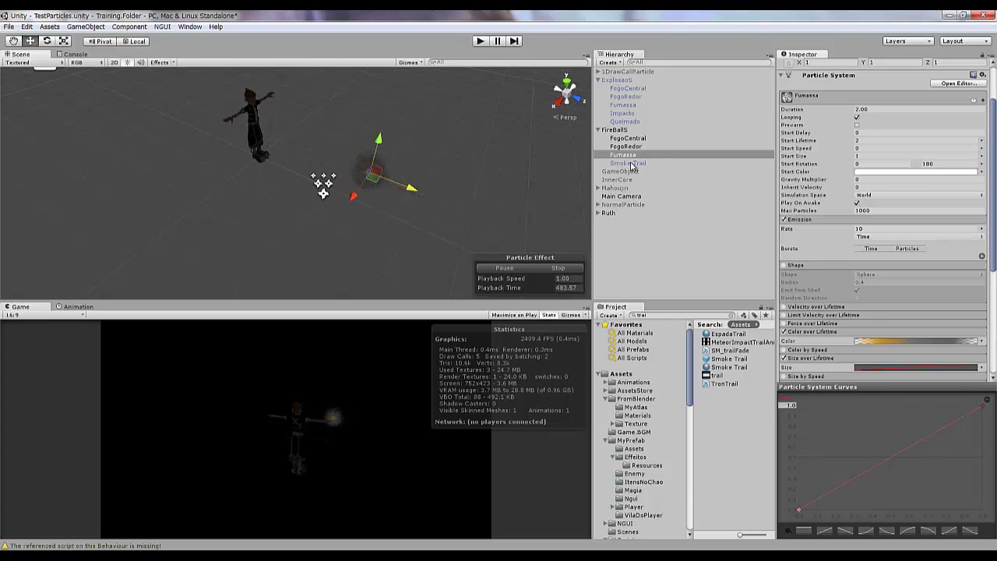
left_click_drag(631, 166, 625, 146)
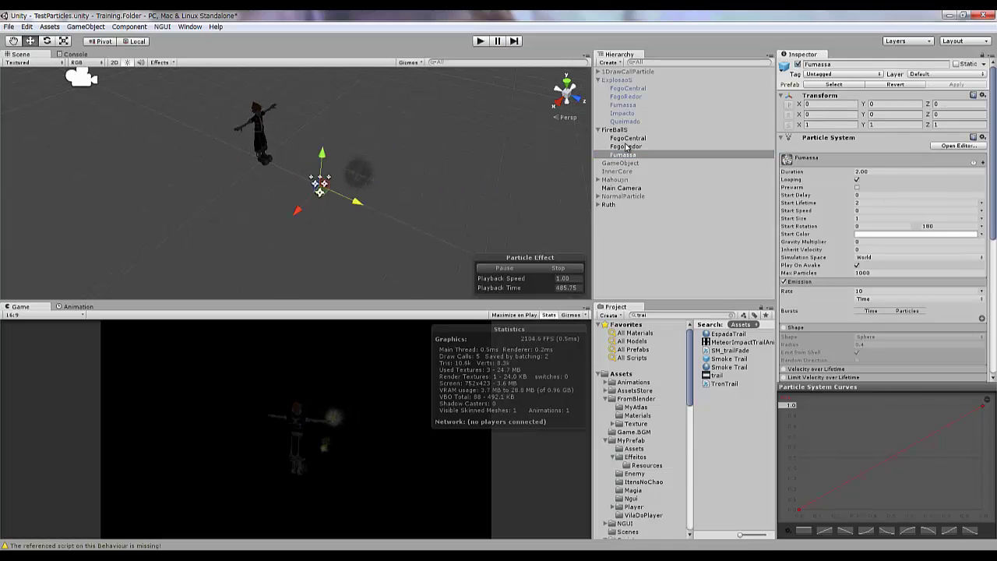
Move FireBallS to a new spot and play-test the Fumassa smoke
left_click(333, 182)
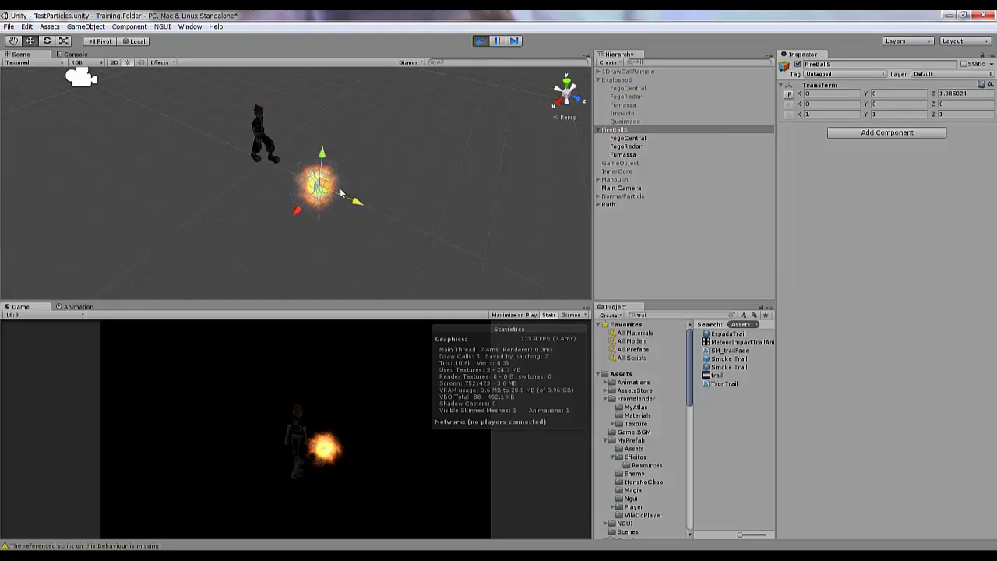
mouse_move(327, 187)
left_mouse_down()
mouse_move(338, 146)
mouse_move(401, 191)
mouse_move(520, 228)
mouse_move(371, 193)
left_mouse_up()
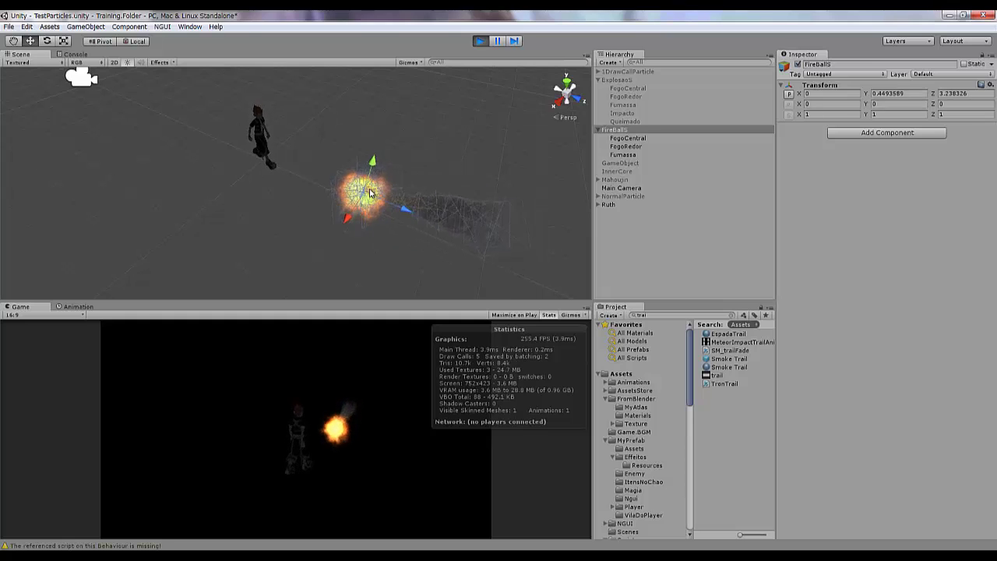
left_click(480, 41)
left_click(623, 154)
left_click(869, 219)
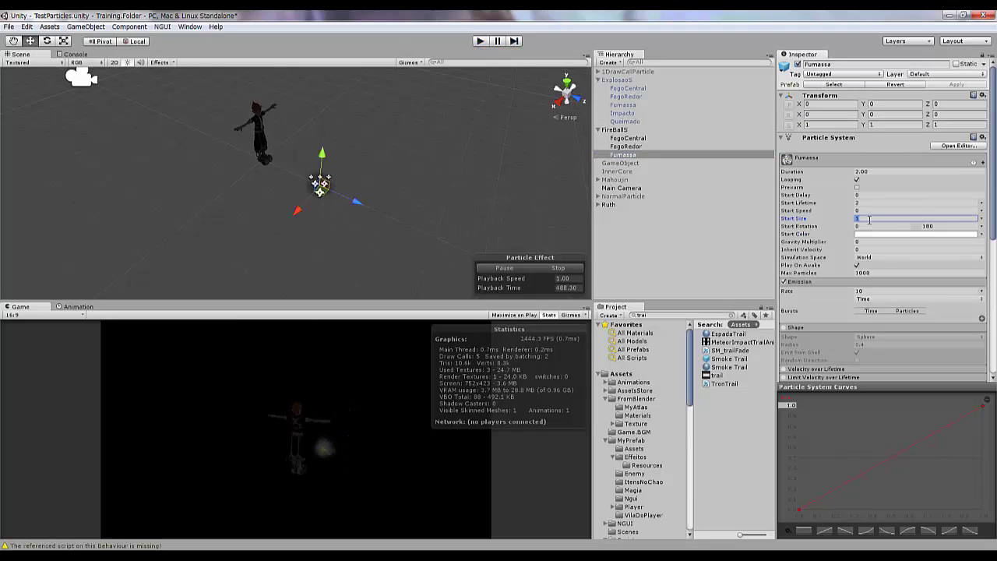
left_click(479, 41)
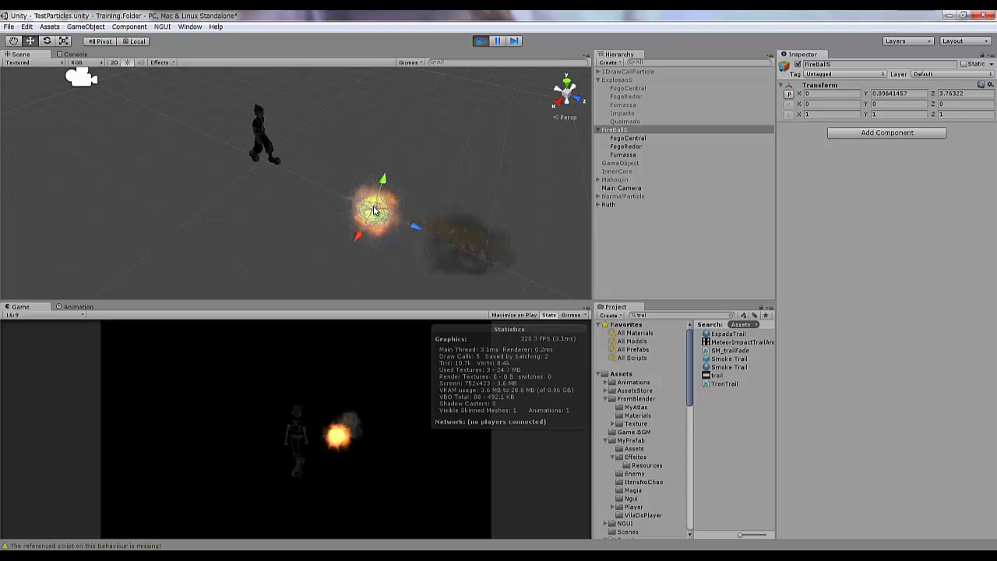
left_click(479, 41)
Change the Fumassa smoke's Start Lifetime from 2 to 1
left_click(626, 155)
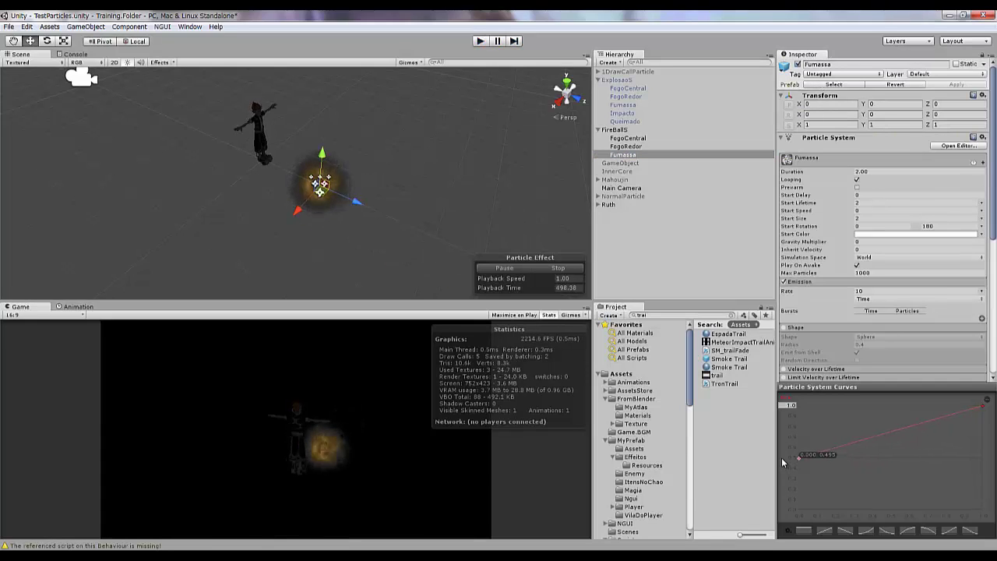
key("ctrl+p")
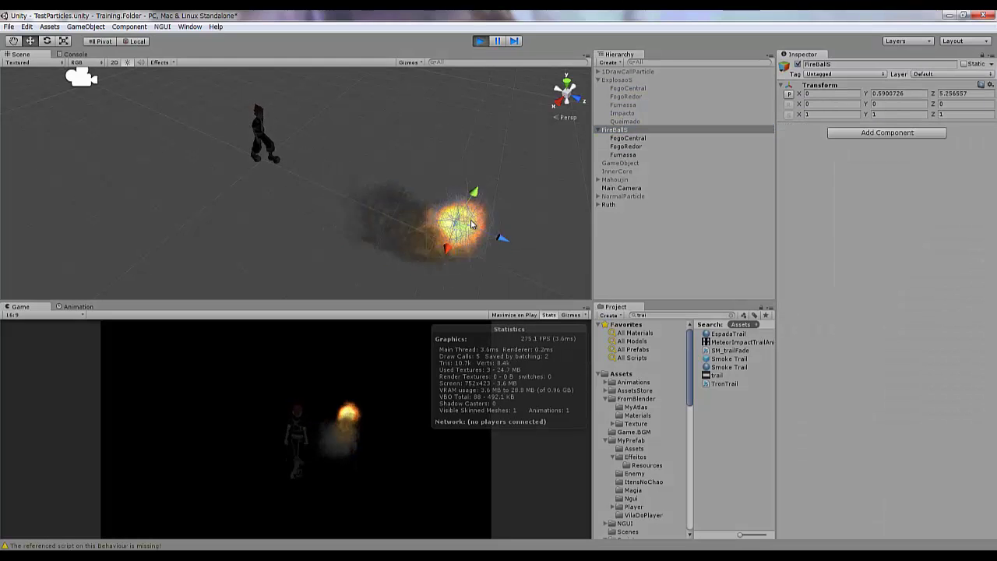
left_click_drag(333, 194, 309, 162)
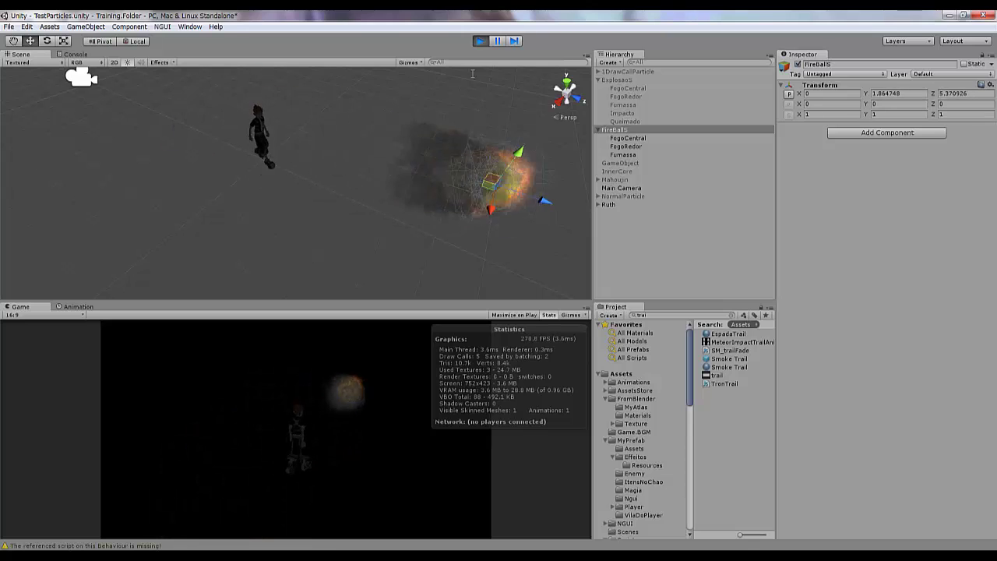
key("ctrl+p")
left_click(623, 154)
scroll(891, 316, "down", 3)
scroll(903, 218, "up", 2)
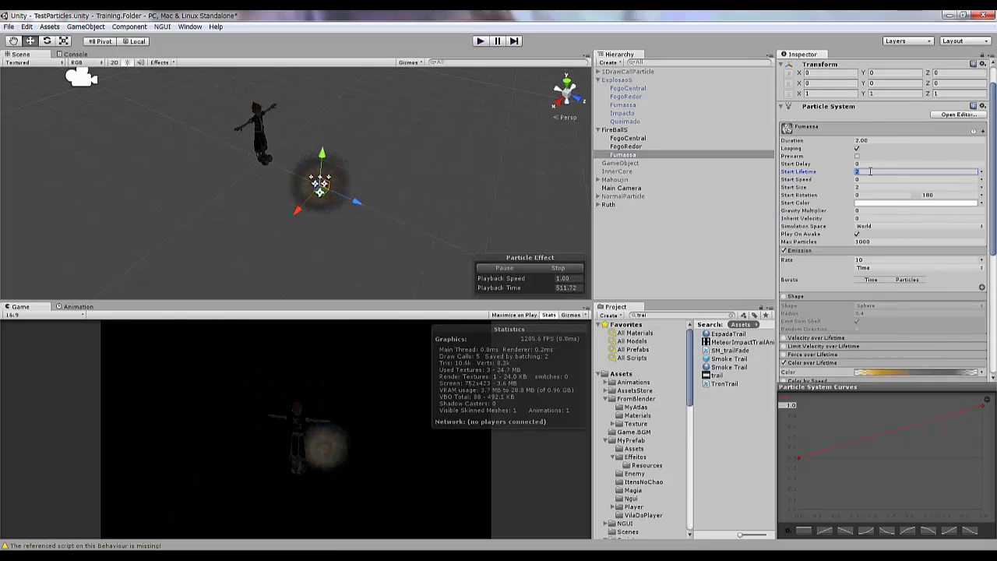
key("ctrl+p")
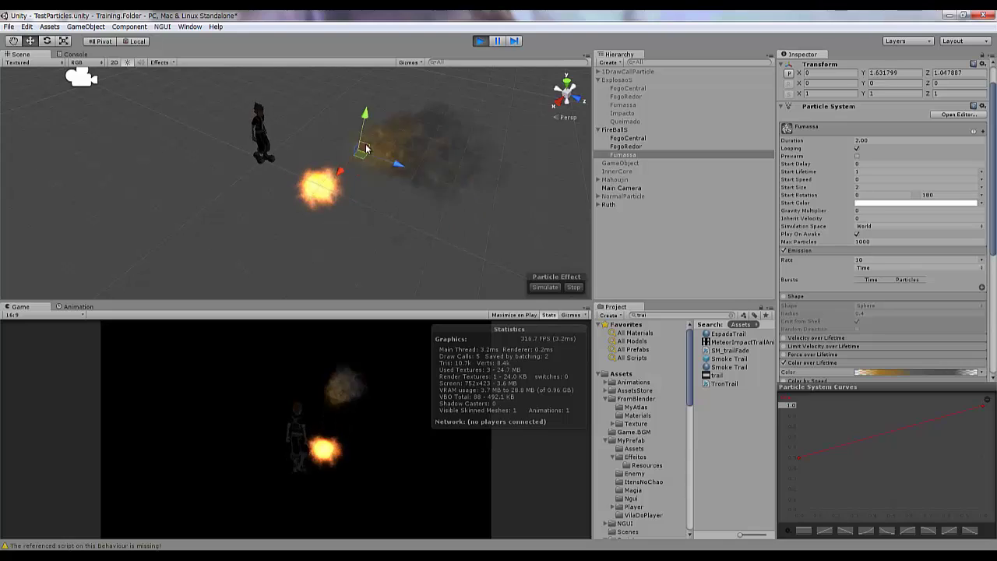
Play-test FireBallS with the shorter smoke by moving it up across the scene
key("ctrl+p")
left_click(612, 130)
key("ctrl+p")
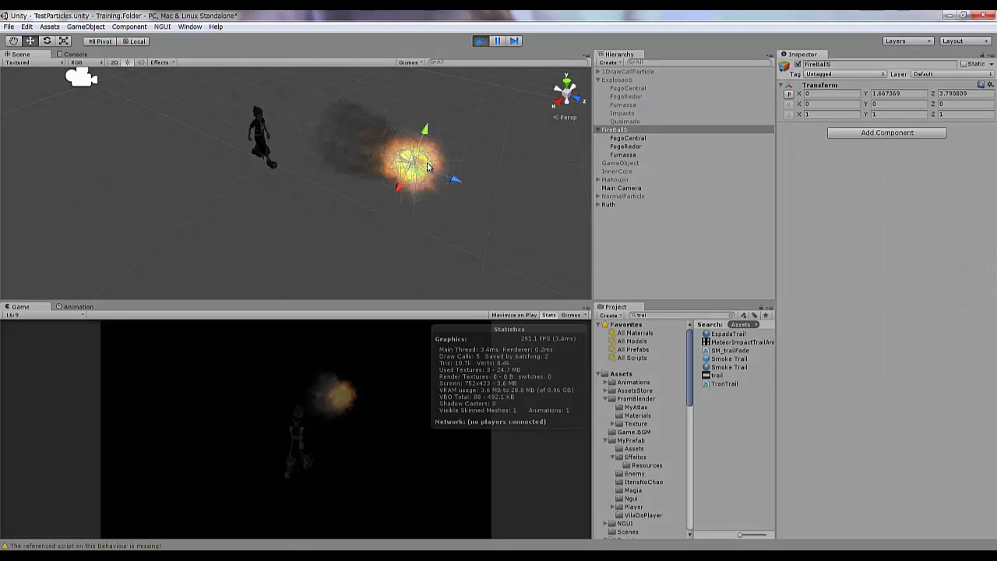
left_click_drag(397, 228, 381, 129)
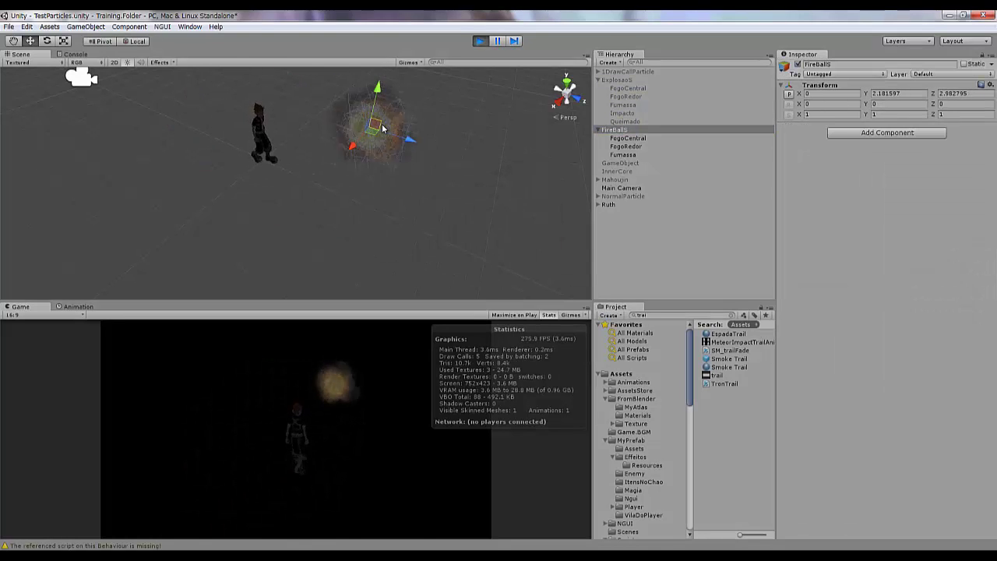
key("ctrl+p")
left_click(629, 138)
left_click(637, 147)
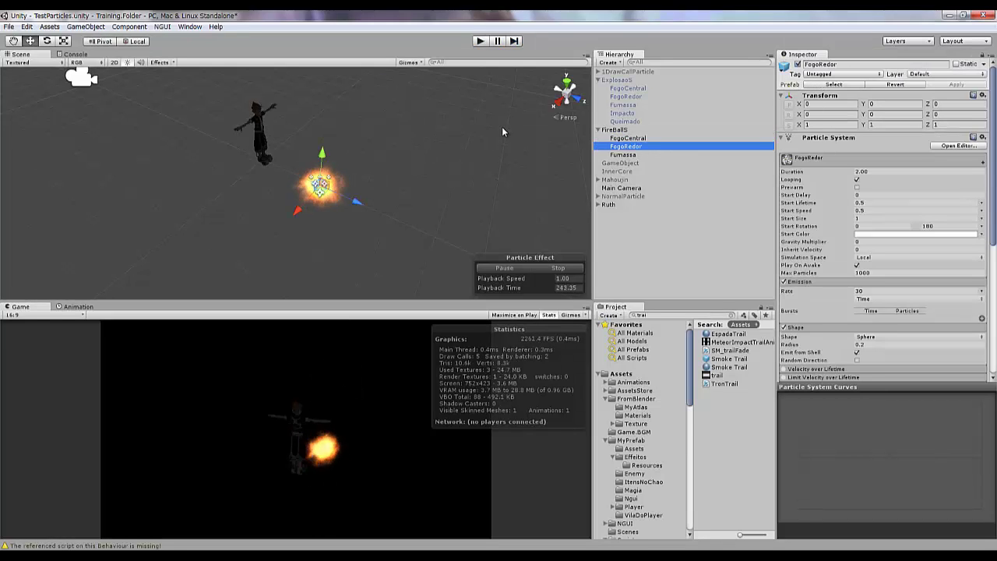
Change FogoRedor's Shape radius from 0.2 and play-test the fireball
left_click(878, 344)
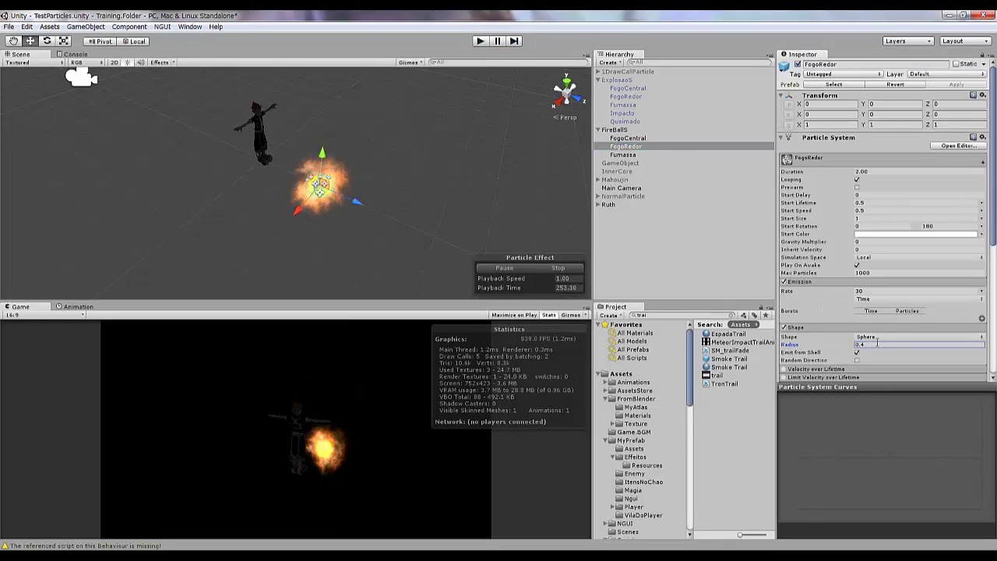
scroll(879, 344, "down", 3)
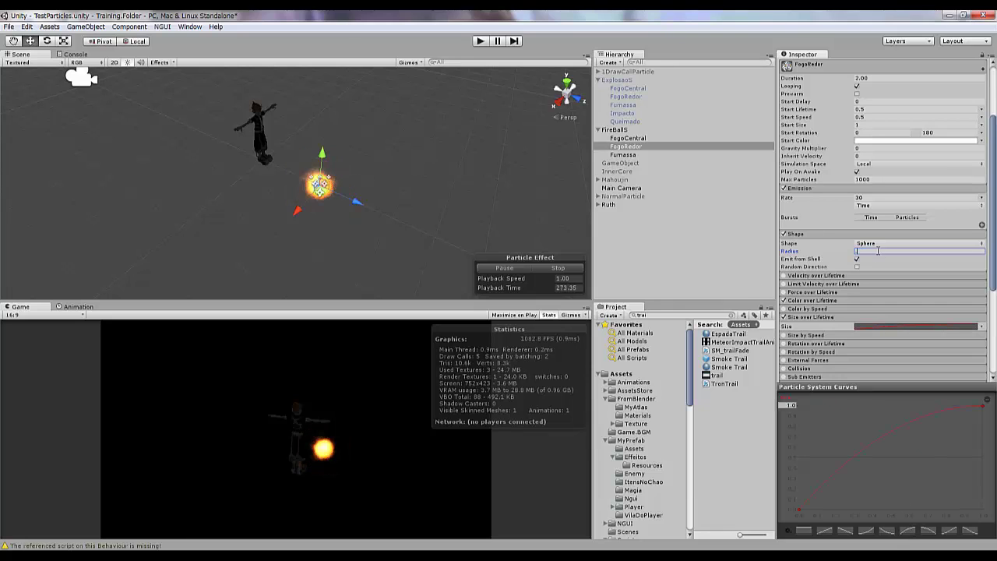
left_click(479, 41)
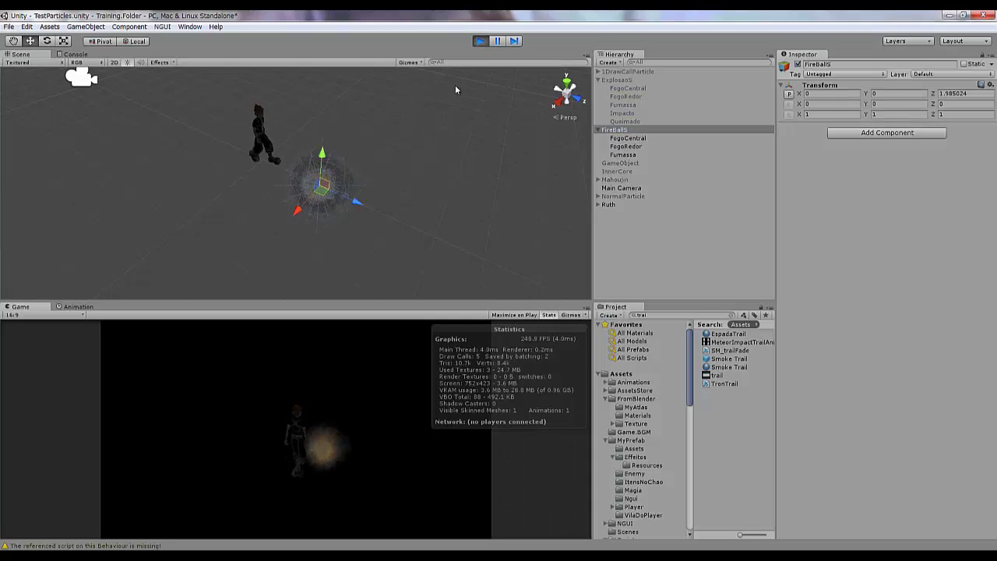
Compare FogoCentral's Frame over Time against the AllBrush texture sheet and adjust it
left_click(479, 42)
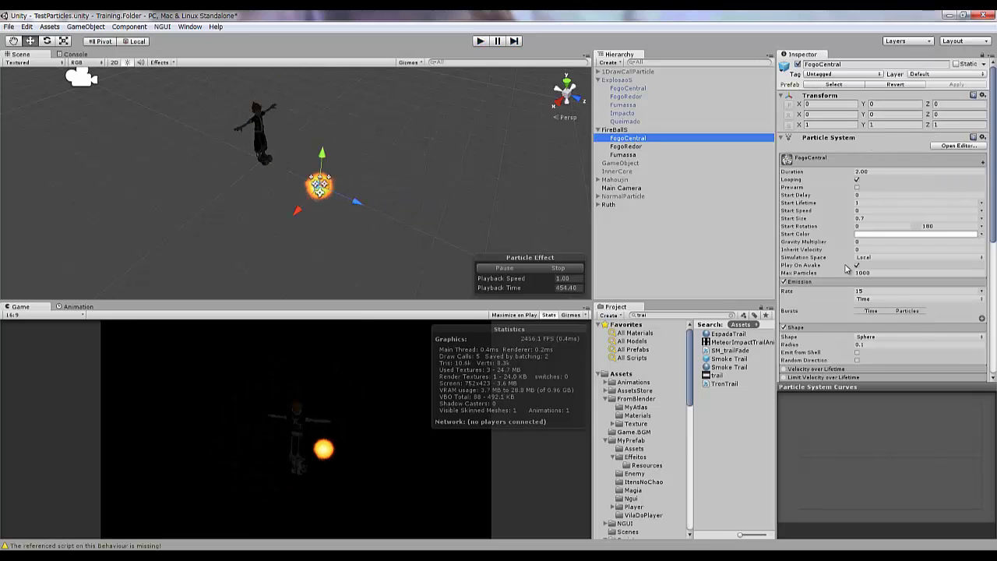
left_click(636, 422)
left_click(724, 359)
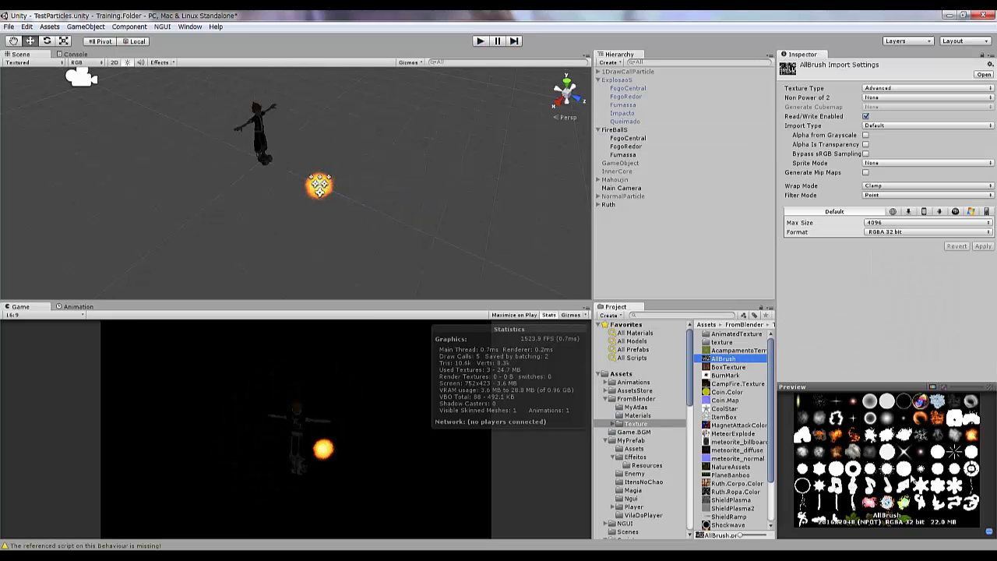
left_click(634, 139)
left_click(880, 252)
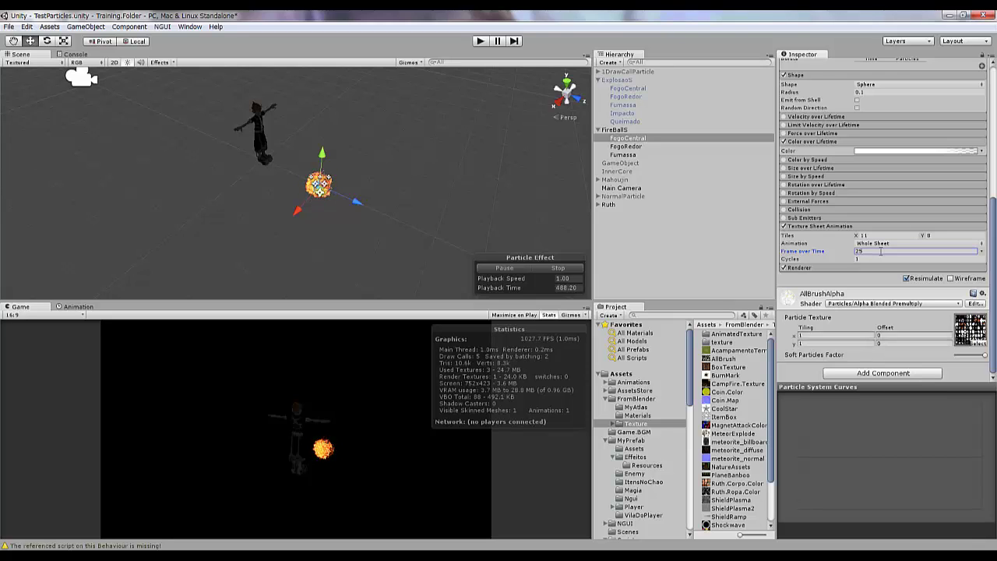
Play-test the scene with the FireBallS object selected, then stop
key("ctrl+p")
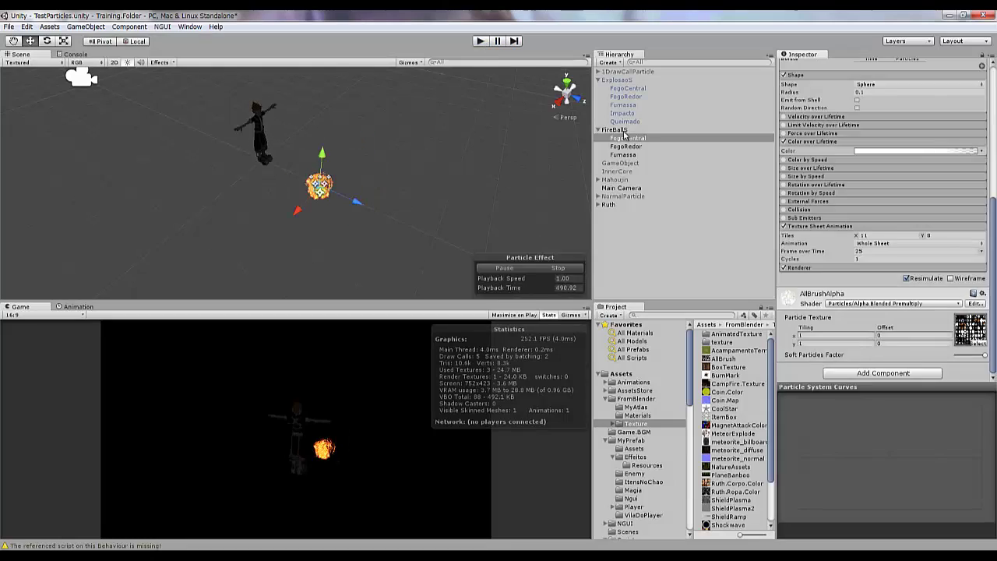
left_click(331, 185)
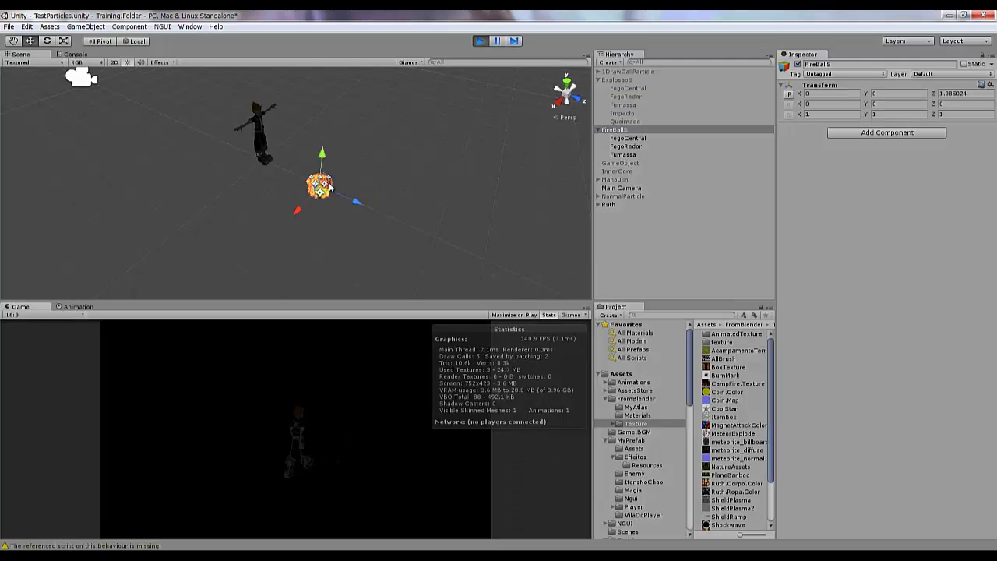
left_click(482, 41)
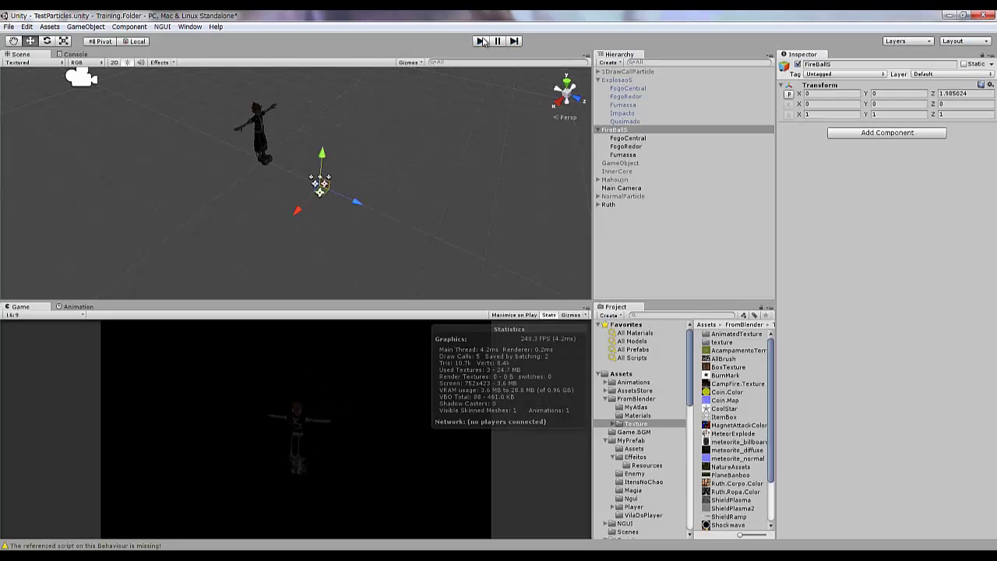
Recheck the AllBrush sheet and set FogoCentral's Frame over Time to 32
left_click(632, 139)
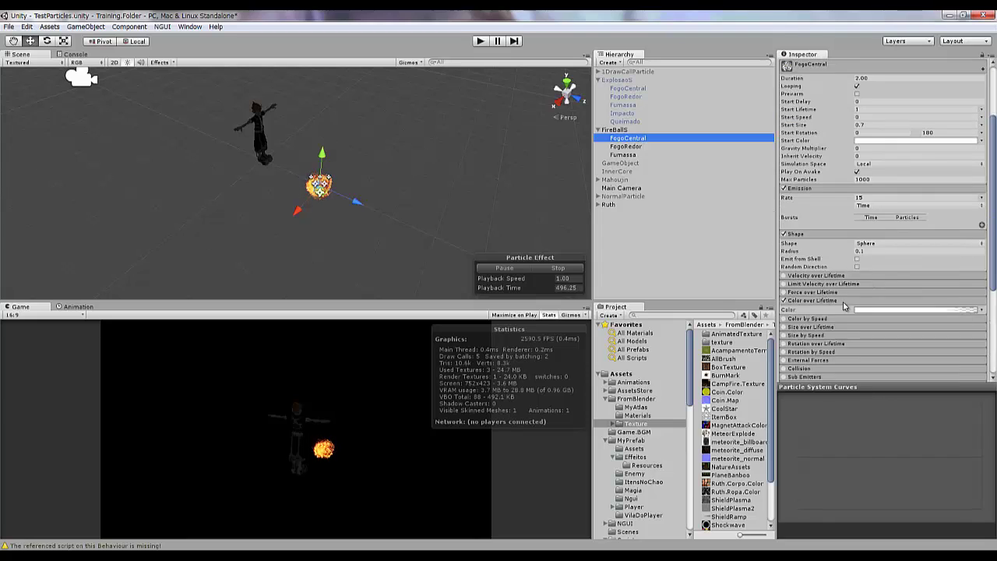
left_click(723, 358)
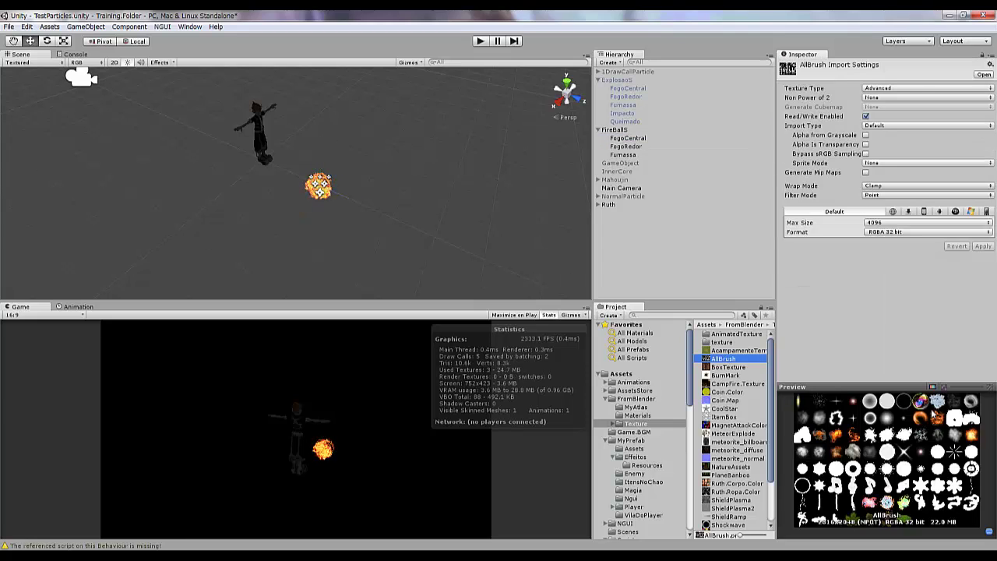
left_click(628, 137)
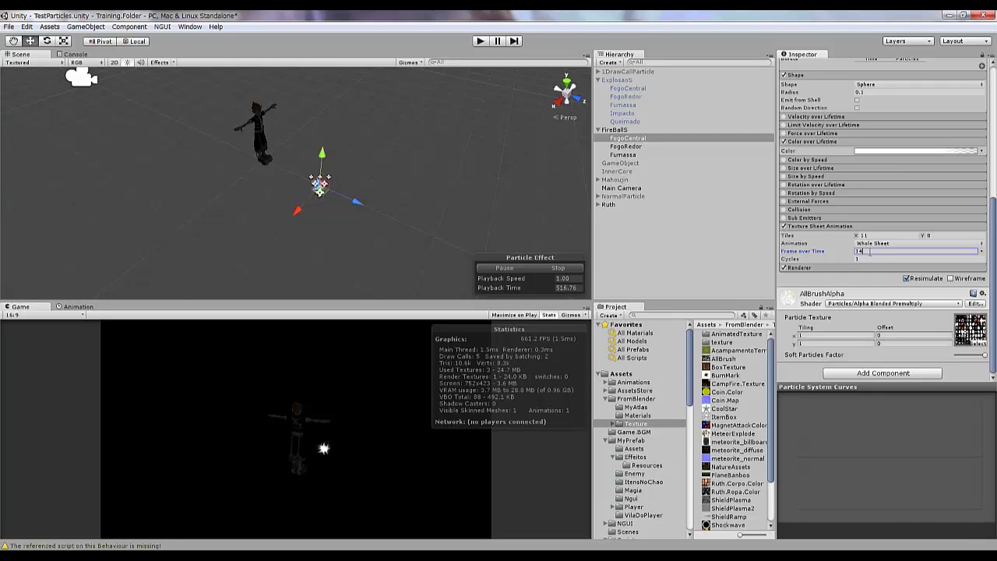
left_click(716, 359)
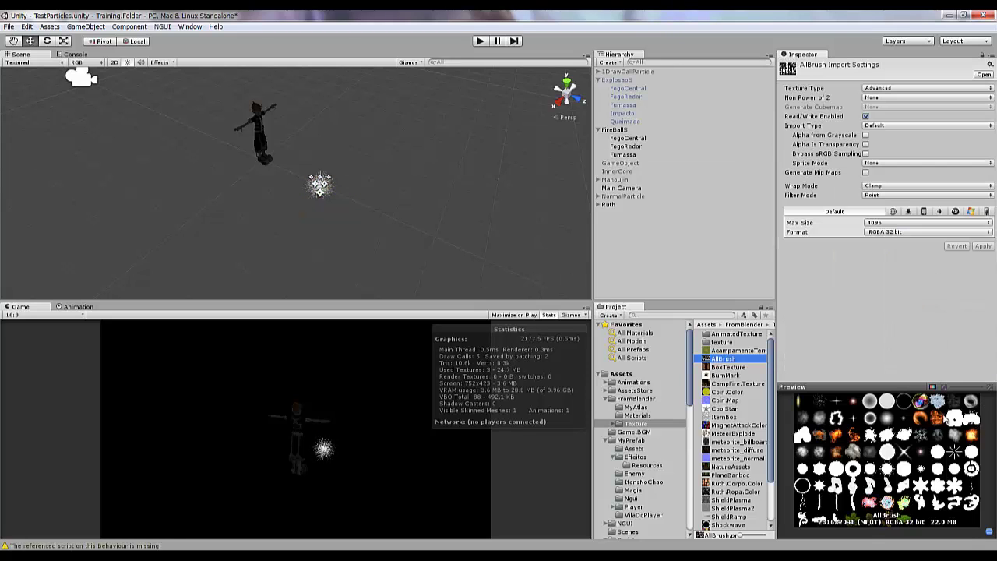
left_click(628, 138)
left_click(880, 316)
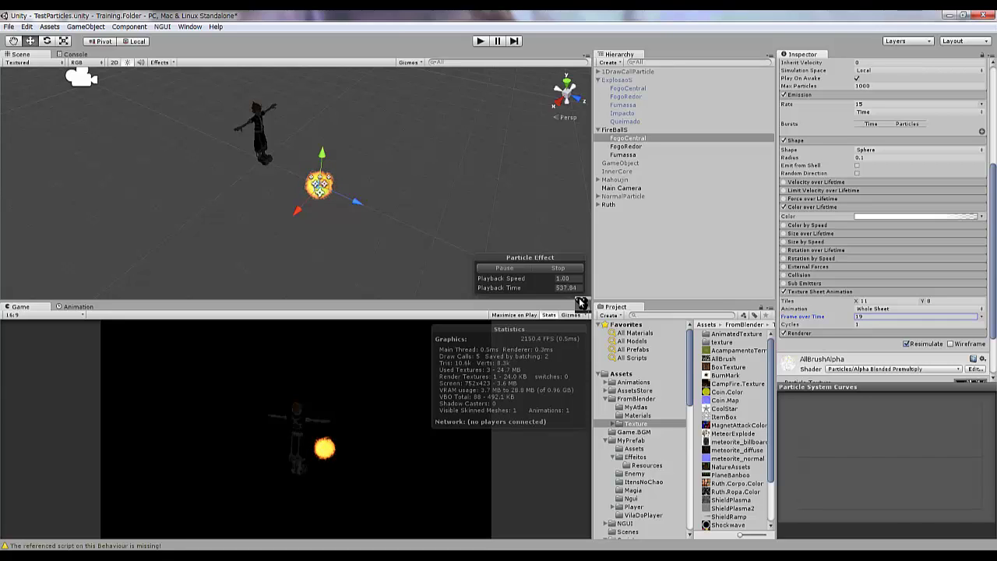
left_click(721, 360)
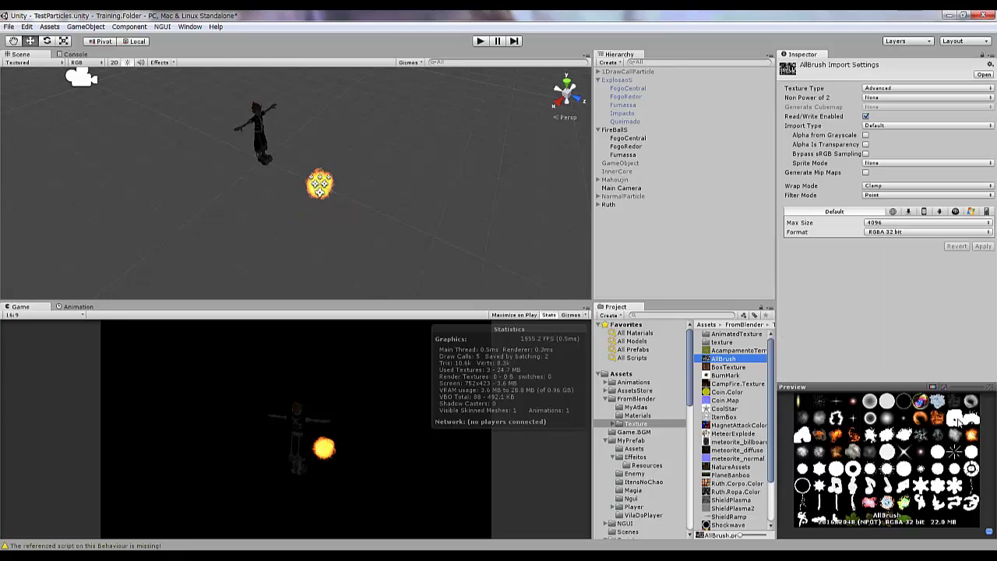
left_click(628, 138)
left_click(880, 286)
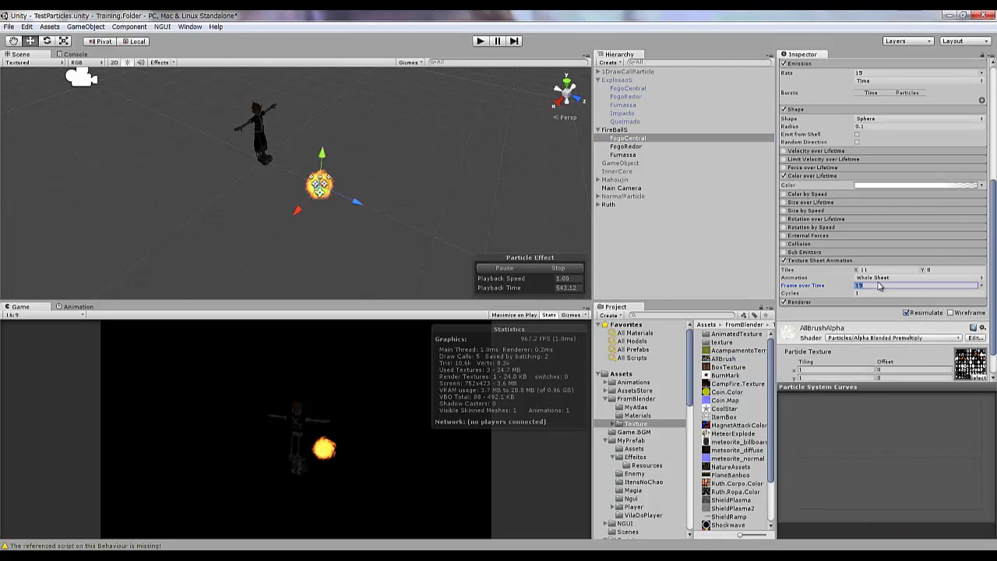
Play-test the fireball again while watching FireBallS, then stop
left_click(478, 41)
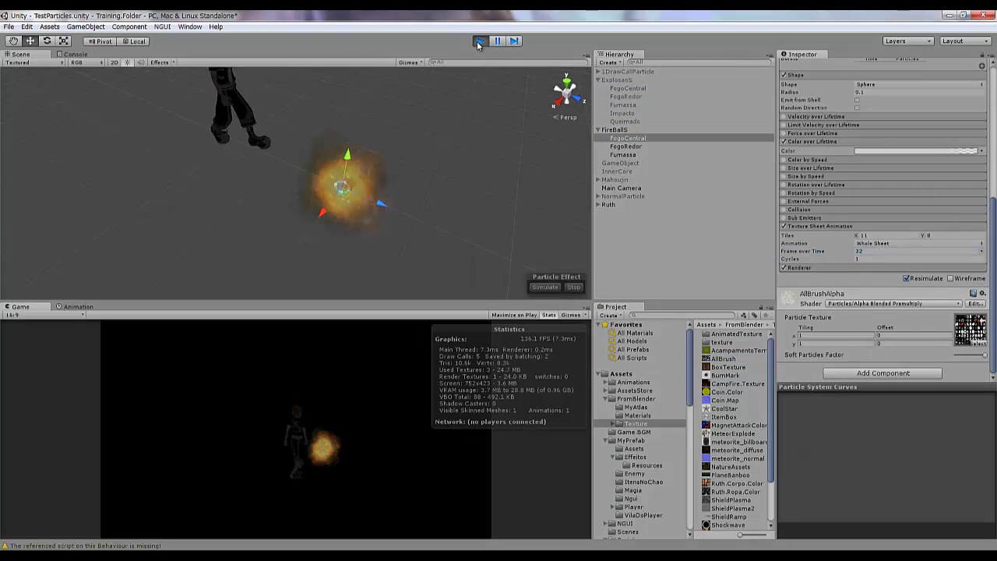
left_click(612, 131)
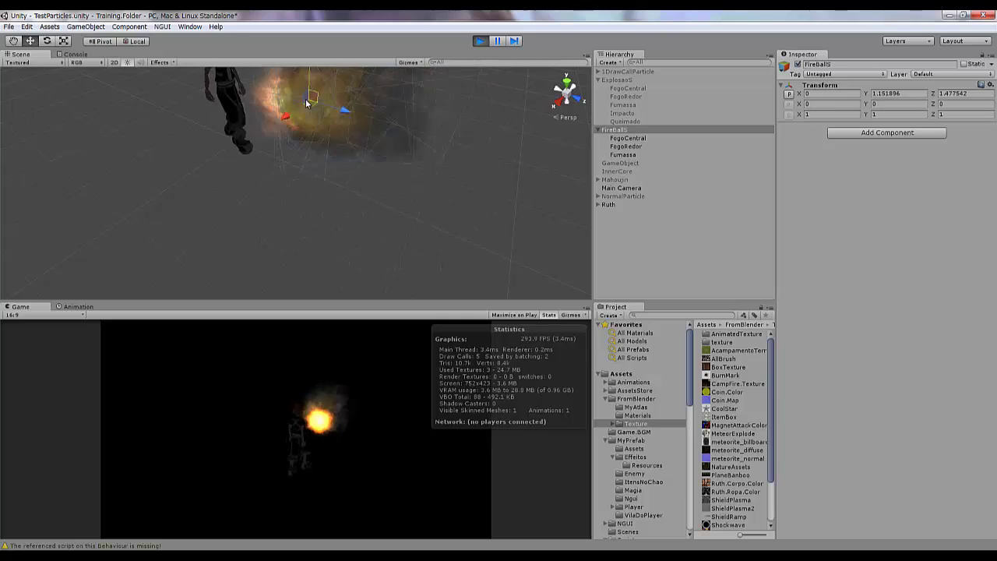
key("ctrl+p")
Inspect the FogoS prefab in the Magia folder and its FogoRedor child
left_click(632, 490)
left_click(717, 342)
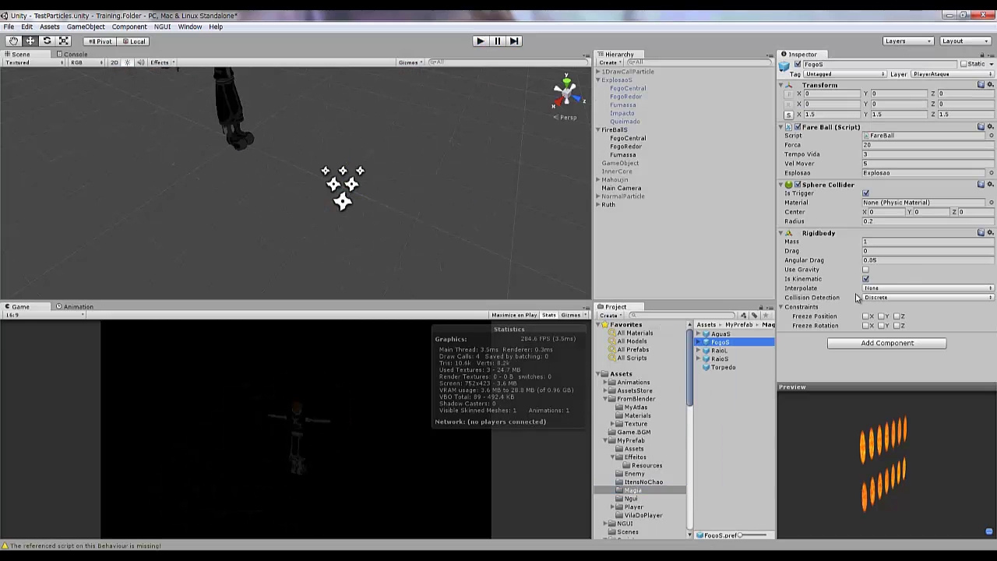
left_click(697, 342)
left_click(723, 351)
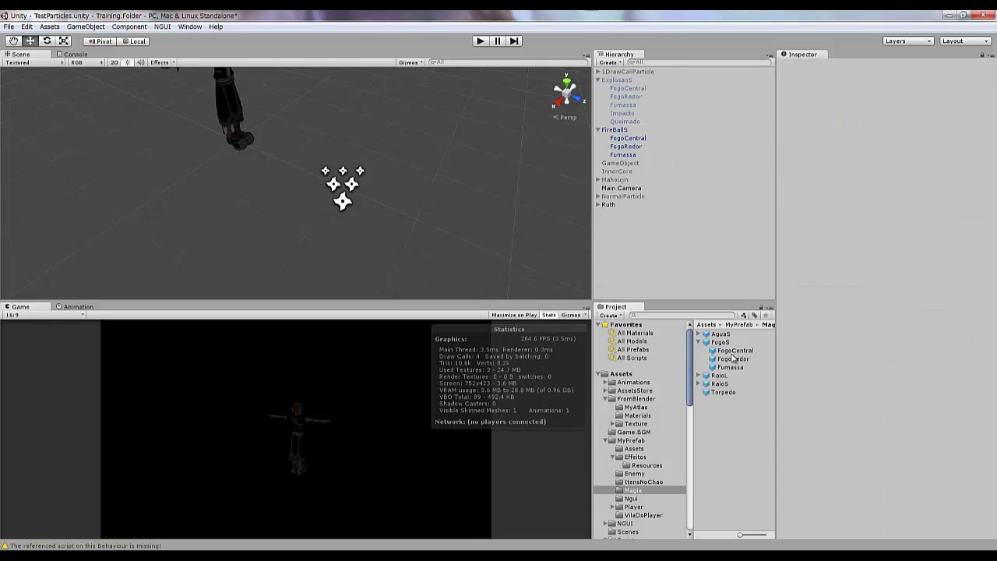
left_click(728, 359)
left_click(721, 342)
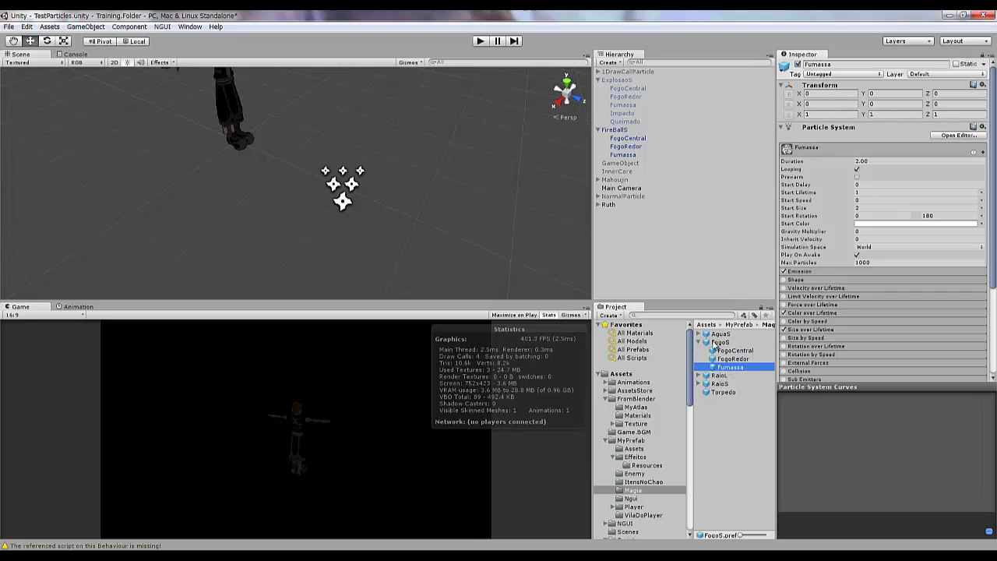
Add the FareBall script to the FogoS prefab
left_click(890, 133)
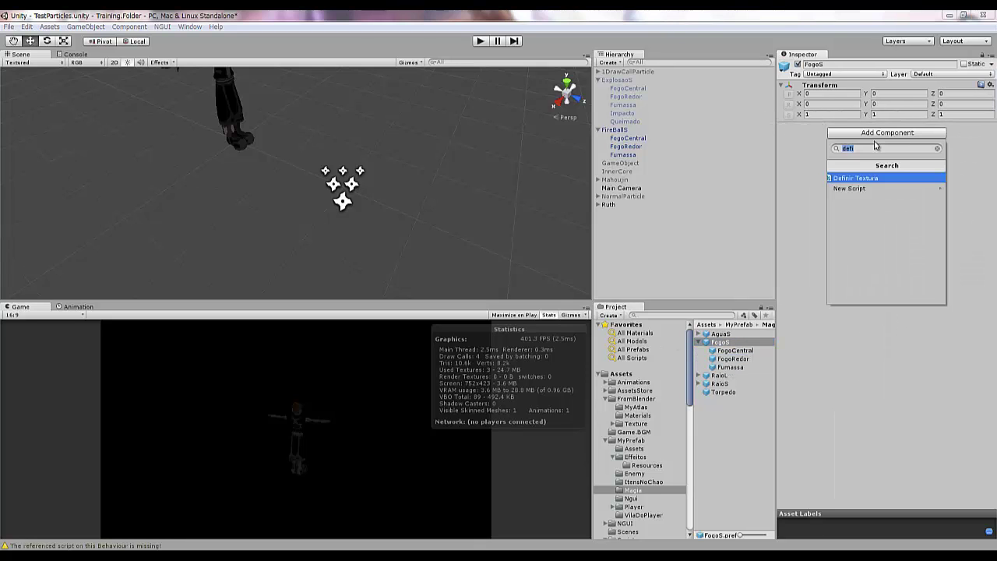
key("BackSpace")
type("fire")
key("Return")
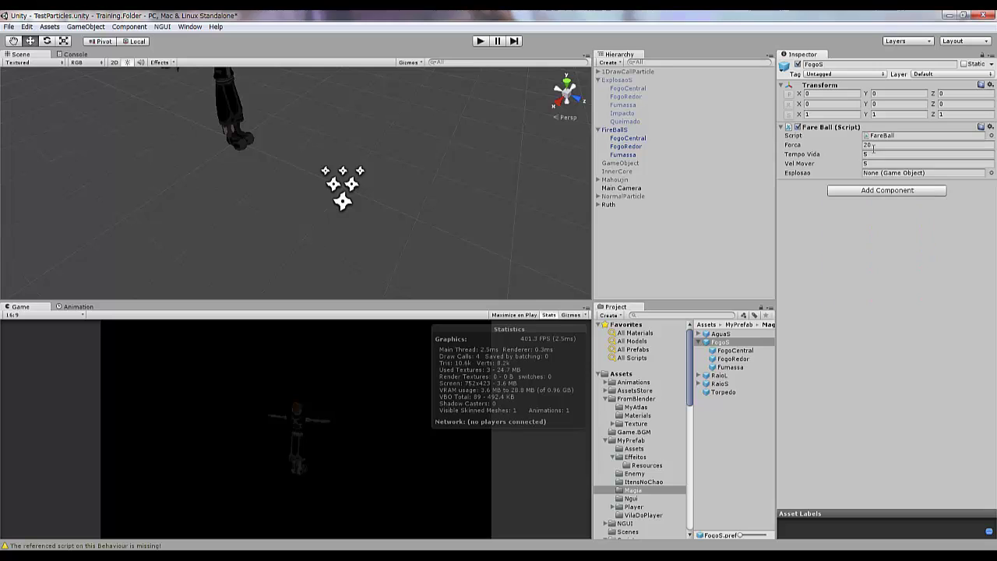
Give the fireball a Sphere Collider with radius 0.7 and a Rigidbody
left_click(860, 190)
left_click(864, 251)
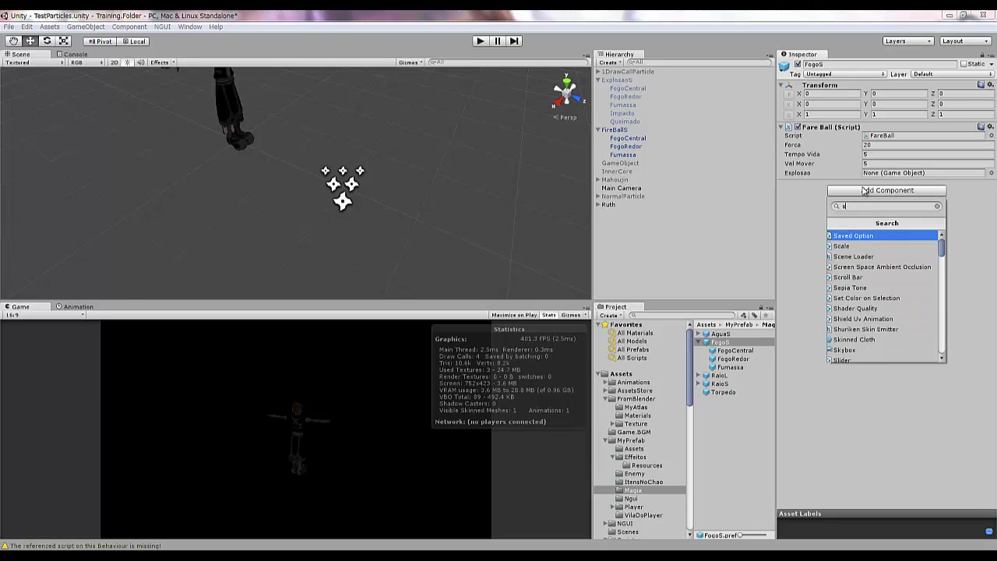
left_click(865, 268)
left_click(619, 130)
left_click(626, 142)
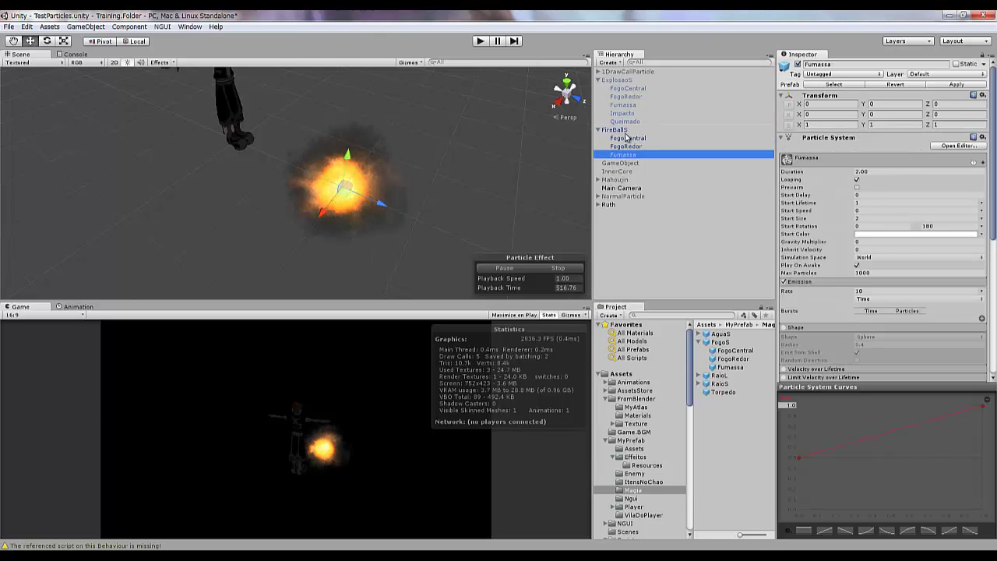
left_click(615, 130)
double_click(888, 231)
type("0.7")
left_click(887, 249)
type("sprig")
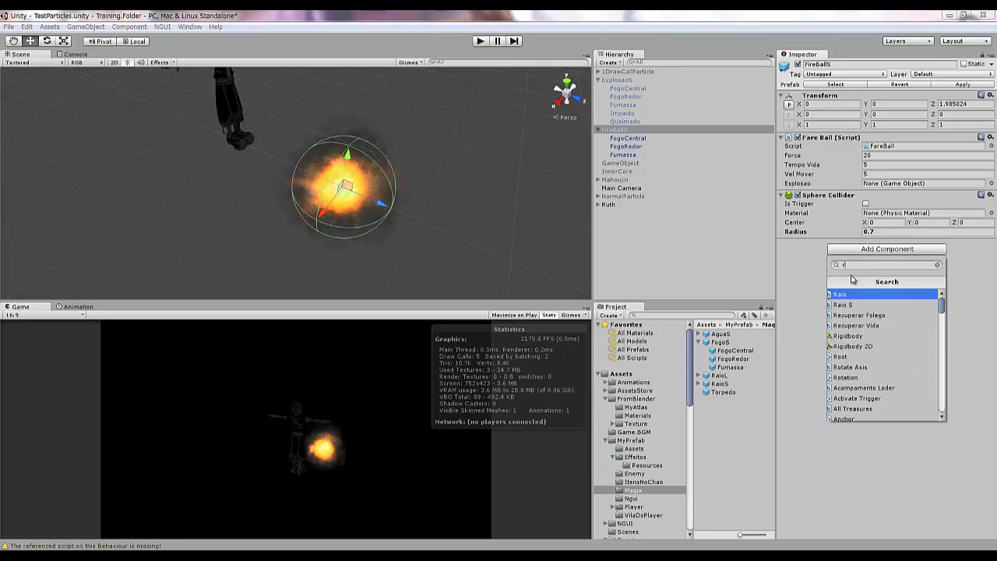
key("Return")
Compare settings of other magic prefabs (Torpedo, RaioL, AguaS) before returning to FogoS
left_click(867, 75)
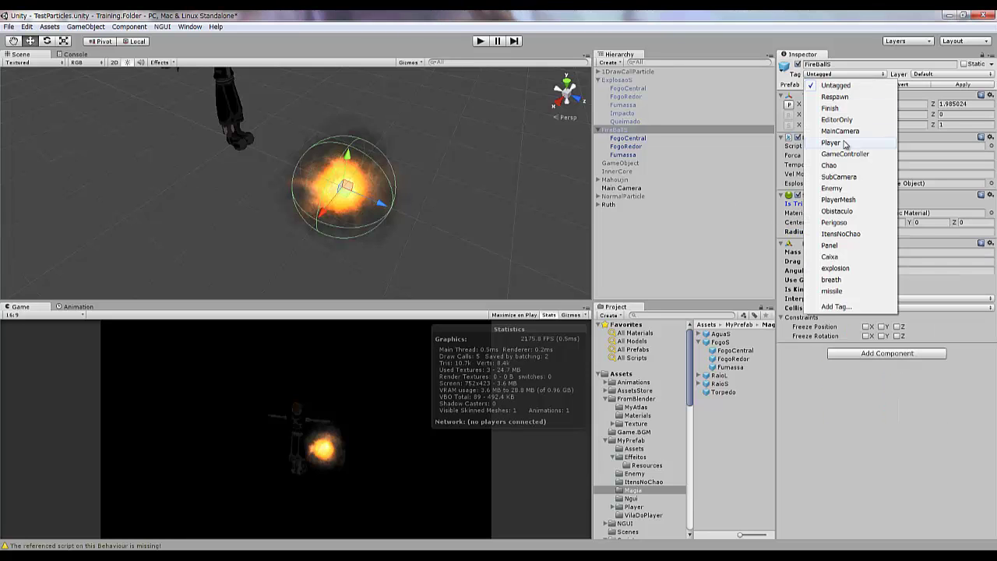
left_click(835, 86)
left_click(724, 382)
left_click(724, 334)
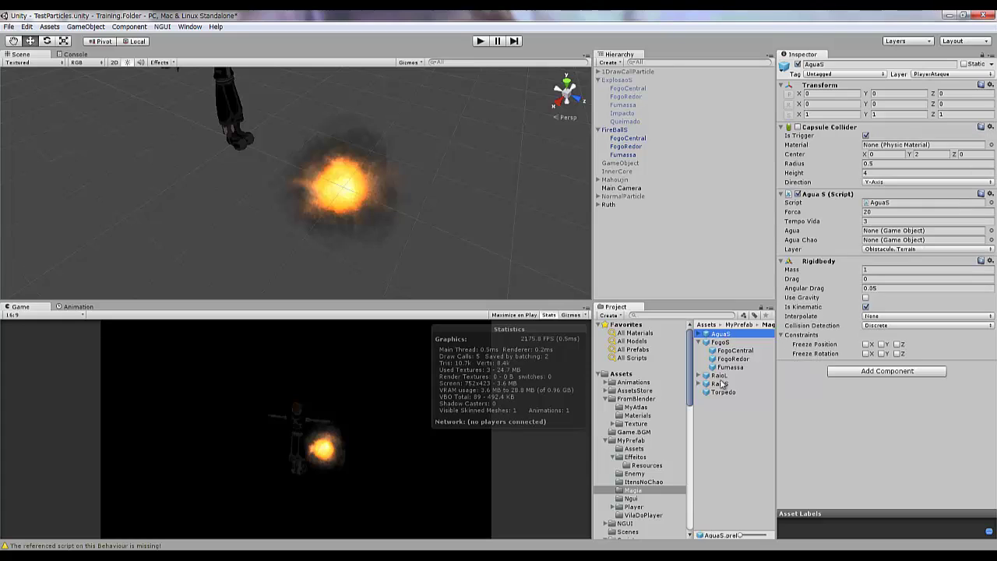
left_click(724, 391)
left_click(724, 333)
left_click(720, 375)
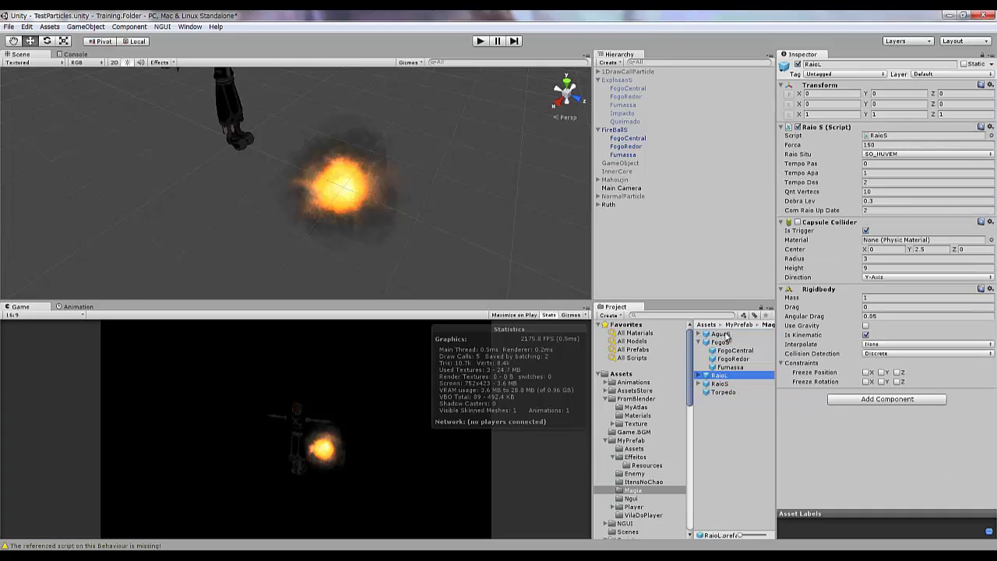
left_click(724, 333)
left_click(720, 343)
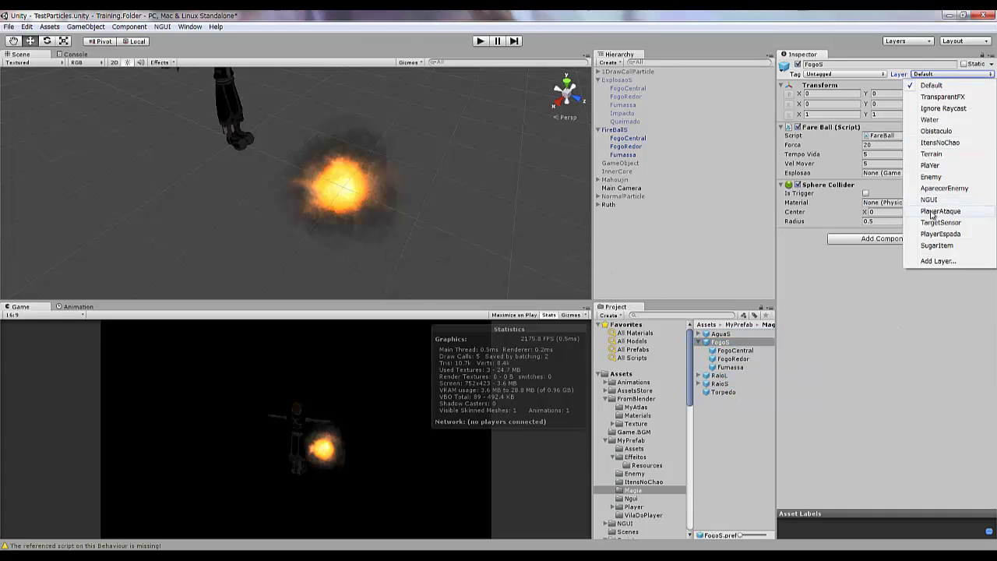
Put FogoS on the PlayerAtaque layer with a Rigidbody and trigger collider; delete FireBallS
left_click(862, 242)
left_click(854, 291)
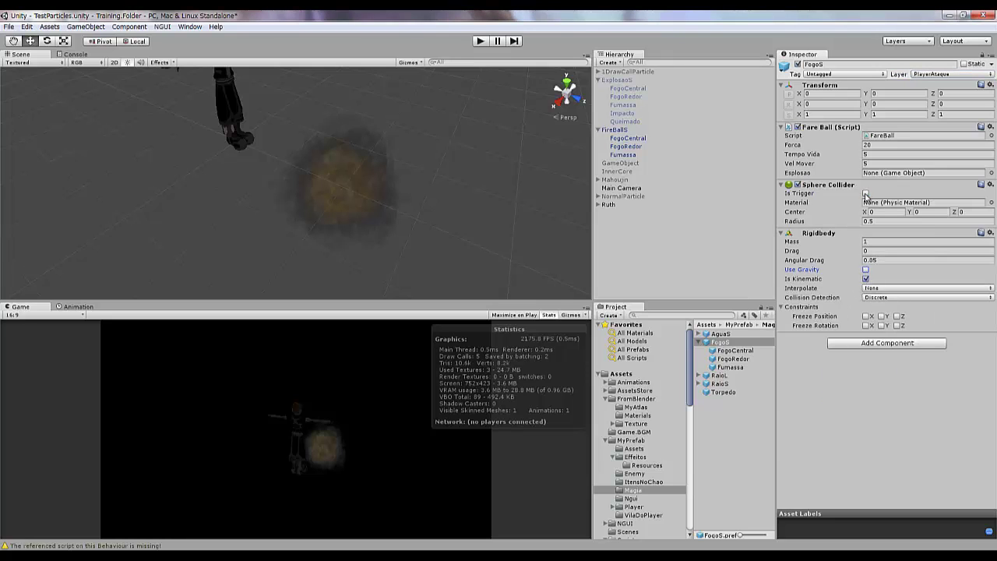
left_click(617, 130)
key("Delete")
Set the FogoS prefab's collider radius to 0.7 and delete its scene instance
left_click_drag(719, 343, 647, 218)
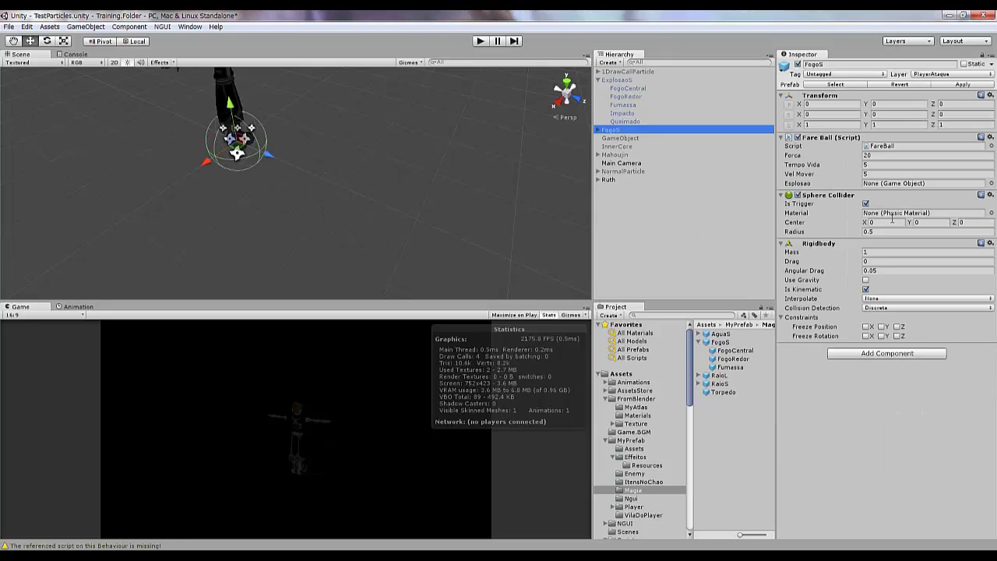
left_click(878, 231)
left_click(719, 342)
left_click(893, 222)
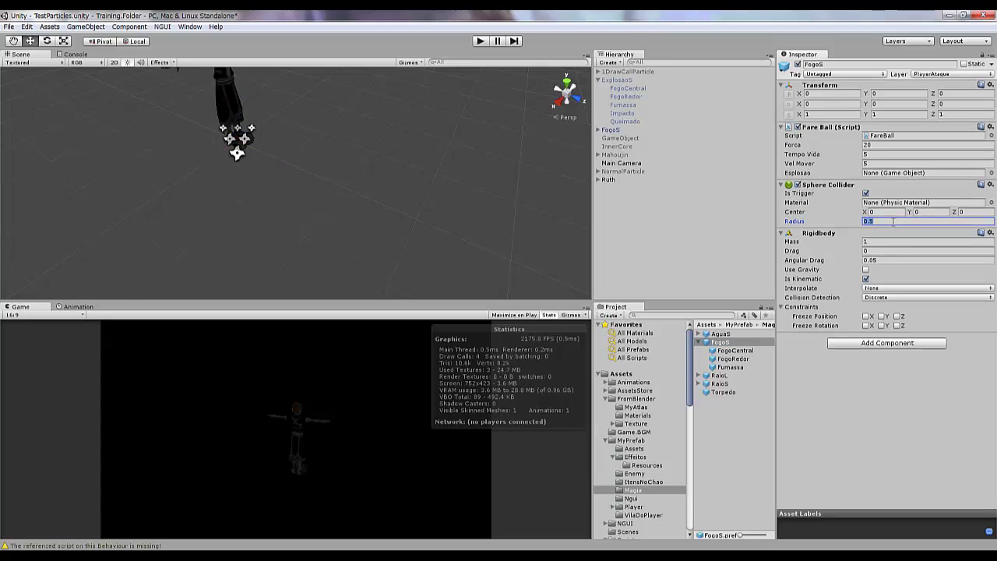
left_click(611, 131)
key("Delete")
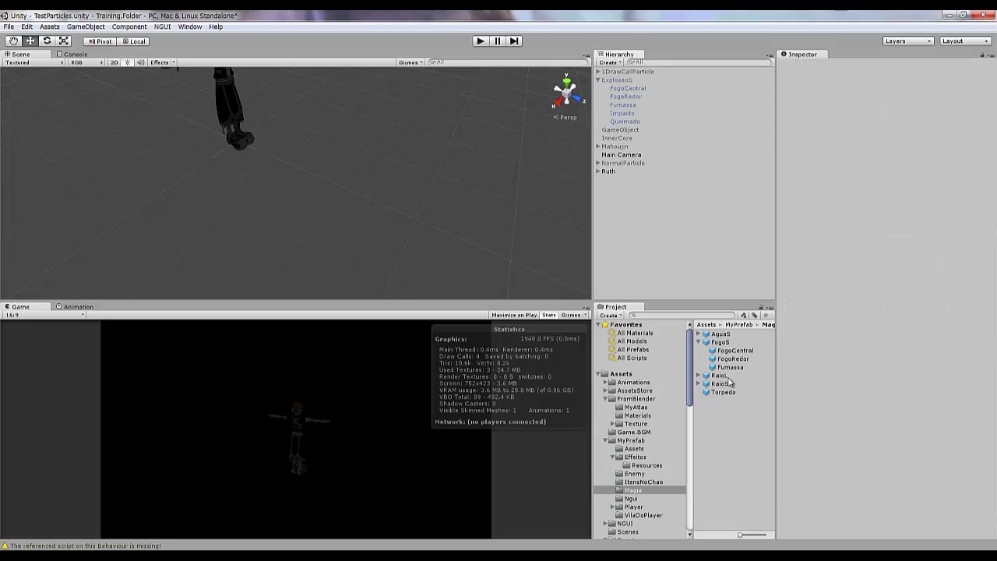
Rename the explosion prefab in Effeitos/Resources to ExplosaoS
left_click(720, 342)
left_click(616, 80)
left_click(633, 456)
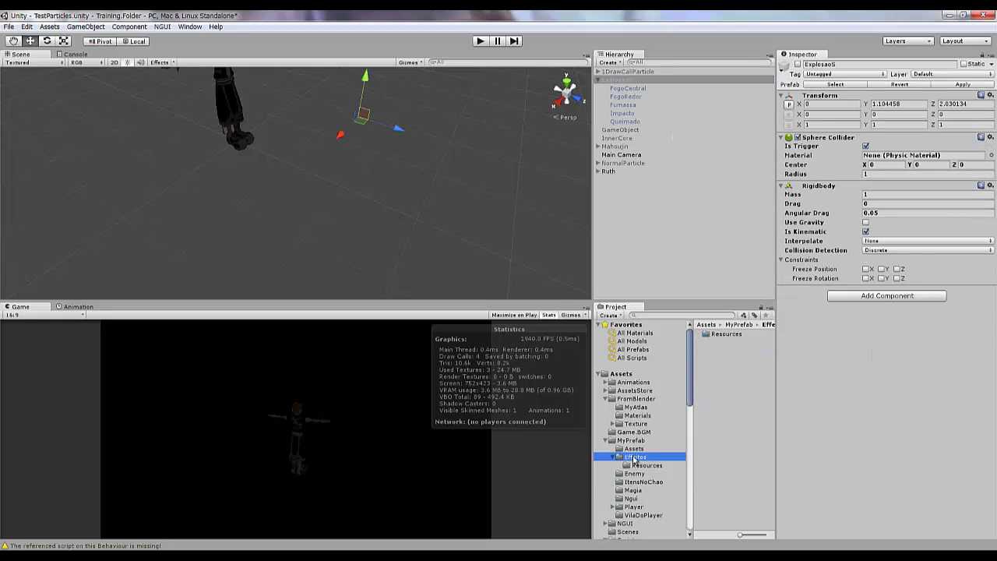
left_click(646, 465)
left_click(725, 400)
key("Right")
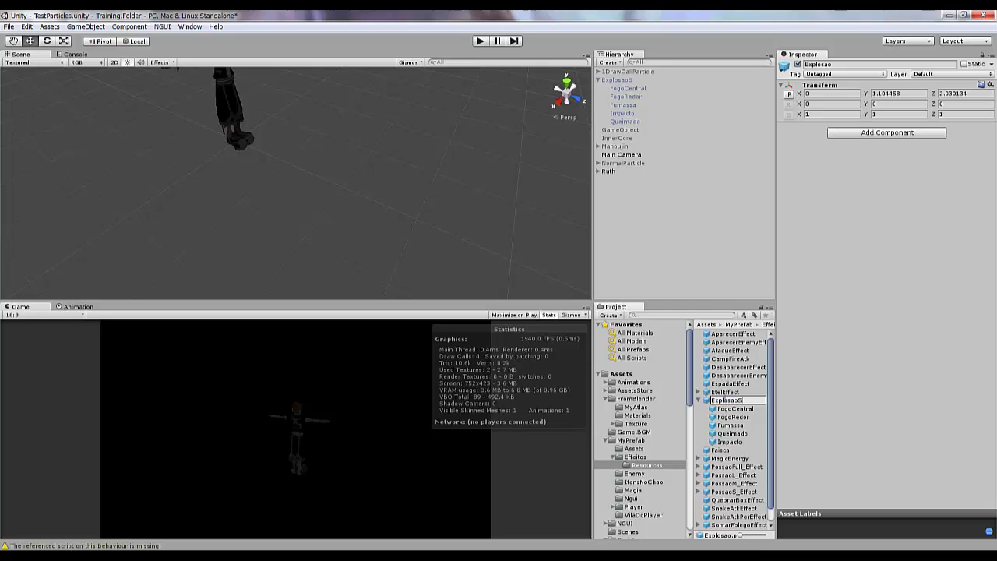
Briefly play and stop the test scene to preview the explosion
left_click(481, 40)
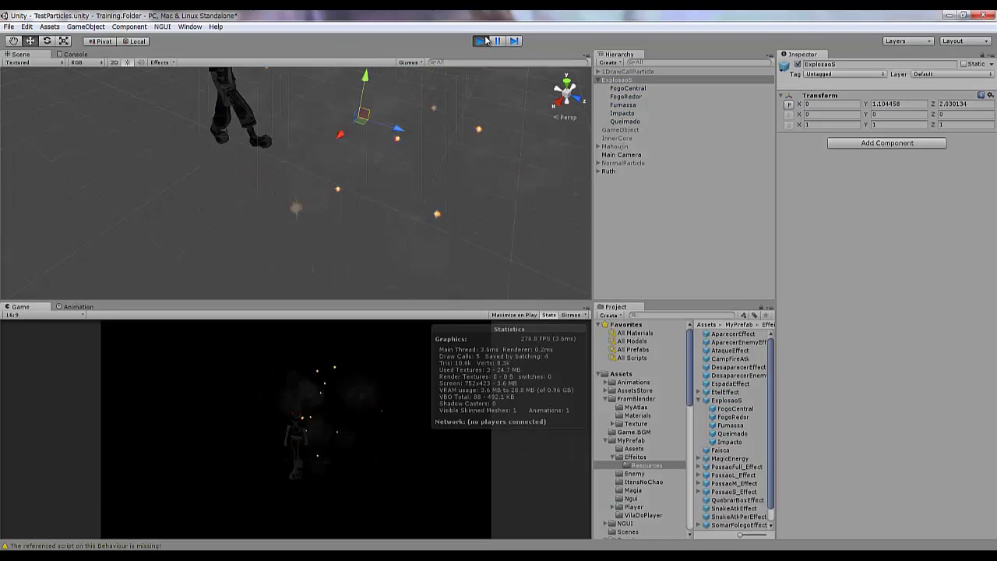
left_click(483, 40)
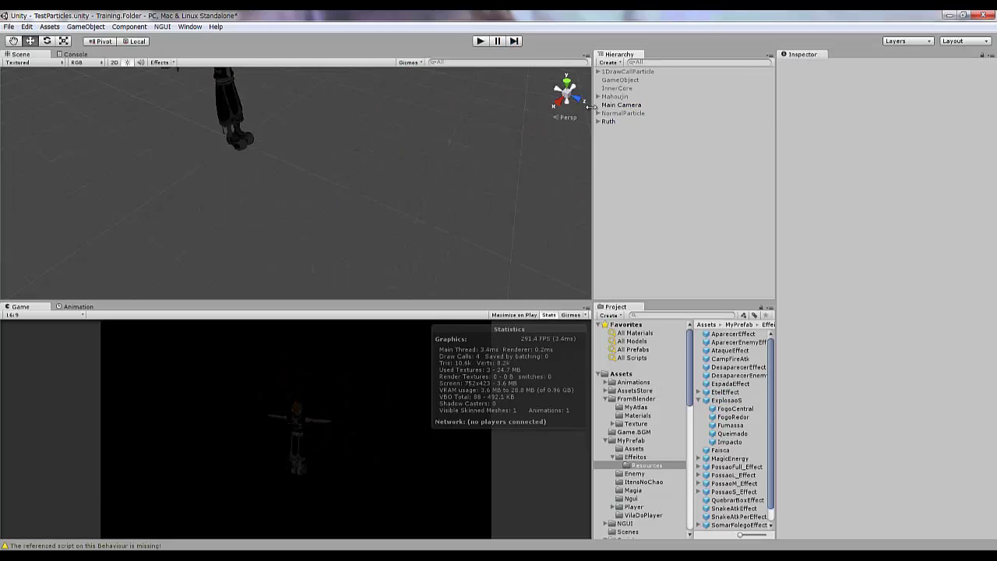
left_click(627, 531)
Open the Acampamento scene and run a quick play test
double_click(724, 335)
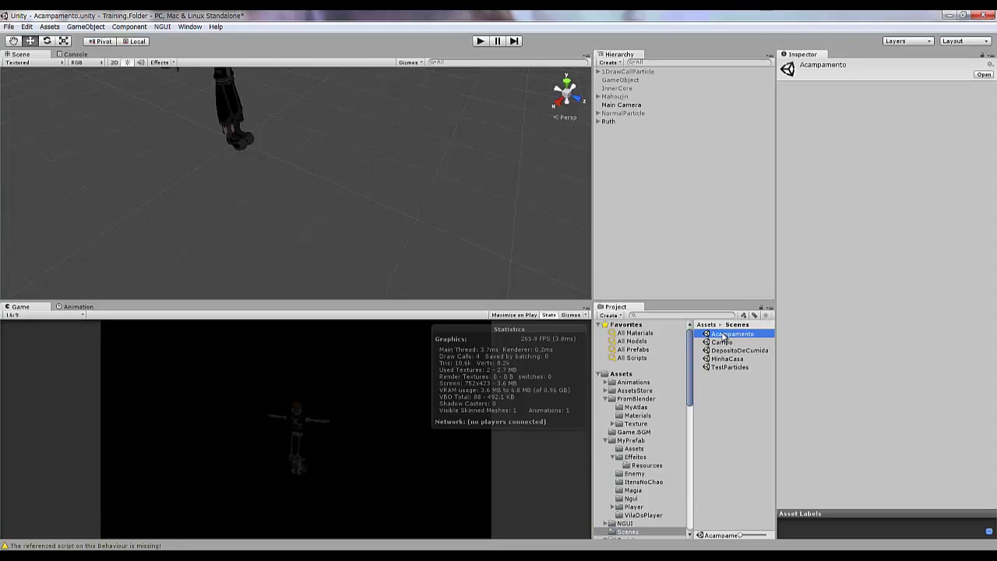
left_click(480, 41)
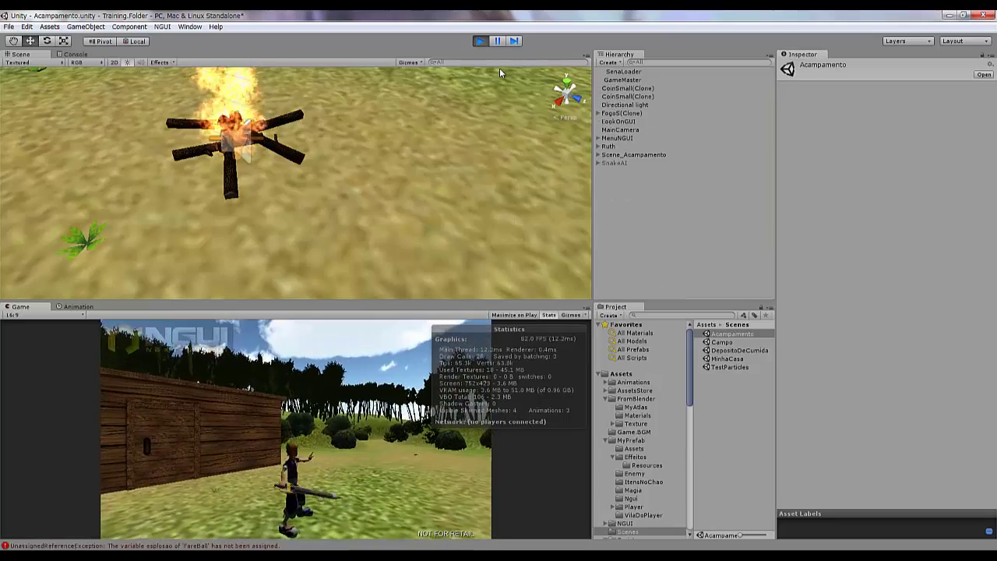
key("ctrl+p")
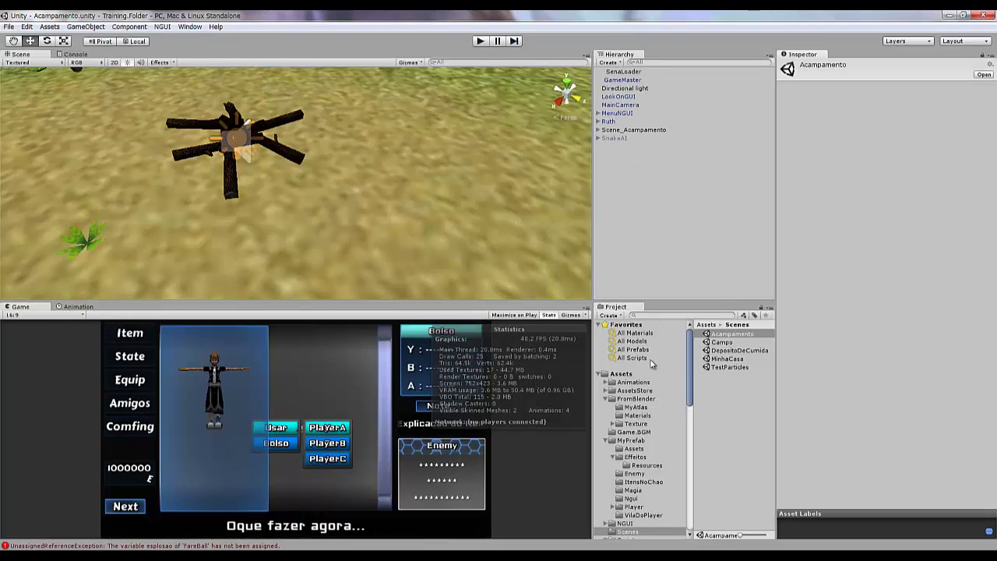
Inspect the FareBall UnassignedReferenceException in the Console and bring up FareBall.js in MonoDevelop
left_click(75, 53)
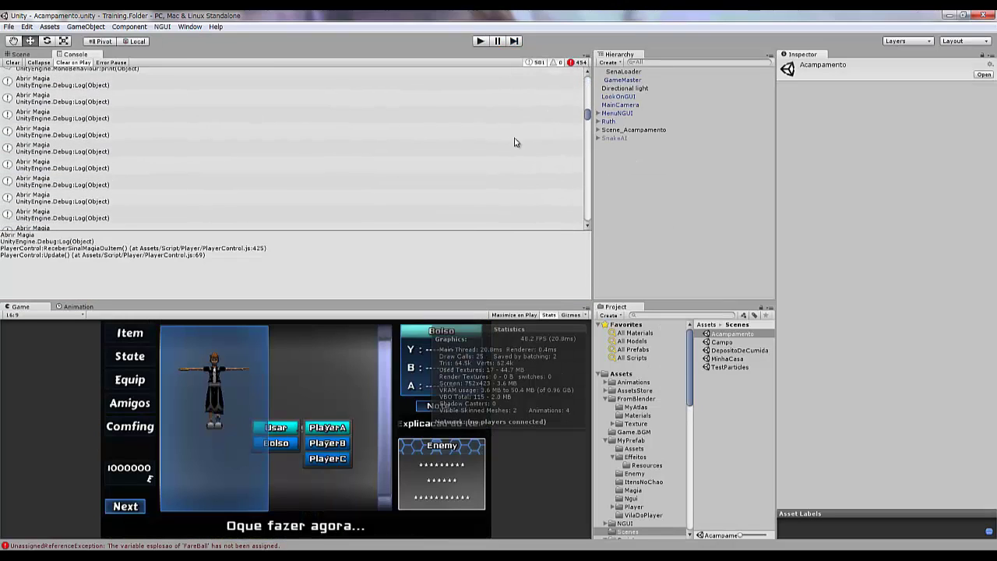
left_click_drag(588, 115, 589, 72)
left_click(576, 75)
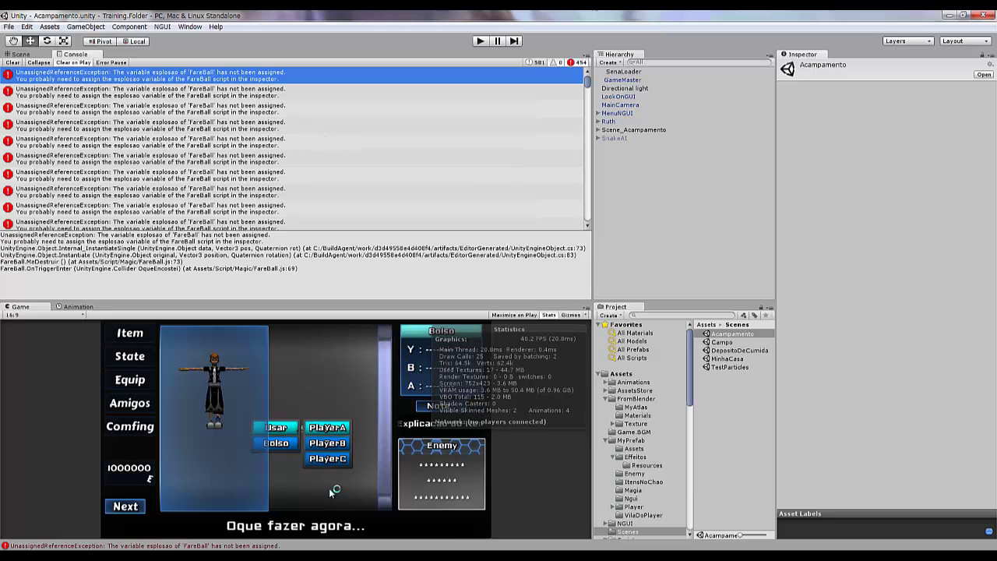
left_click(303, 498)
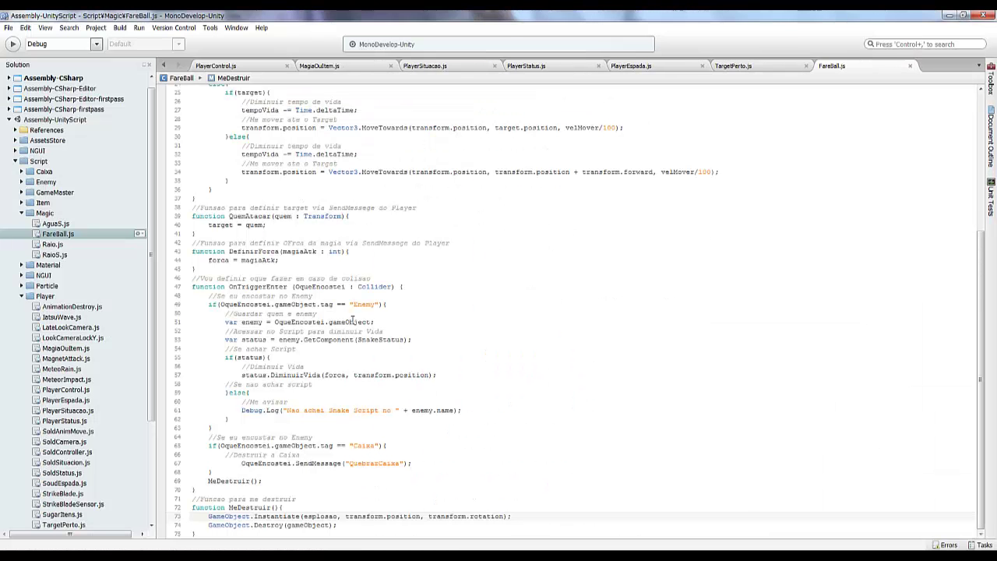
Replace esplosao on line 73 with Resources.Load("ExplosaoS"), fix the compile error, return to Unity
double_click(320, 515)
type("Resources.Load\"Ex")
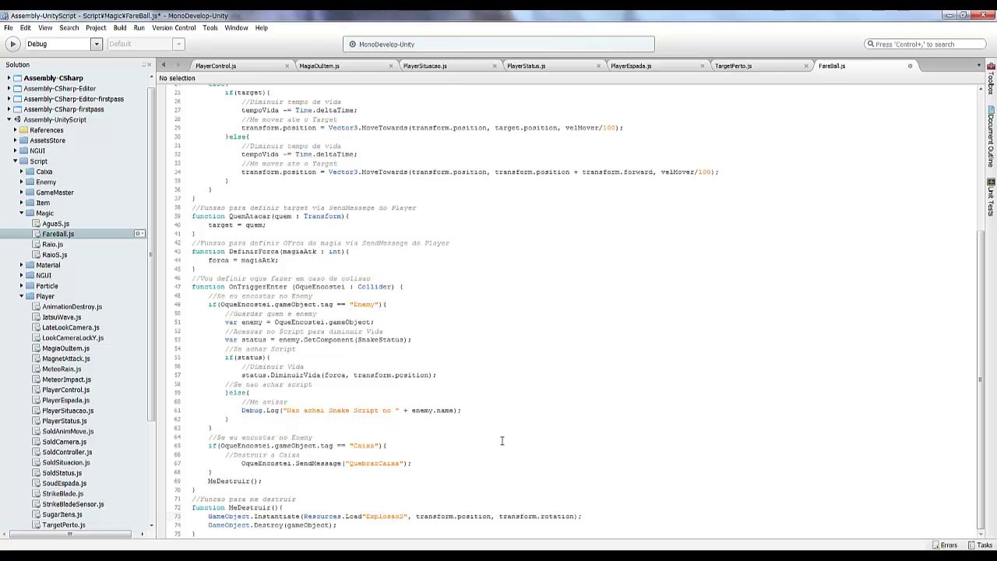
key("alt+Tab")
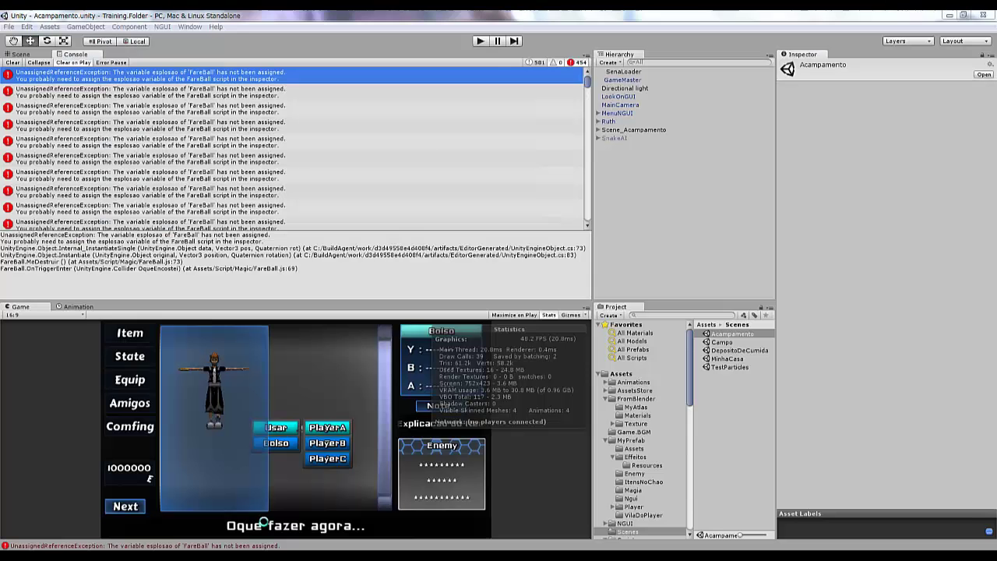
left_click(201, 73)
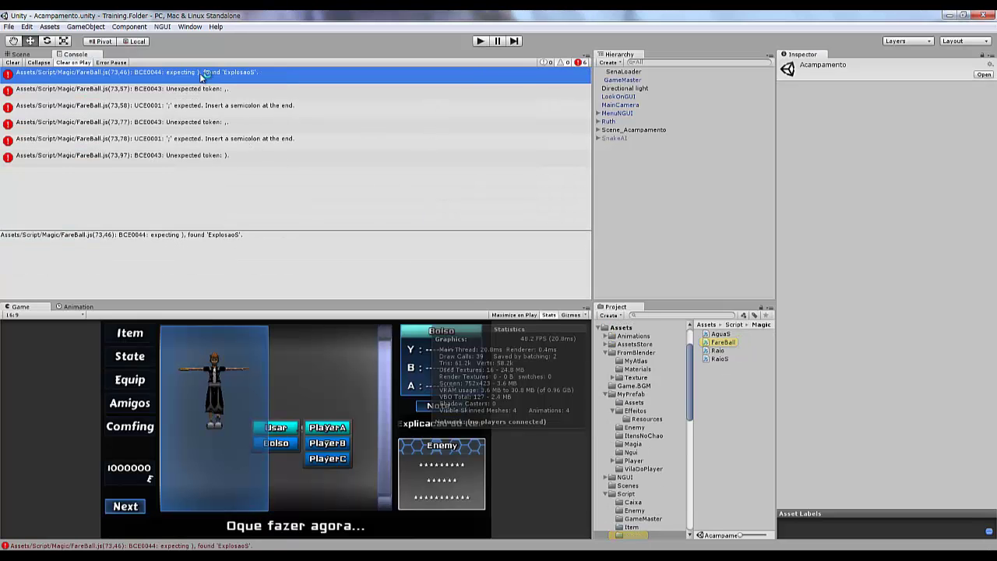
double_click(201, 73)
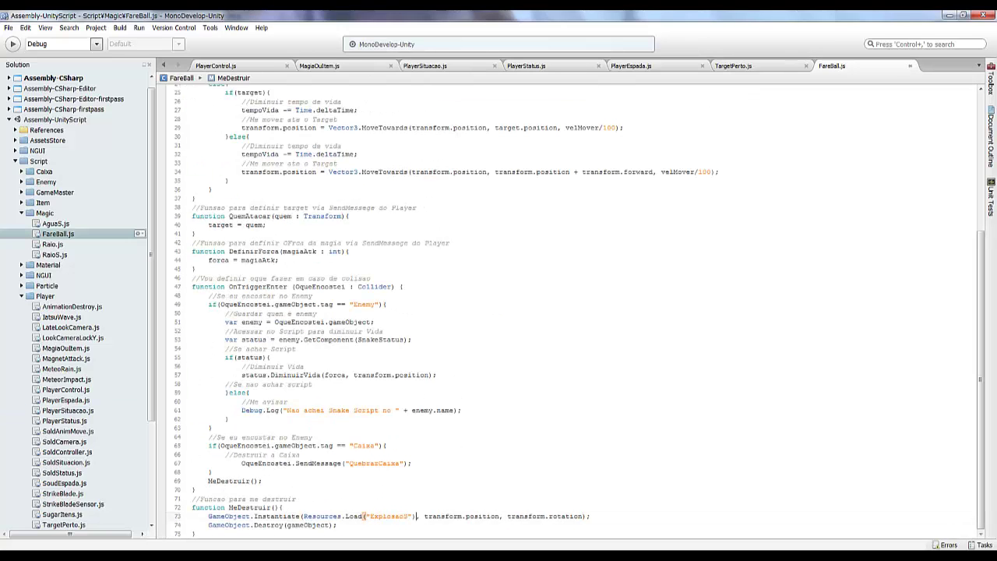
key("alt+Tab")
Play Acampamento, move and cast fireballs that spawn ExplosaoS(Clone) explosions, then replay maximized
left_click(20, 54)
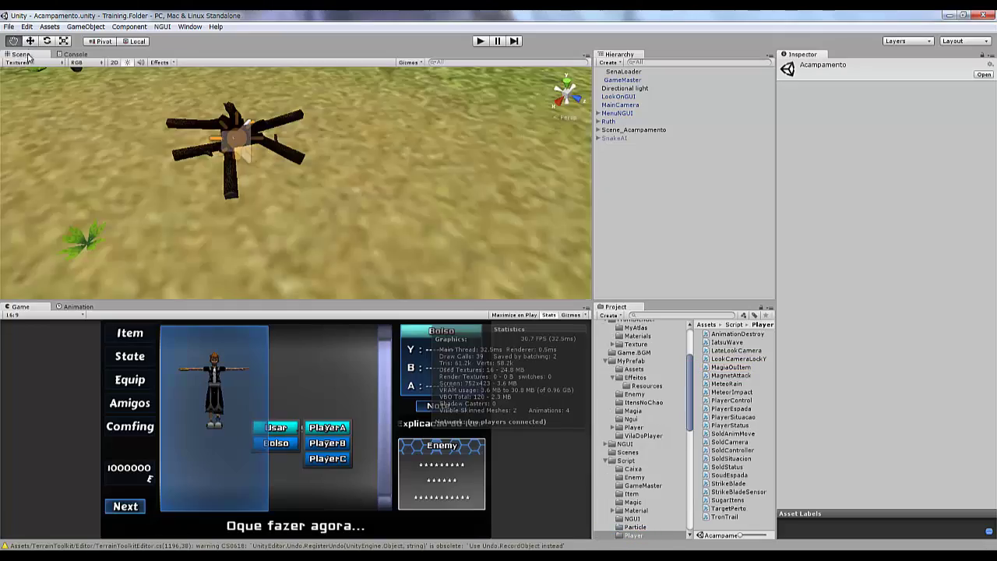
left_click(478, 41)
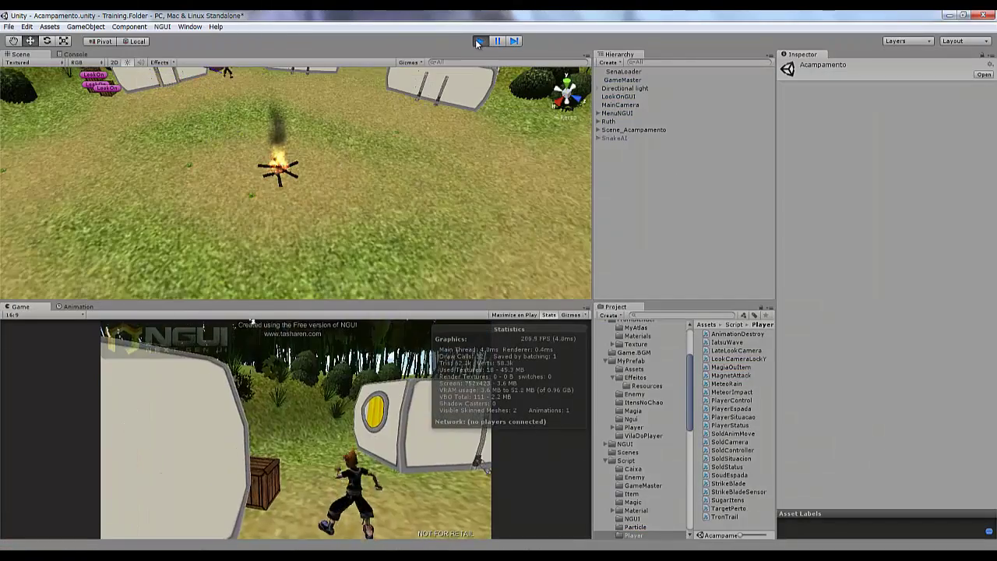
key("w")
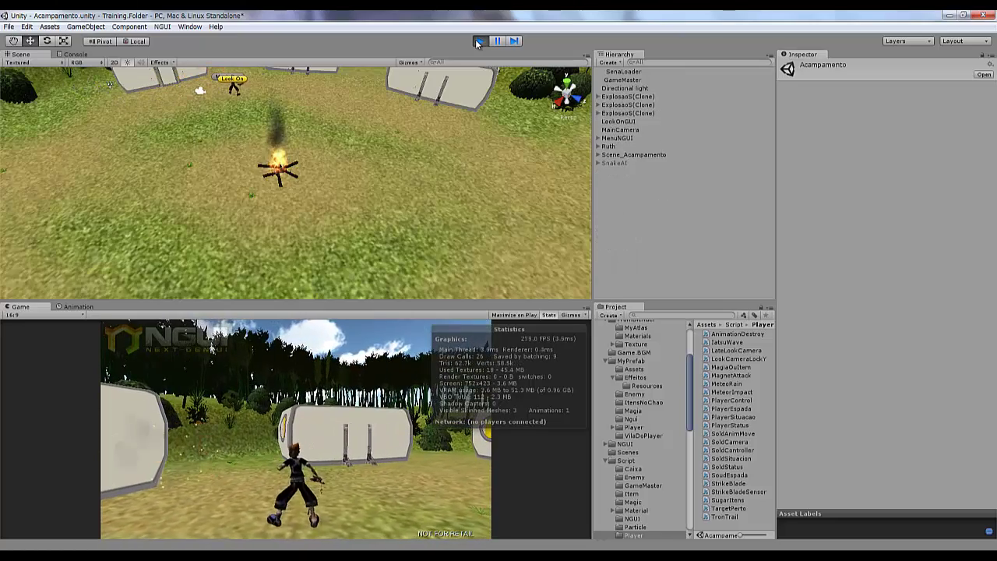
left_click(478, 41)
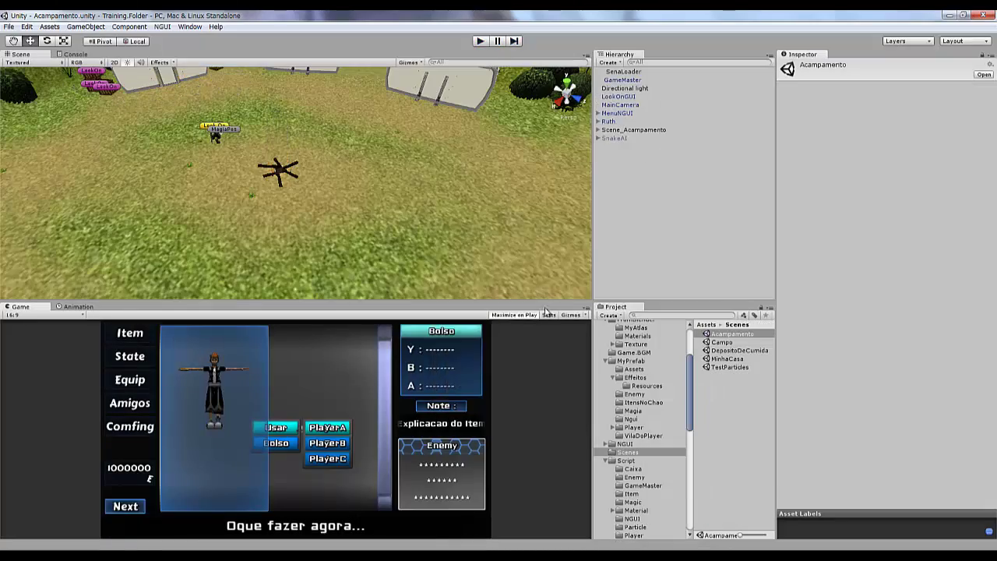
left_click(479, 40)
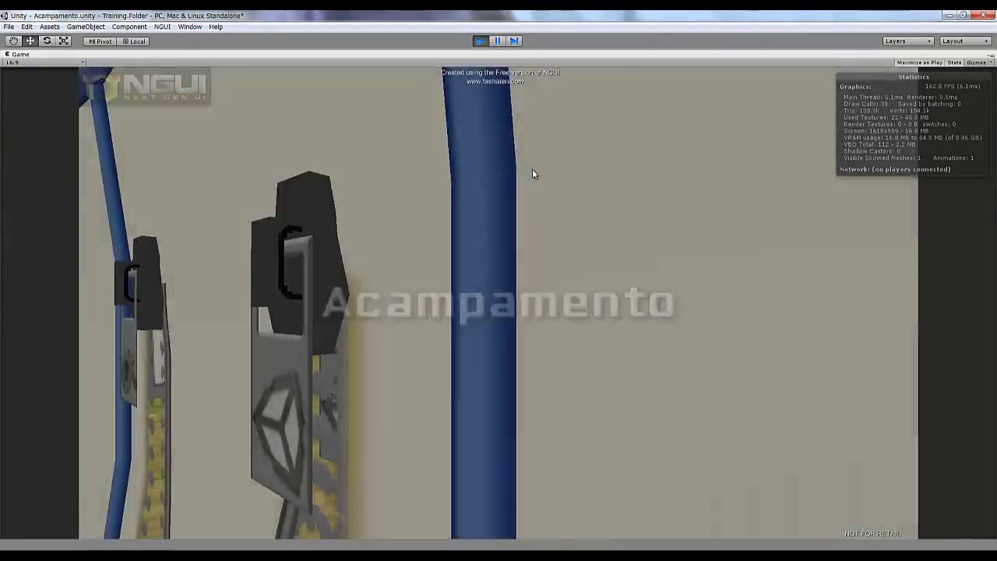